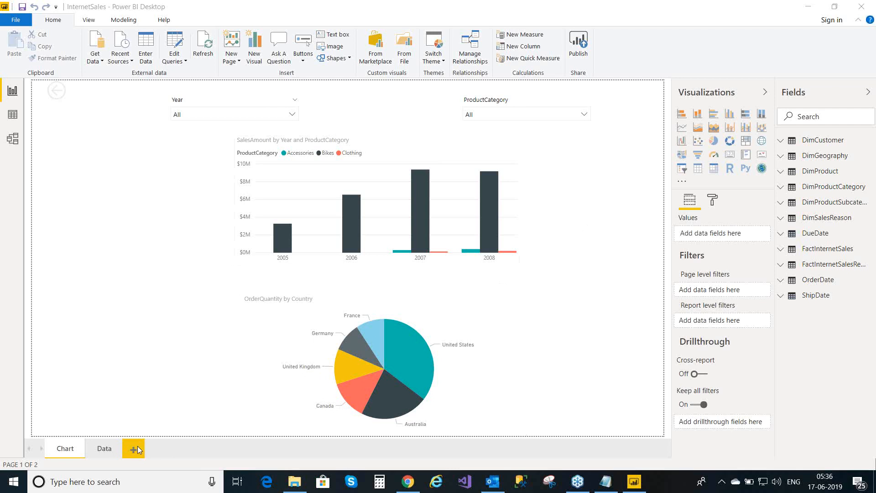
# - On the Data page, remove the country region and product category drillthrough filters
pyautogui.moveTo(373, 363)
pyautogui.click(100, 455)
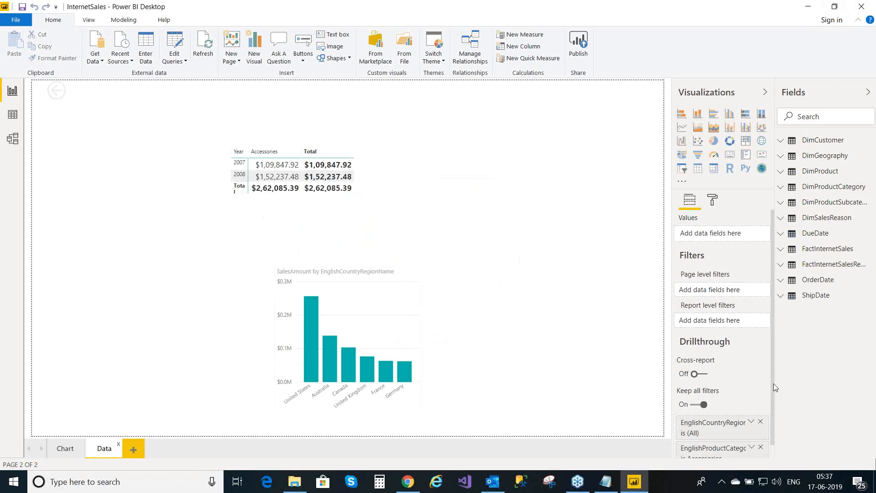
pyautogui.scroll(-1, 773, 383)
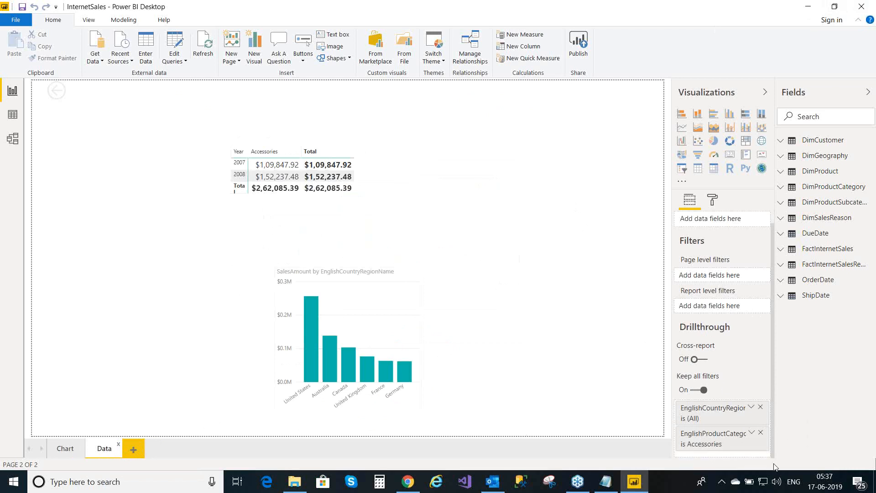
pyautogui.click(761, 407)
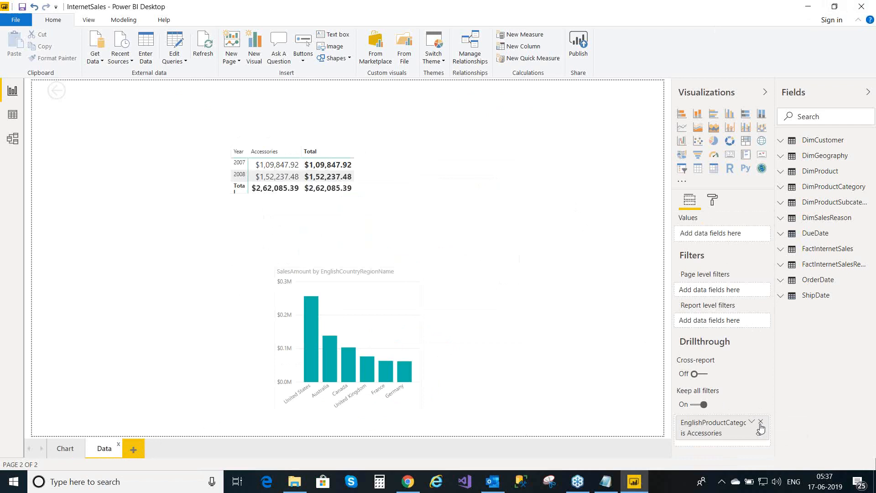
pyautogui.click(760, 422)
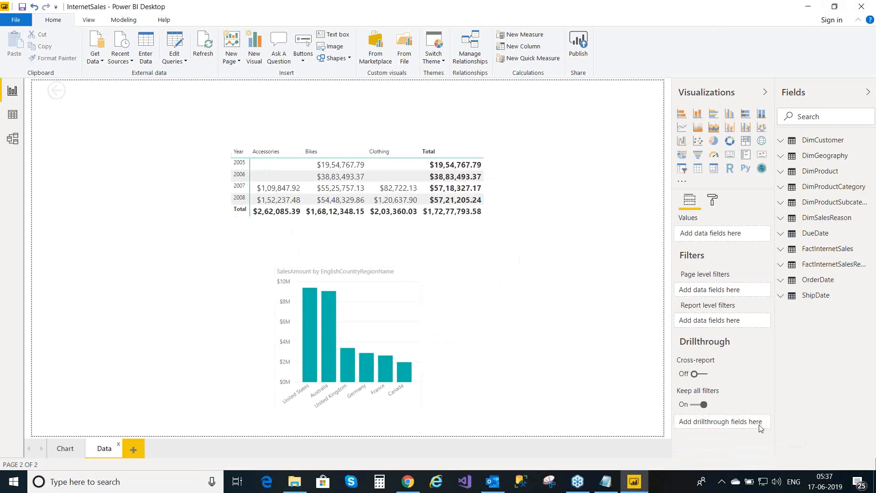
# - Go to the Chart page and inspect the SalesAmount columns and the country pie slices
pyautogui.click(65, 448)
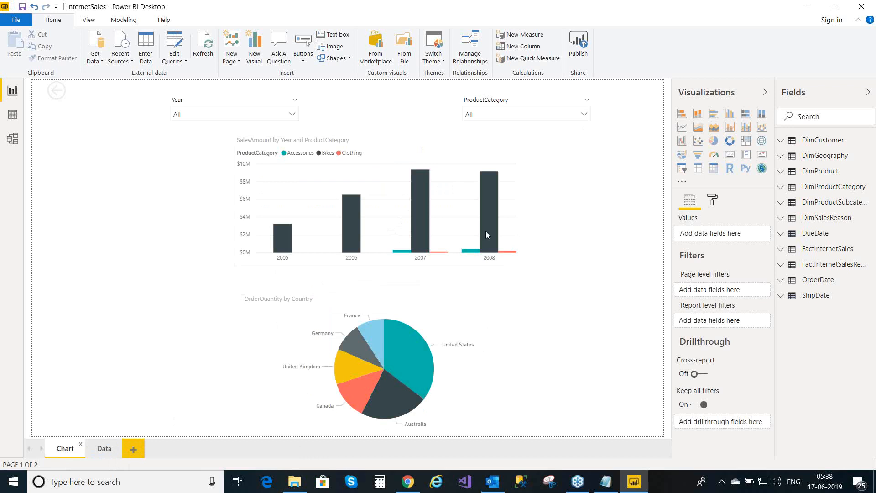
pyautogui.moveTo(489, 194)
pyautogui.moveTo(416, 355)
pyautogui.moveTo(420, 374)
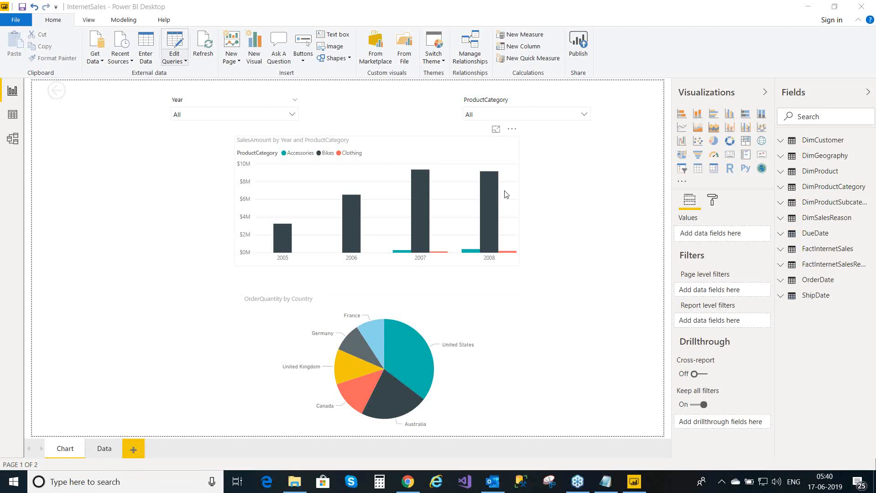
pyautogui.click(487, 222)
pyautogui.rightClick(488, 225)
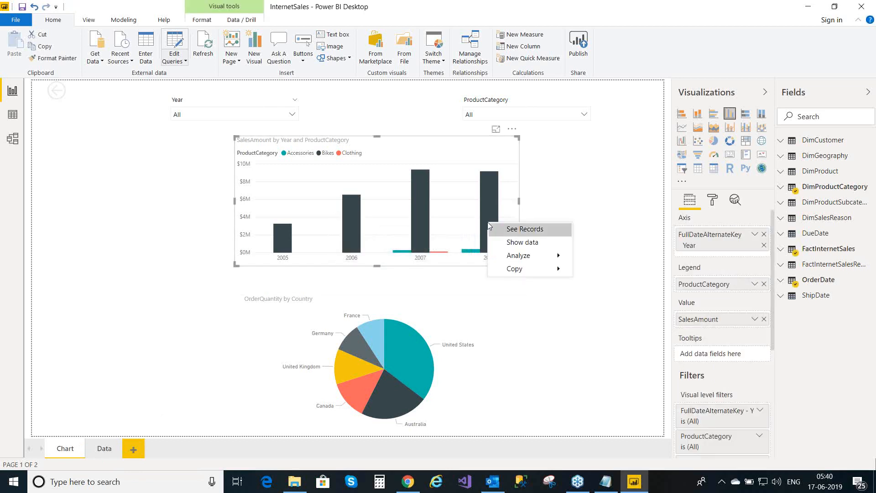
pyautogui.moveTo(519, 256)
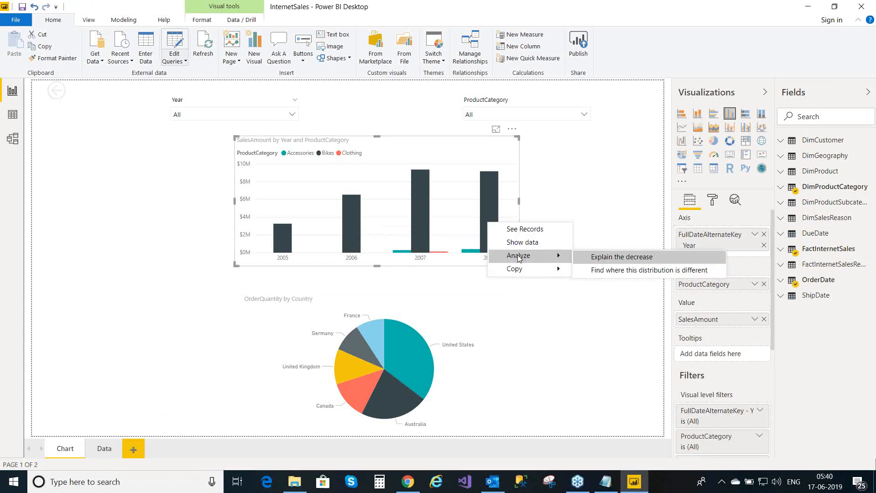
pyautogui.click(403, 354)
pyautogui.rightClick(402, 355)
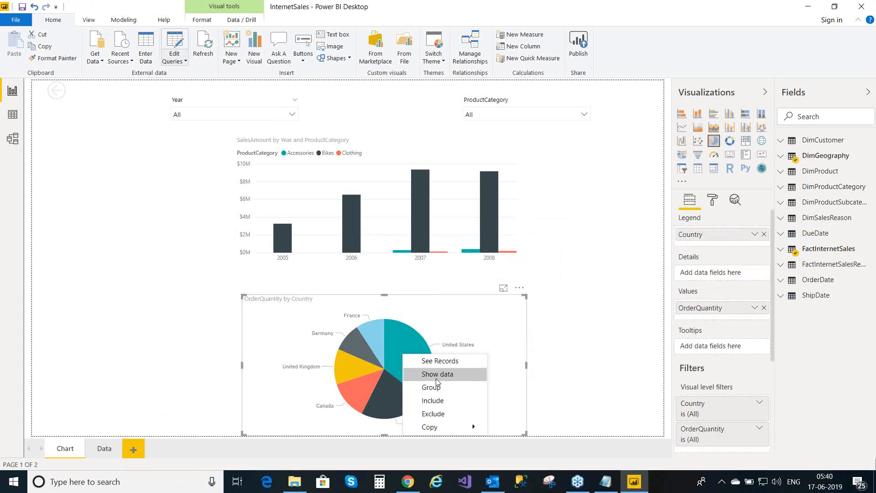
pyautogui.click(115, 401)
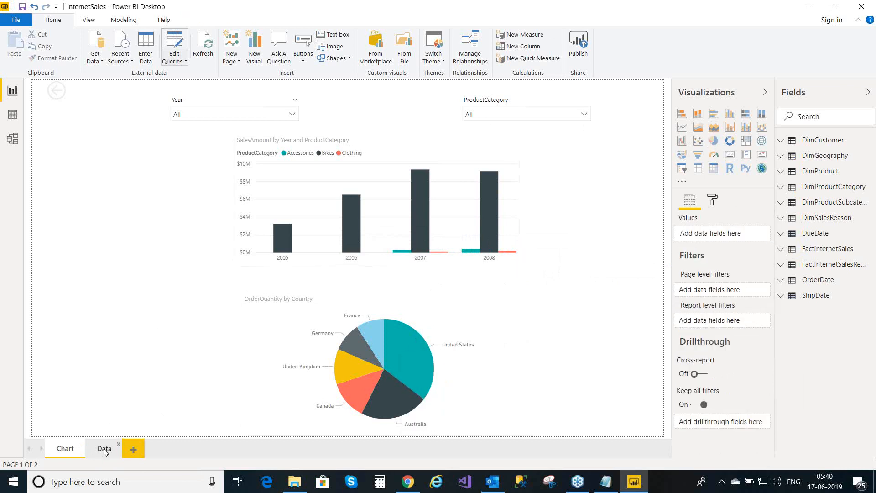
# - On the Data page, add DimProductCategory's EnglishProductCategoryName as a drillthrough filter
pyautogui.click(104, 450)
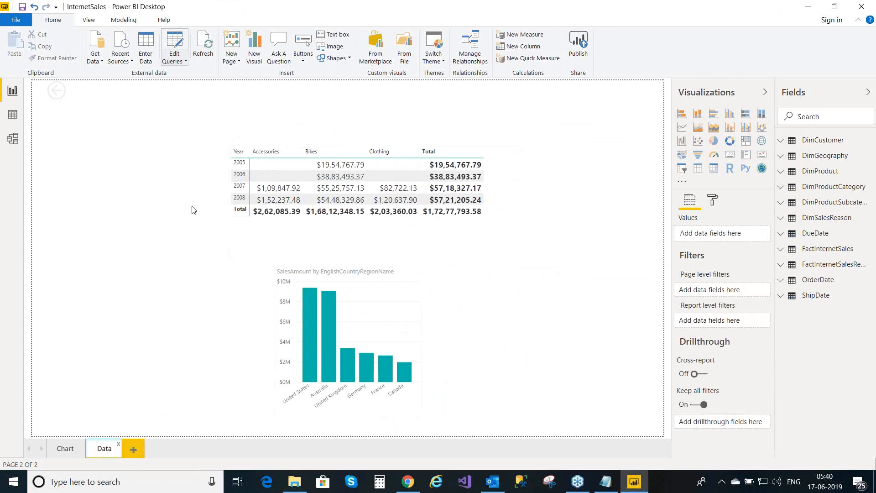
pyautogui.click(819, 3)
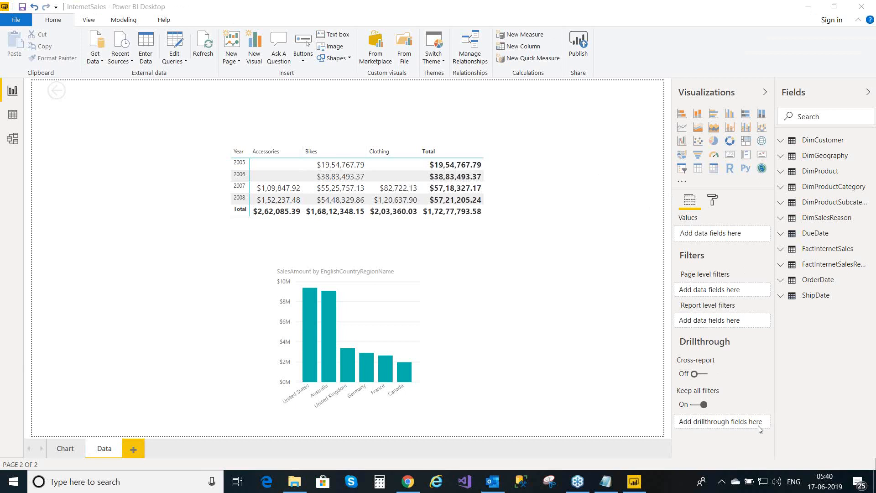
pyautogui.click(781, 188)
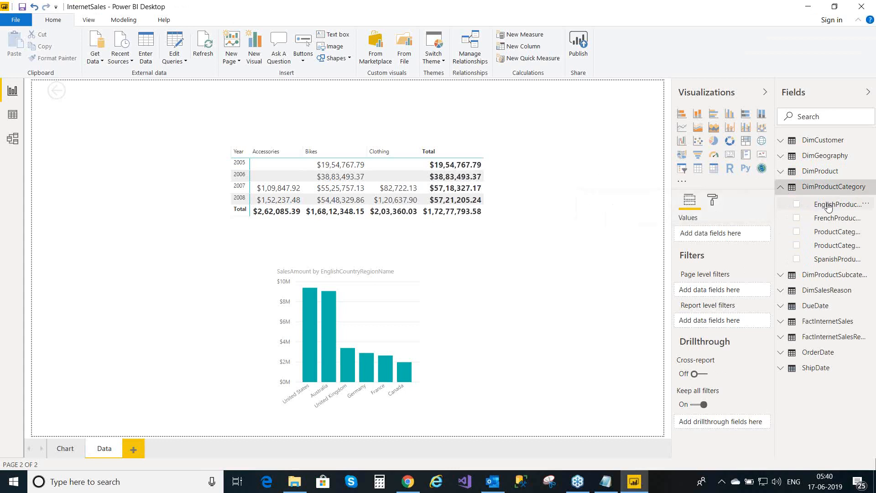
pyautogui.moveTo(829, 207); pyautogui.dragTo(718, 424)
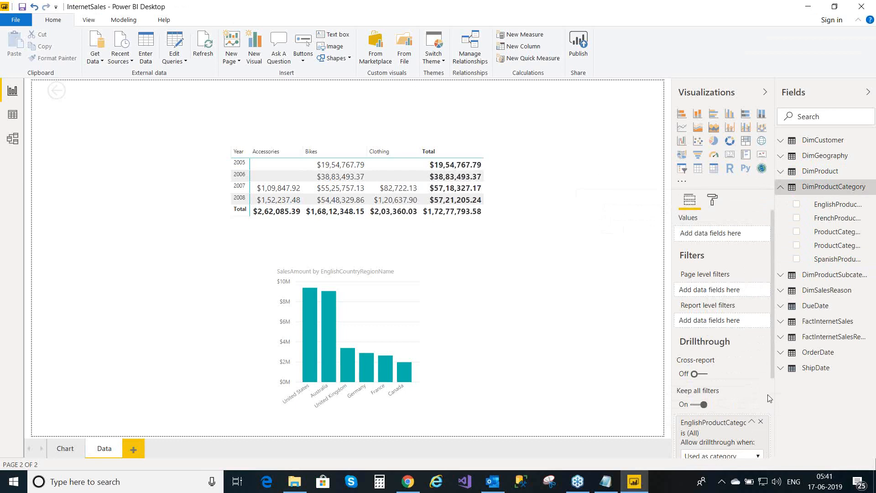
pyautogui.moveTo(773, 339); pyautogui.dragTo(778, 417)
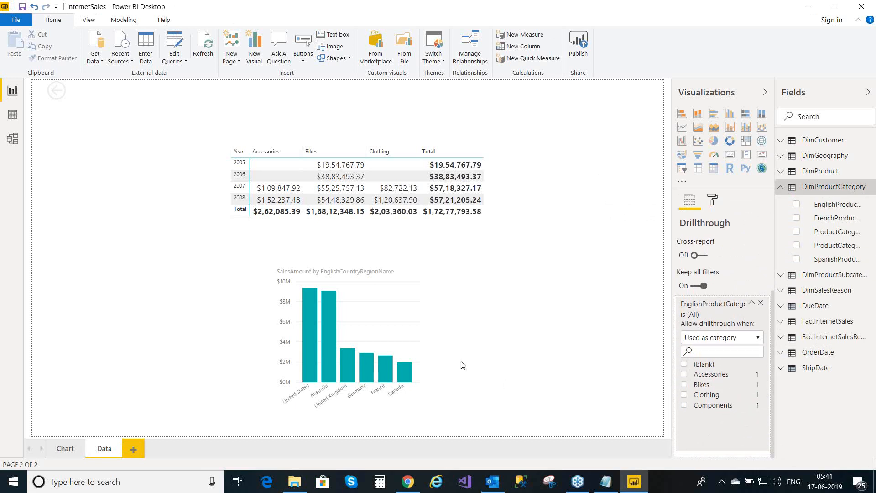
# - Return to the Chart page and expand the DimGeography table in the Fields pane
pyautogui.click(71, 452)
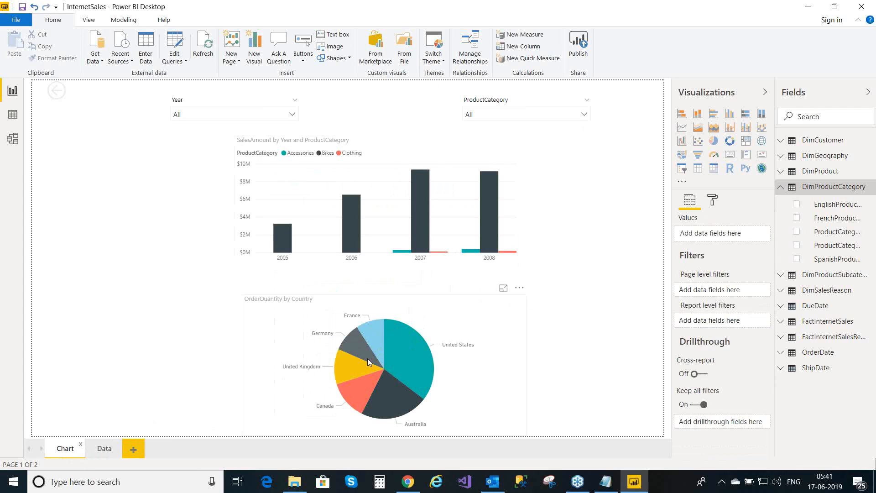
pyautogui.moveTo(425, 343)
pyautogui.moveTo(692, 399)
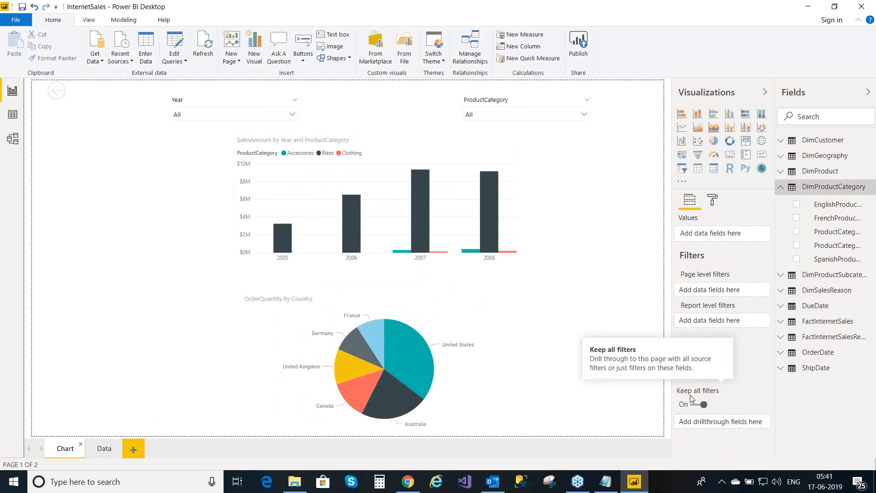
pyautogui.click(780, 157)
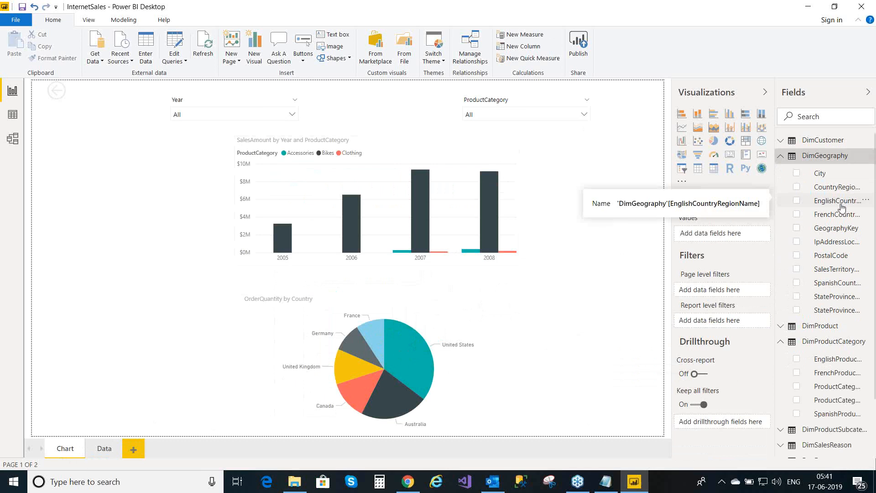
# - Add EnglishCountryRegionName as a second Data page drillthrough filter and collapse both filter cards
pyautogui.click(97, 452)
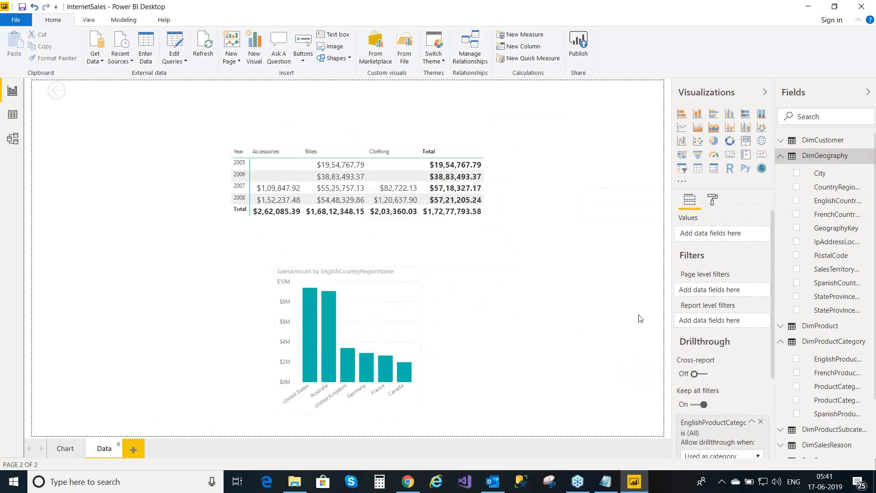
pyautogui.click(752, 423)
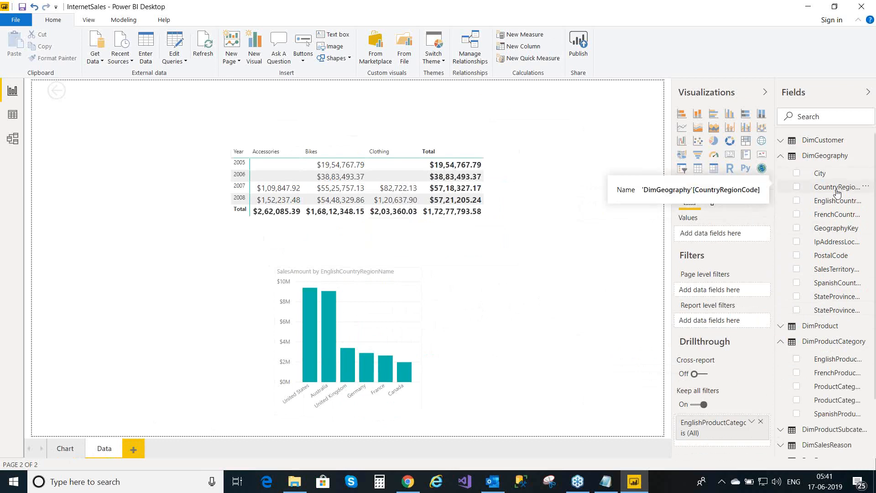
pyautogui.moveTo(837, 202); pyautogui.dragTo(722, 450)
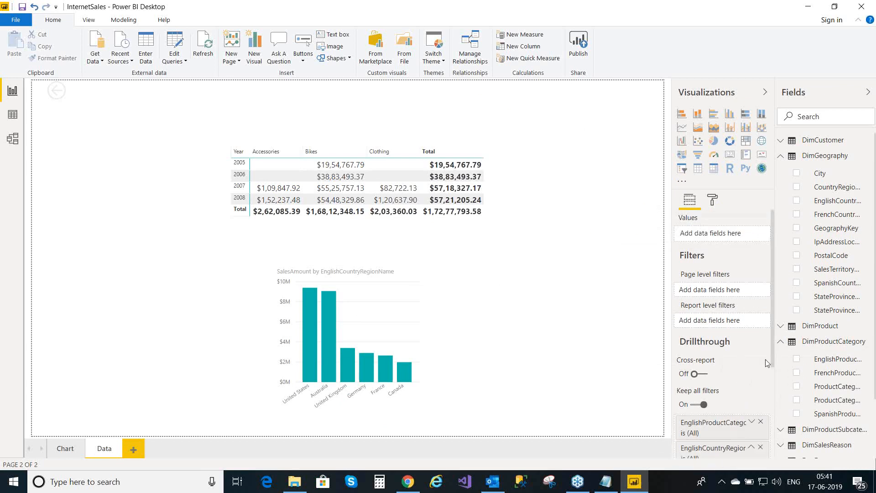
pyautogui.moveTo(774, 337); pyautogui.dragTo(779, 416)
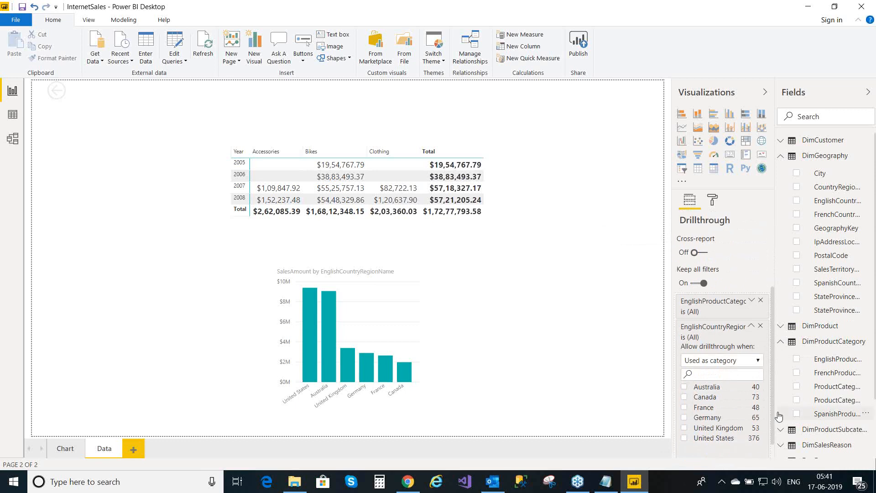
pyautogui.click(751, 326)
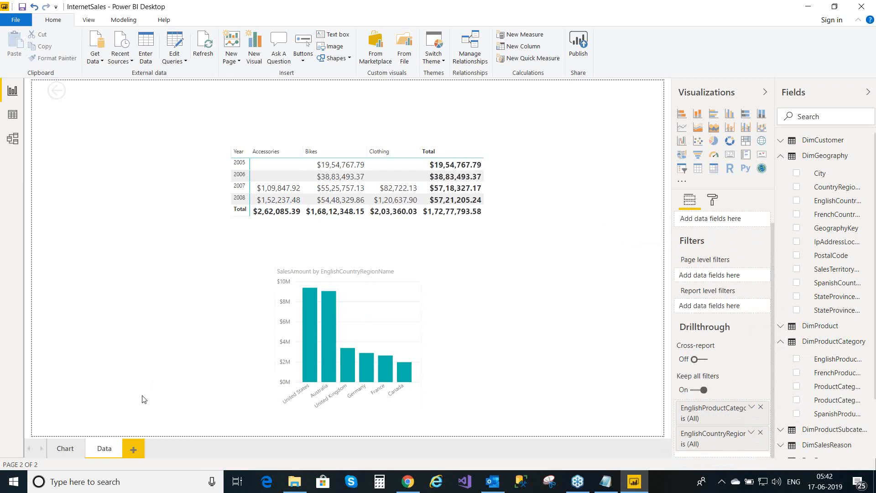
# - On the Chart page, bring up the context menu for the 2008 Bikes column
pyautogui.click(62, 450)
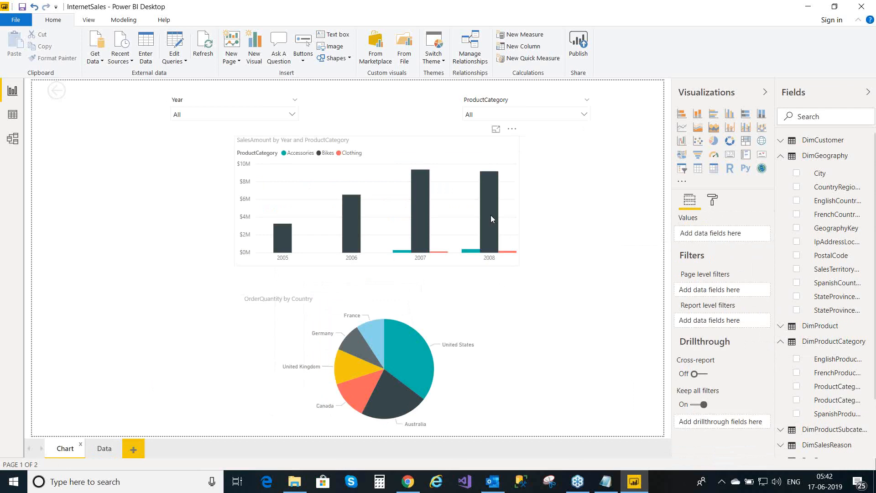
pyautogui.moveTo(490, 214)
pyautogui.moveTo(493, 232)
pyautogui.rightClick(490, 212)
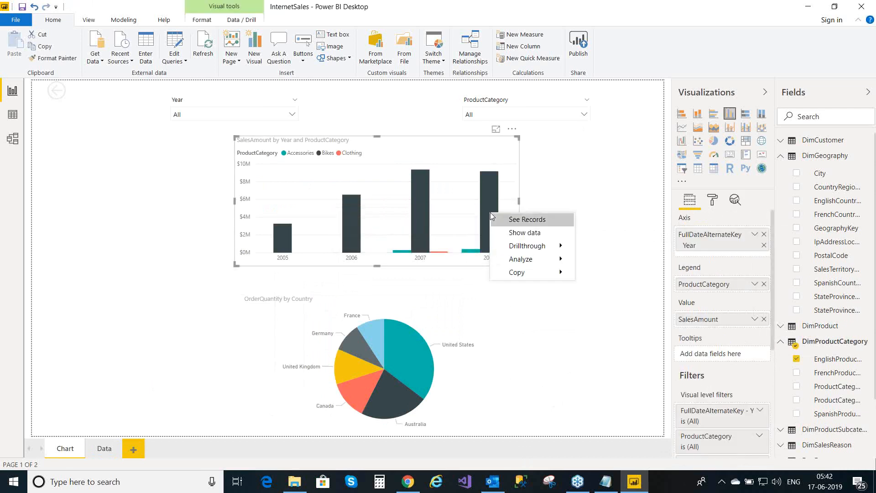
pyautogui.moveTo(510, 247)
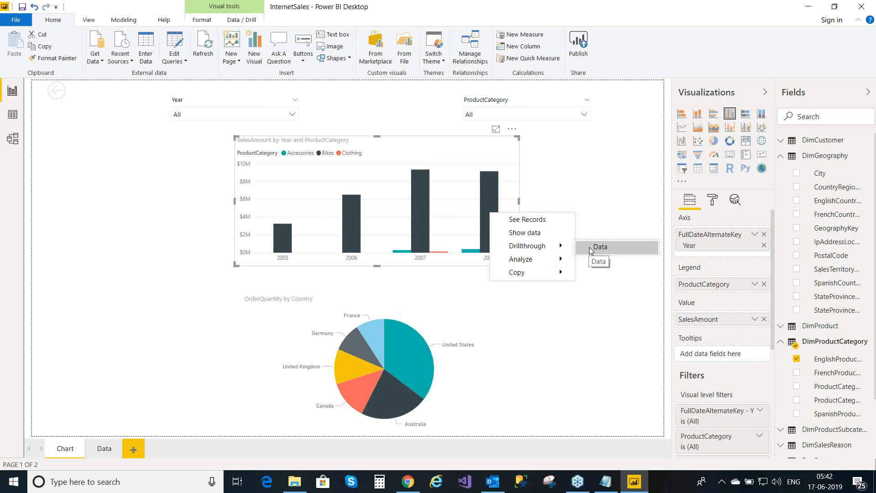
pyautogui.click(524, 302)
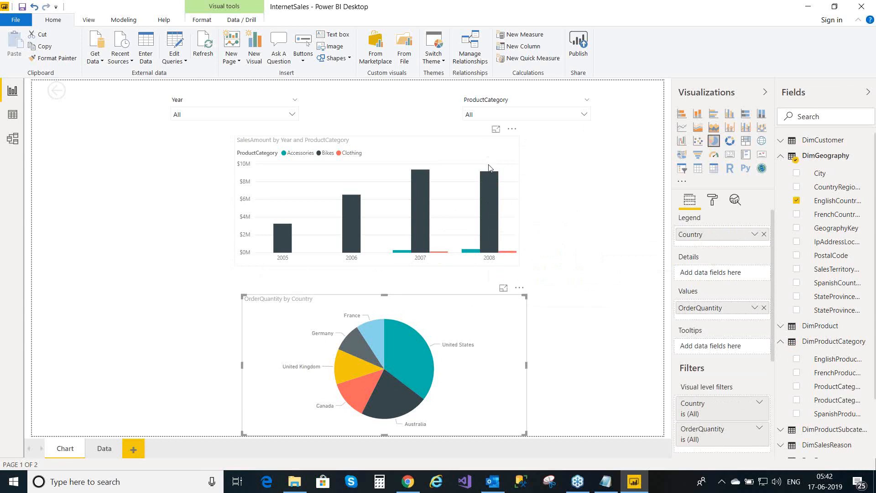
pyautogui.moveTo(493, 226)
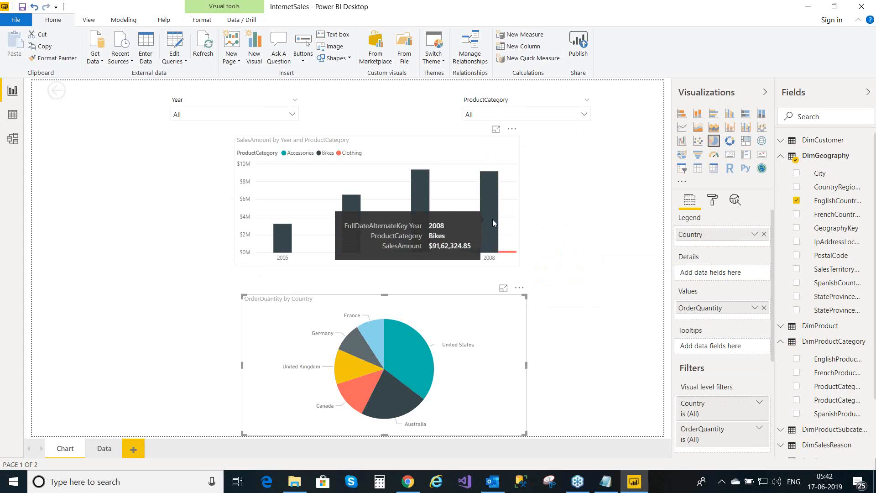
pyautogui.rightClick(493, 223)
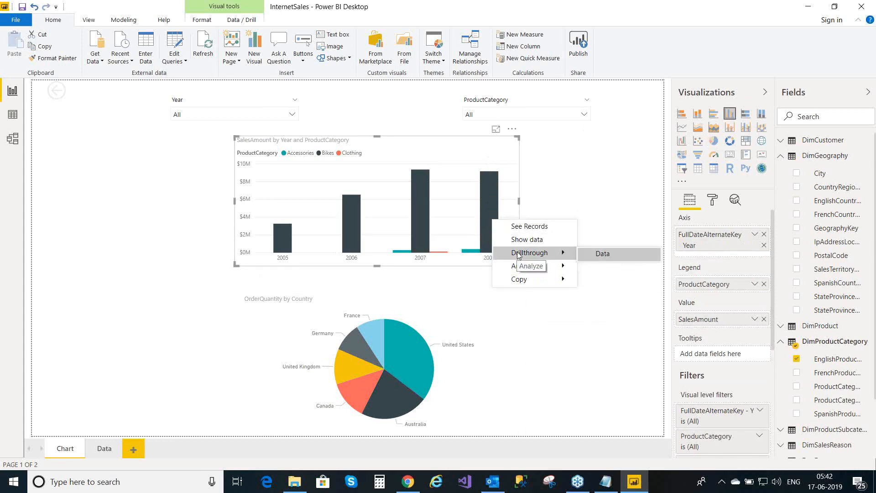
# - Drill through 2008 Bikes to the Data page and expand its product category filter card
pyautogui.click(597, 255)
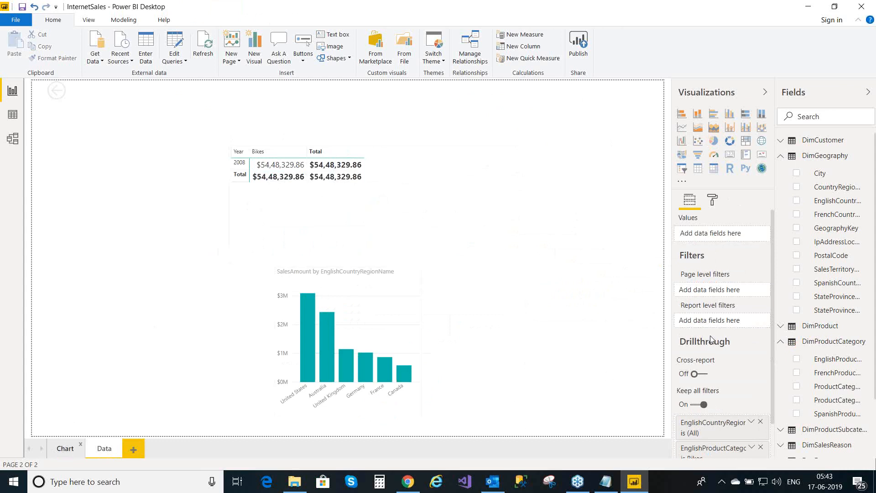
pyautogui.scroll(-2, 774, 325)
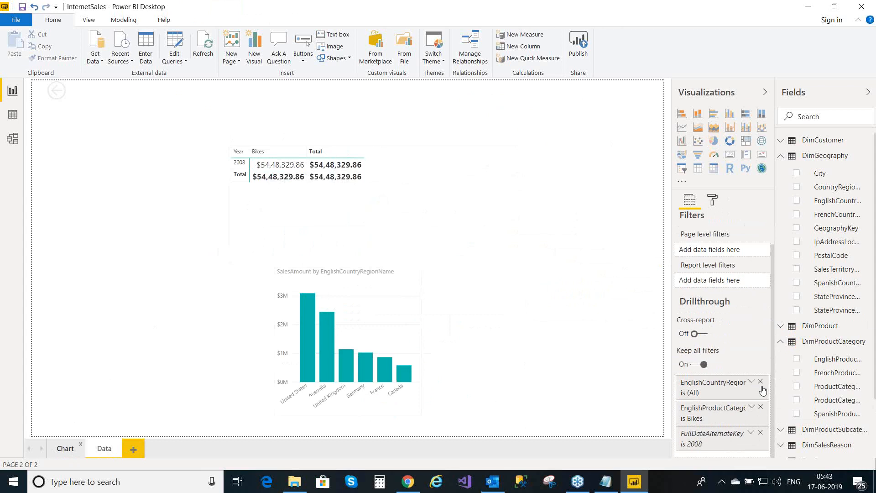
pyautogui.click(752, 408)
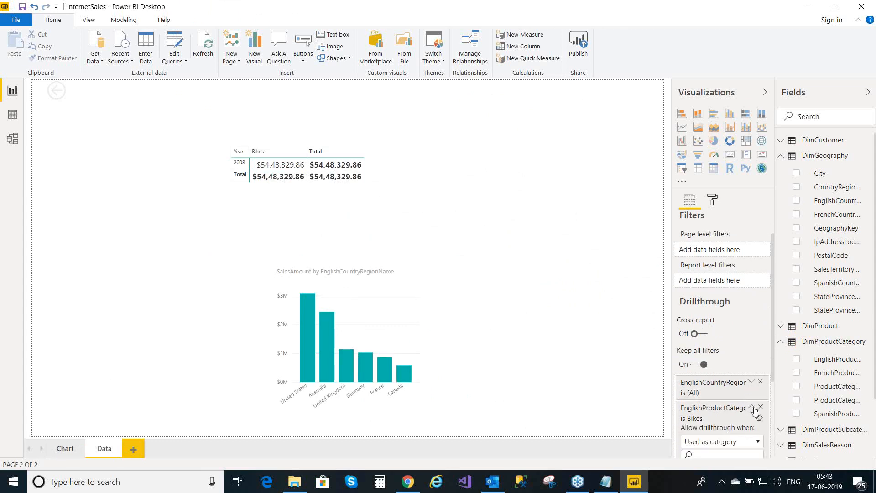
pyautogui.moveTo(774, 315); pyautogui.dragTo(774, 374)
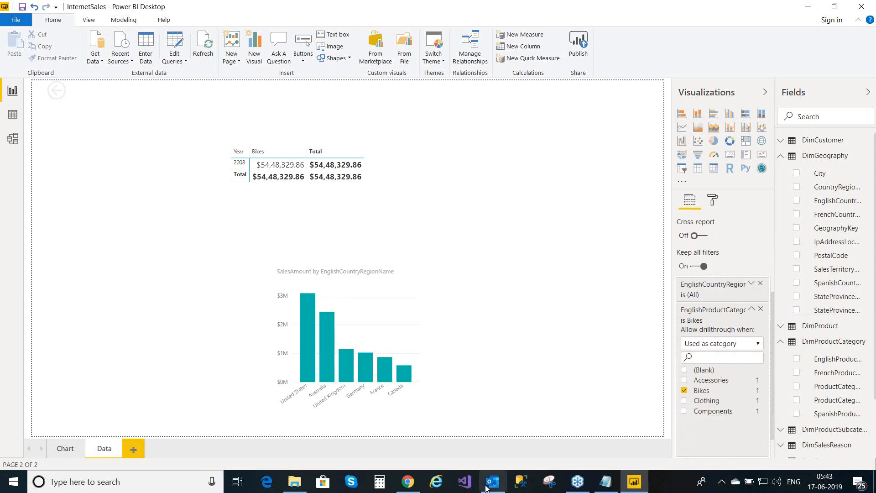
# - Drill through the 2008 Accessories column to the Data page, showing $1,52,237.48 in sales
pyautogui.click(68, 454)
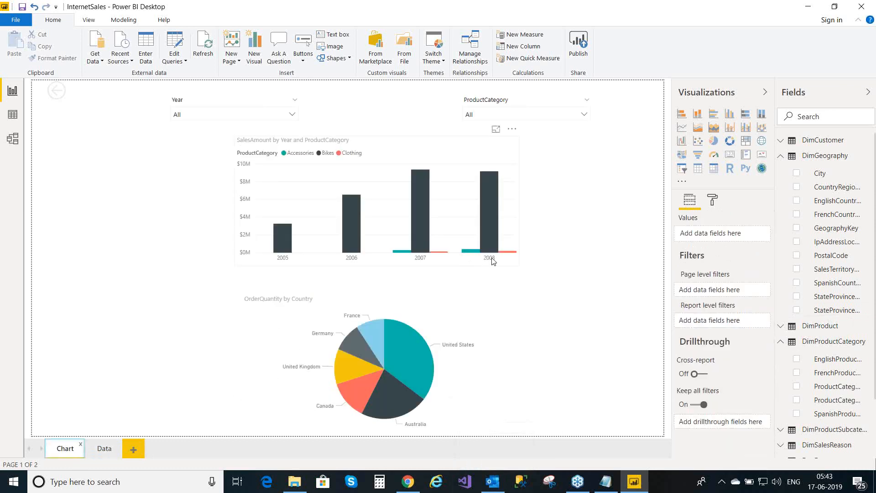
pyautogui.moveTo(474, 254)
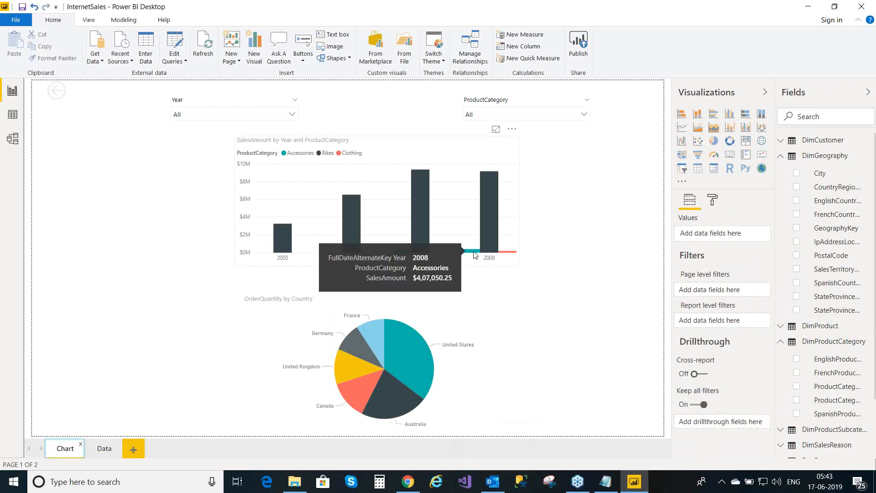
pyautogui.rightClick(475, 254)
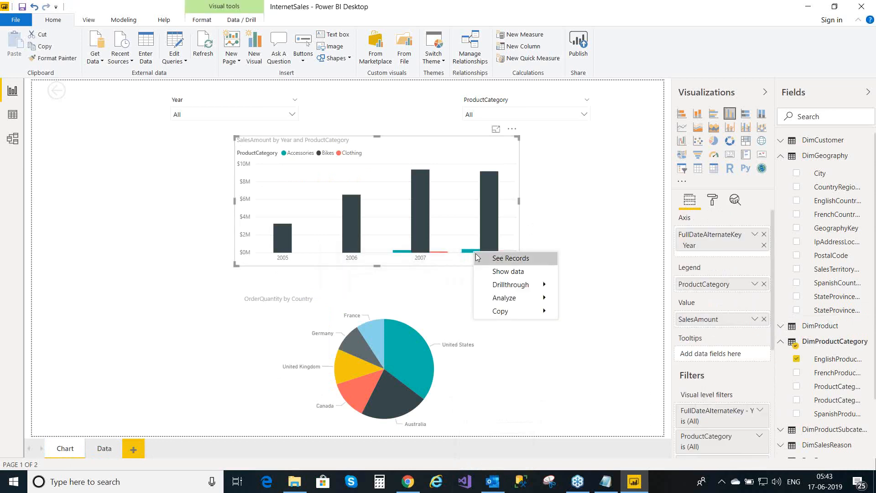
pyautogui.moveTo(505, 290)
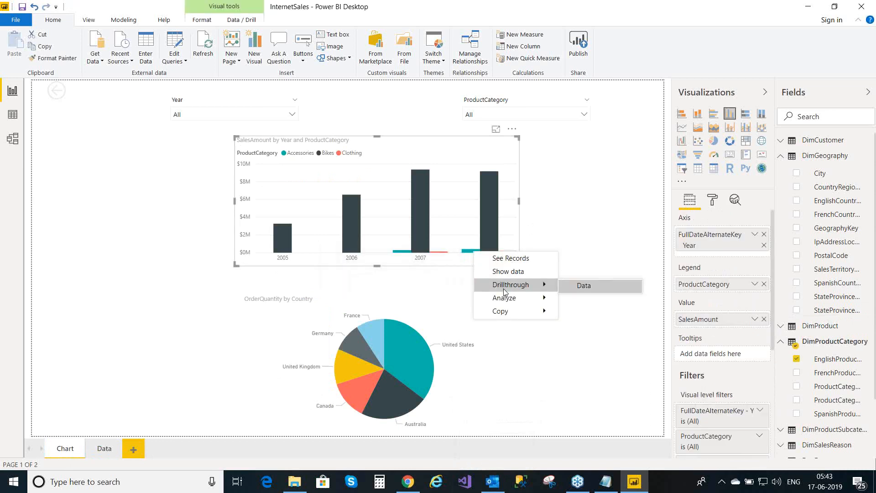
pyautogui.click(598, 285)
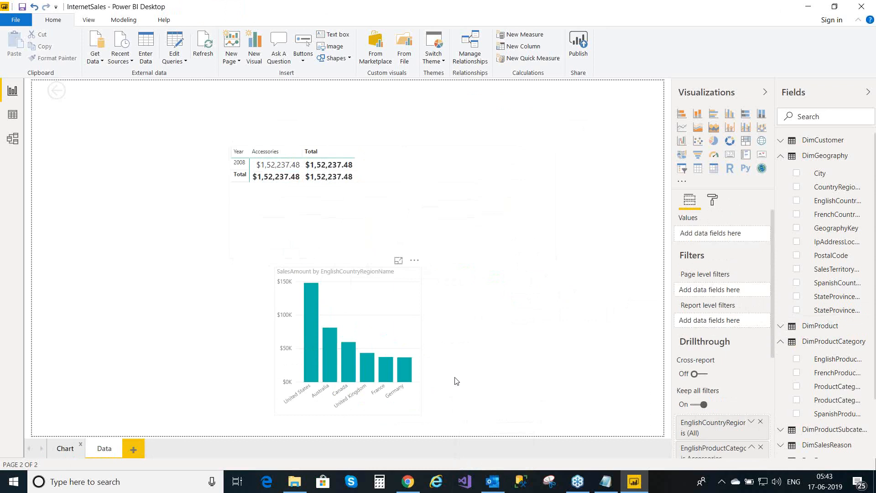
pyautogui.moveTo(772, 329); pyautogui.dragTo(778, 440)
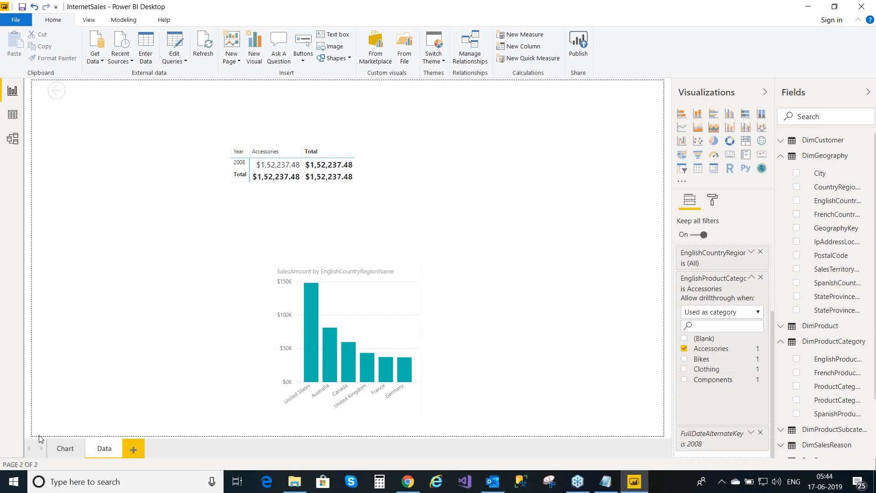
pyautogui.click(58, 452)
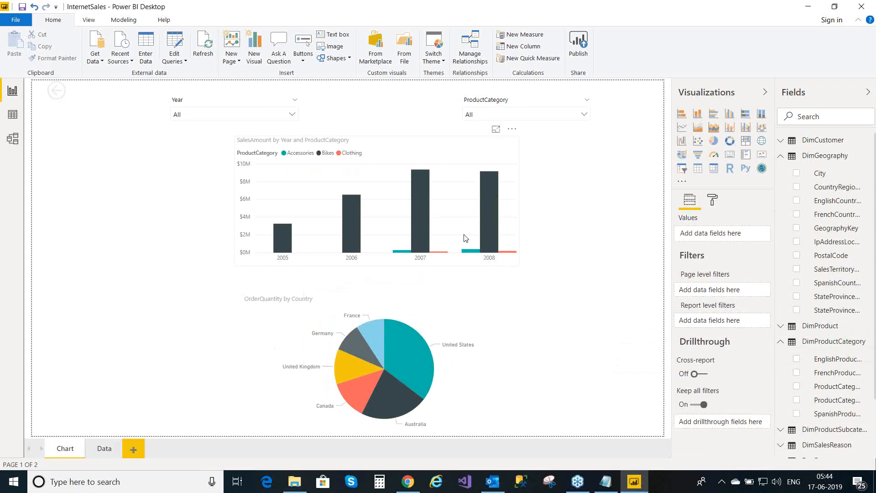
# - Read the values of the 2008 Bikes column and the United States pie slice
pyautogui.moveTo(490, 211)
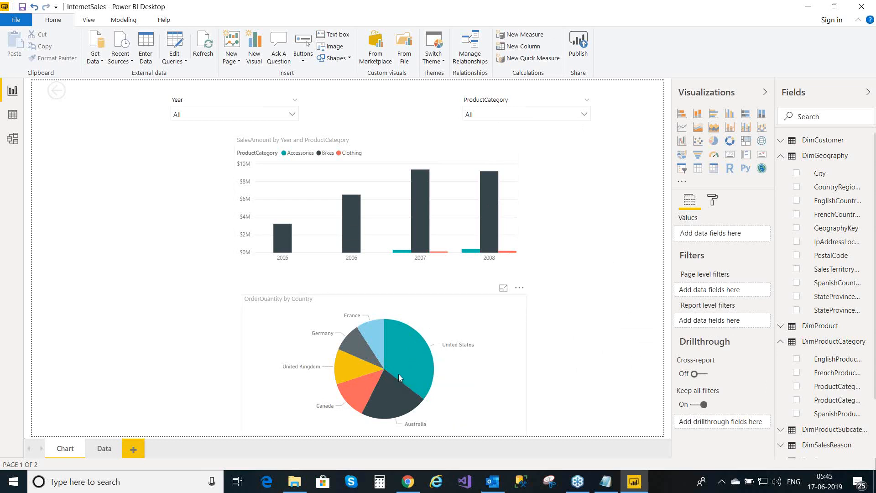
pyautogui.moveTo(408, 355)
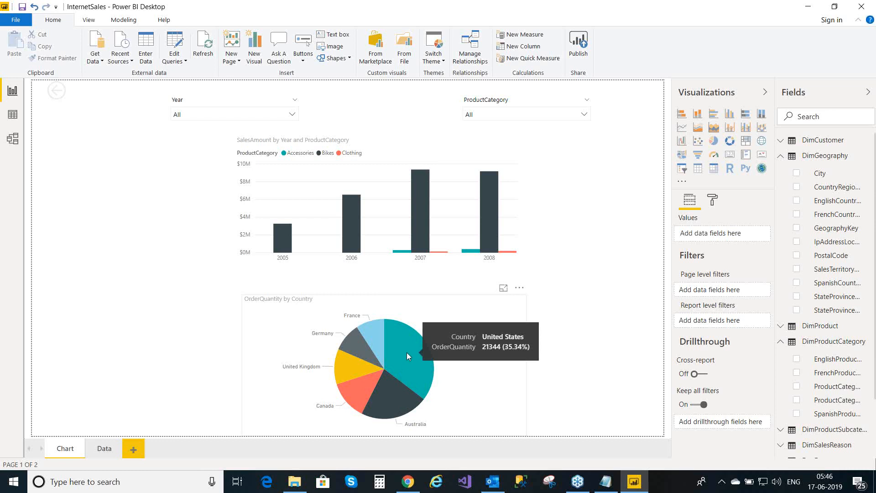
# - Drill through the United States pie slice to the Data page, then go back to Chart
pyautogui.rightClick(407, 353)
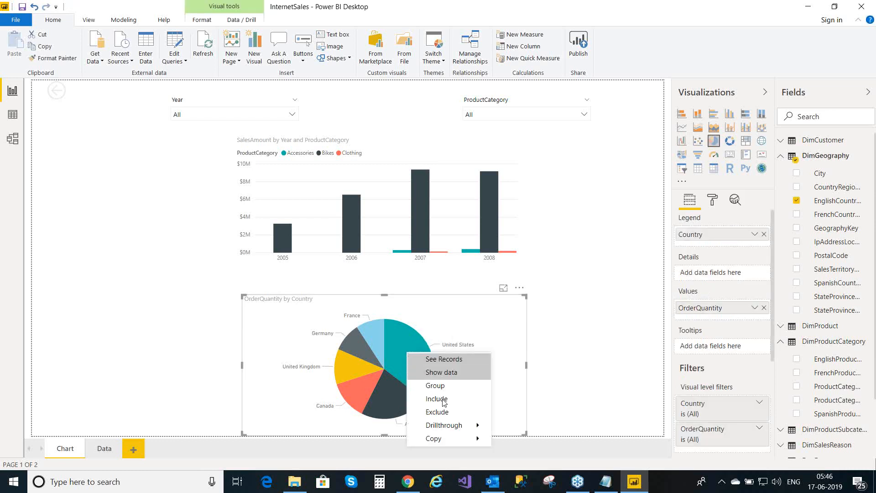
pyautogui.moveTo(457, 424)
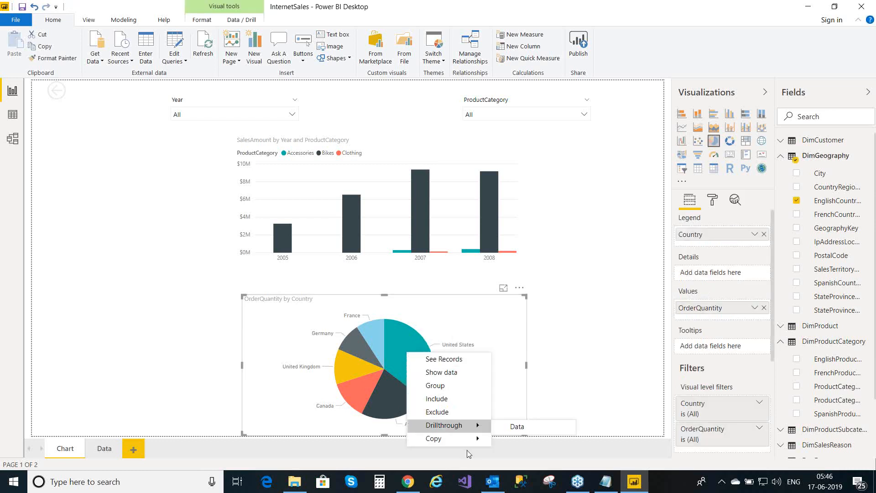
pyautogui.click(517, 427)
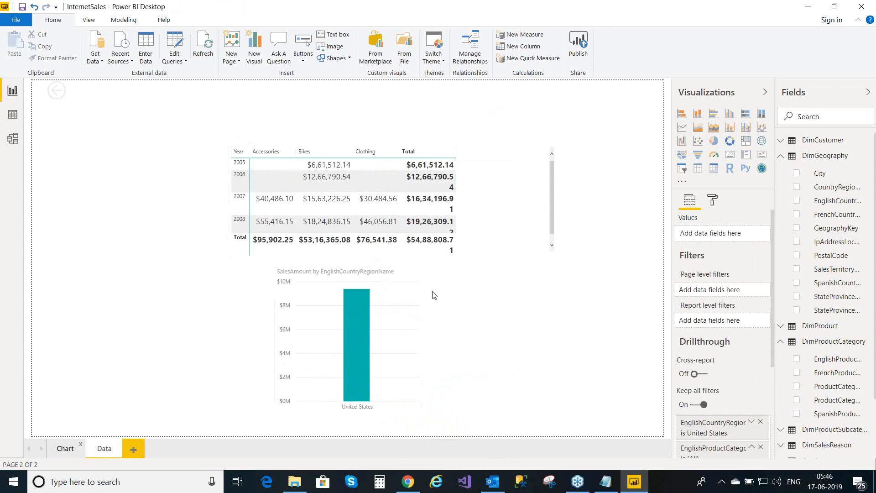
pyautogui.click(63, 448)
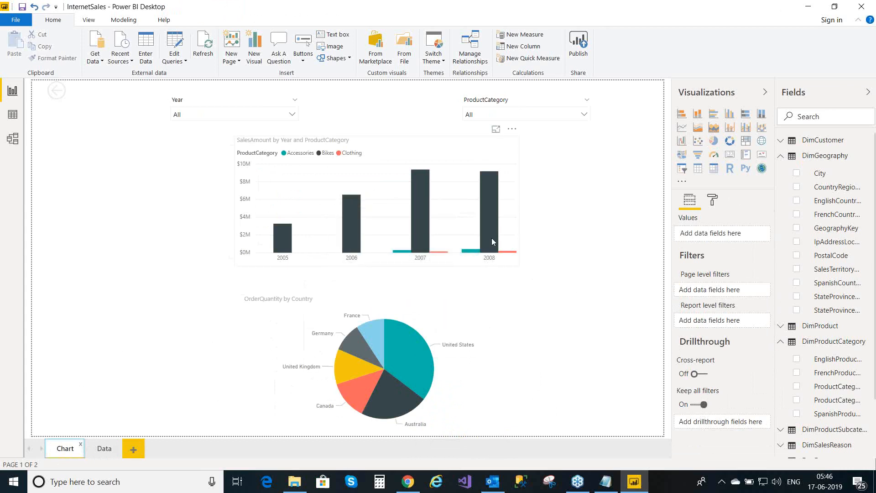
pyautogui.moveTo(492, 226)
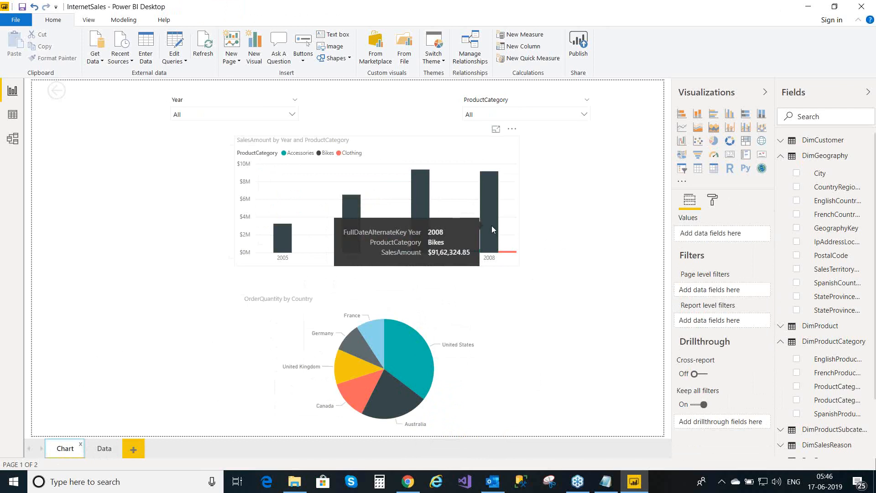
pyautogui.rightClick(491, 226)
pyautogui.moveTo(524, 266)
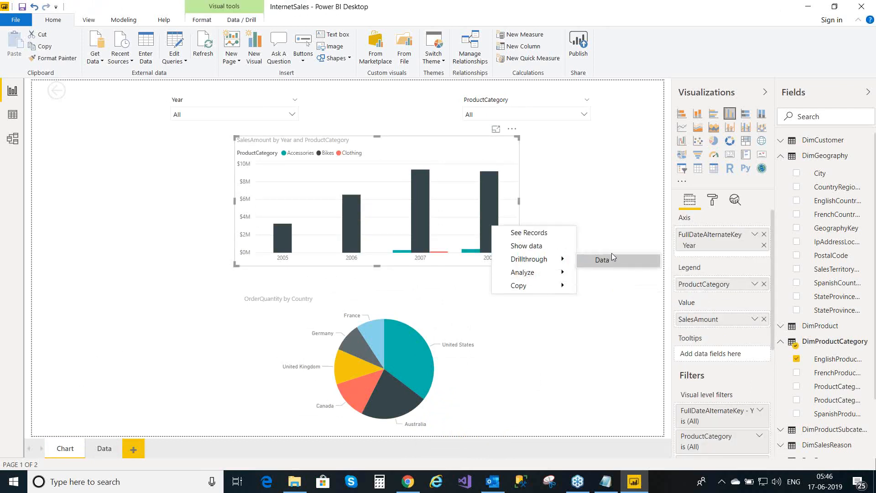
pyautogui.click(602, 259)
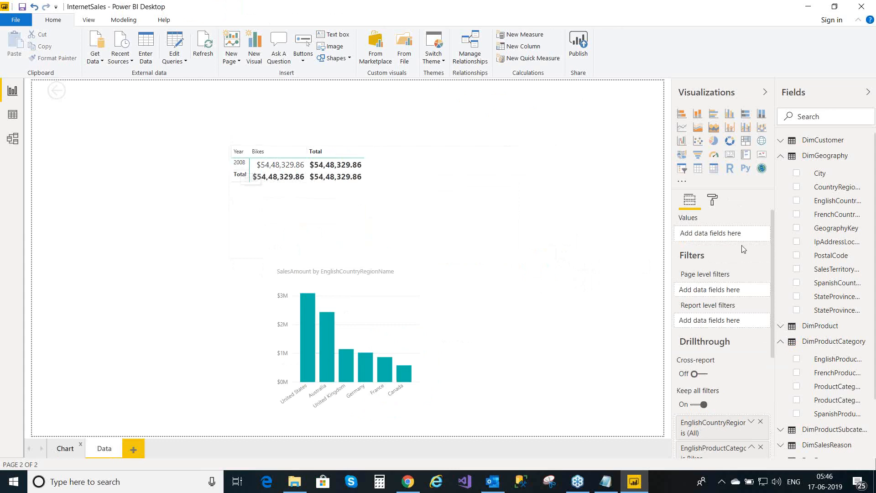
pyautogui.moveTo(773, 246); pyautogui.dragTo(765, 402)
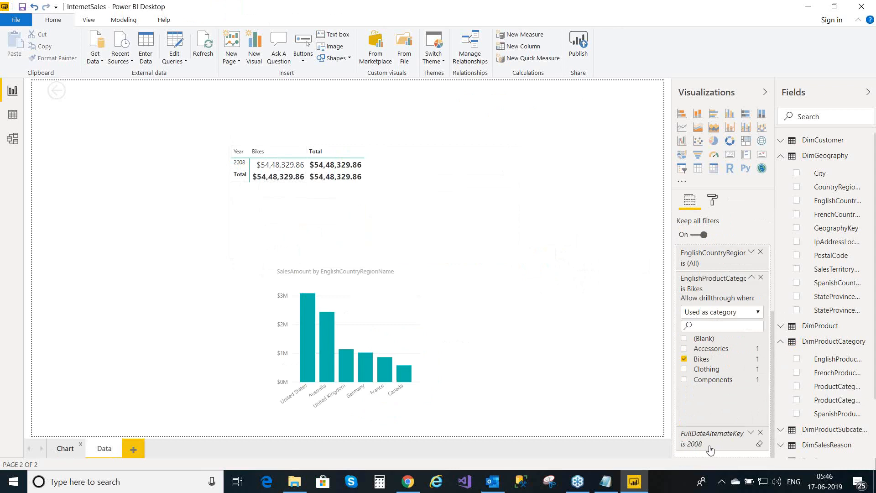
pyautogui.click(751, 434)
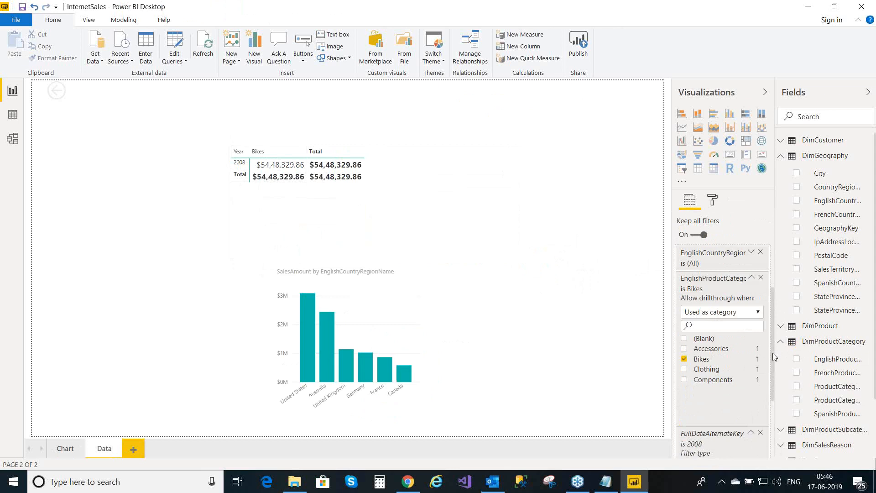
pyautogui.moveTo(772, 353); pyautogui.dragTo(779, 424)
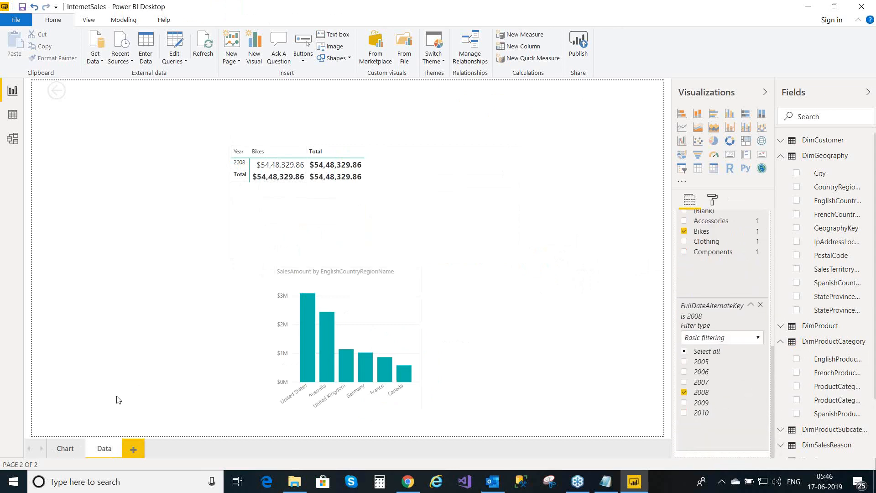
pyautogui.click(66, 448)
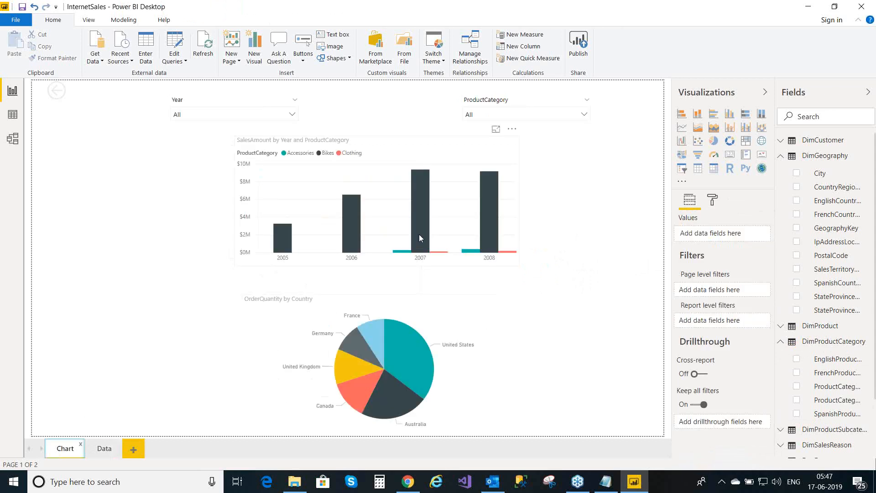
# - Drill through from the 2007 Bikes column to the Data page, review it, then return to Chart
pyautogui.moveTo(420, 238)
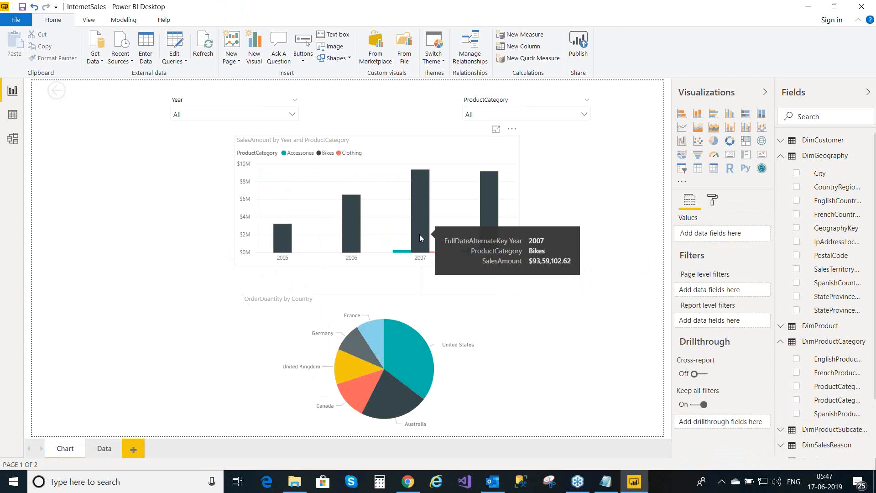
pyautogui.rightClick(420, 237)
pyautogui.moveTo(467, 273)
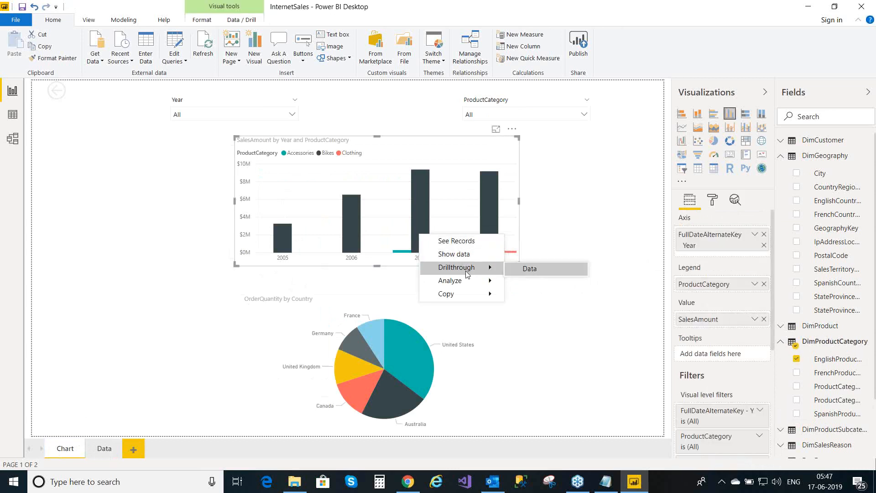
pyautogui.click(569, 278)
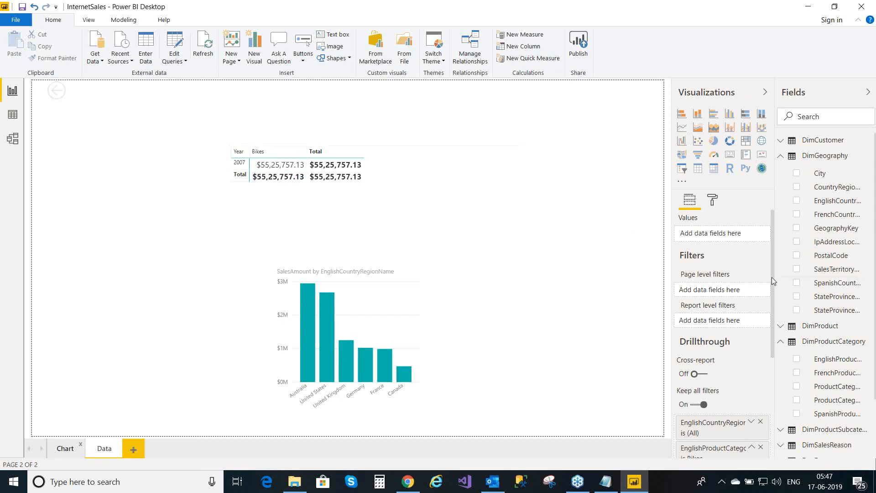
pyautogui.moveTo(771, 277); pyautogui.dragTo(777, 389)
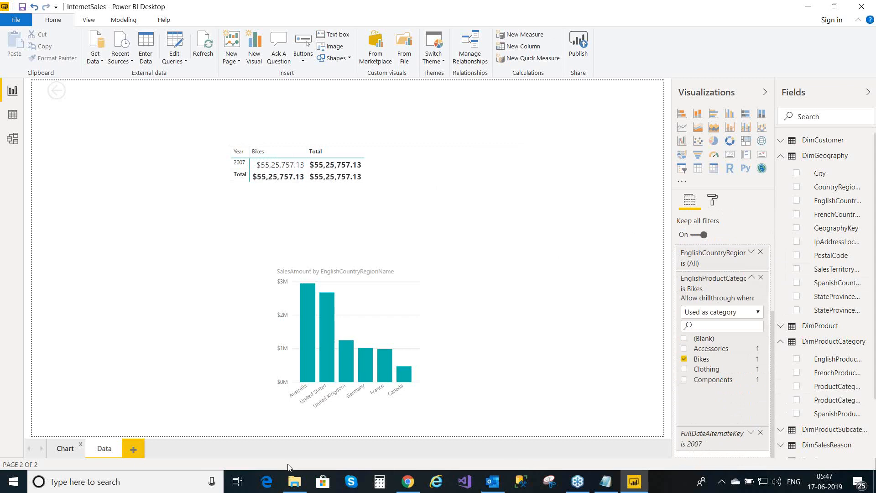
pyautogui.click(65, 449)
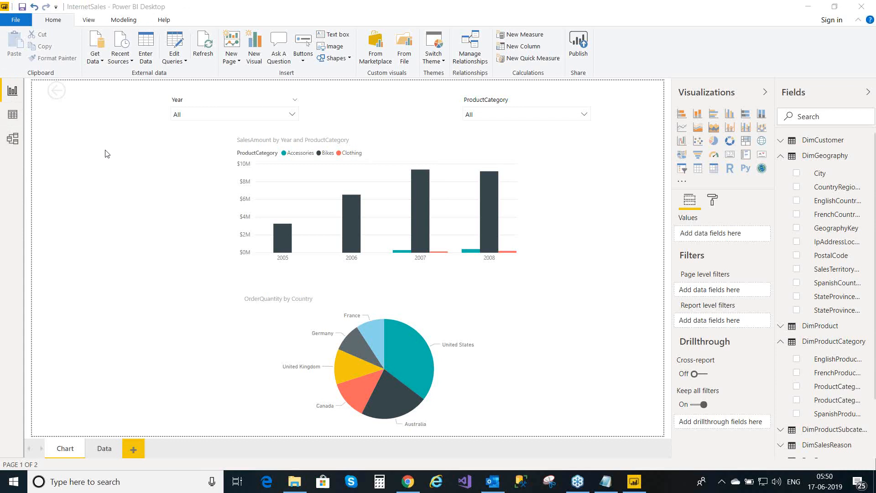
# - Switch to Data view to see the DimCustomer table's 18,484 rows
pyautogui.click(13, 115)
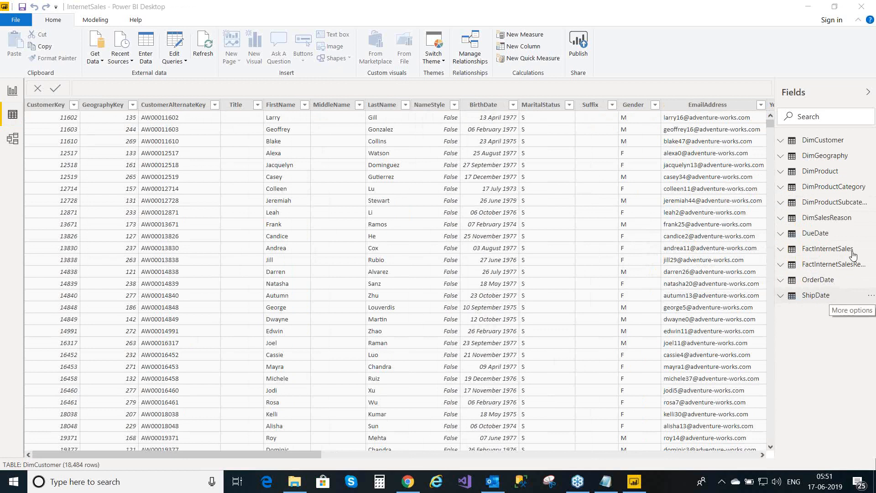
# - Delete the ShipDate table from the model
pyautogui.click(871, 295)
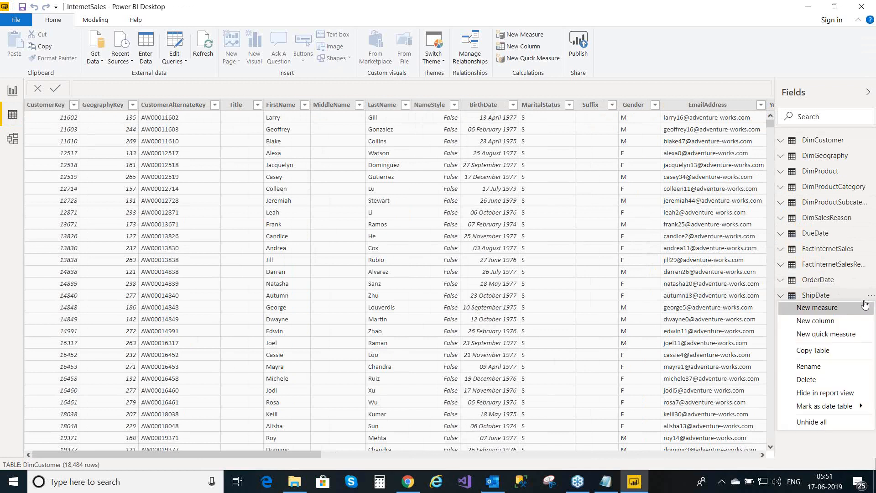
pyautogui.click(814, 380)
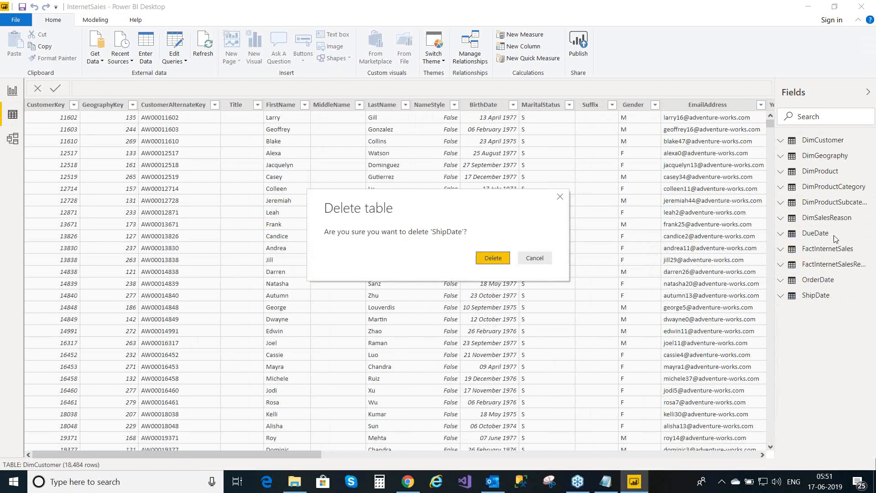
pyautogui.click(493, 258)
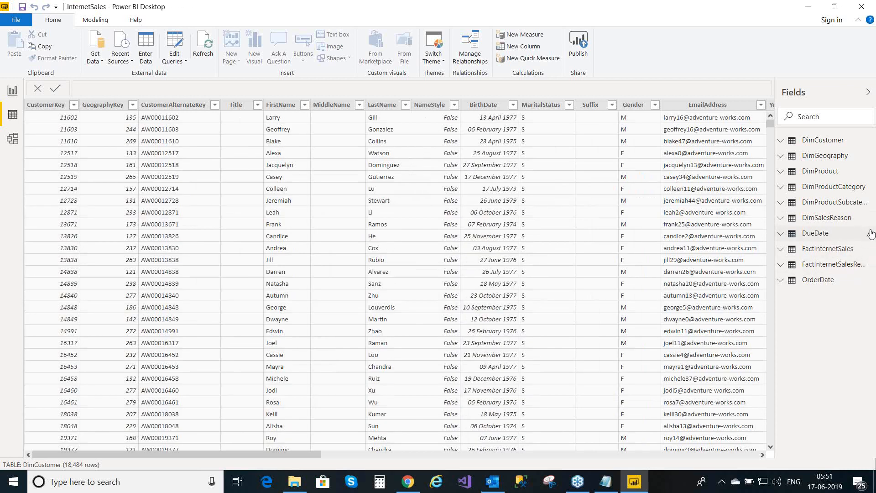
# - Delete the DueDate table, leaving OrderDate as the only date table
pyautogui.click(871, 235)
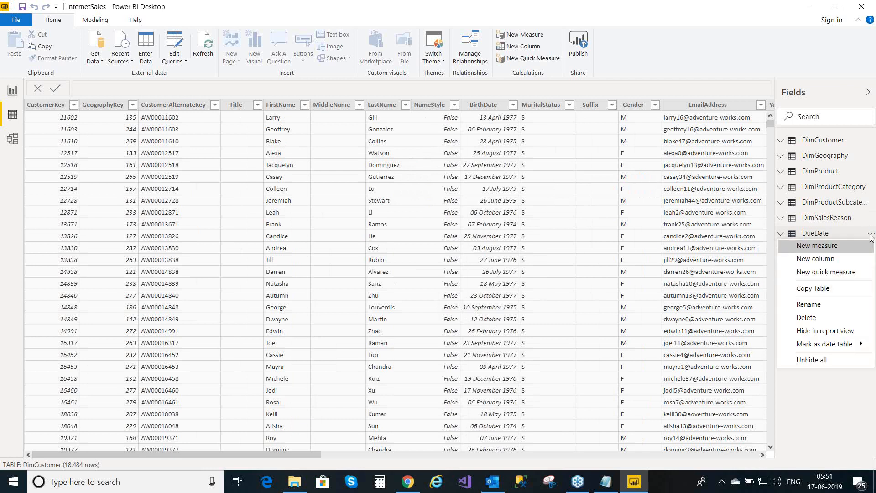
pyautogui.click(819, 319)
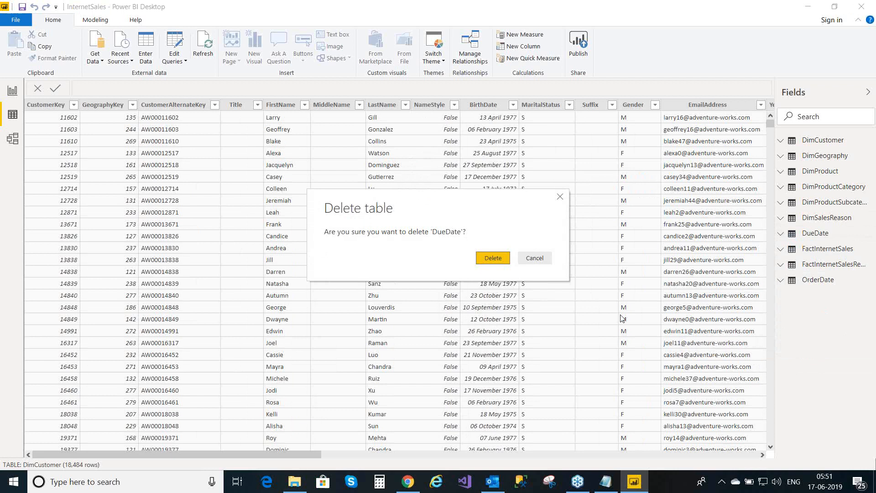
pyautogui.click(496, 259)
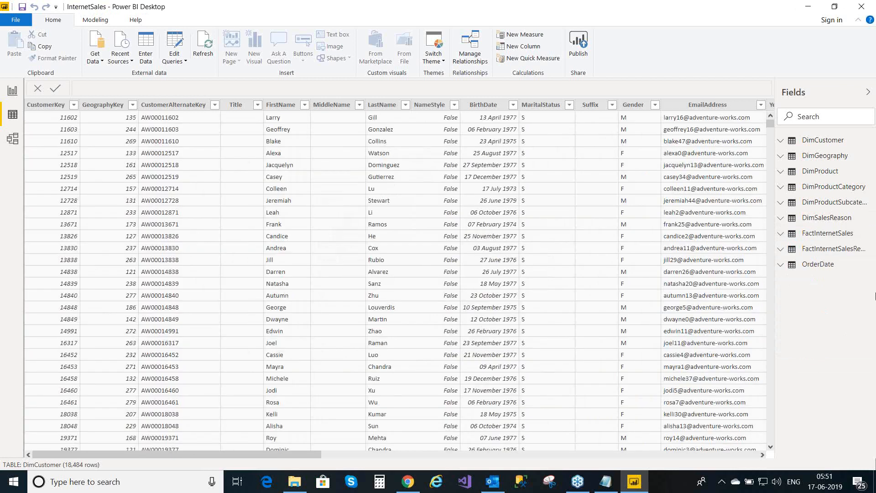
# - Preview the OrderDate table, collapse it, and display the FactInternetSales table
pyautogui.click(816, 265)
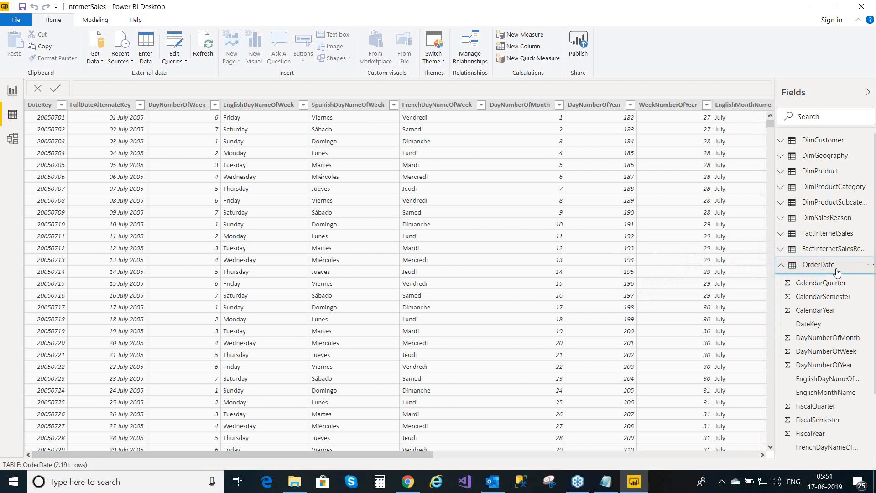
pyautogui.click(782, 268)
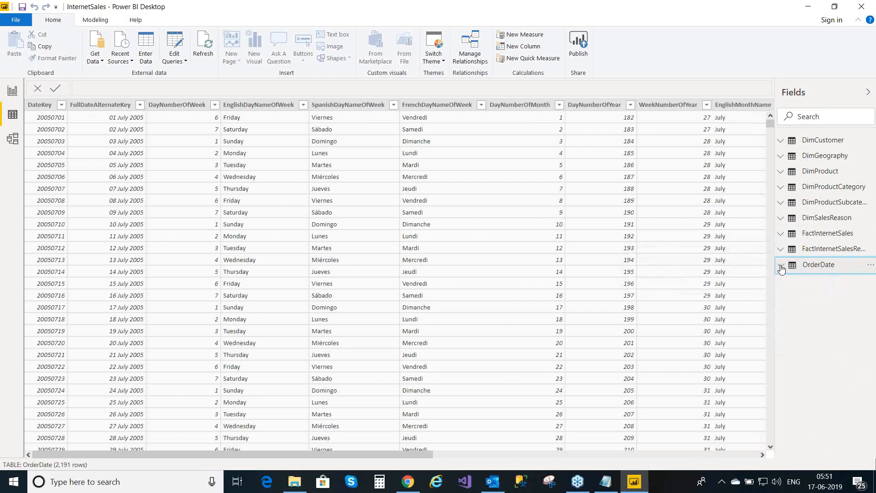
pyautogui.click(780, 236)
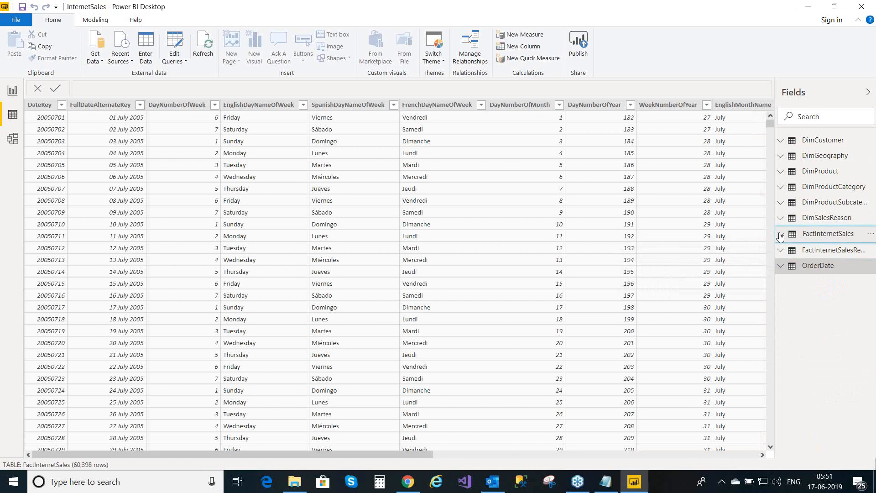
pyautogui.click(781, 235)
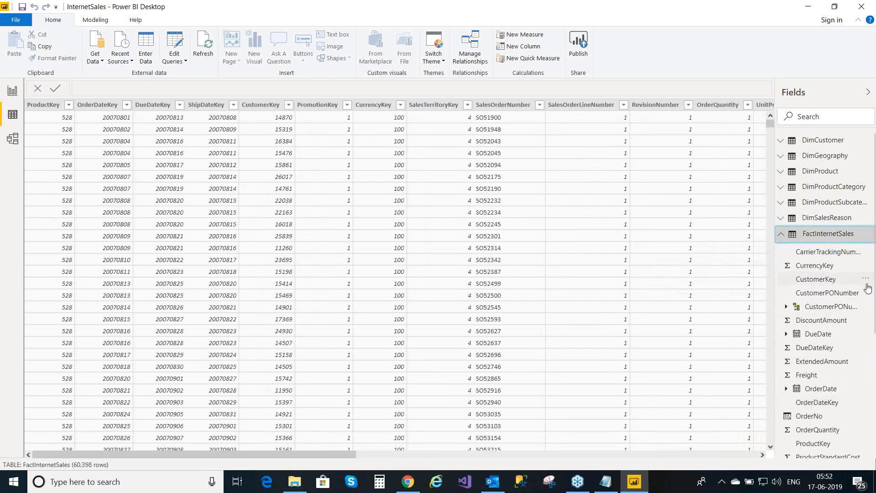
# - Step through FactInternetSales columns from CustomerKey down to SalesOrderNumber
pyautogui.click(832, 282)
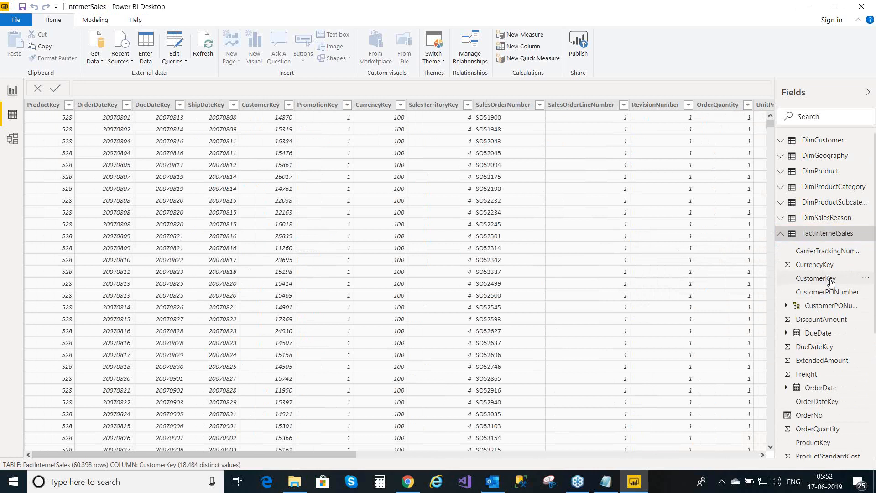
pyautogui.press('Down')
pyautogui.press('Down')
pyautogui.press('Down')
pyautogui.press('Down')
pyautogui.press('Down')
pyautogui.press('Down')
pyautogui.press('Down')
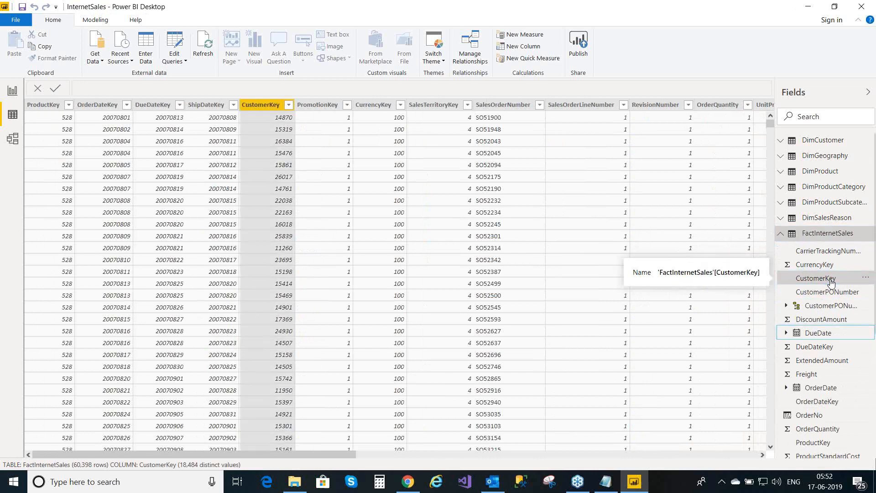
pyautogui.press('Down')
pyautogui.press('Down')
pyautogui.press('Down')
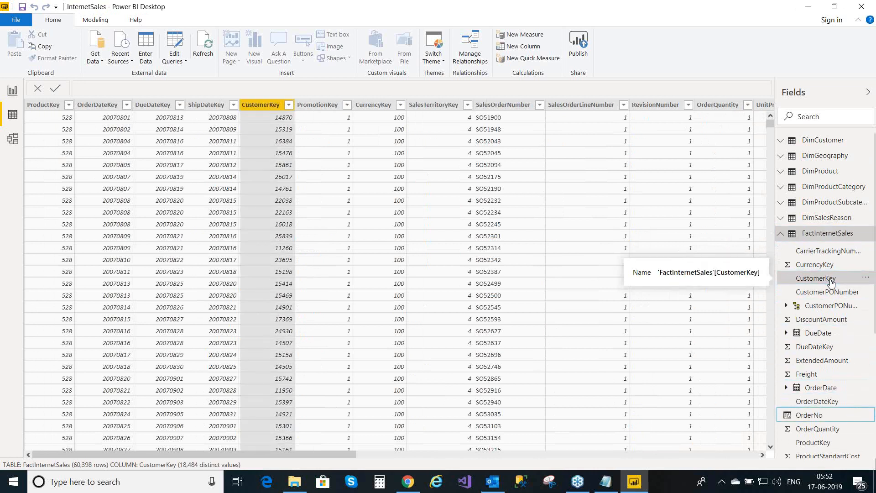
pyautogui.press('Down')
pyautogui.press('Down')
pyautogui.press('Down')
pyautogui.press('Down')
pyautogui.press('Down')
pyautogui.press('Down')
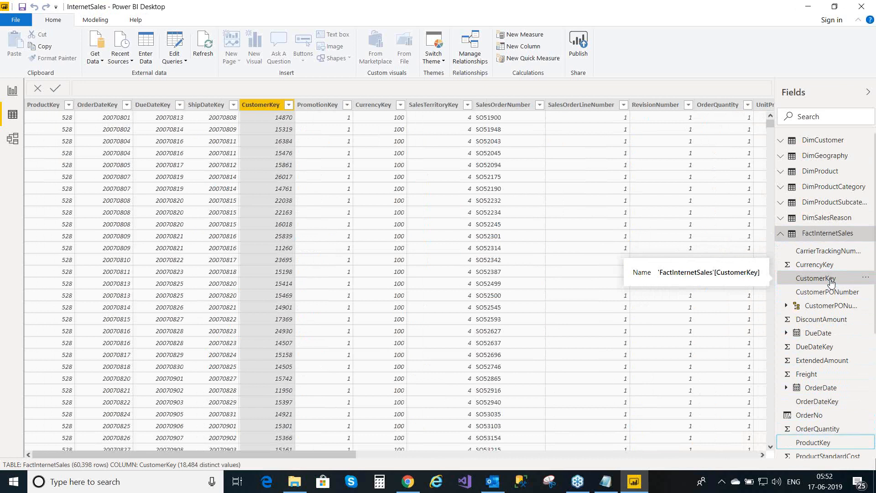
pyautogui.press('Down')
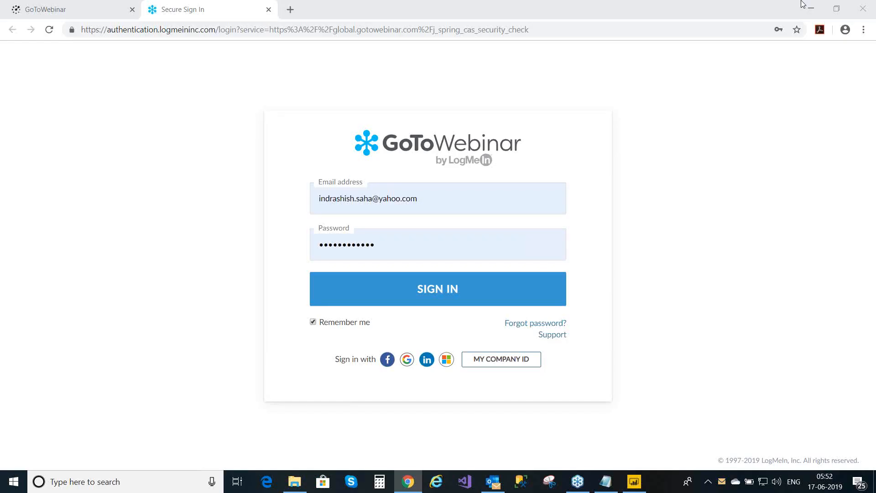
pyautogui.click(807, 6)
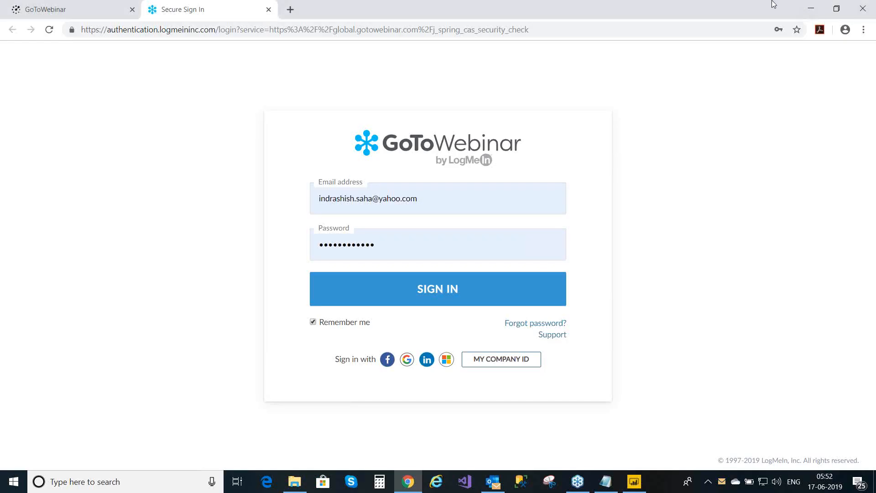
pyautogui.click(811, 9)
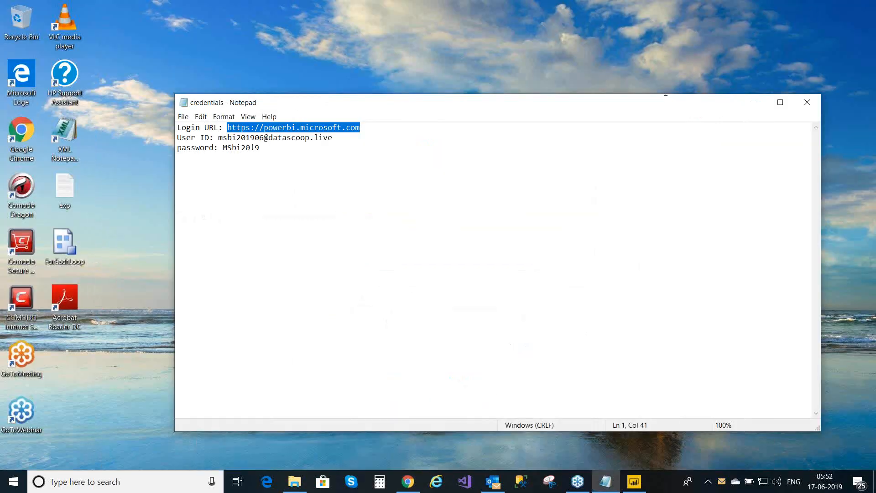
pyautogui.click(754, 102)
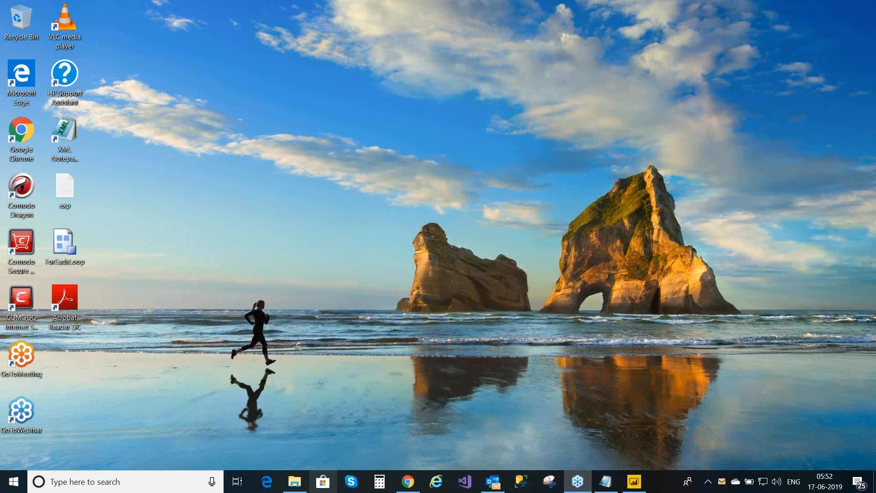
pyautogui.click(293, 484)
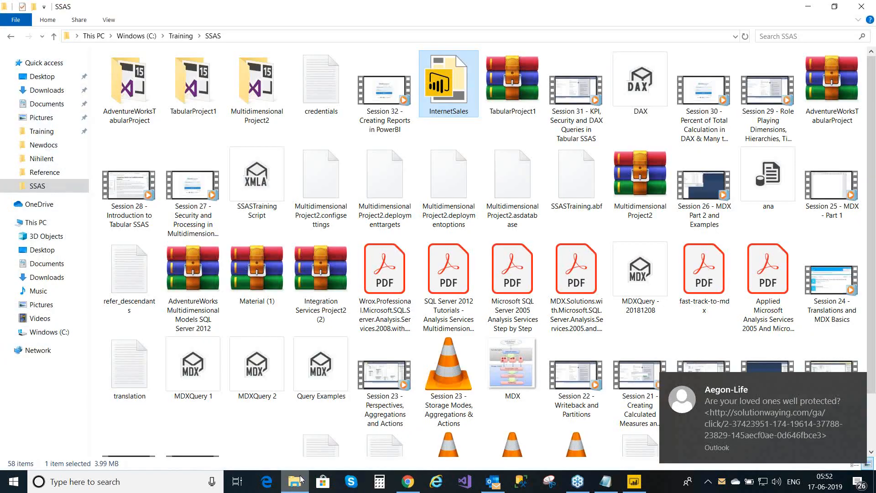
pyautogui.click(807, 5)
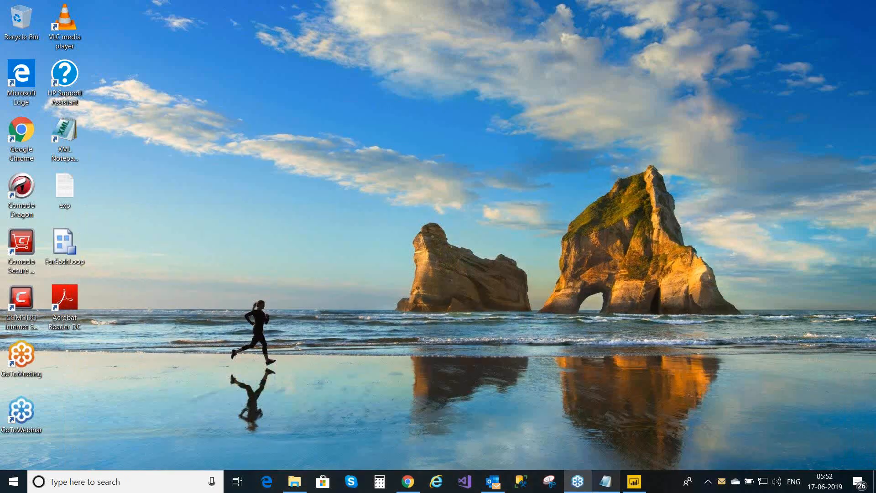
pyautogui.click(635, 483)
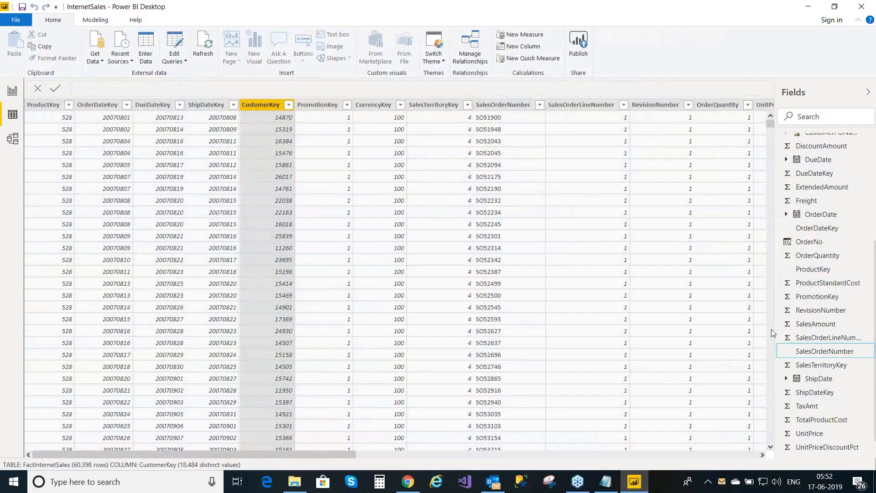
# - Delete the OrderNo column from FactInternetSales and select the ProductStandardCost column
pyautogui.click(869, 245)
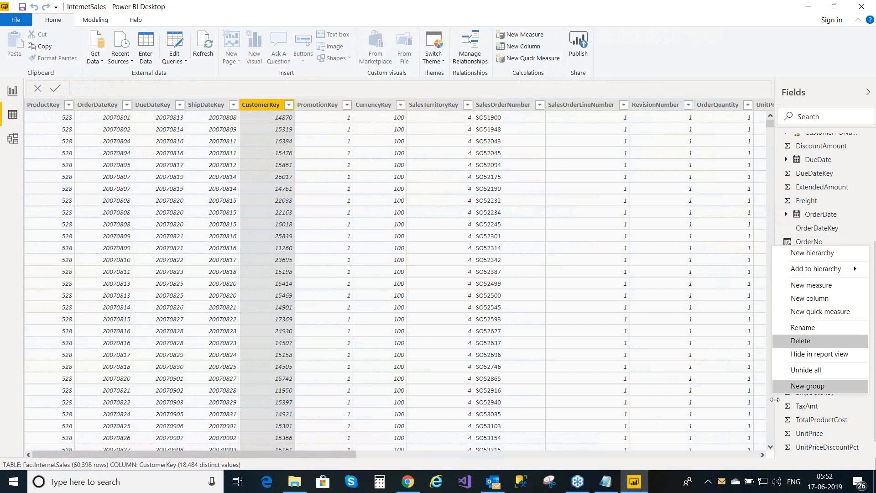
pyautogui.click(831, 338)
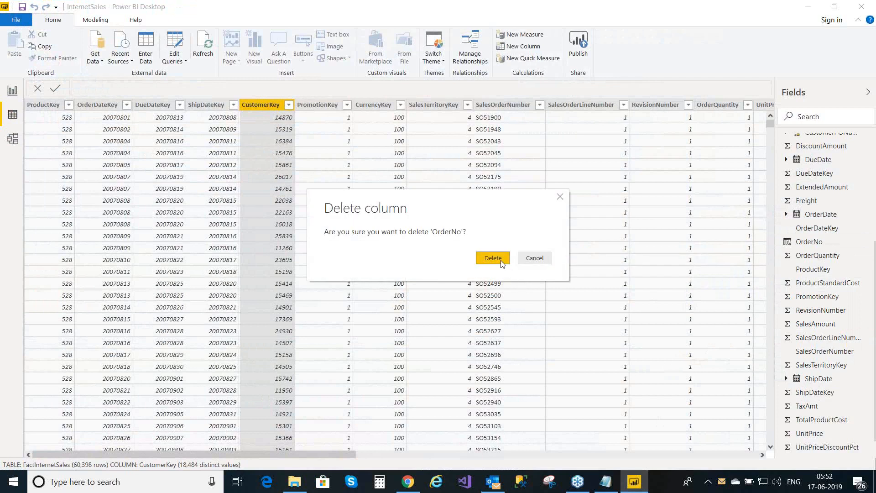
pyautogui.click(492, 258)
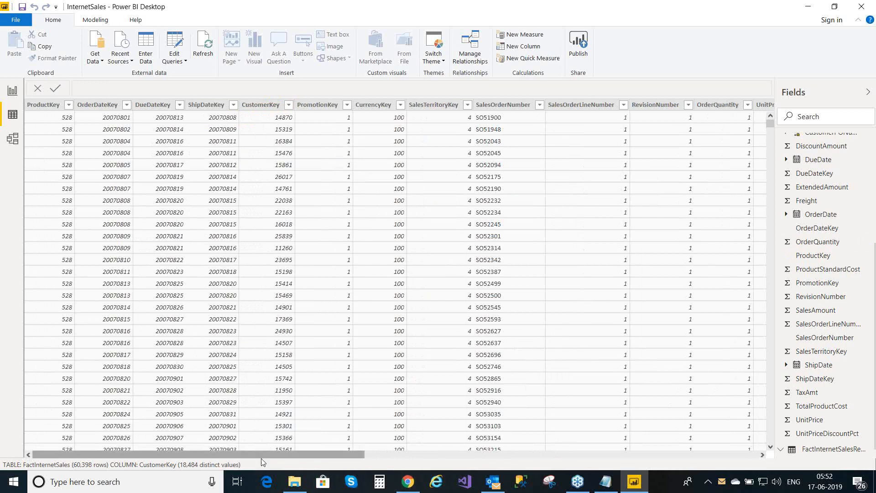
pyautogui.moveTo(326, 465); pyautogui.dragTo(448, 472)
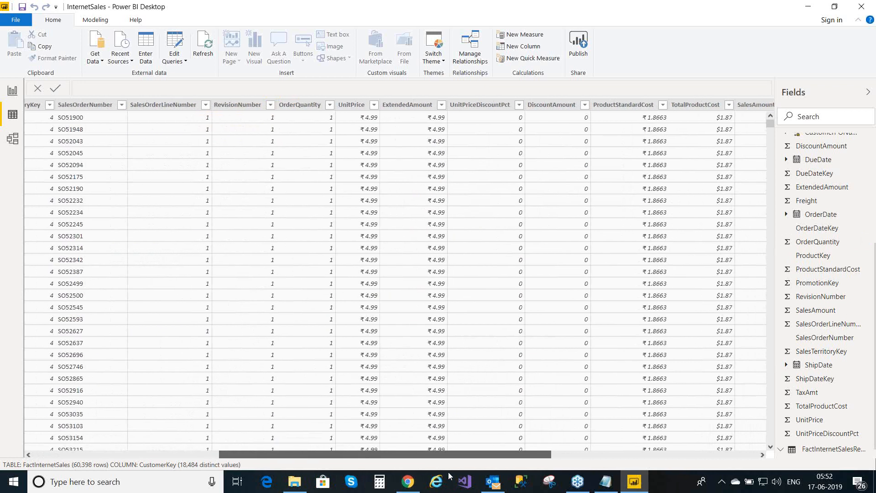
pyautogui.click(635, 106)
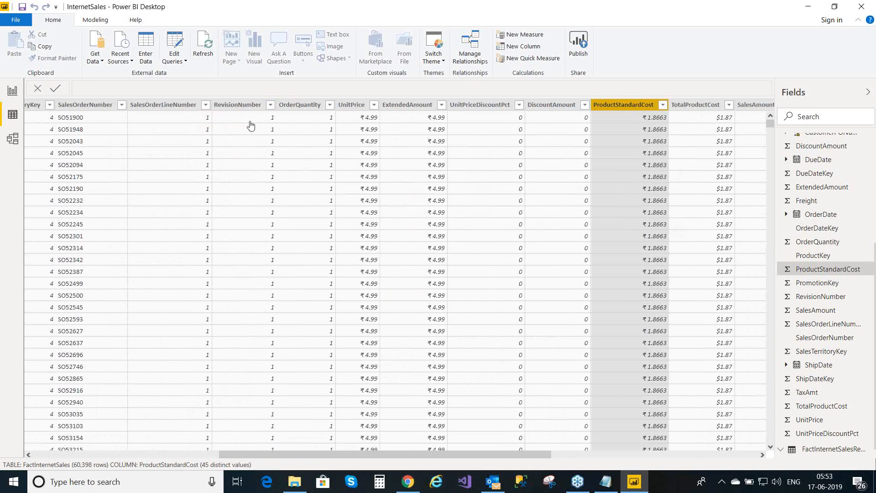
# - Format ProductStandardCost as $ English (United States) currency with 2 decimals, then go to Model view
pyautogui.click(101, 22)
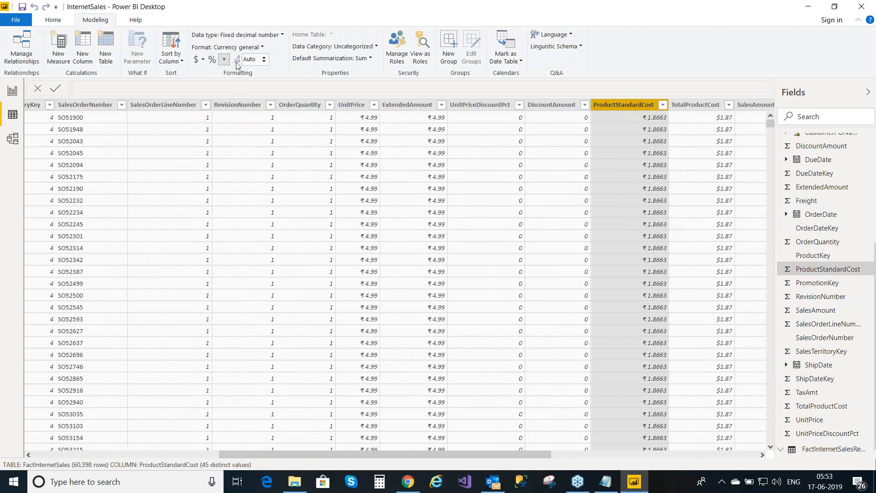
pyautogui.click(265, 61)
pyautogui.click(265, 59)
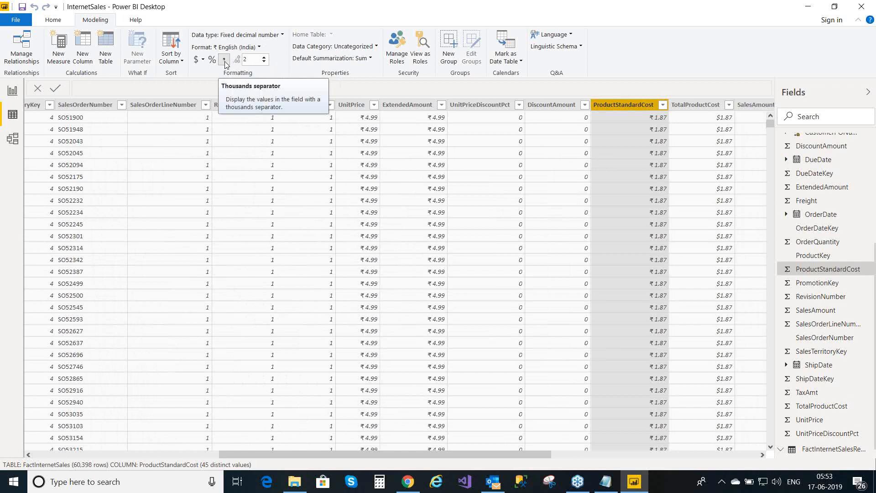
pyautogui.click(202, 60)
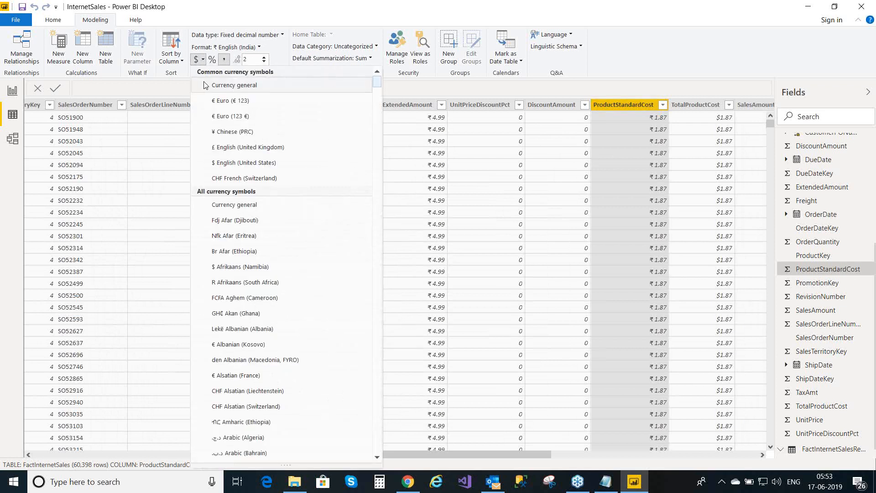
pyautogui.click(251, 165)
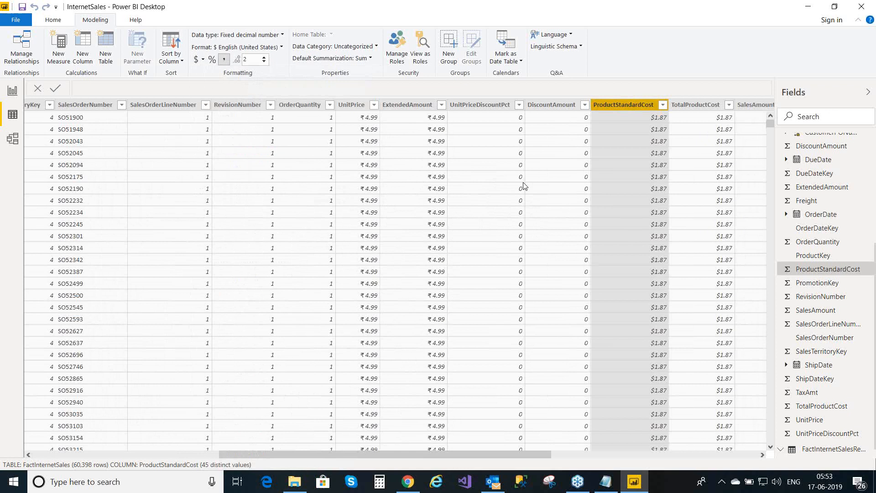
pyautogui.click(650, 180)
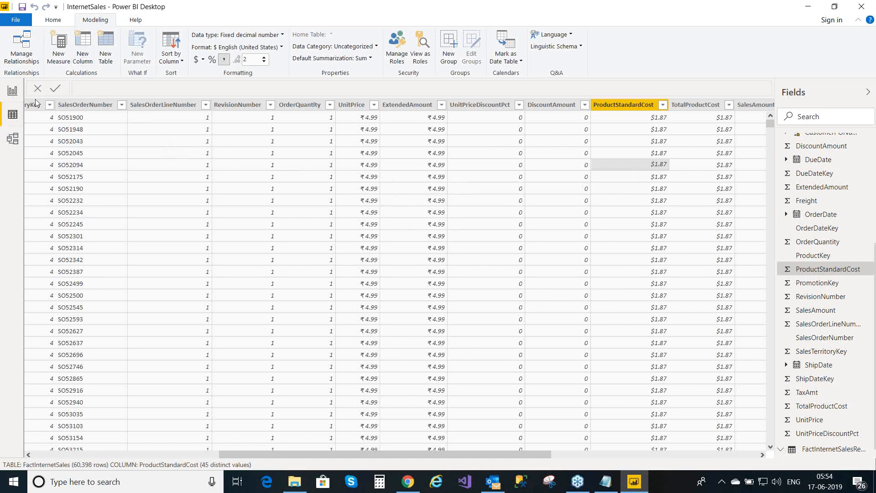
pyautogui.click(12, 139)
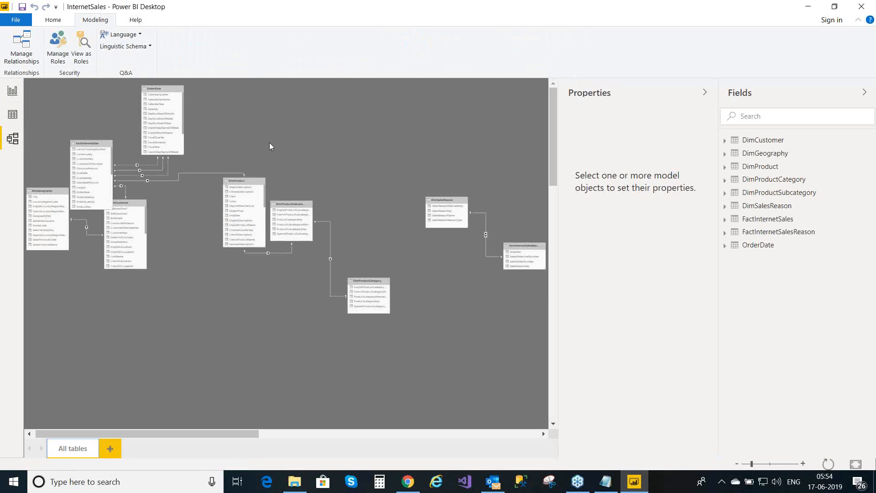
pyautogui.click(31, 58)
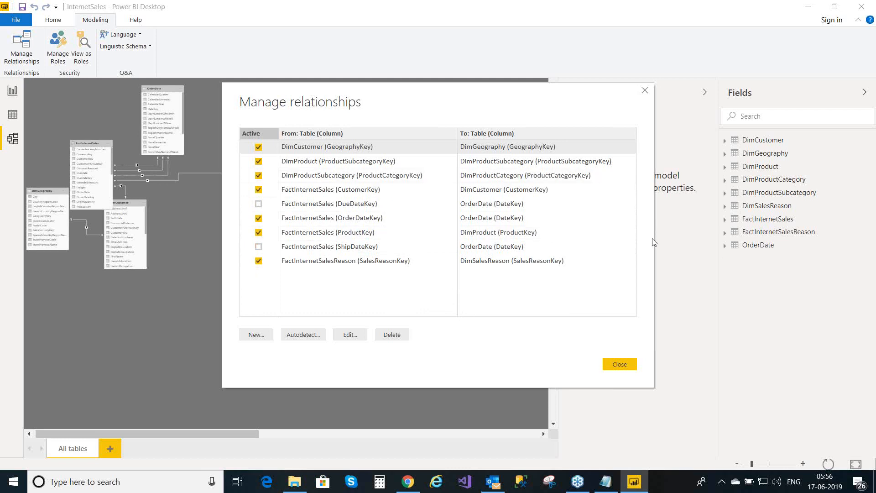
pyautogui.click(618, 365)
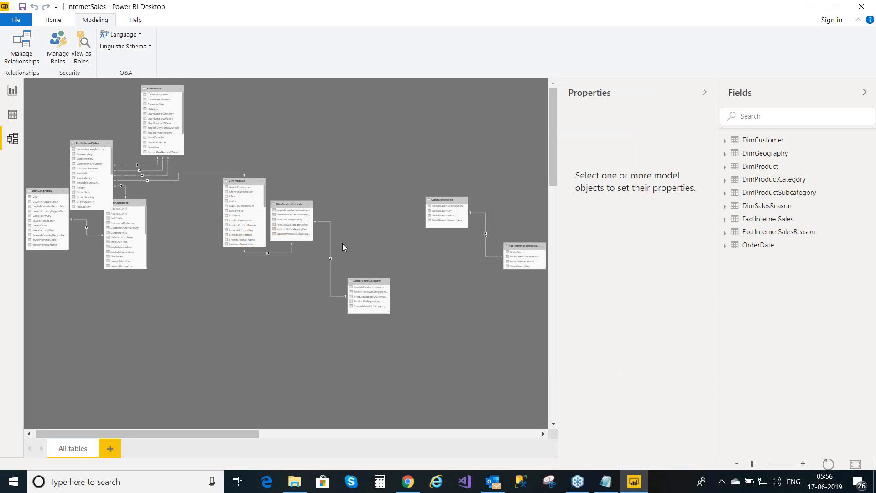
# - Back in Data view, select OrderDate and start a new calculated table
pyautogui.click(13, 116)
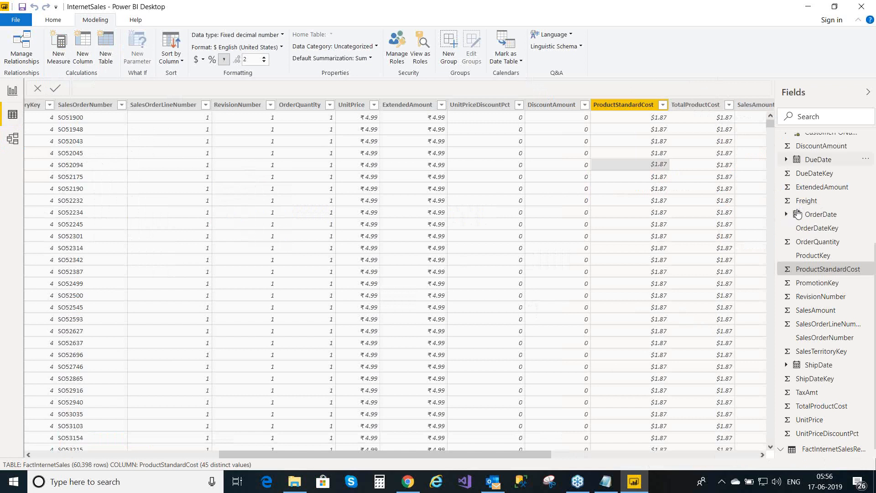
pyautogui.click(818, 214)
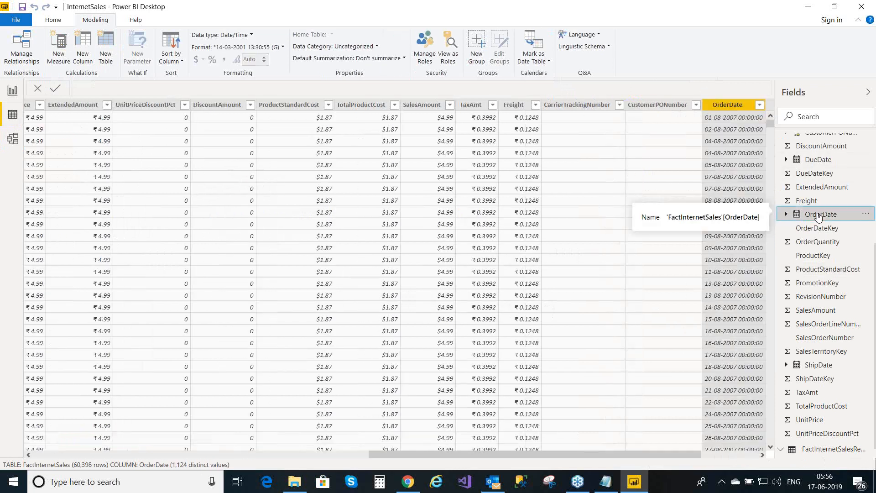
pyautogui.click(866, 215)
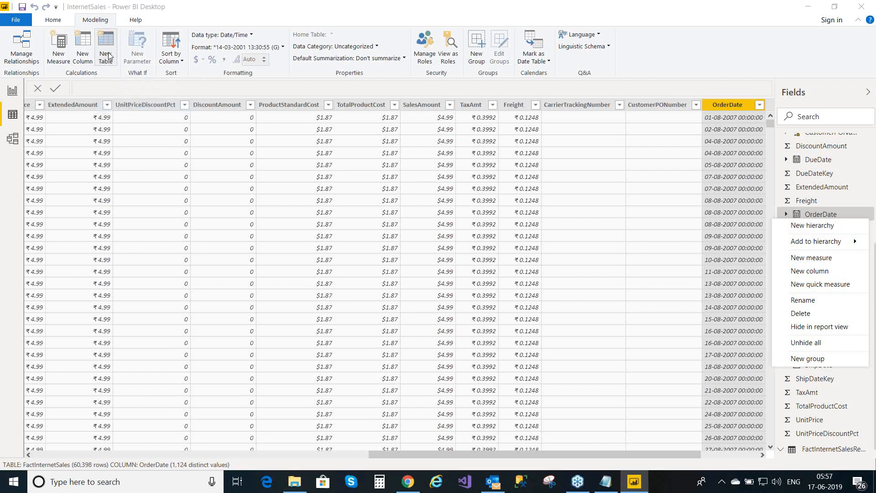
pyautogui.click(109, 56)
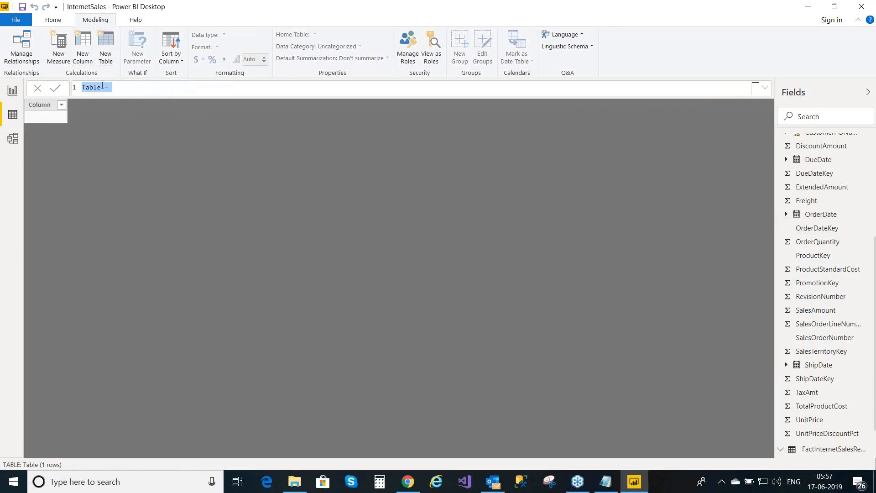
# - Create the calculated table ShipDate = OrderDate, save the report, and start another new table
pyautogui.click(101, 89)
pyautogui.press('BackSpace')
pyautogui.press('BackSpace')
pyautogui.press('BackSpace')
pyautogui.press('BackSpace')
pyautogui.press('BackSpace')
pyautogui.write('S')
pyautogui.write('hi')
pyautogui.write('pD')
pyautogui.write('ate')
pyautogui.write('c')
pyautogui.write('rder')
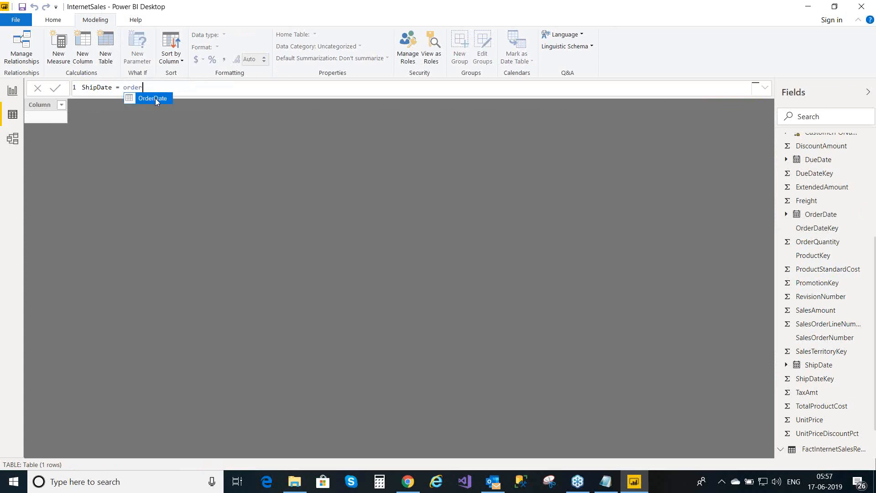
pyautogui.click(155, 98)
pyautogui.click(55, 89)
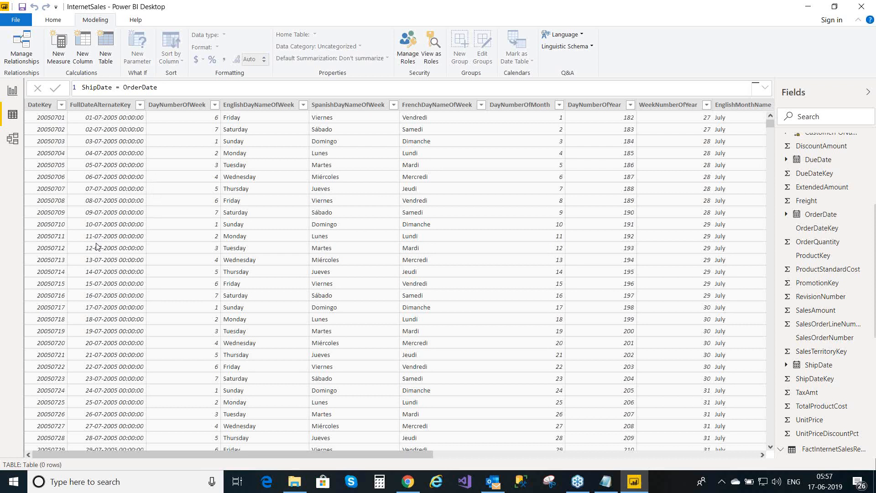
pyautogui.click(22, 7)
pyautogui.click(110, 57)
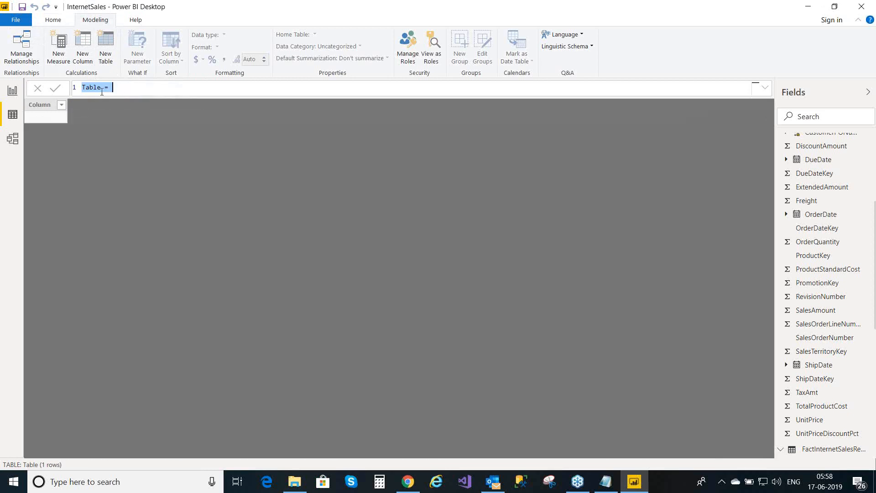
# - Create the calculated table DueDate = OrderDate, save the report, and switch to Report view
pyautogui.click(101, 89)
pyautogui.press('BackSpace')
pyautogui.press('BackSpace')
pyautogui.press('BackSpace')
pyautogui.press('BackSpace')
pyautogui.press('BackSpace')
pyautogui.write('D')
pyautogui.write('ue')
pyautogui.write('Date')
pyautogui.write('orde')
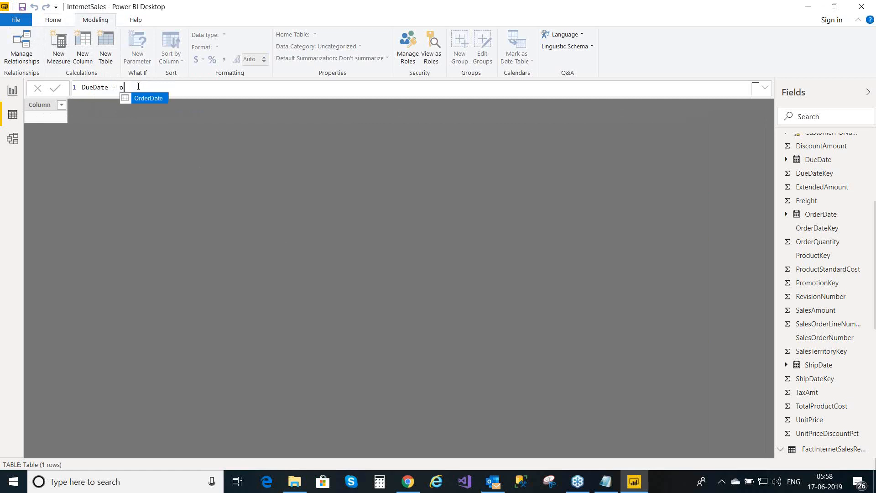
pyautogui.write('r')
pyautogui.press('Tab')
pyautogui.click(56, 89)
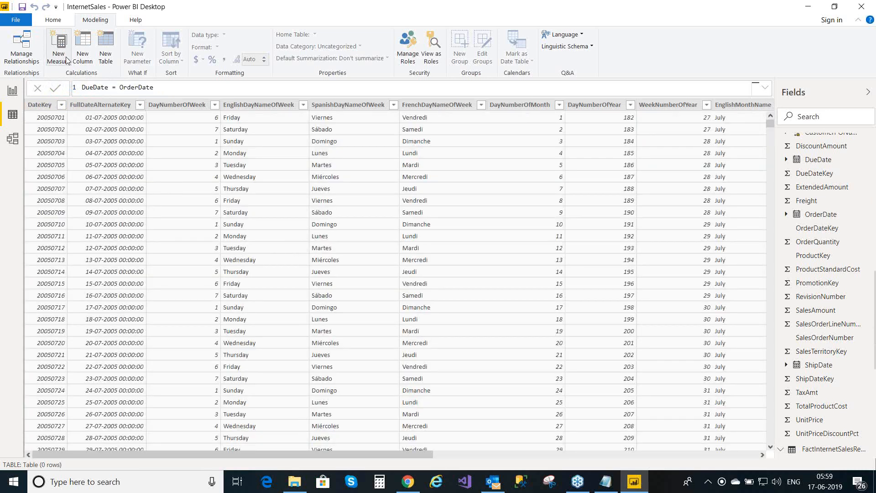
pyautogui.click(23, 7)
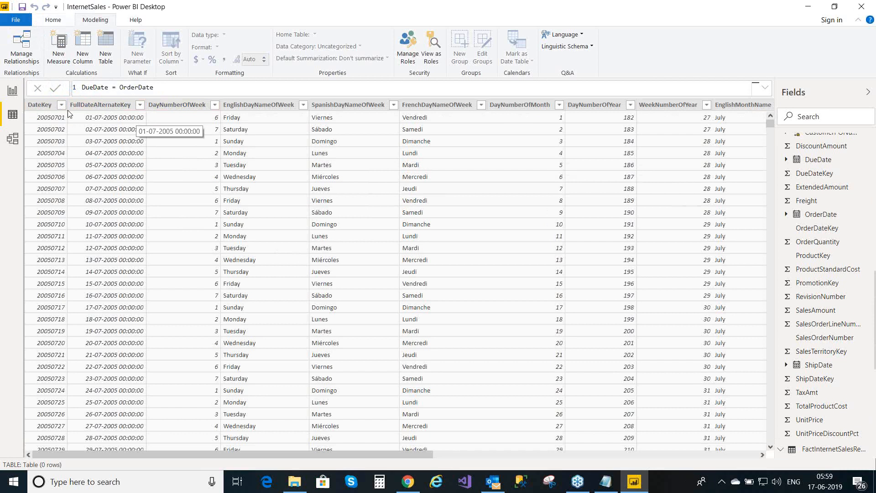
pyautogui.click(14, 93)
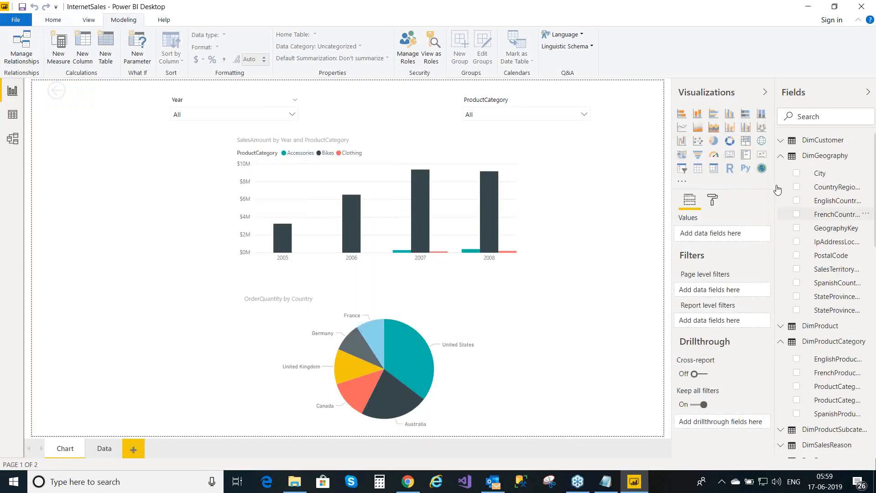
# - Collapse DimGeography, DimProductCategory, DueDate and ShipDate fields, check ShipDate's formula, then open Model view
pyautogui.click(782, 157)
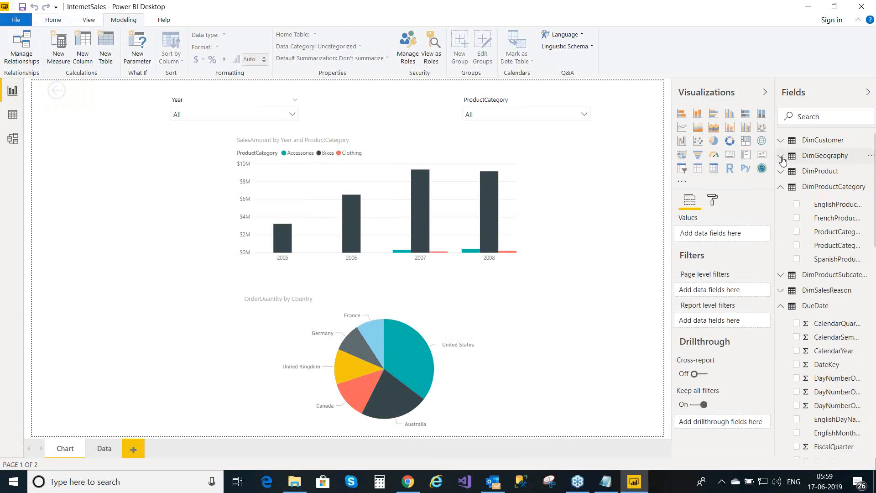
pyautogui.click(782, 190)
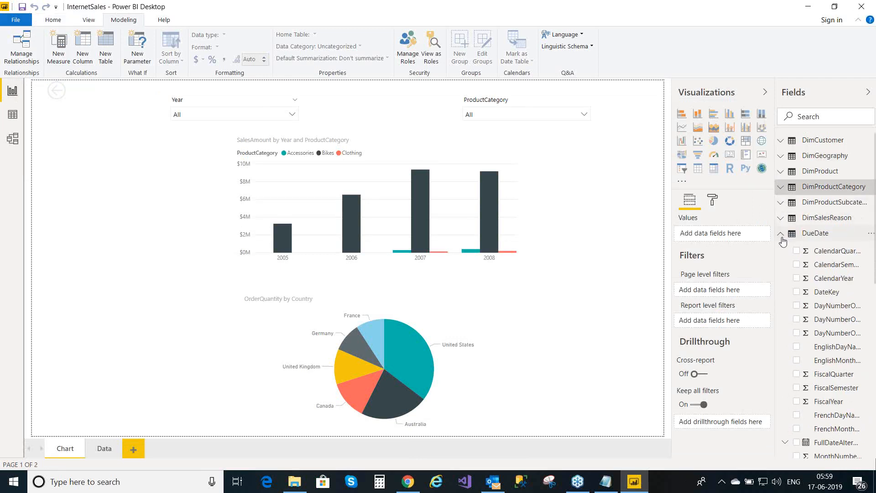
pyautogui.click(782, 234)
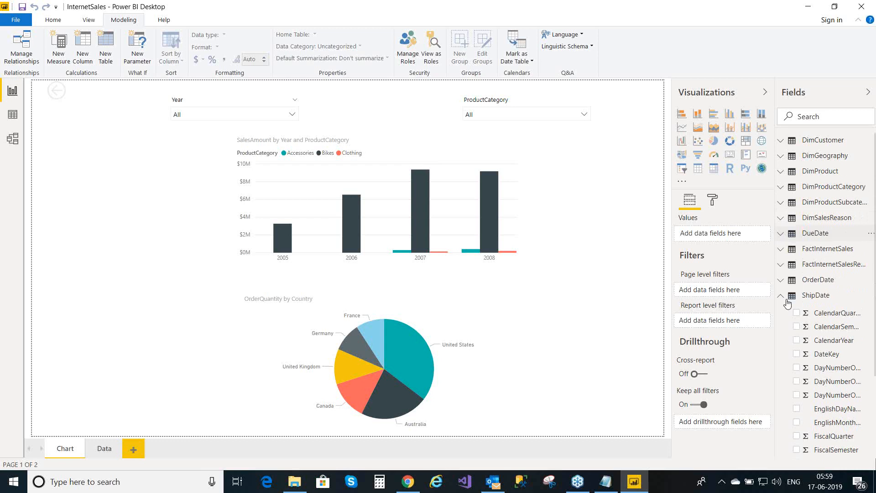
pyautogui.click(783, 298)
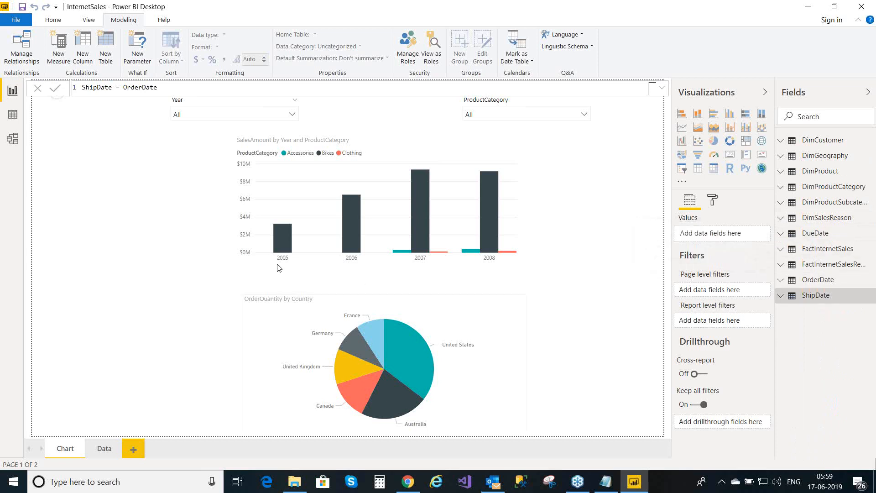
pyautogui.click(13, 139)
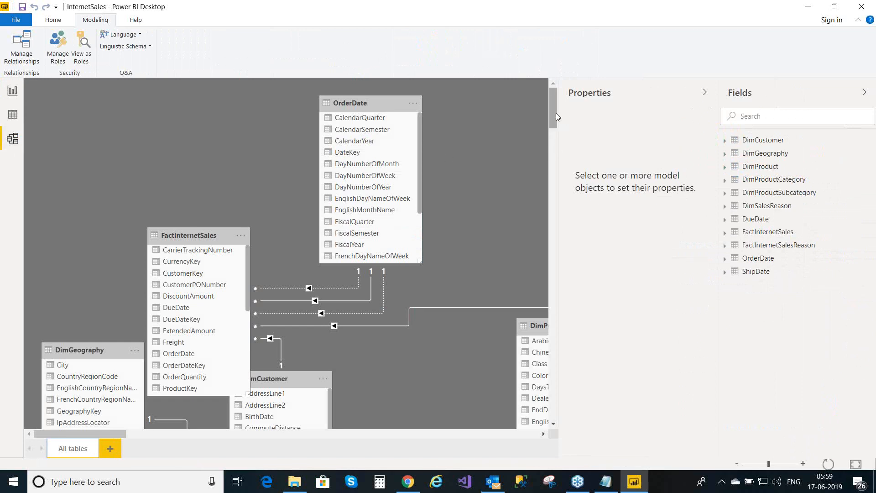
pyautogui.moveTo(556, 117); pyautogui.dragTo(332, 177)
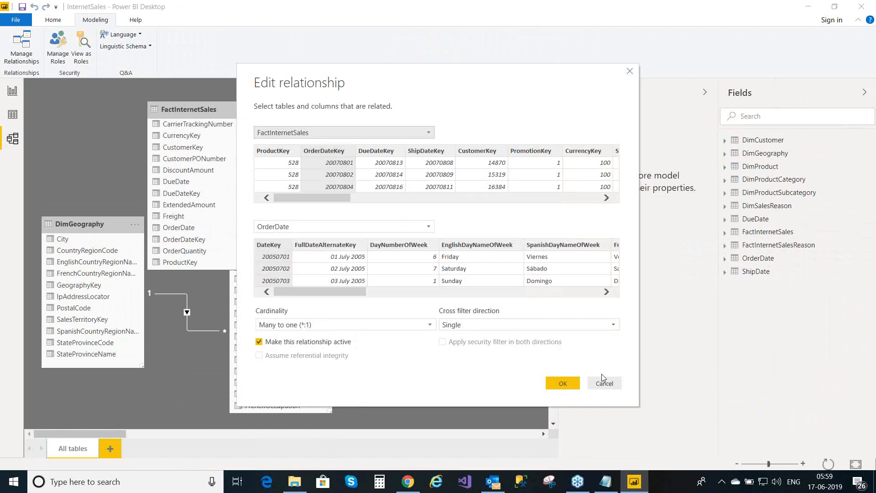
pyautogui.click(604, 383)
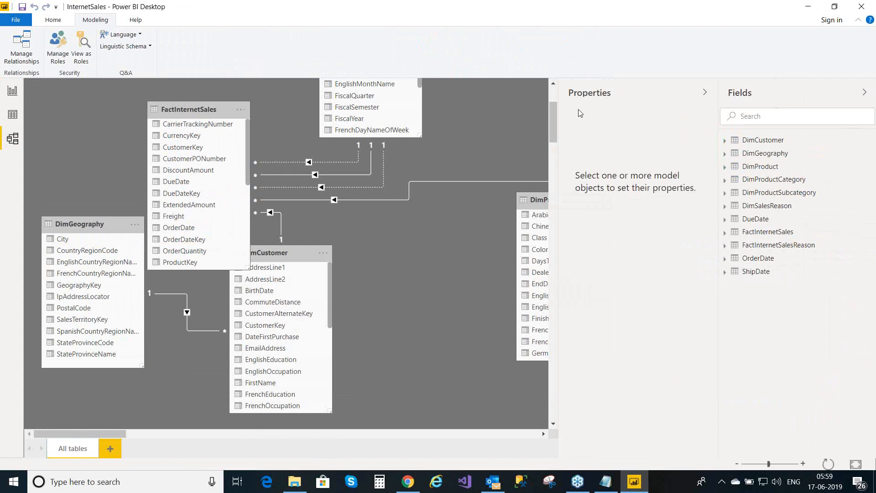
pyautogui.moveTo(554, 127); pyautogui.dragTo(555, 97)
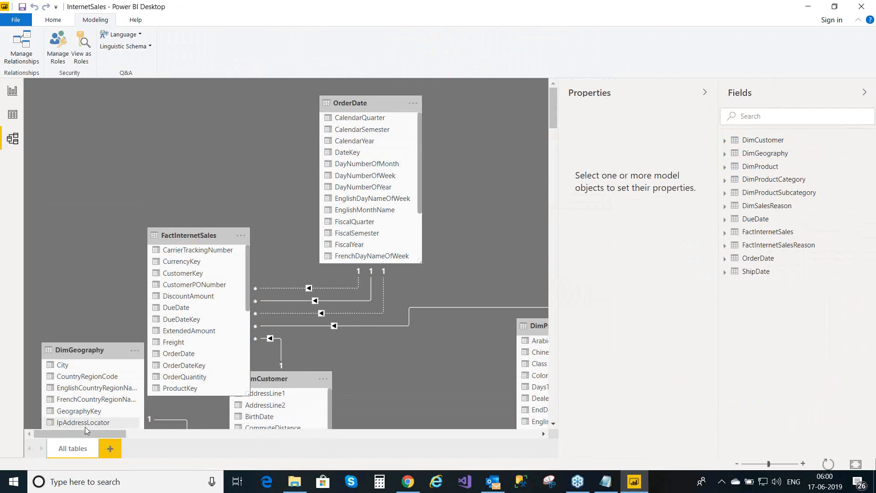
pyautogui.moveTo(83, 438); pyautogui.dragTo(311, 437)
pyautogui.moveTo(194, 445); pyautogui.dragTo(61, 438)
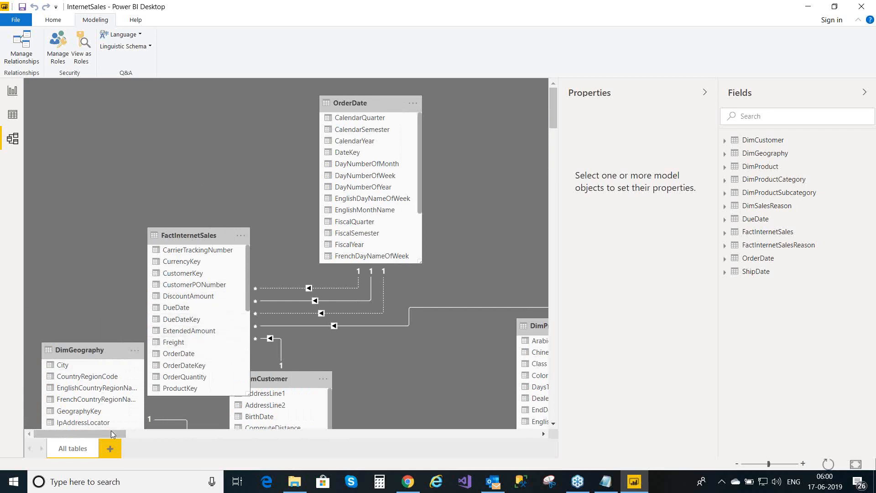
# - Scroll to ShipDate's DateKey and list the model relationships, showing inactive DueDateKey and ShipDateKey links
pyautogui.moveTo(98, 434); pyautogui.dragTo(280, 439)
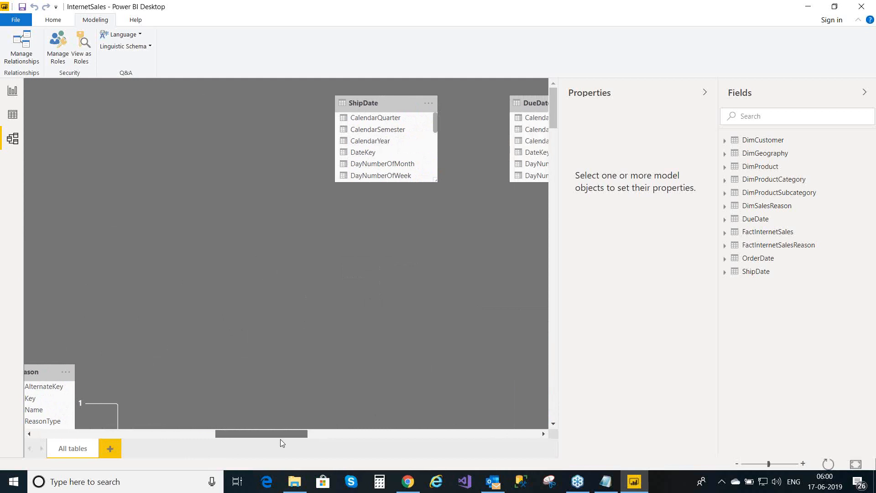
pyautogui.rightClick(379, 155)
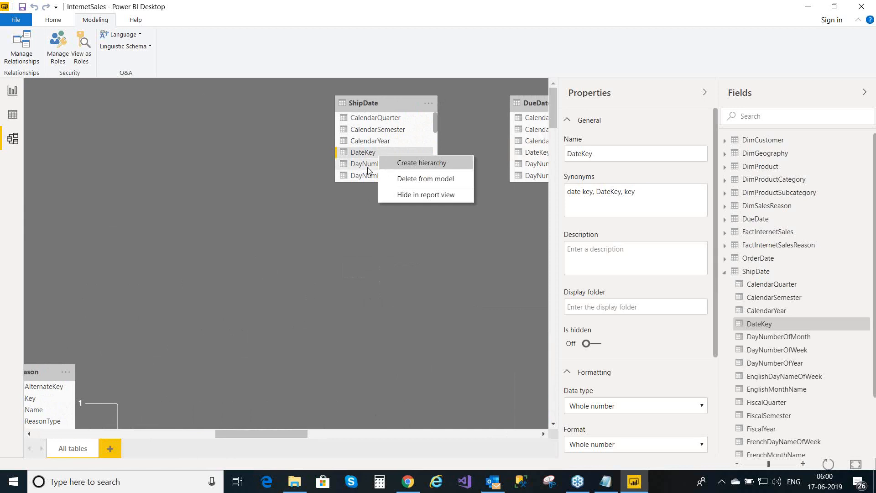
pyautogui.click(19, 60)
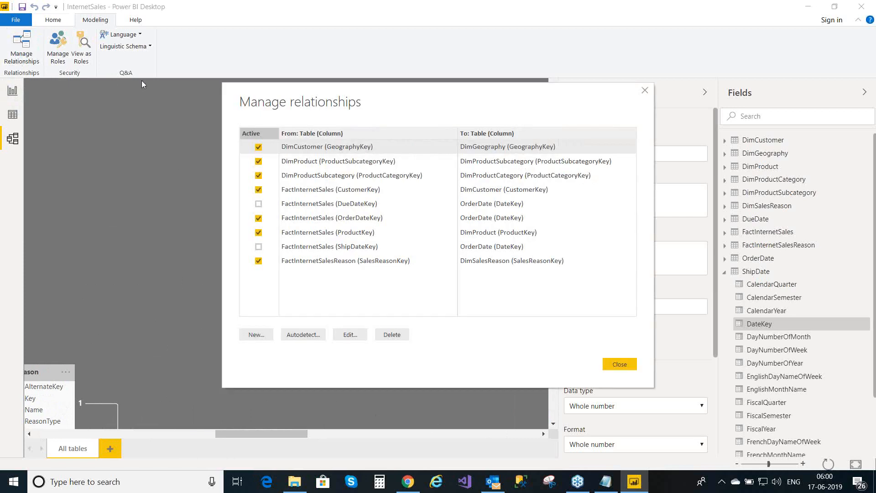
pyautogui.click(262, 336)
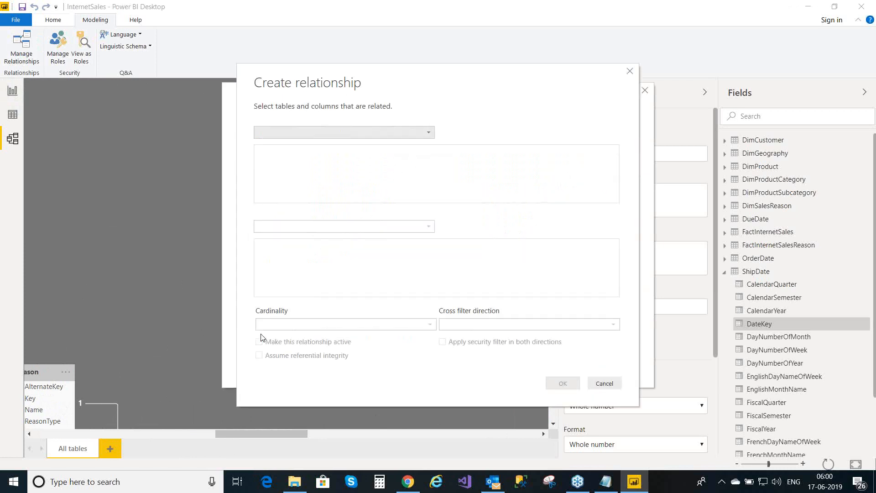
# - Pair ShipDate with FactInternetSales in a new relationship and scroll the ShipDate preview toward DateKey
pyautogui.click(428, 133)
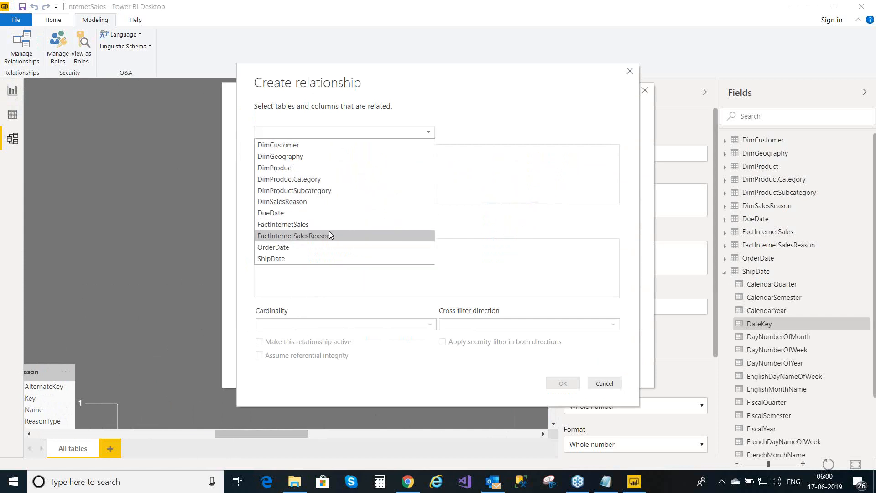
pyautogui.click(318, 258)
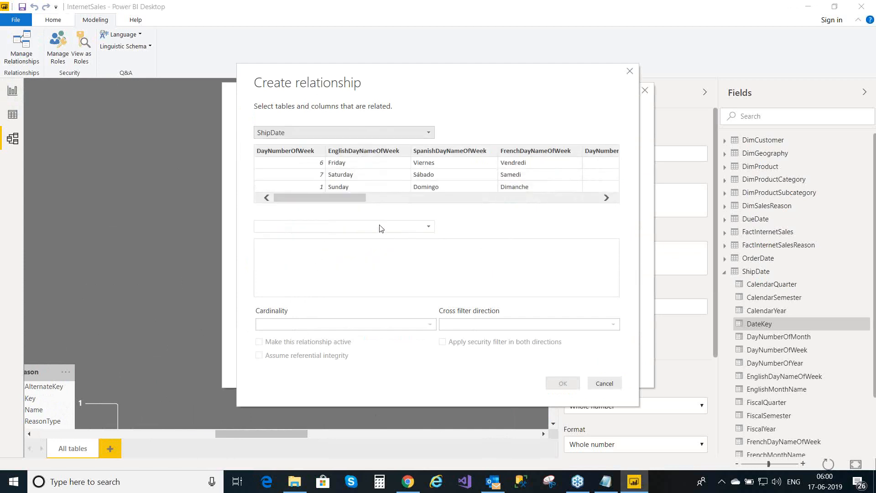
pyautogui.click(433, 229)
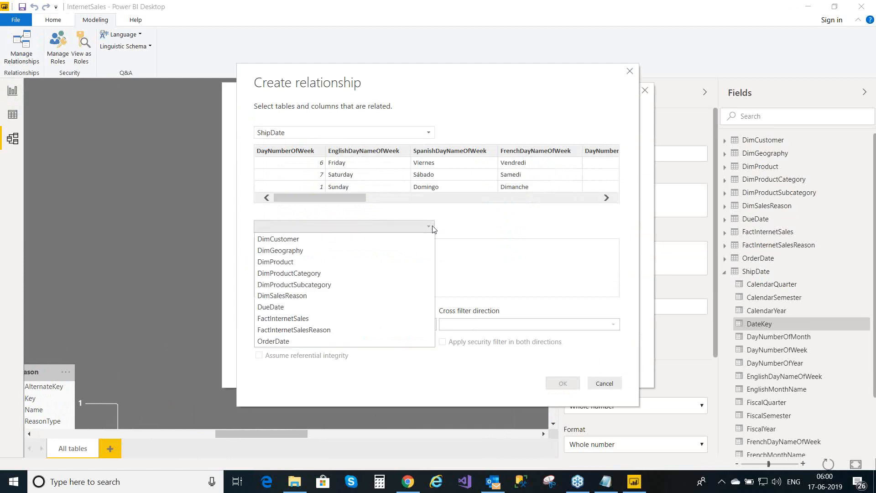
pyautogui.click(324, 319)
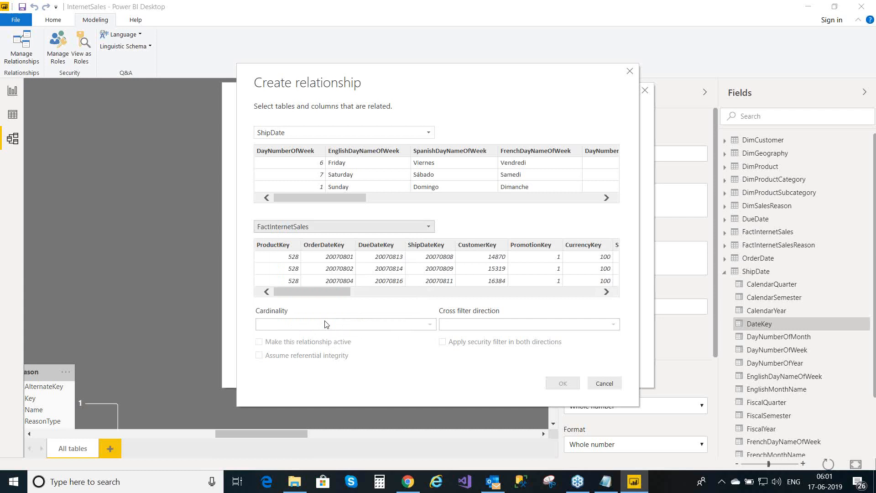
pyautogui.moveTo(310, 295); pyautogui.dragTo(294, 281)
pyautogui.click(265, 281)
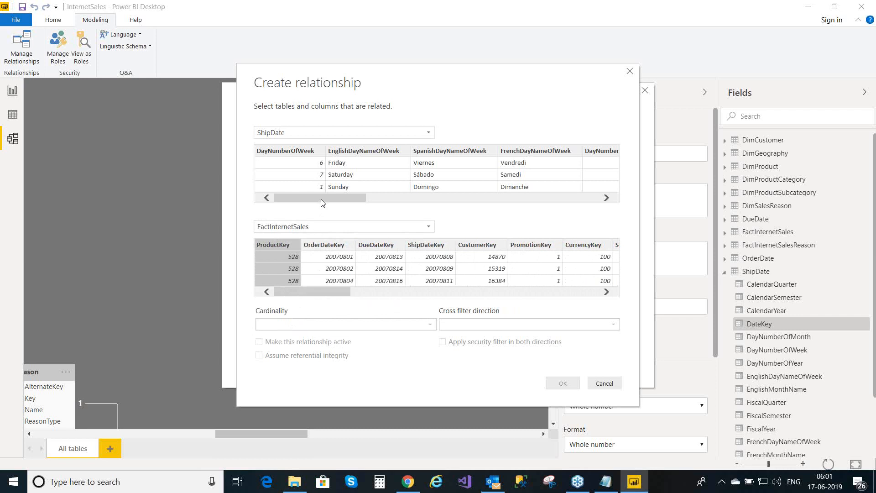
pyautogui.moveTo(322, 202); pyautogui.dragTo(284, 205)
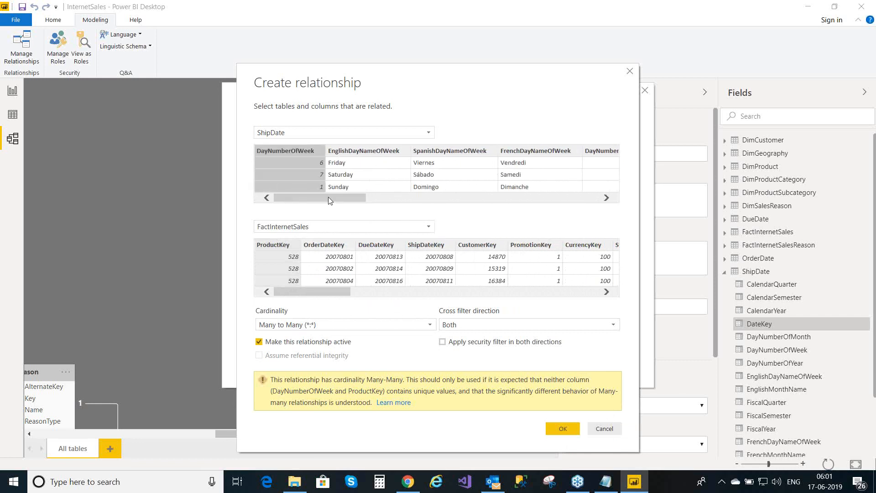
pyautogui.moveTo(329, 197); pyautogui.dragTo(561, 269)
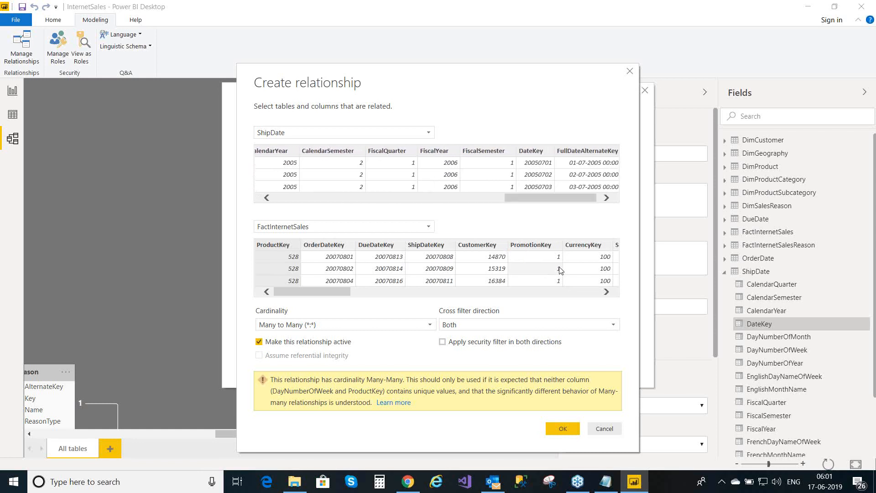
# - Match ShipDate's DateKey to FactInternetSales' ShipDateKey and confirm the active relationship
pyautogui.click(539, 156)
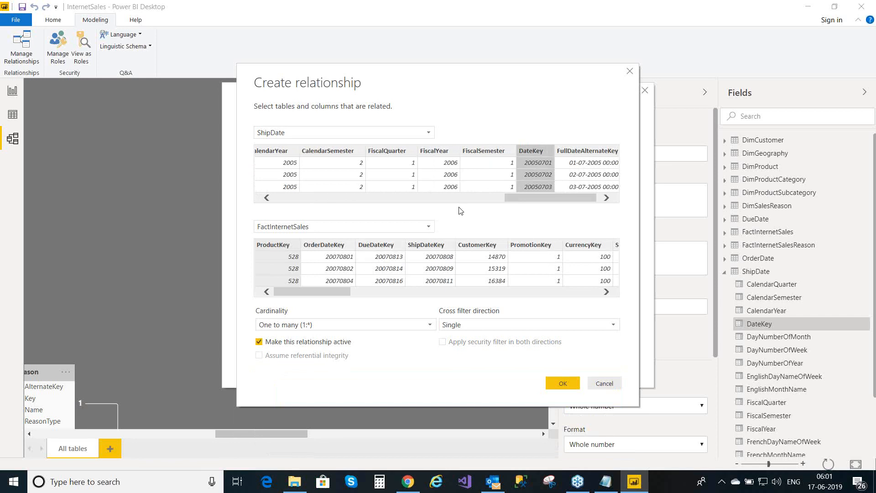
pyautogui.click(431, 246)
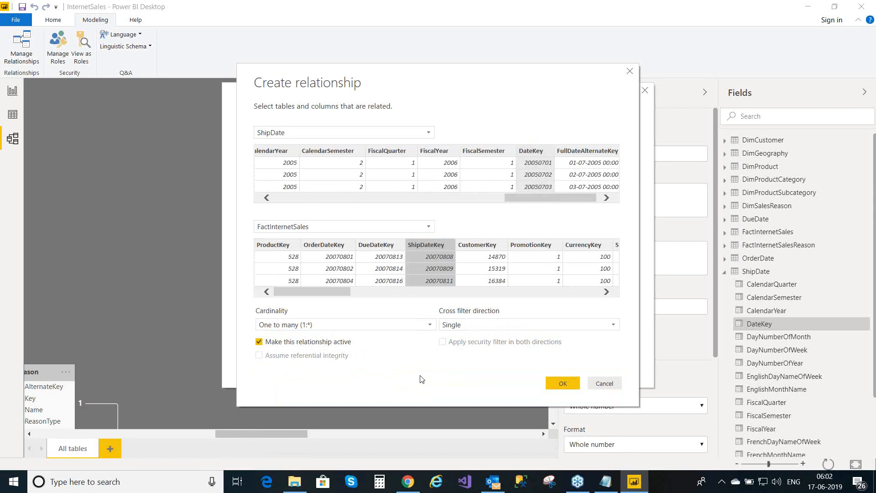
pyautogui.click(565, 384)
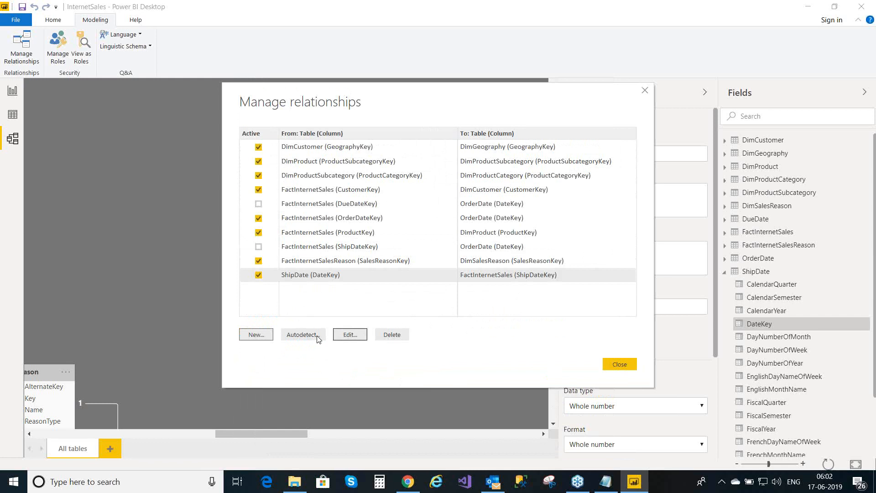
# - Add a relationship matching DueDate's DateKey to FactInternetSales' DueDateKey, kept active
pyautogui.click(255, 337)
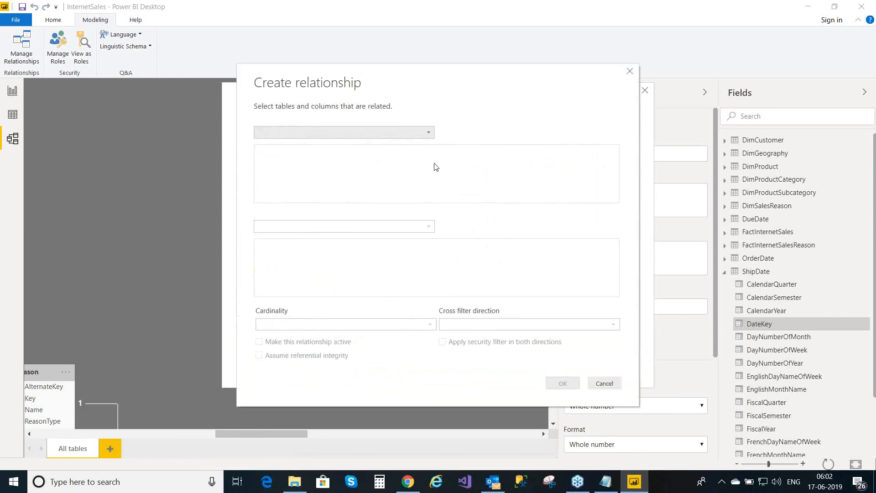
pyautogui.click(427, 132)
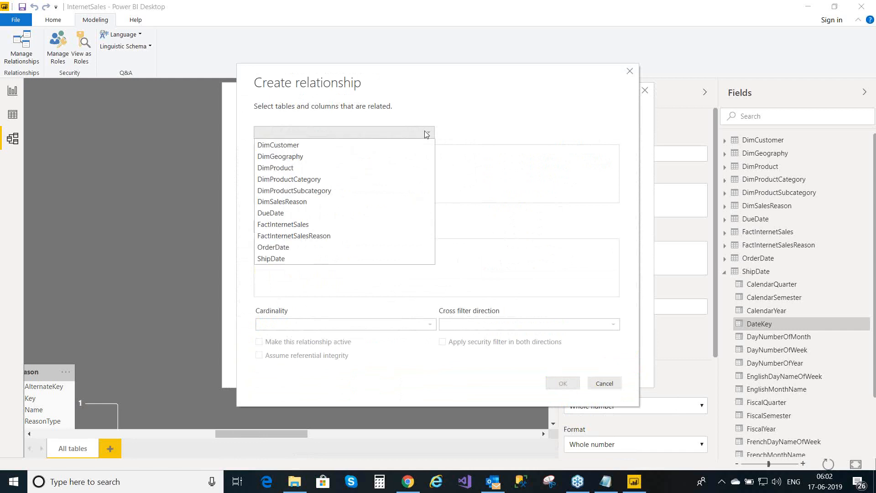
pyautogui.click(297, 213)
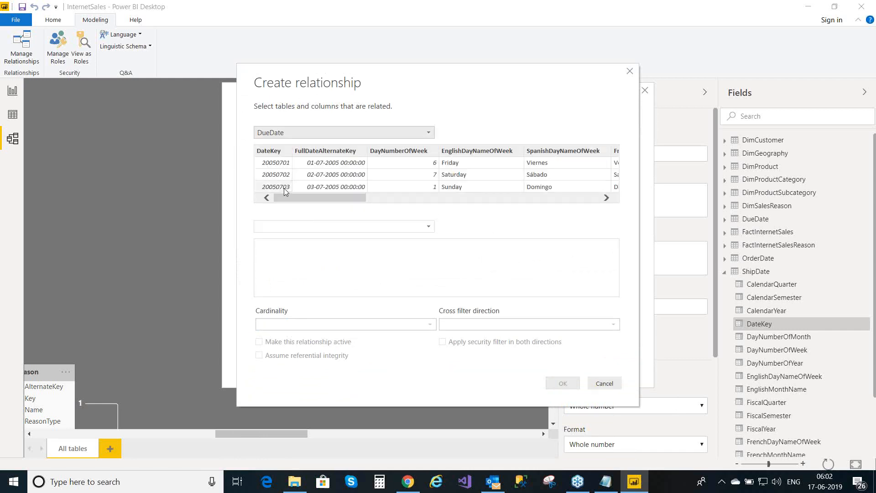
pyautogui.click(431, 230)
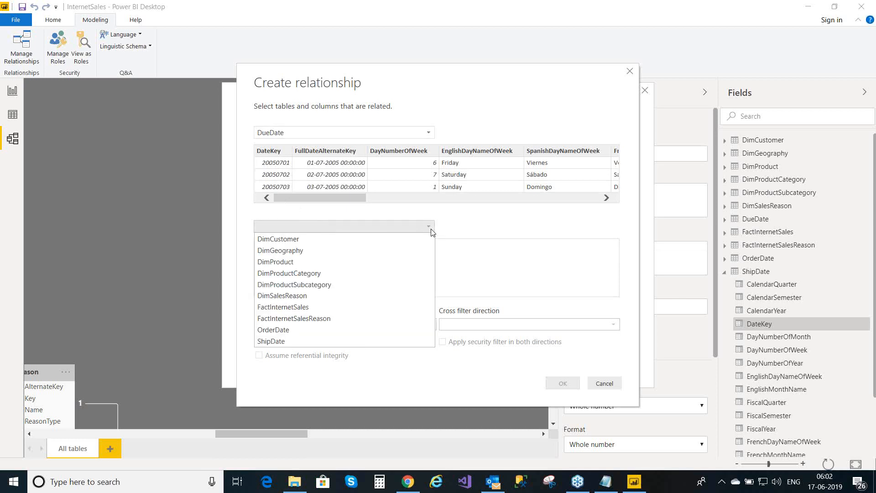
pyautogui.click(320, 307)
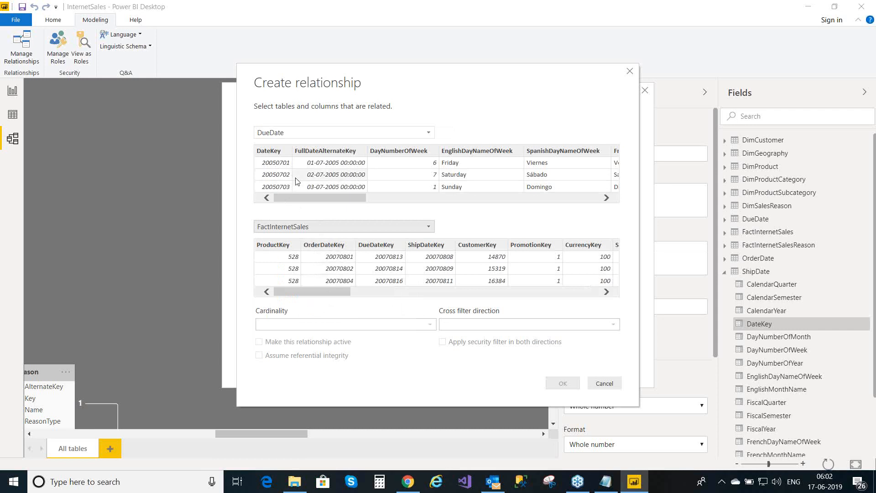
pyautogui.click(280, 152)
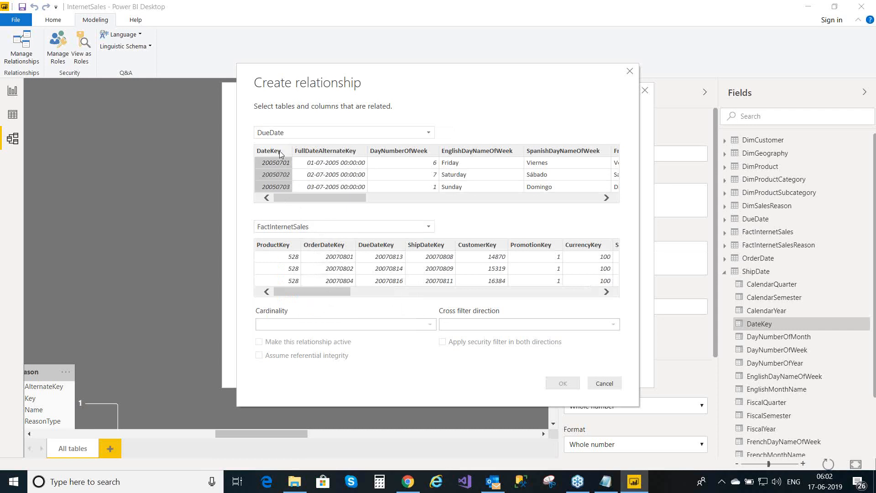
pyautogui.click(384, 247)
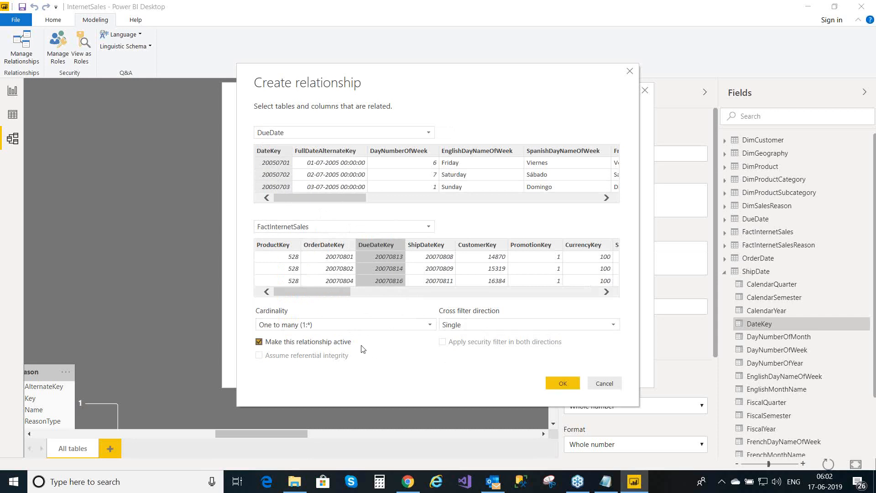
pyautogui.click(564, 386)
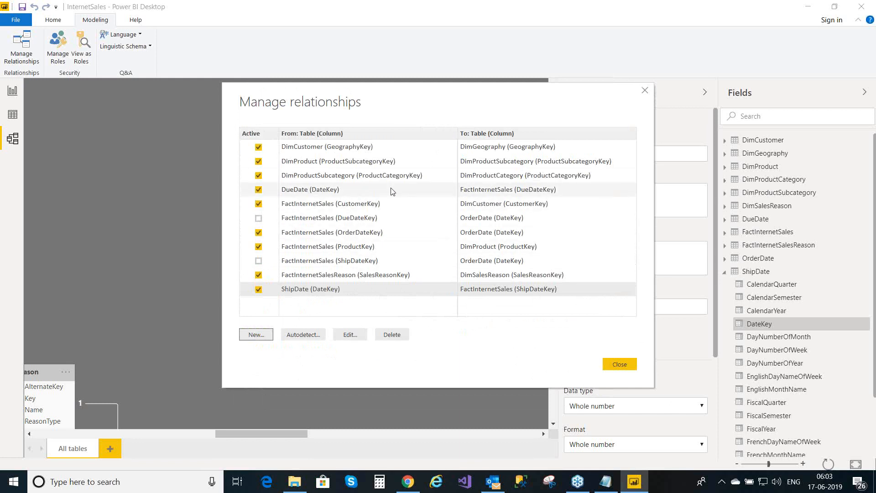
# - Close the relationship manager and return to the report's Chart page
pyautogui.click(619, 364)
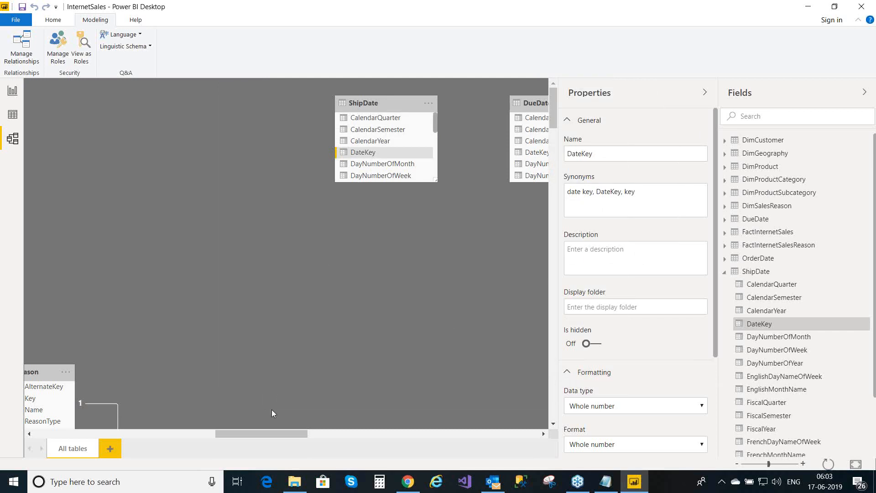
pyautogui.moveTo(277, 433); pyautogui.dragTo(38, 159)
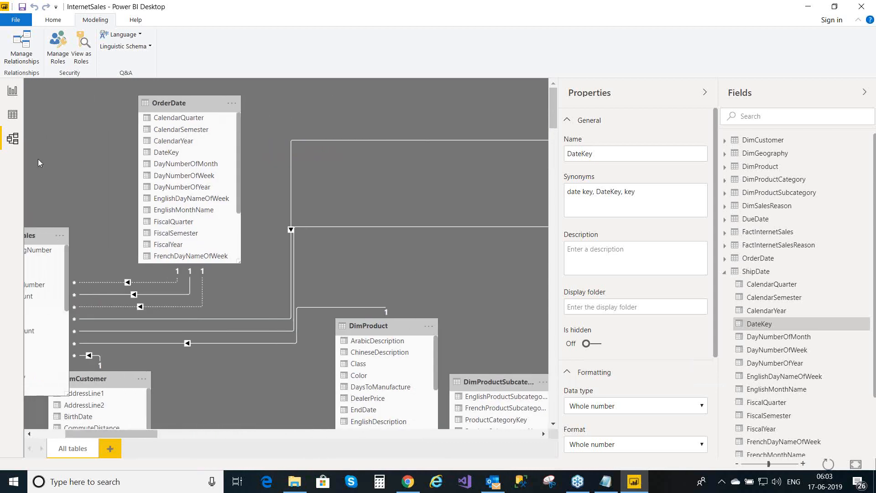
pyautogui.click(14, 94)
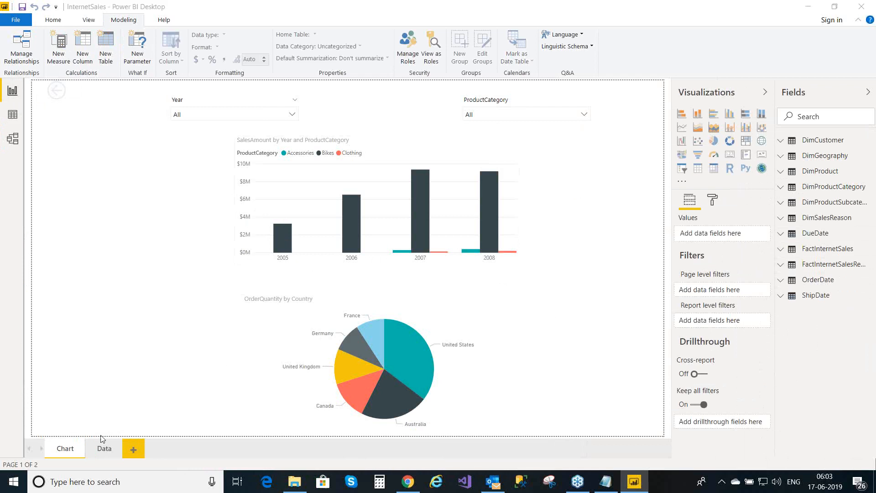
pyautogui.click(103, 449)
# - Go to the Data report page, then switch to the data view to browse table rows
pyautogui.click(107, 452)
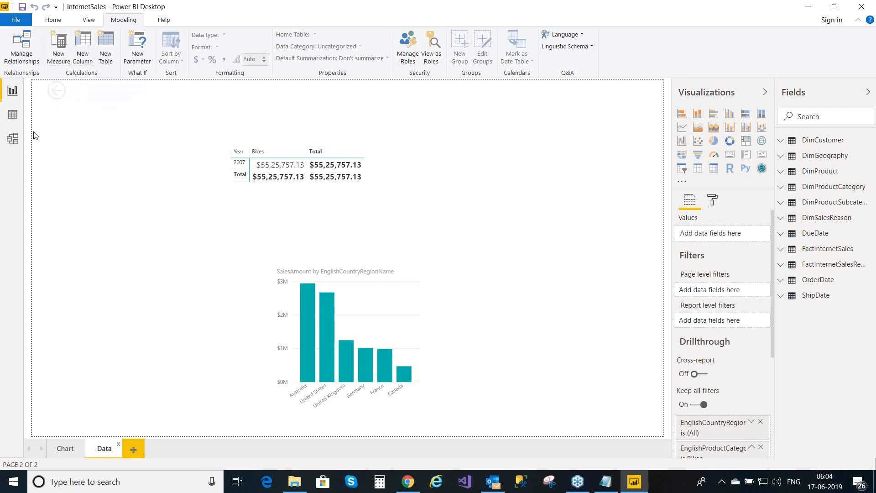
pyautogui.click(16, 116)
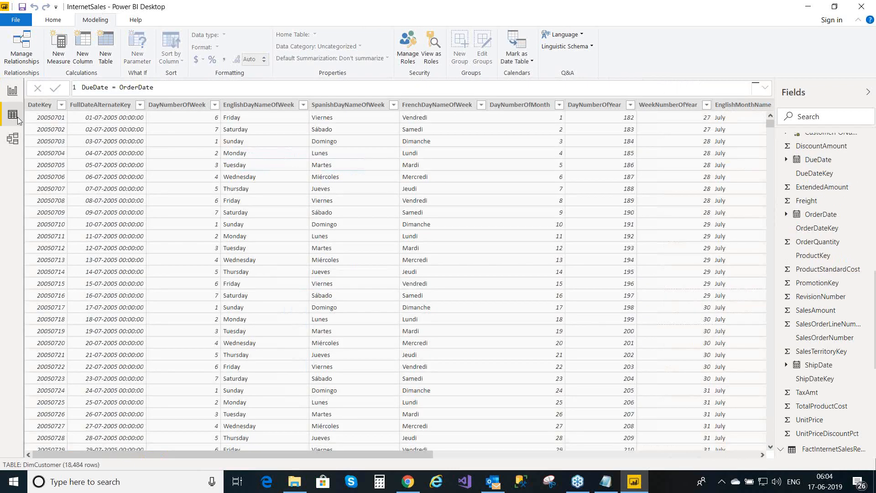
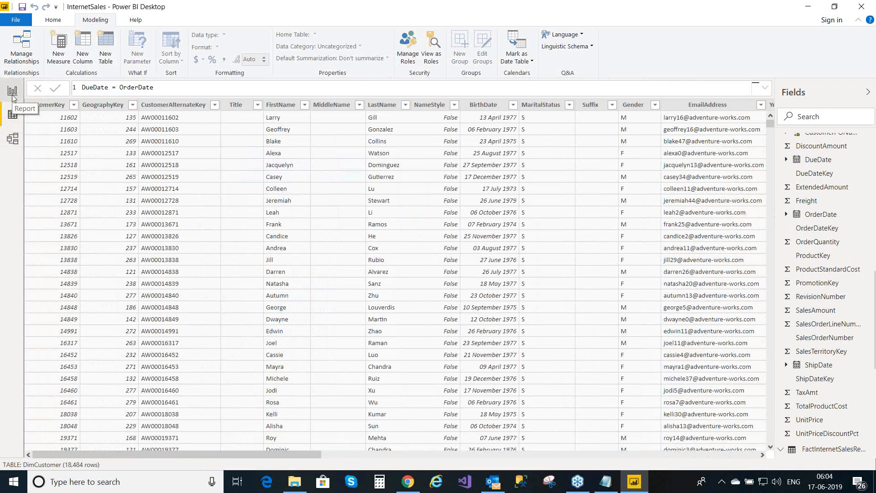
# - In the model diagram, select the SalesReasonKey relationship between DimSalesReason and FactInternetSalesReason
pyautogui.click(13, 139)
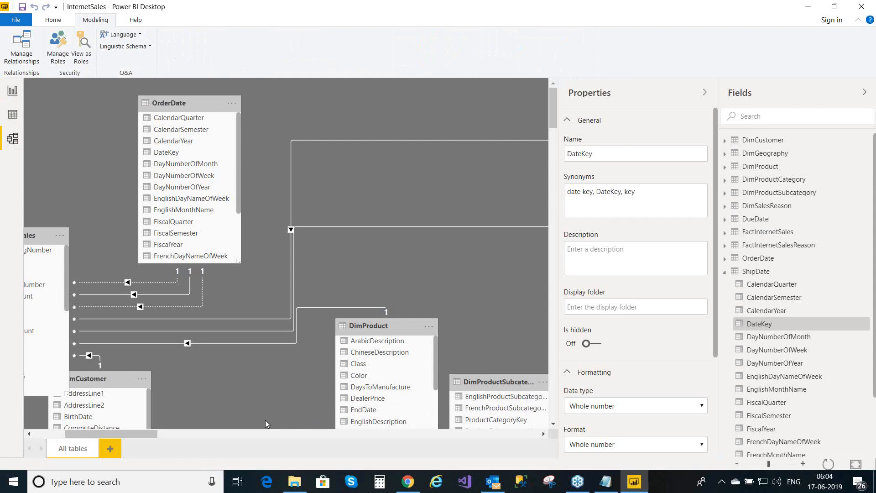
pyautogui.moveTo(133, 434); pyautogui.dragTo(102, 433)
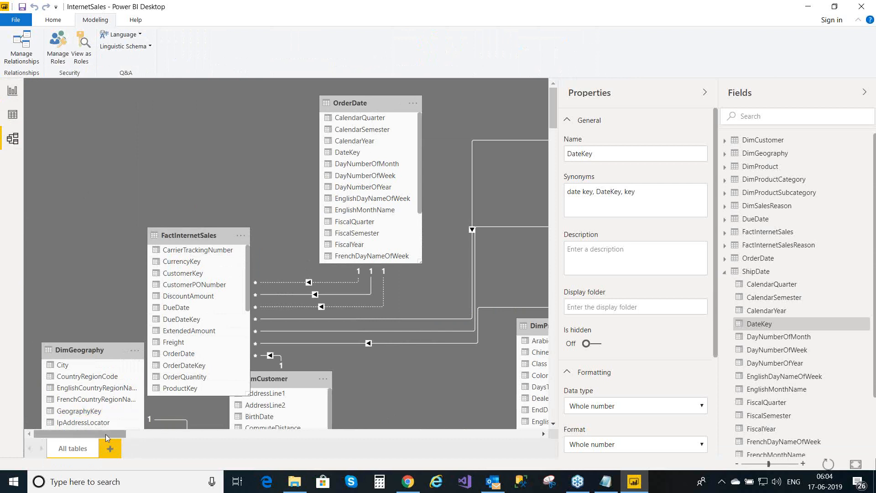
pyautogui.moveTo(103, 434); pyautogui.dragTo(226, 443)
pyautogui.moveTo(551, 113); pyautogui.dragTo(553, 148)
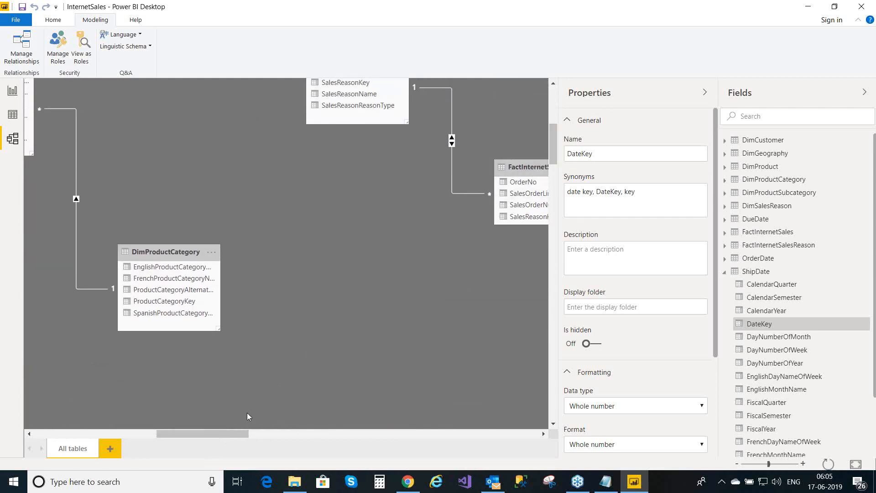
pyautogui.moveTo(231, 434); pyautogui.dragTo(272, 434)
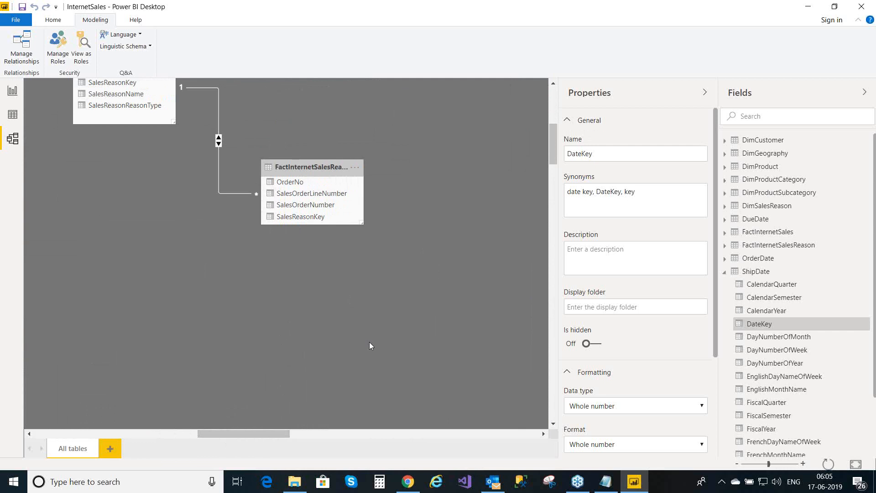
pyautogui.click(218, 159)
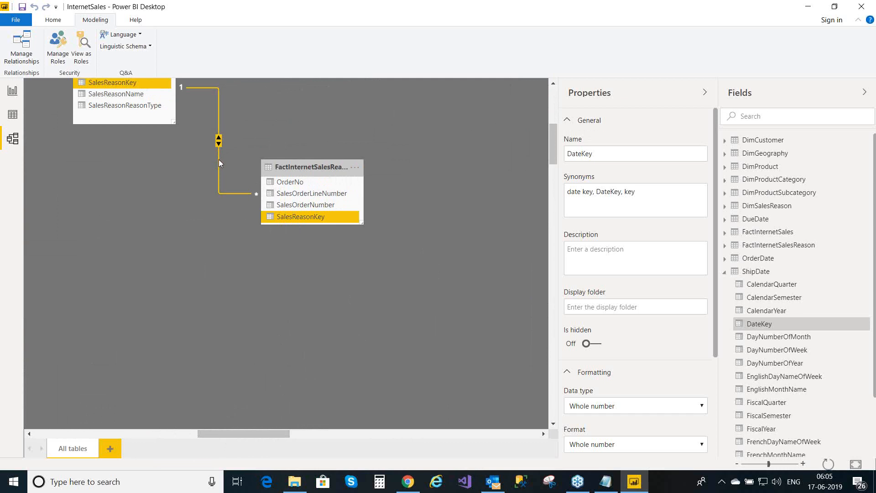
# - Set the DimSalesReason–FactInternetSalesReason relationship's cross filter direction to Single
pyautogui.doubleClick(219, 161)
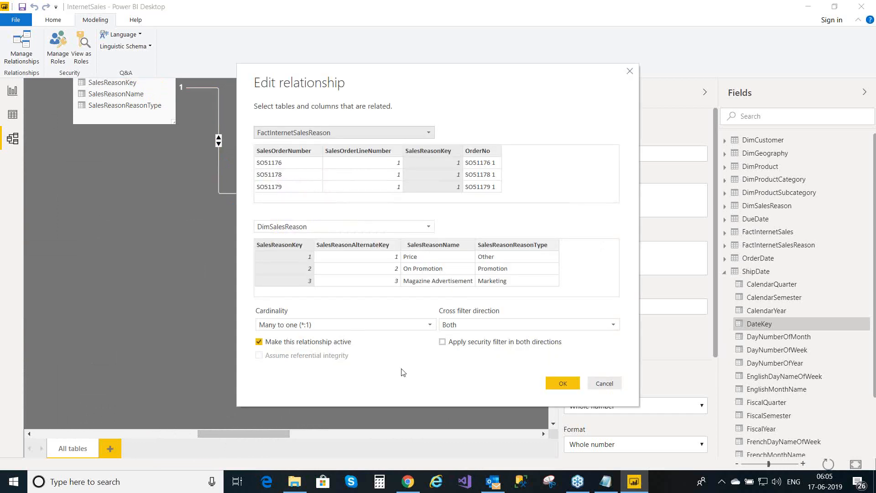
pyautogui.click(474, 329)
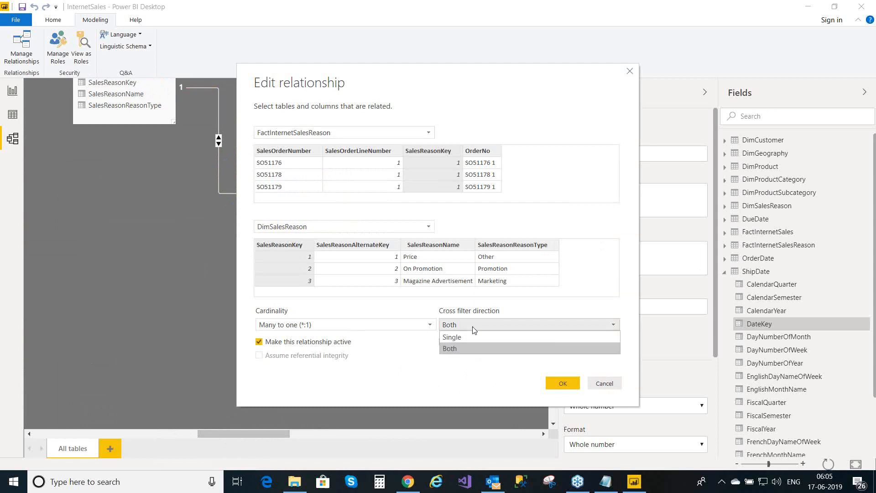
pyautogui.click(470, 341)
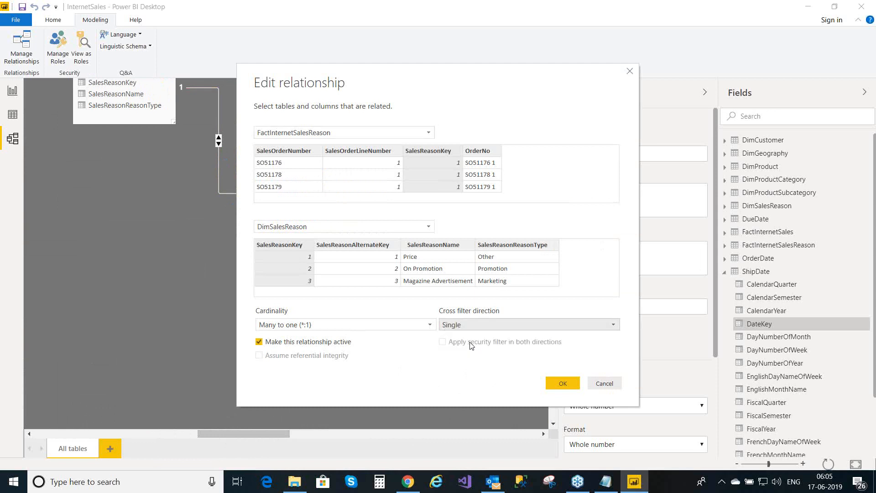
pyautogui.click(563, 383)
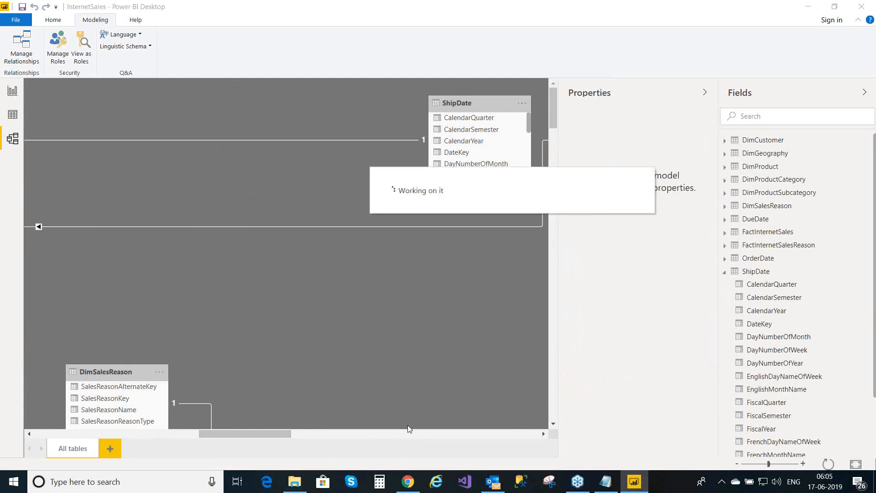
# - Delete the OrderNo column from the FactInternetSalesReason table in the model
pyautogui.moveTo(239, 431); pyautogui.dragTo(372, 430)
pyautogui.moveTo(316, 420); pyautogui.dragTo(209, 414)
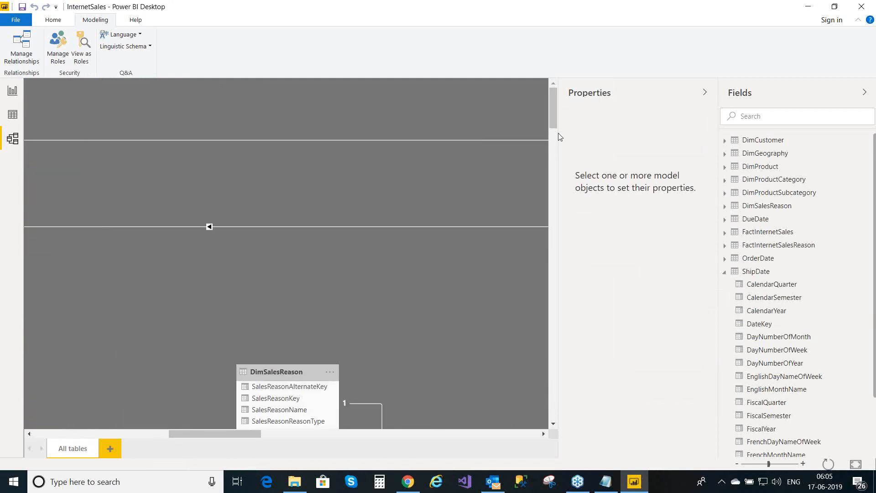
pyautogui.scroll(-1, 551, 121)
pyautogui.moveTo(555, 145)
pyautogui.mouseDown()
pyautogui.moveTo(556, 161)
pyautogui.moveTo(555, 152)
pyautogui.mouseUp()
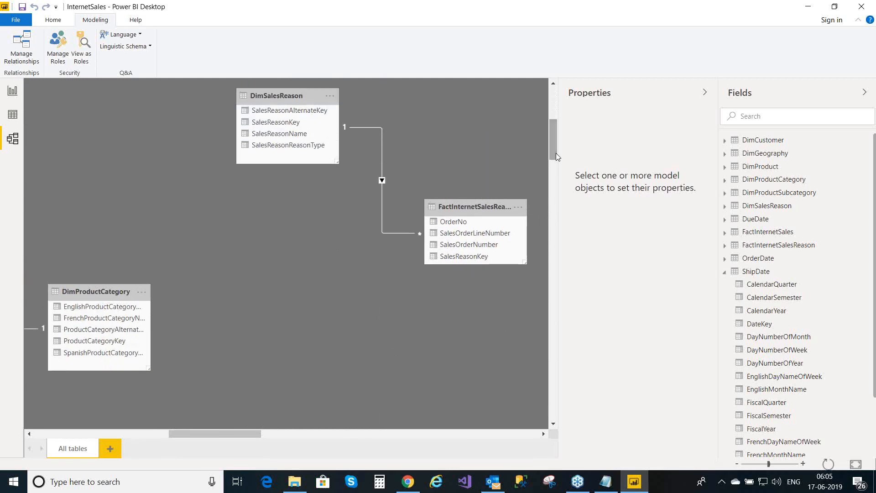
pyautogui.rightClick(460, 225)
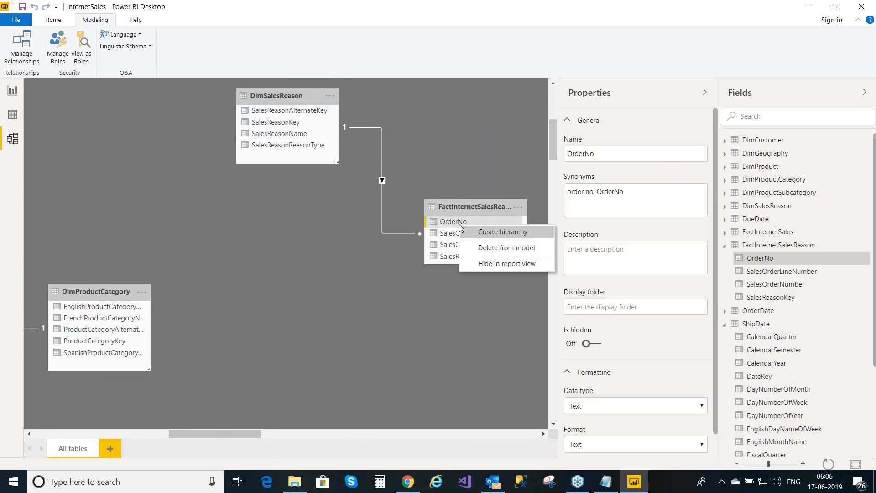
pyautogui.click(484, 249)
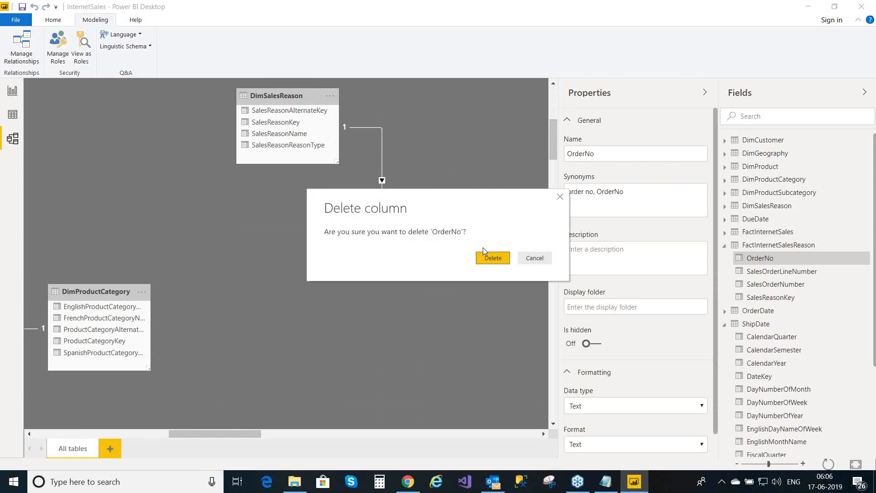
pyautogui.click(489, 259)
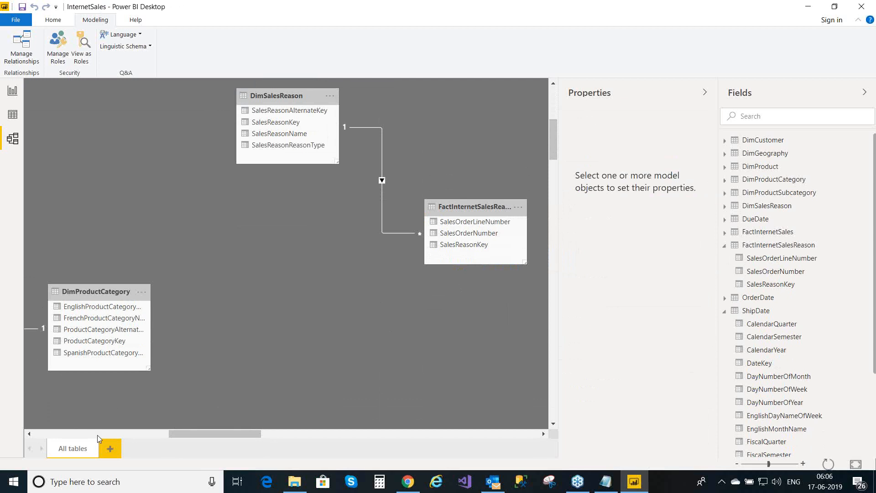
# - Return to the report view and add a blank Page 1 after the Data page
pyautogui.click(6, 93)
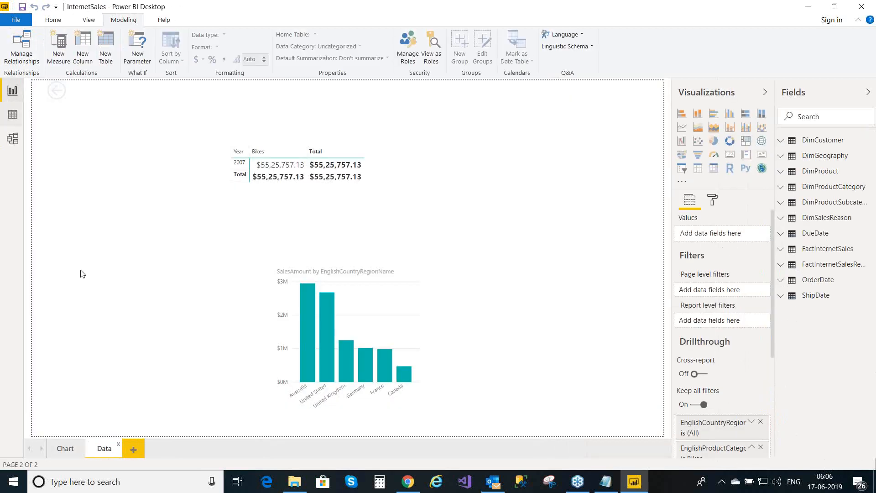
pyautogui.click(11, 114)
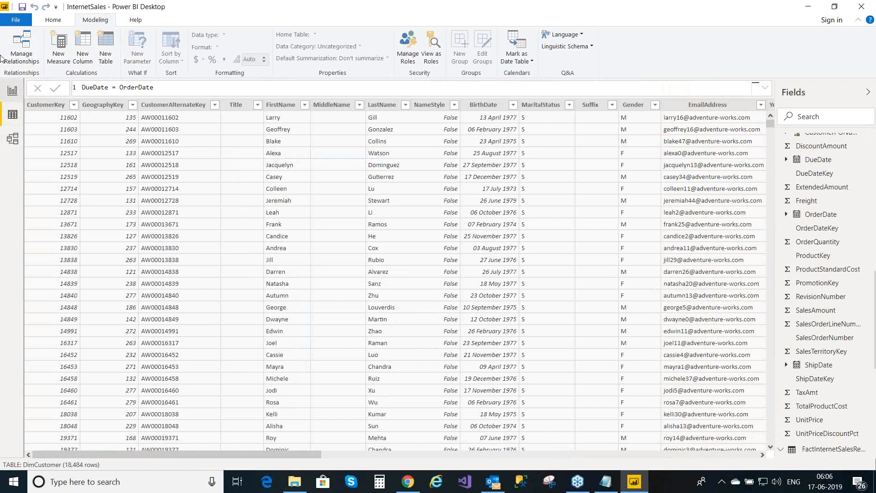
pyautogui.click(10, 92)
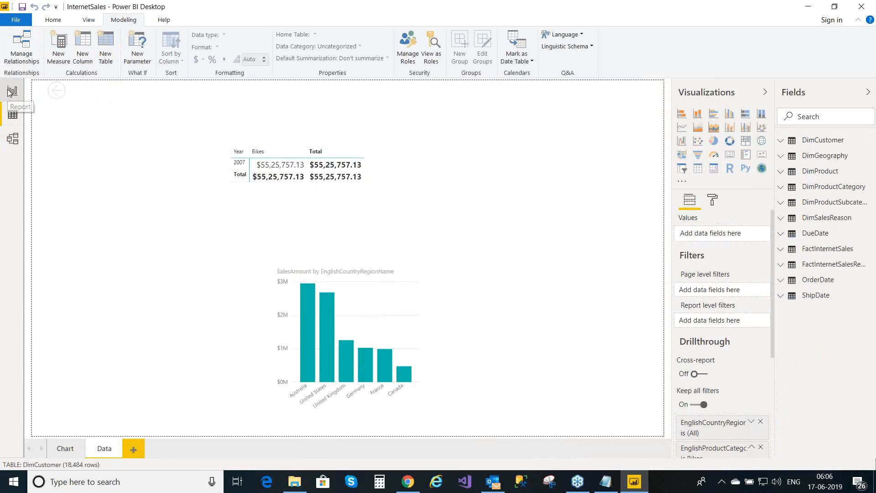
pyautogui.click(135, 449)
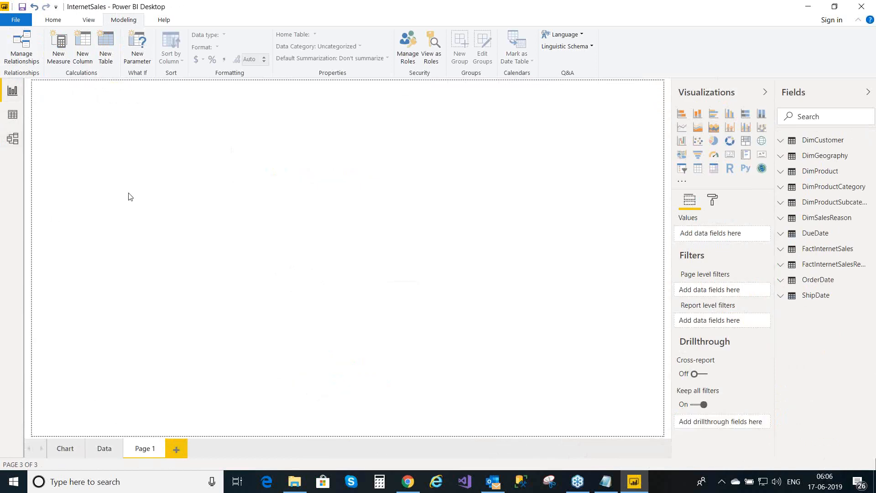
# - Insert a table visual on Page 1 with DimSalesReason's SalesReasonName
pyautogui.click(697, 168)
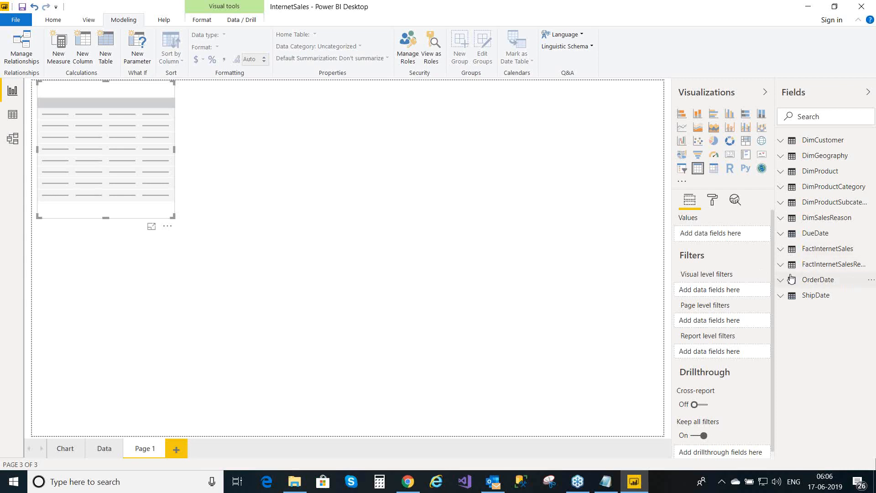
pyautogui.click(781, 219)
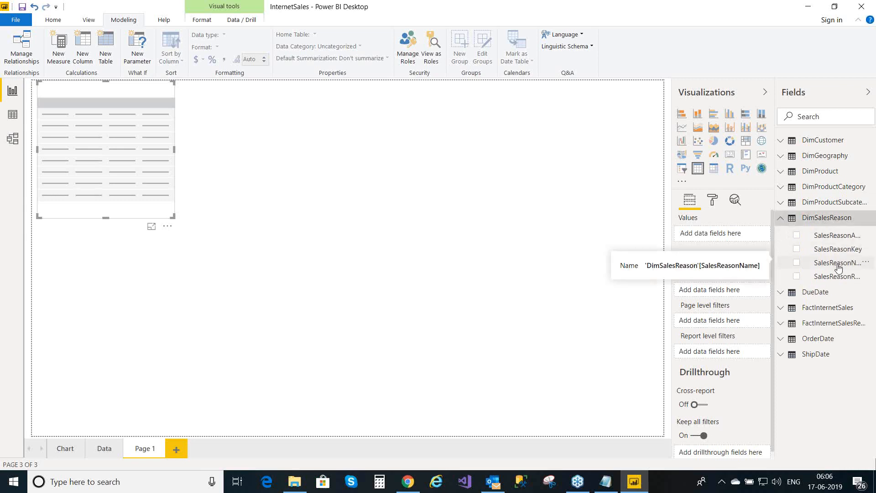
pyautogui.moveTo(838, 269); pyautogui.dragTo(717, 240)
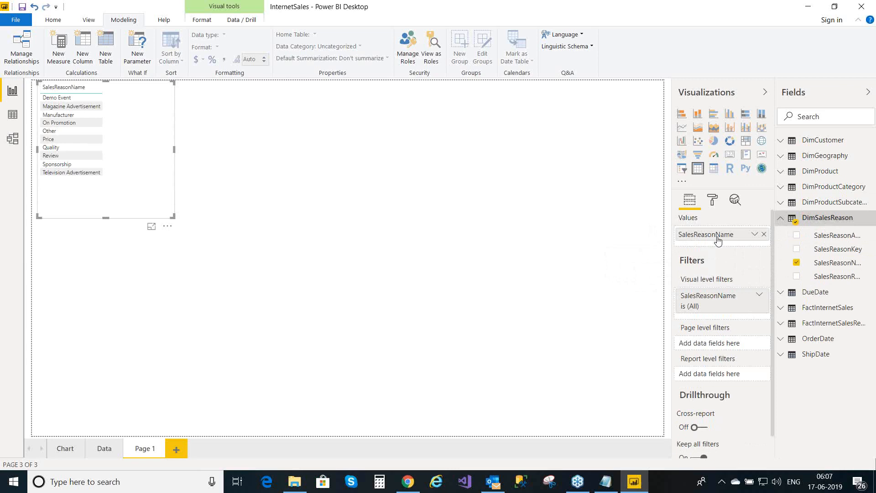
# - Add FactInternetSales' OrderQuantity to the table, removing the mistakenly added SalesAmount
pyautogui.click(782, 309)
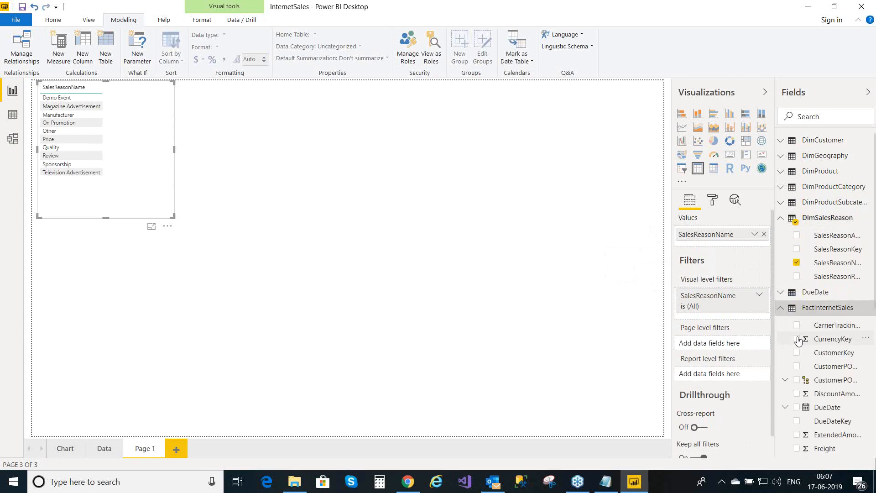
pyautogui.click(844, 330)
pyautogui.press('Down')
pyautogui.press('Down')
pyautogui.press('Down')
pyautogui.press('Down')
pyautogui.press('Down')
pyautogui.press('Down')
pyautogui.press('Down')
pyautogui.press('Down')
pyautogui.press('Down')
pyautogui.press('Down')
pyautogui.press('Down')
pyautogui.press('Down')
pyautogui.press('Down')
pyautogui.press('Down')
pyautogui.press('Down')
pyautogui.press('Down')
pyautogui.press('Down')
pyautogui.press('Down')
pyautogui.press('Down')
pyautogui.press('Down')
pyautogui.press('Down')
pyautogui.press('Down')
pyautogui.press('Down')
pyautogui.press('Down')
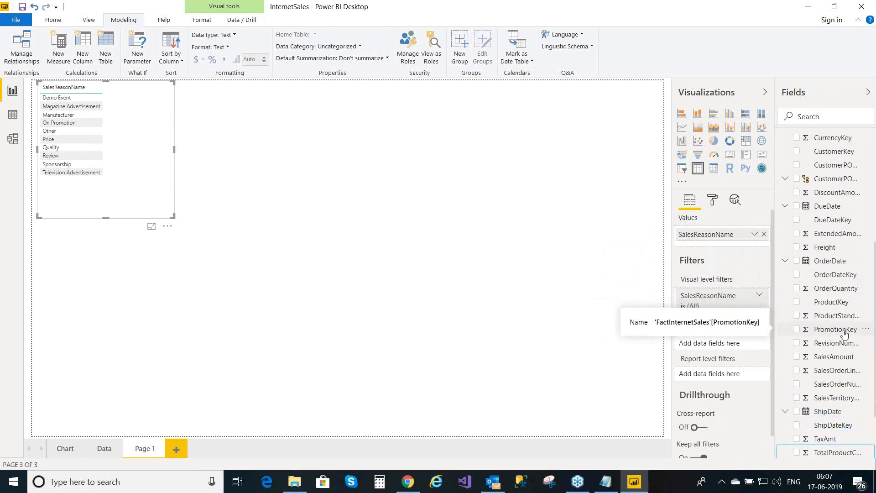
pyautogui.moveTo(825, 361); pyautogui.dragTo(727, 250)
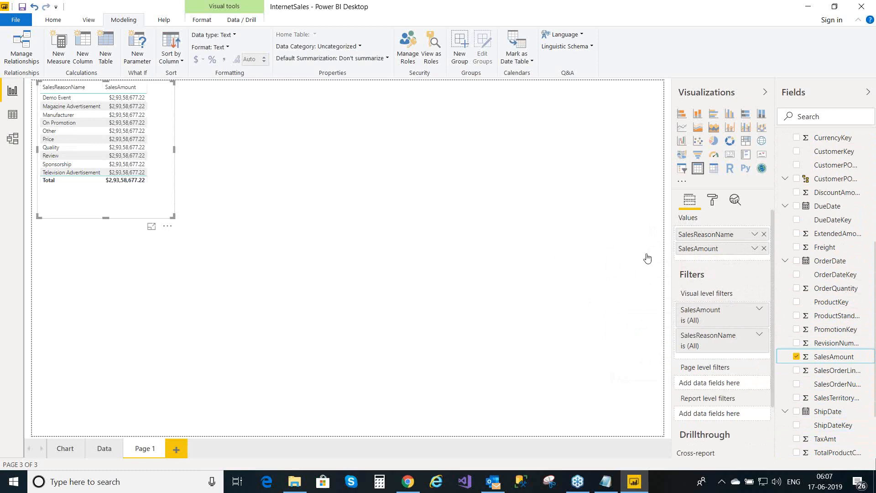
pyautogui.click(763, 249)
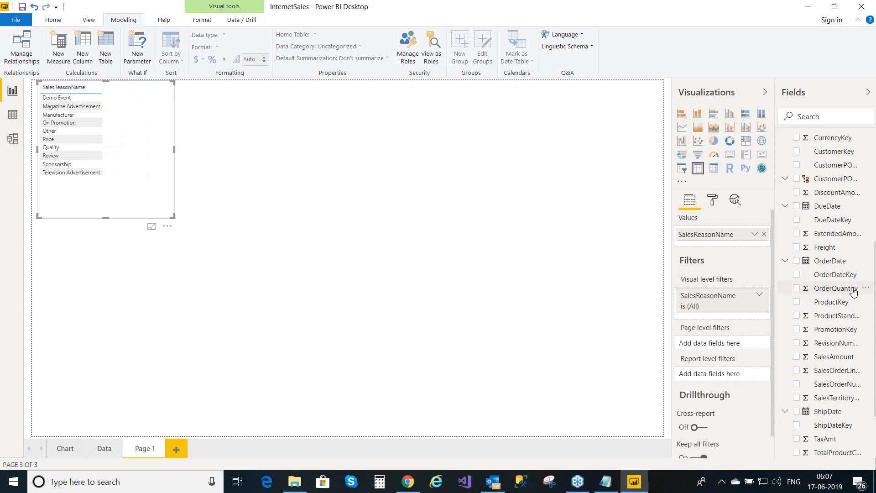
pyautogui.moveTo(853, 292); pyautogui.dragTo(740, 246)
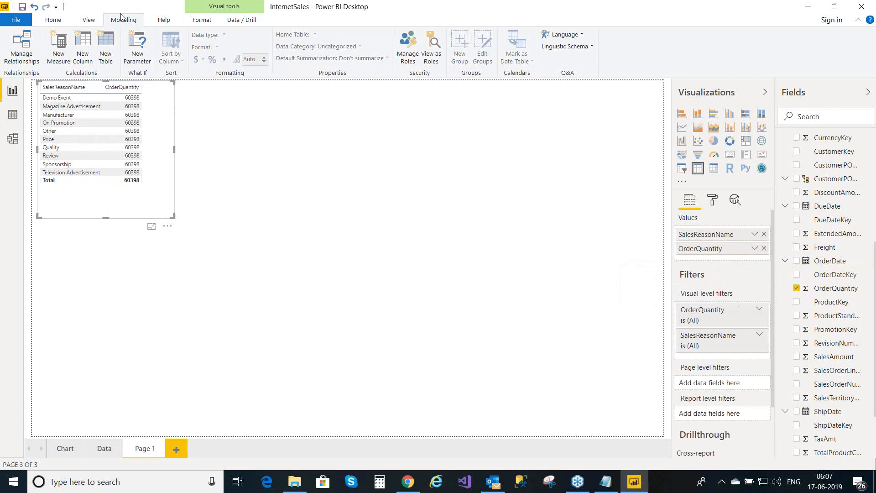
# - Adjust the sales reason table's general position and size settings in the format pane
pyautogui.click(89, 27)
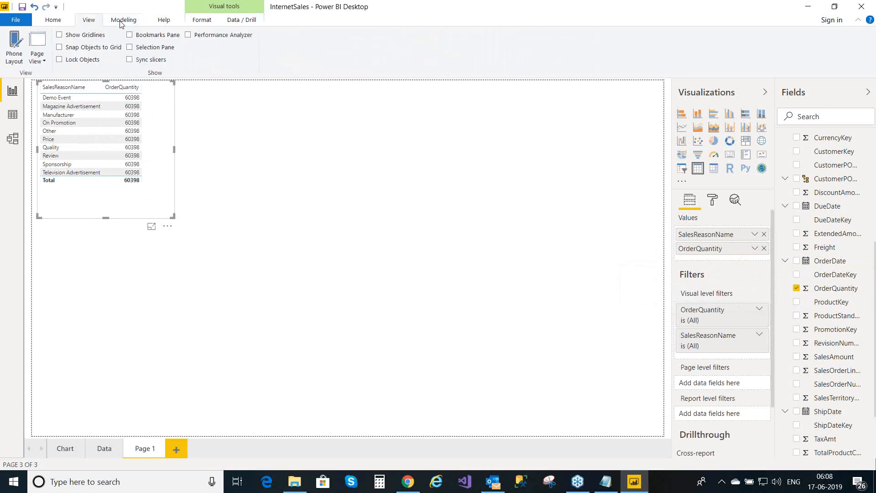
pyautogui.click(53, 20)
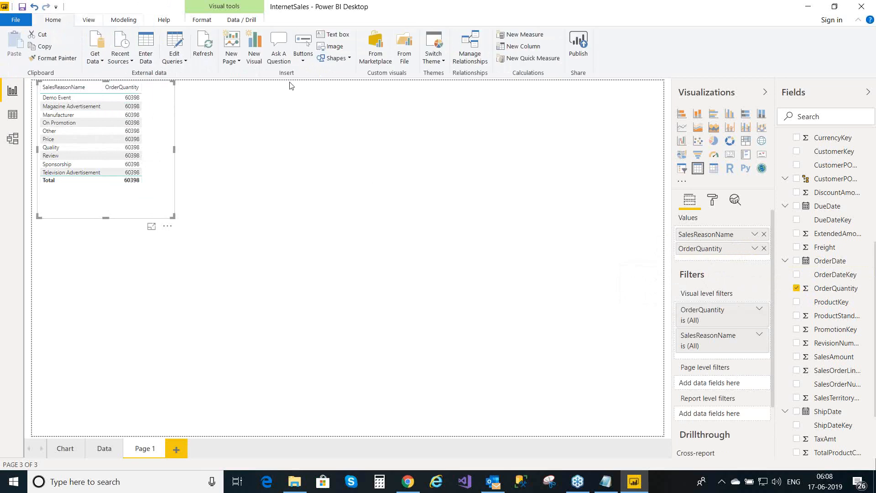
pyautogui.click(713, 203)
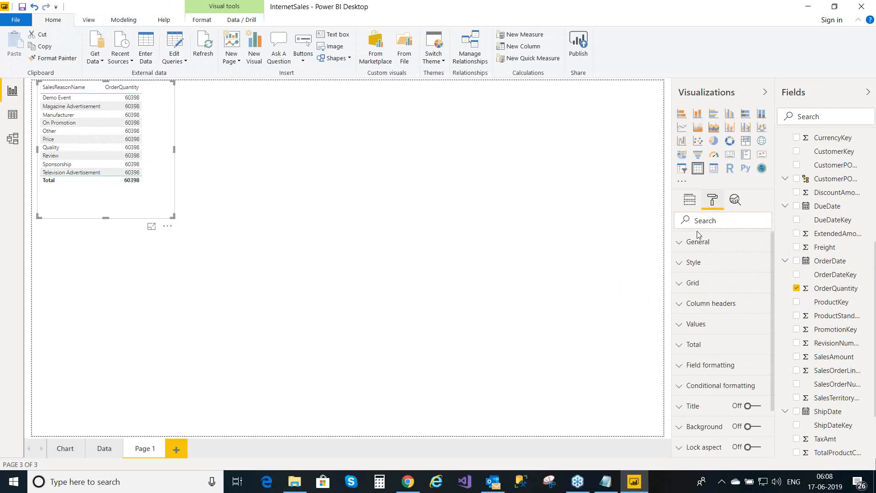
pyautogui.click(682, 247)
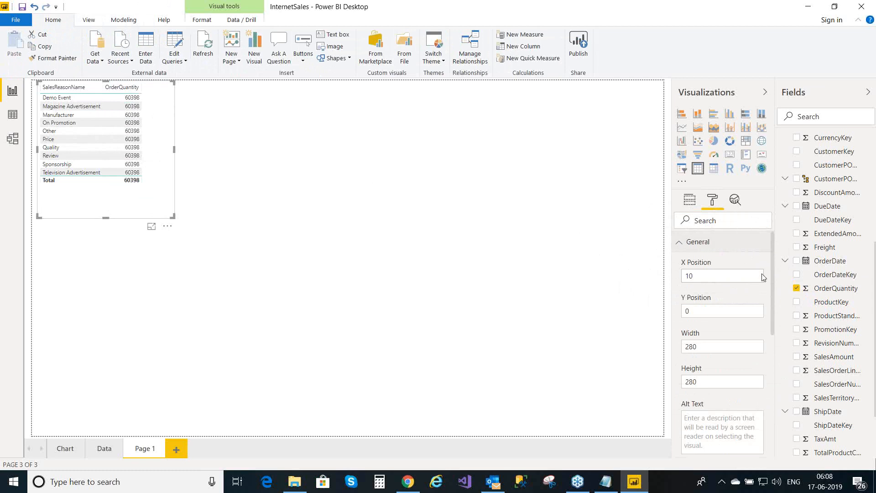
pyautogui.moveTo(773, 276)
pyautogui.mouseDown()
pyautogui.moveTo(776, 394)
pyautogui.moveTo(783, 278)
pyautogui.mouseUp()
pyautogui.click(685, 244)
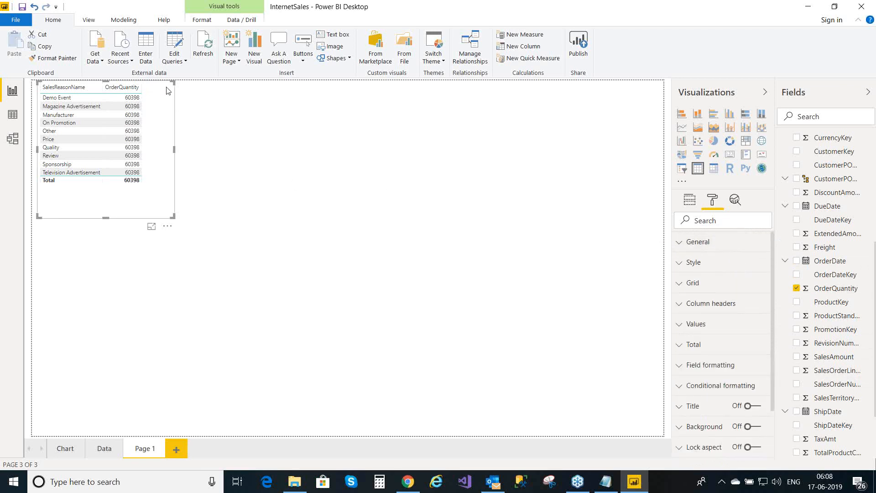
pyautogui.click(267, 173)
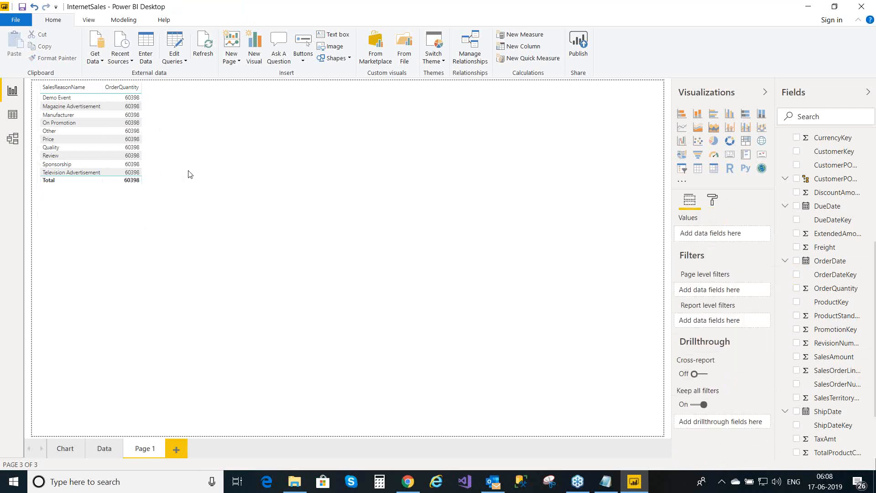
# - Select the sales reason table to inspect its Values and visual-level filters
pyautogui.click(163, 202)
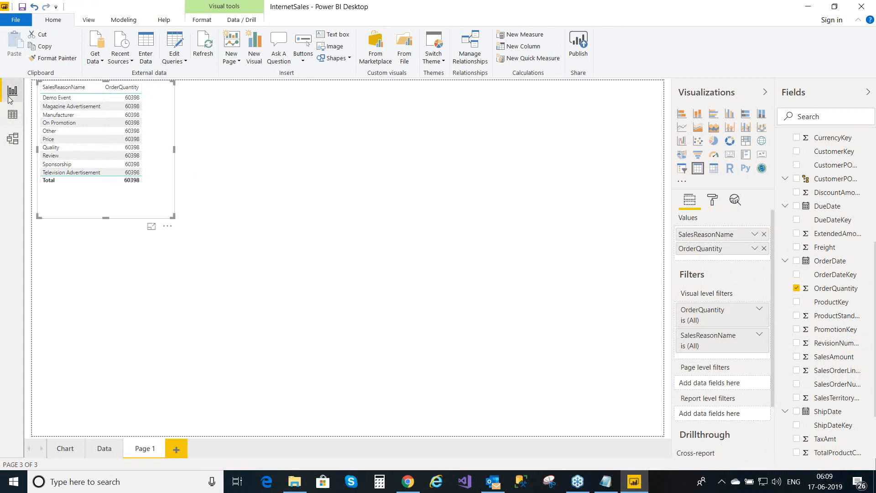
# - In the model diagram, move FactInternetSales up-left and DimCustomer down-right
pyautogui.click(13, 140)
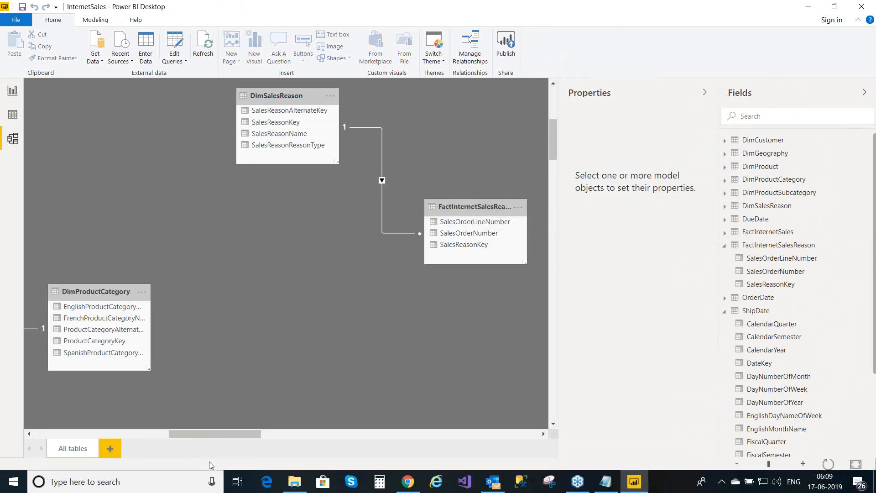
pyautogui.moveTo(219, 432); pyautogui.dragTo(73, 412)
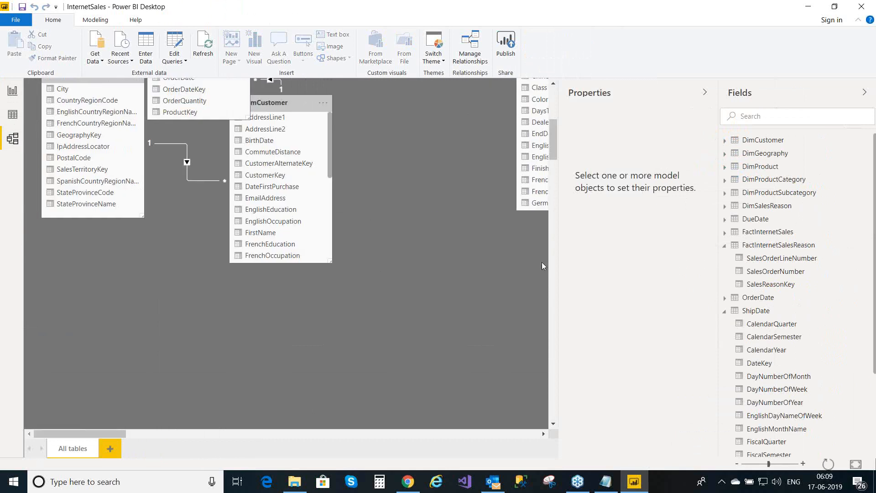
pyautogui.moveTo(553, 145); pyautogui.dragTo(551, 124)
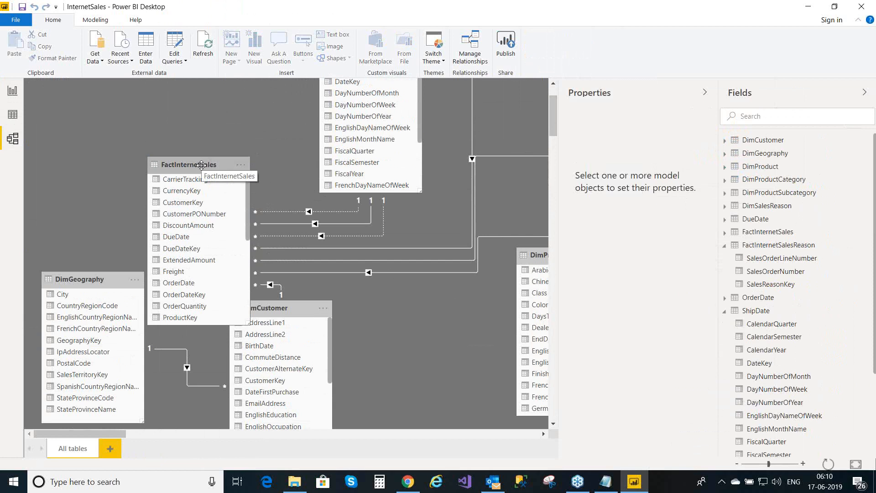
pyautogui.moveTo(201, 164); pyautogui.dragTo(186, 109)
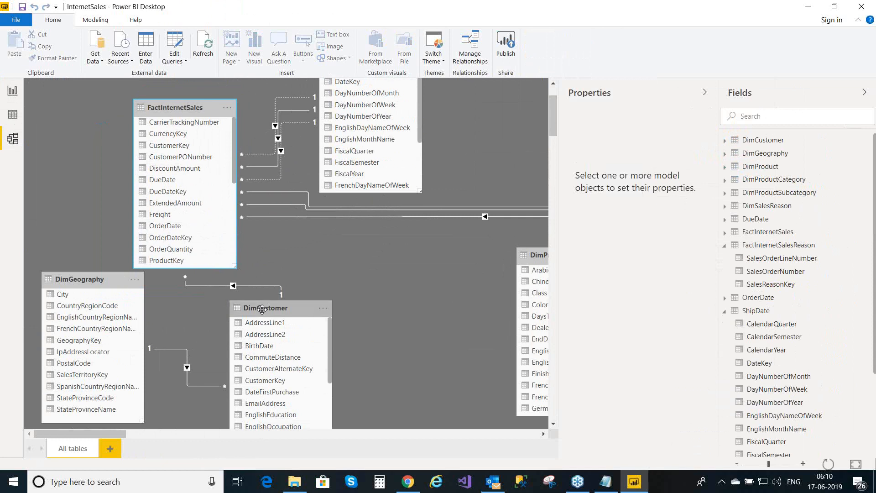
pyautogui.moveTo(262, 310); pyautogui.dragTo(319, 335)
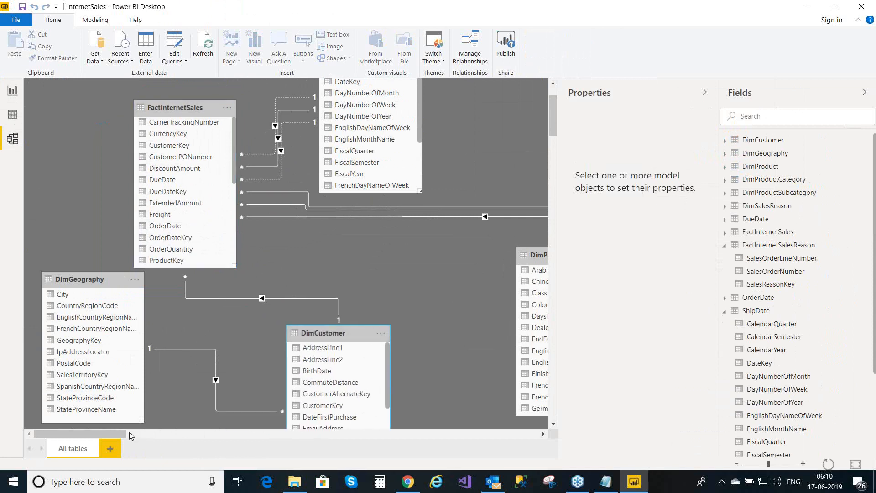
# - Pan across the rearranged diagram, then view the DimCustomer table's 18,484 rows
pyautogui.moveTo(122, 434)
pyautogui.mouseDown()
pyautogui.moveTo(199, 440)
pyautogui.moveTo(130, 432)
pyautogui.mouseUp()
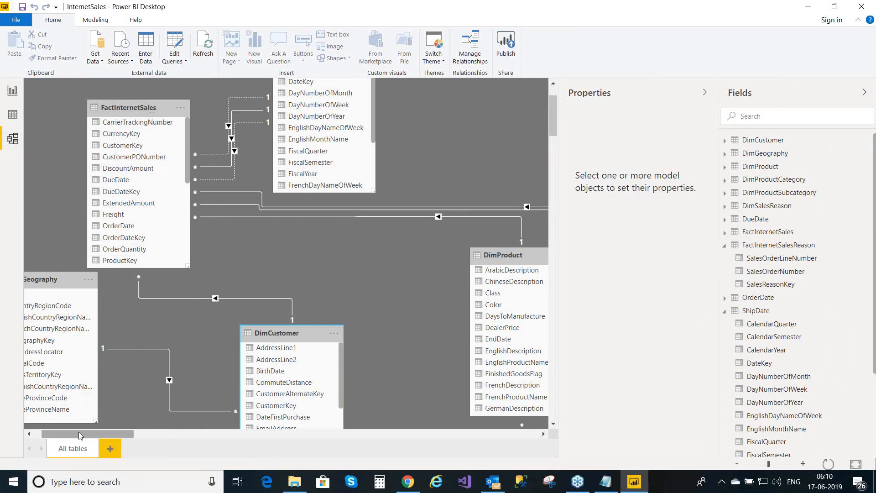
pyautogui.moveTo(79, 432); pyautogui.dragTo(304, 424)
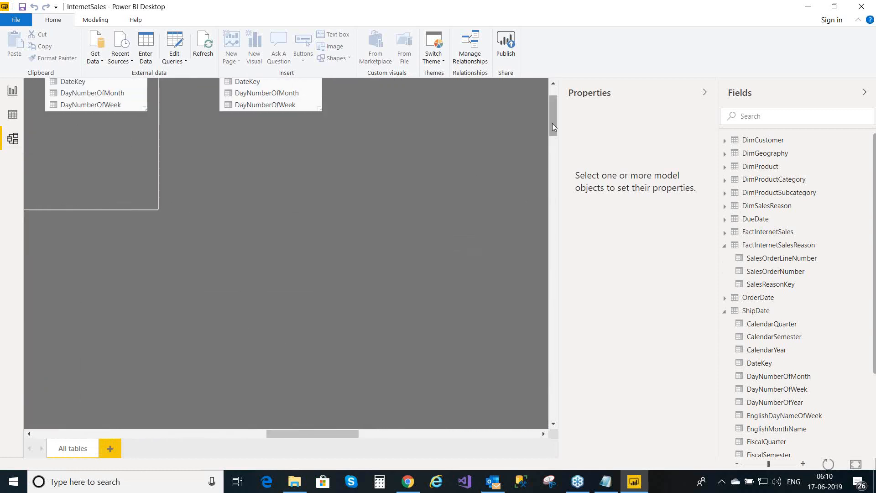
pyautogui.moveTo(552, 124); pyautogui.dragTo(553, 103)
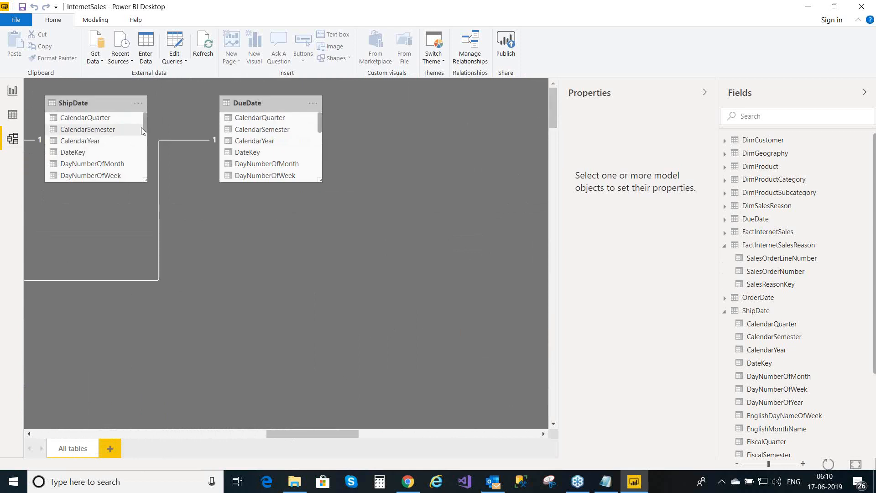
pyautogui.moveTo(342, 434); pyautogui.dragTo(96, 411)
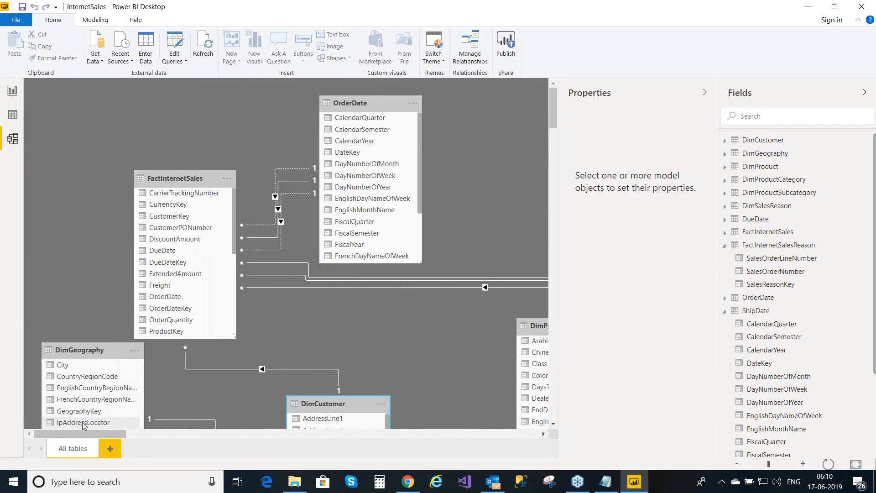
pyautogui.moveTo(80, 435); pyautogui.dragTo(180, 435)
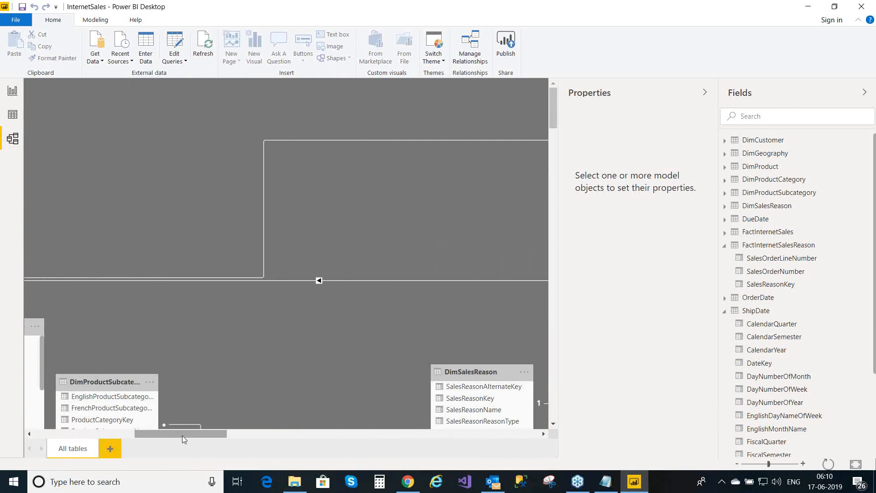
pyautogui.moveTo(551, 117); pyautogui.dragTo(554, 142)
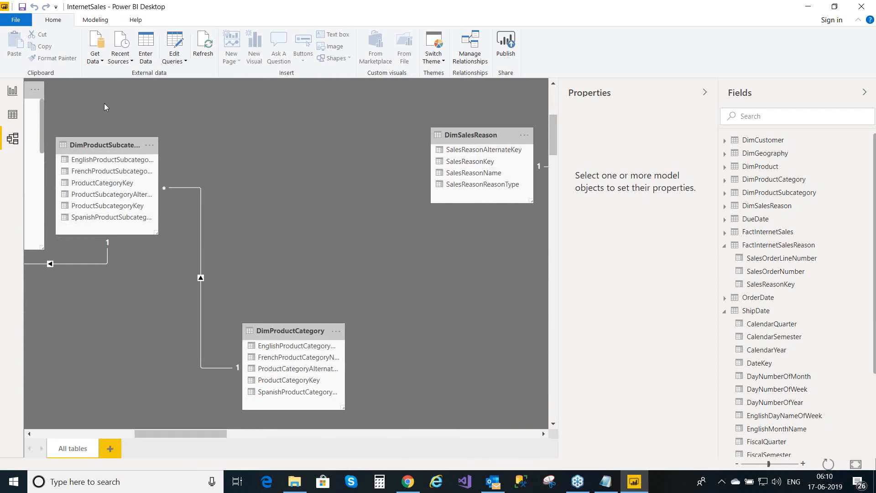
pyautogui.click(12, 114)
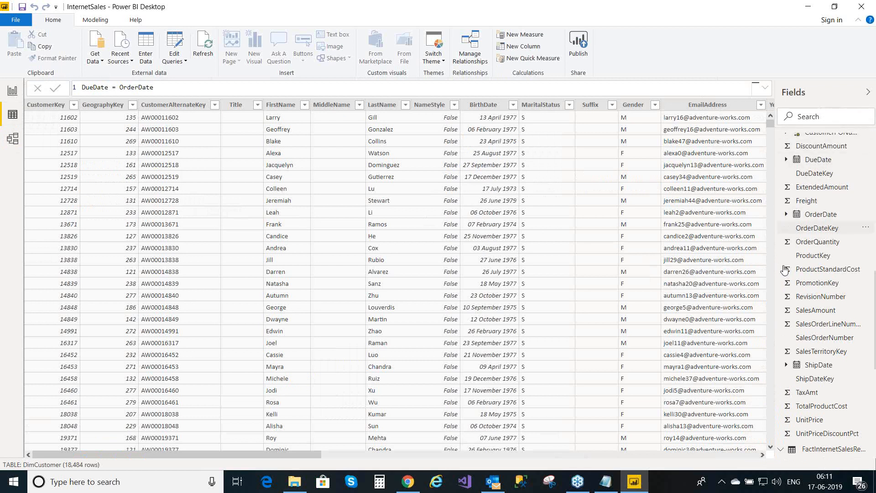
# - Browse the FactInternetSalesReason and FactInternetSales rows in the data view
pyautogui.click(781, 452)
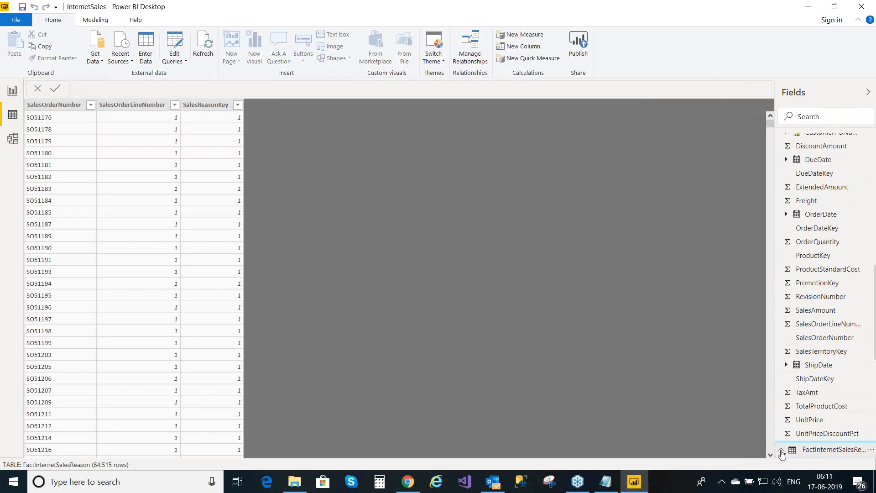
pyautogui.click(820, 433)
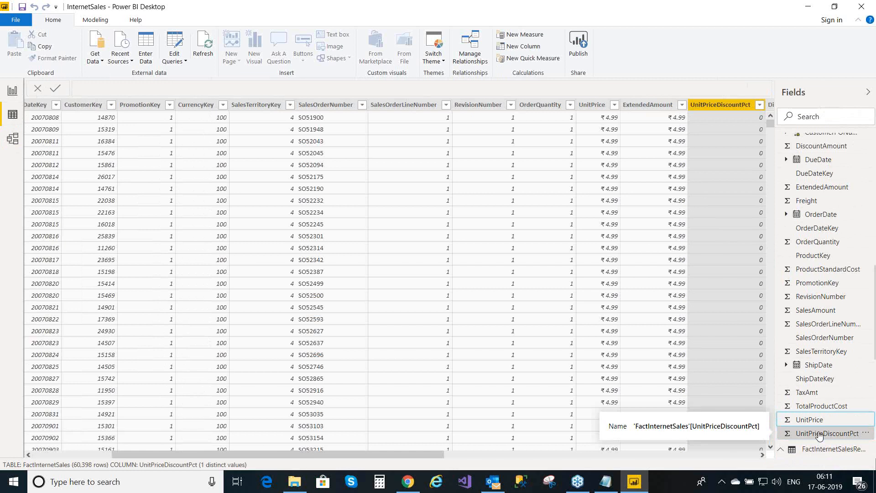
pyautogui.press('Up')
pyautogui.press('Up')
pyautogui.press('Up')
pyautogui.press('Up')
pyautogui.press('Up')
pyautogui.press('Up')
pyautogui.press('Up')
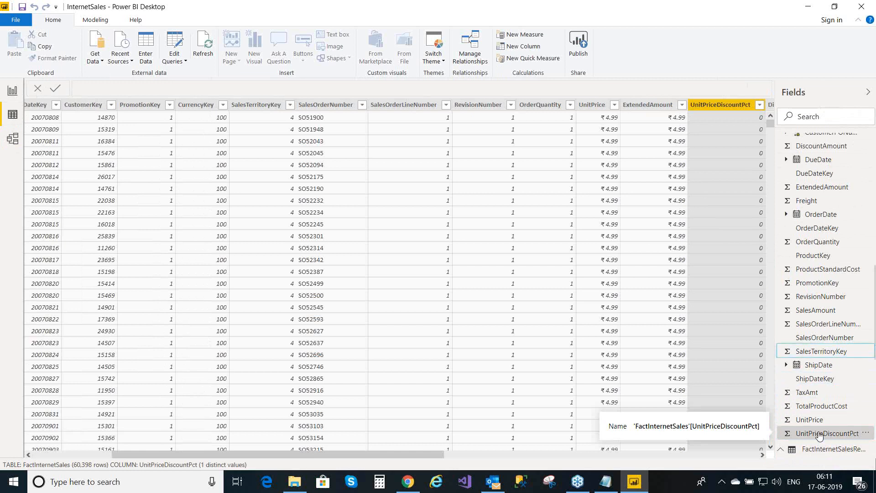
pyautogui.press('Up')
pyautogui.press('Up')
pyautogui.press('Up')
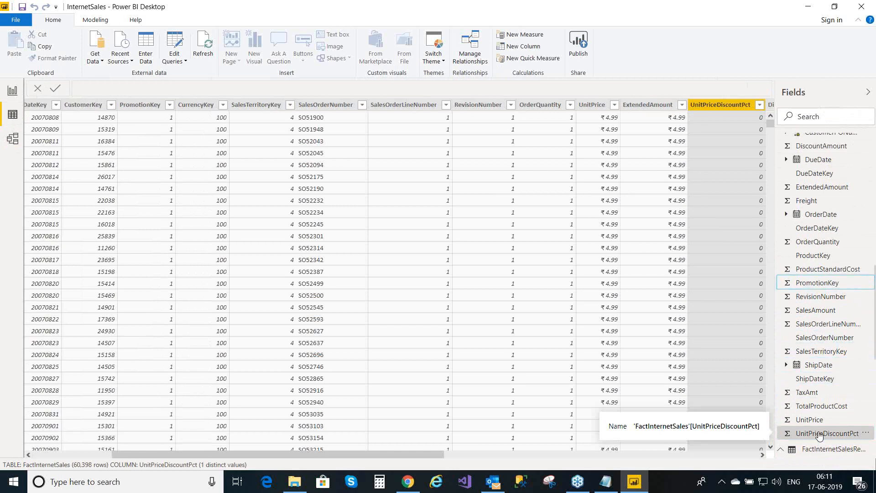
pyautogui.press('Up')
pyautogui.press('Up')
pyautogui.press('Up')
pyautogui.press('Up')
pyautogui.press('Up')
pyautogui.press('Up')
pyautogui.press('Up')
pyautogui.press('Up')
pyautogui.press('Up')
pyautogui.press('Up')
pyautogui.press('Up')
pyautogui.press('Up')
pyautogui.press('Up')
pyautogui.press('Up')
pyautogui.press('Up')
pyautogui.press('Up')
pyautogui.press('Up')
pyautogui.press('Up')
pyautogui.press('Up')
pyautogui.press('Up')
pyautogui.press('Up')
pyautogui.press('Up')
pyautogui.press('Up')
pyautogui.press('Up')
pyautogui.press('Up')
pyautogui.press('Up')
pyautogui.press('Up')
pyautogui.press('Up')
pyautogui.press('Up')
pyautogui.press('Up')
pyautogui.press('Up')
pyautogui.press('Up')
pyautogui.press('Up')
pyautogui.press('Up')
pyautogui.press('Up')
pyautogui.press('Up')
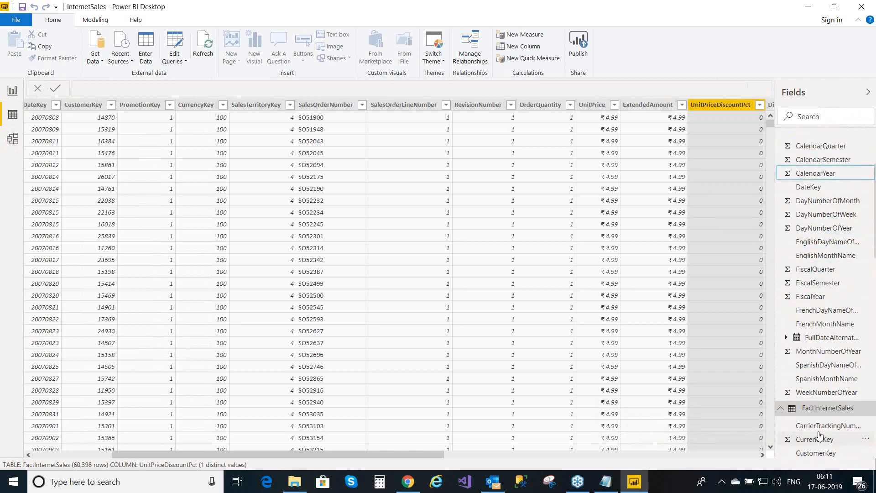
pyautogui.press('Up')
pyautogui.press('Up')
pyautogui.press('Up')
pyautogui.press('Up')
pyautogui.press('Up')
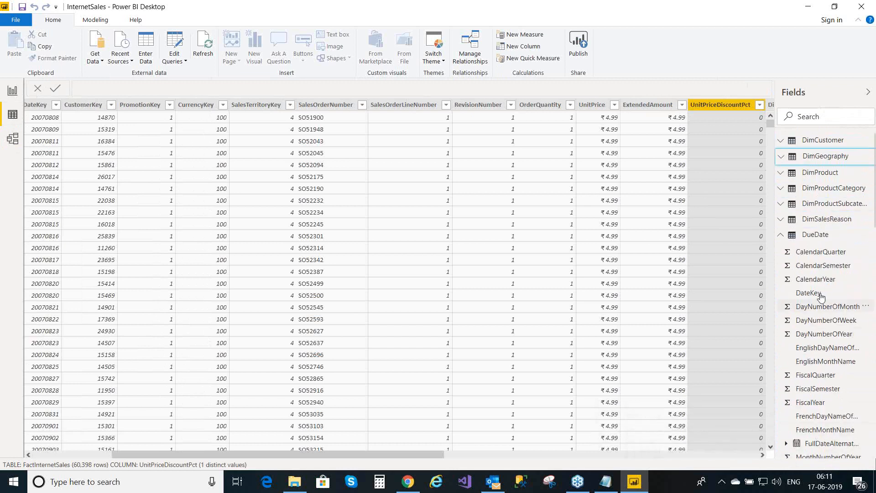
# - Browse DueDate, FactInternetSales, FactInternetSalesReason and ShipDate, ending on DimSalesReason's 10 sales reasons
pyautogui.click(781, 236)
pyautogui.click(780, 237)
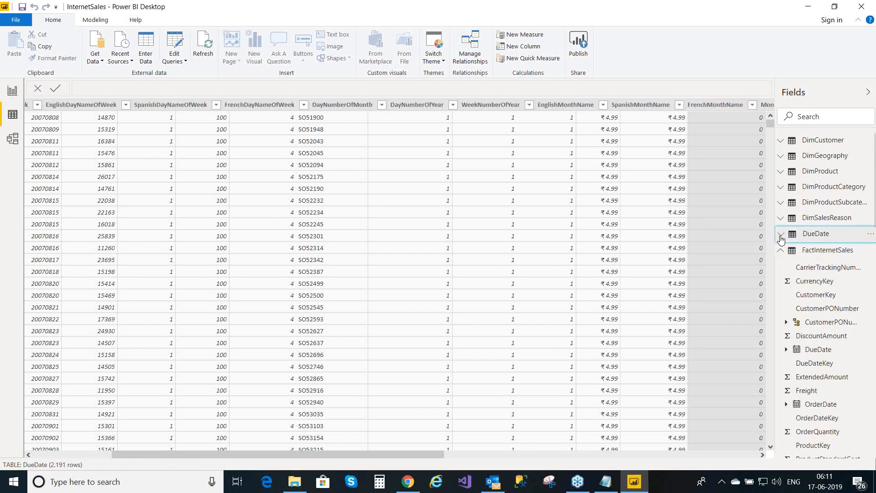
pyautogui.click(780, 256)
pyautogui.click(780, 255)
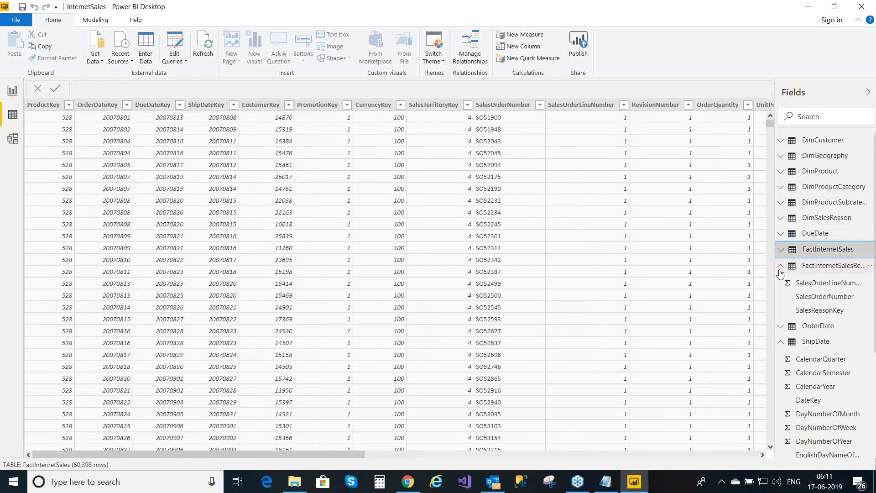
pyautogui.click(781, 269)
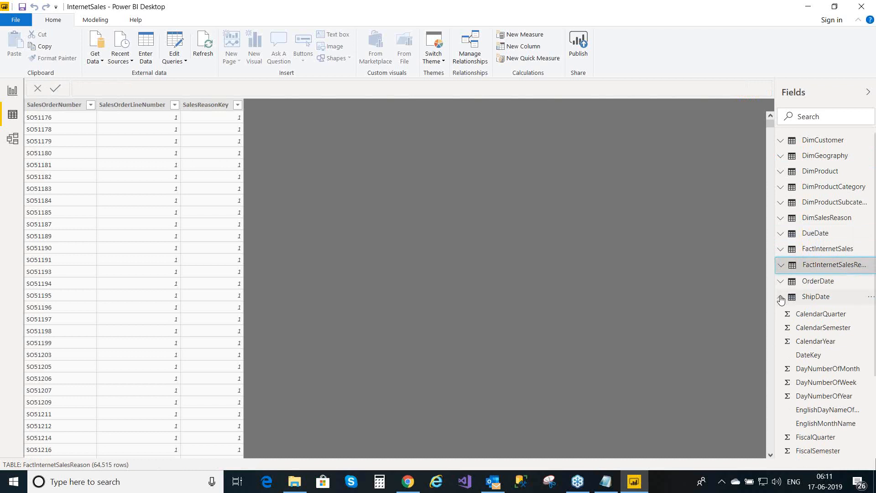
pyautogui.click(781, 298)
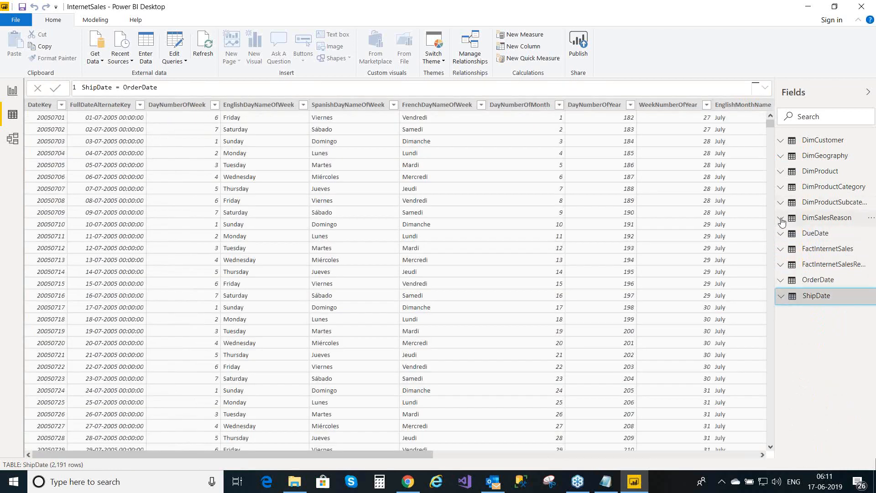
pyautogui.click(782, 221)
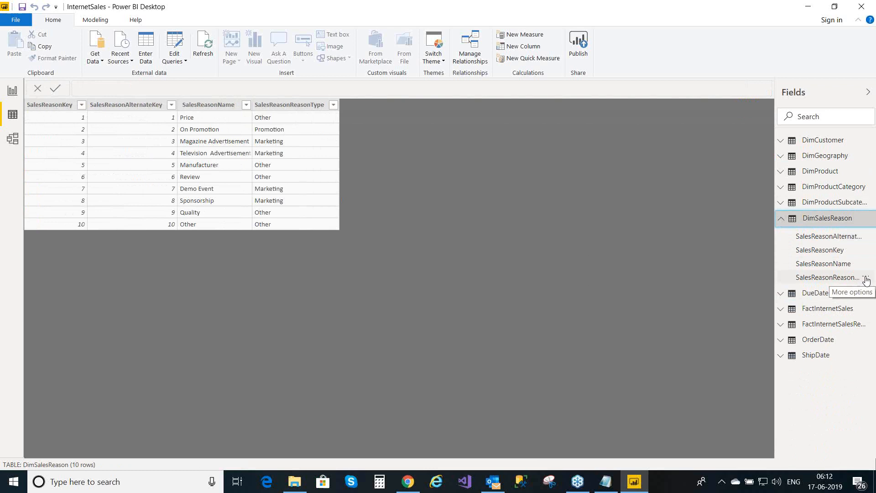
pyautogui.click(865, 280)
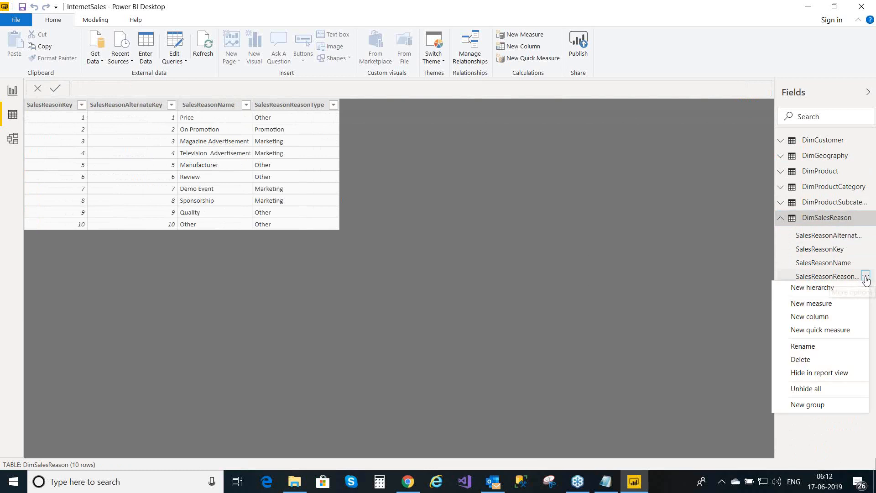
# - Create the measure SalesReasonCount = COUNTA(DimSalesReason[SalesReasonReasonType]) in DimSalesReason
pyautogui.click(833, 305)
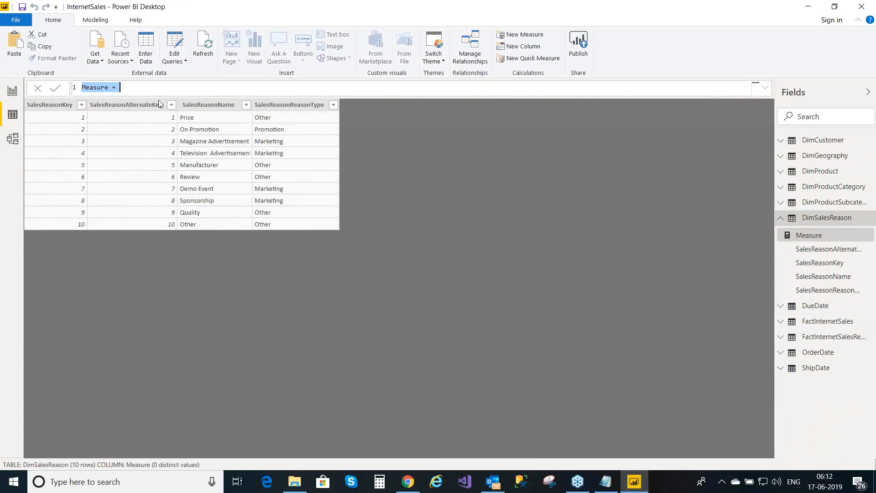
pyautogui.click(109, 88)
pyautogui.press('BackSpace')
pyautogui.press('BackSpace')
pyautogui.press('BackSpace')
pyautogui.press('BackSpace')
pyautogui.press('BackSpace')
pyautogui.press('BackSpace')
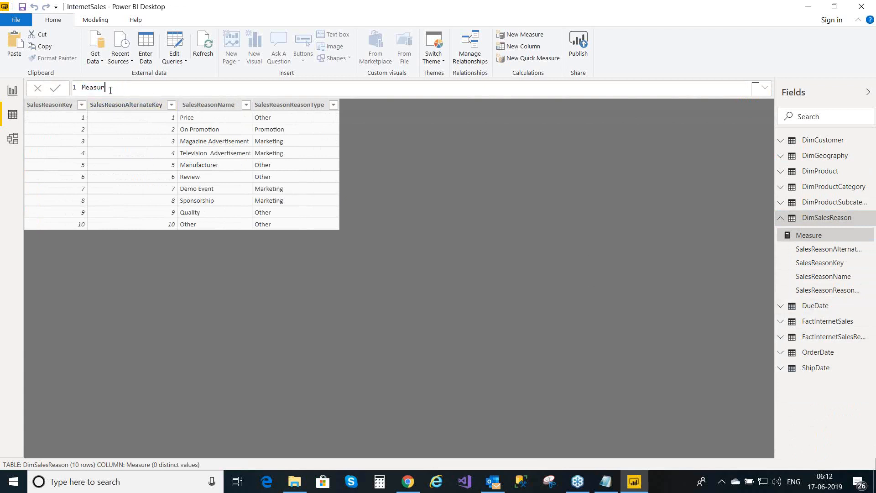
pyautogui.press('BackSpace')
pyautogui.write('SalesReasonCount = co')
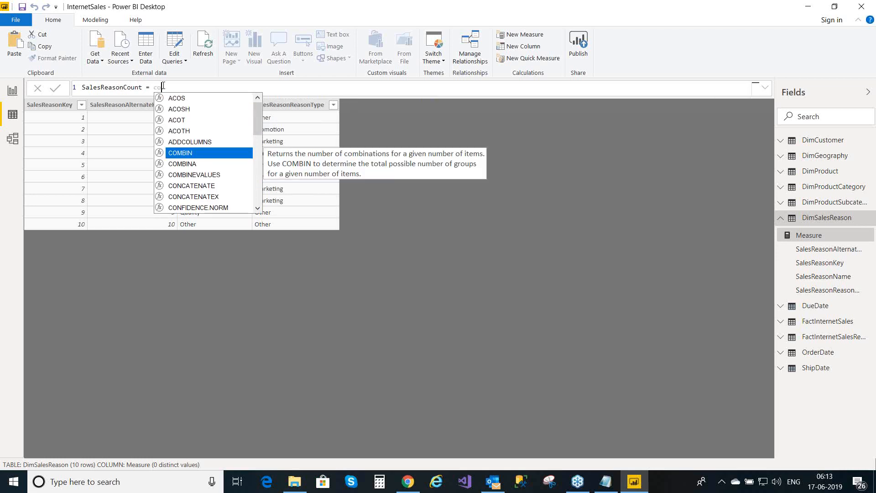
pyautogui.write('unt')
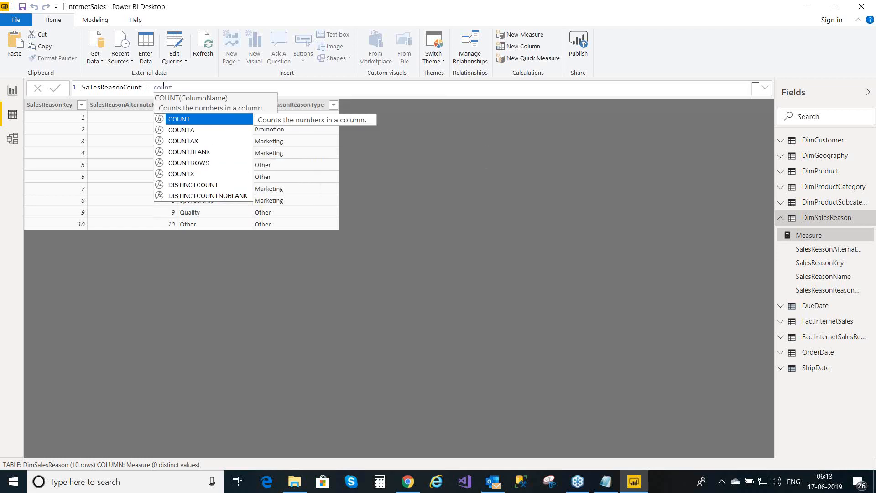
pyautogui.click(192, 132)
pyautogui.press('Tab')
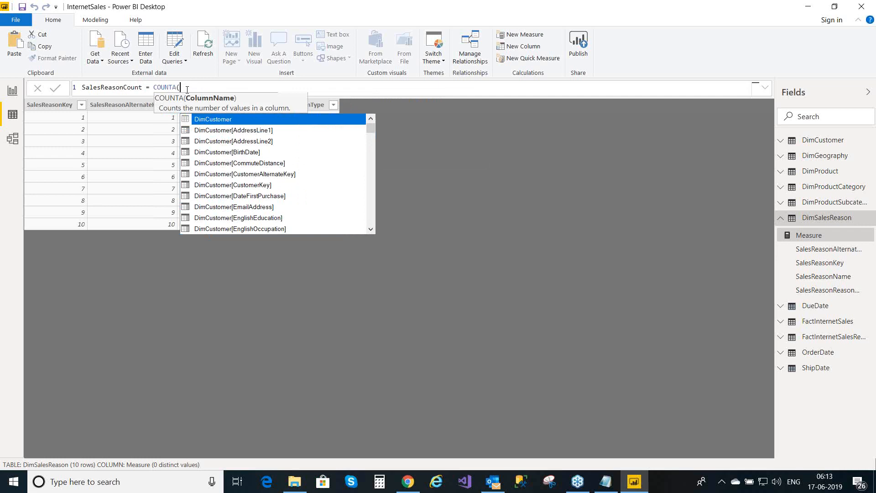
pyautogui.write('sale')
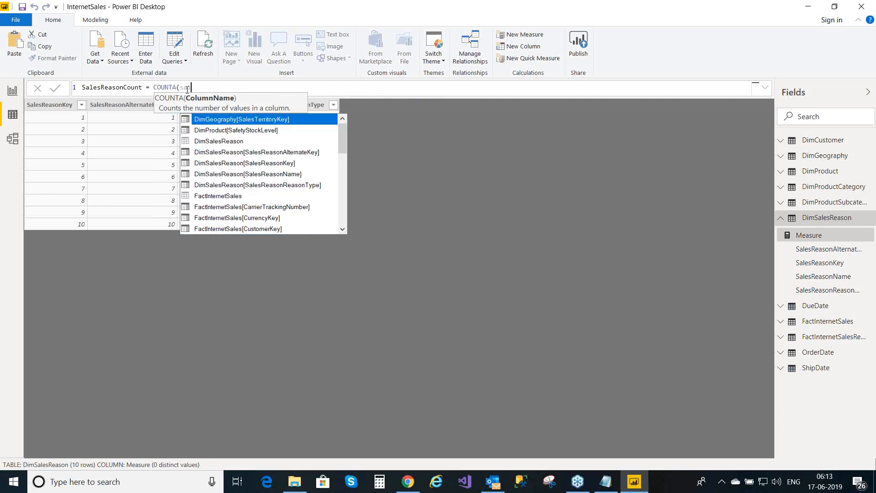
pyautogui.write('s')
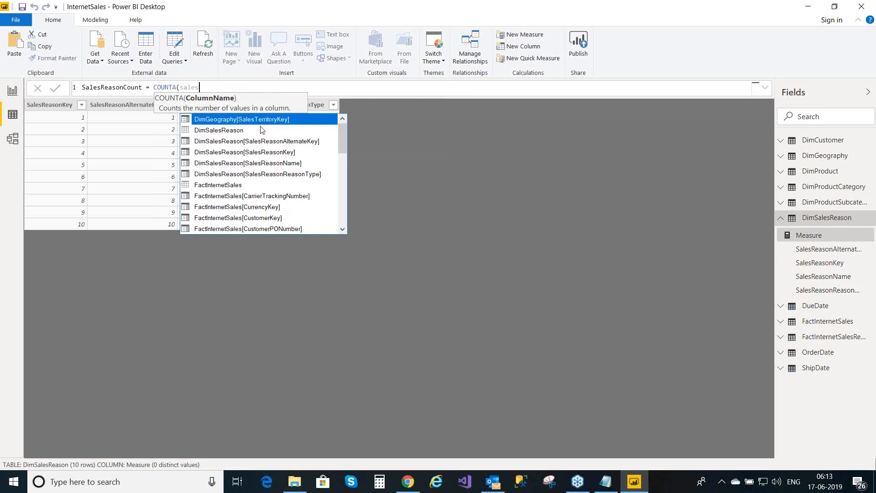
pyautogui.click(294, 174)
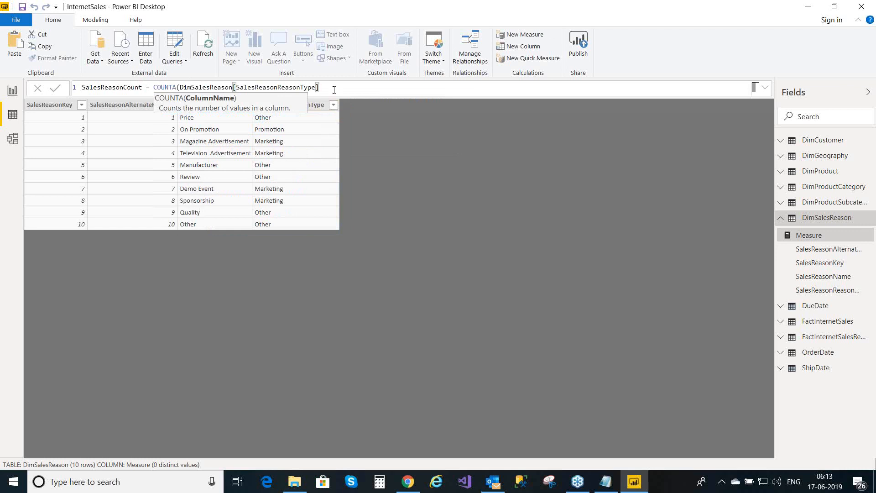
pyautogui.write(')')
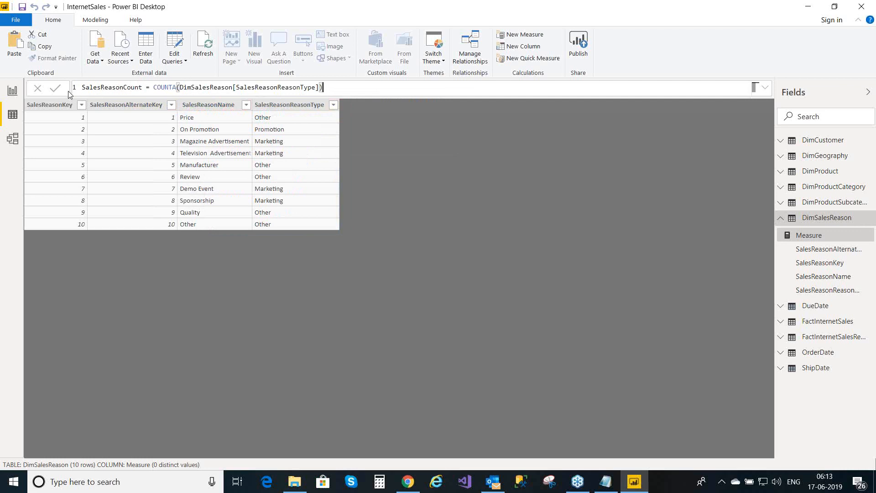
pyautogui.click(54, 93)
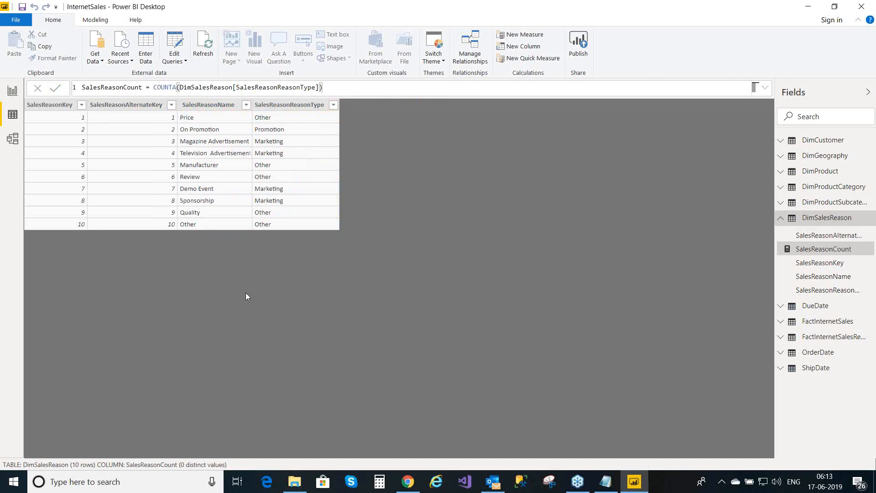
# - Return to Page 1 and expand the DueDate, OrderDate and ShipDate date hierarchies
pyautogui.click(8, 93)
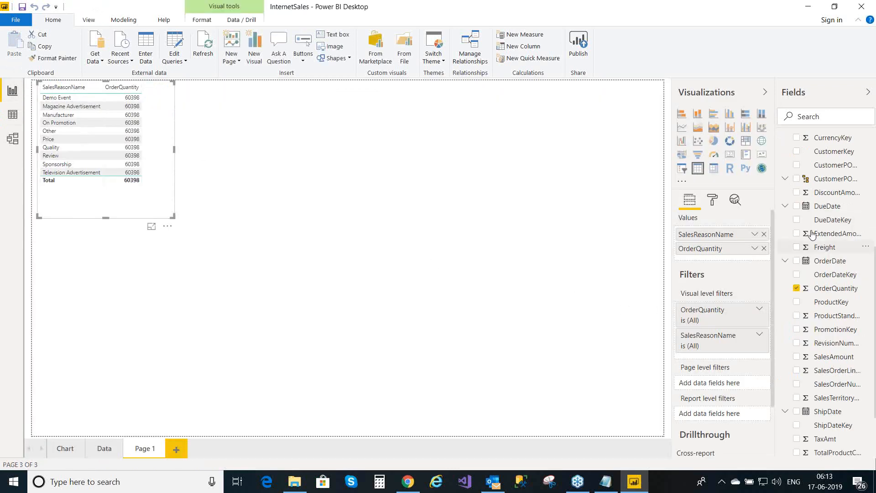
pyautogui.click(785, 207)
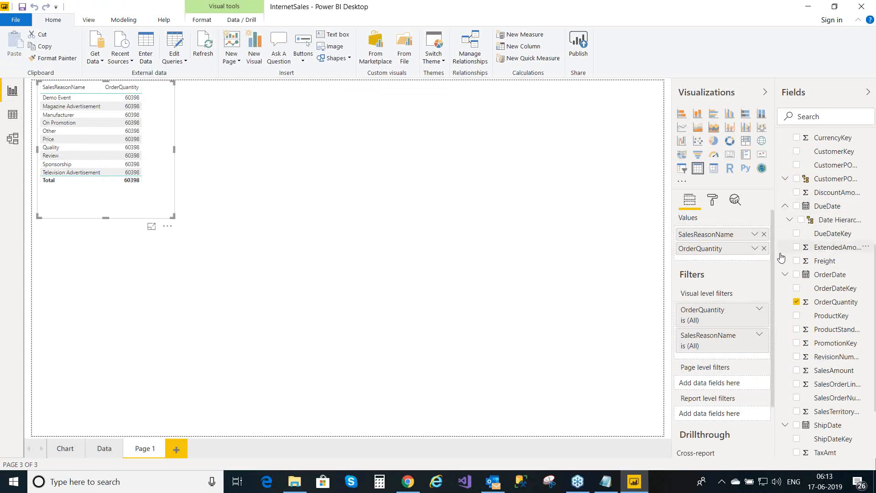
pyautogui.click(785, 275)
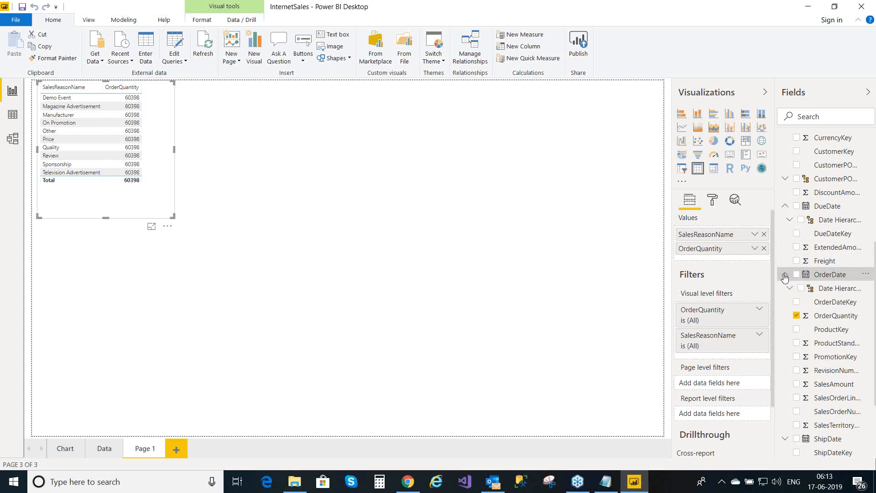
pyautogui.click(784, 275)
pyautogui.click(784, 275)
pyautogui.click(785, 439)
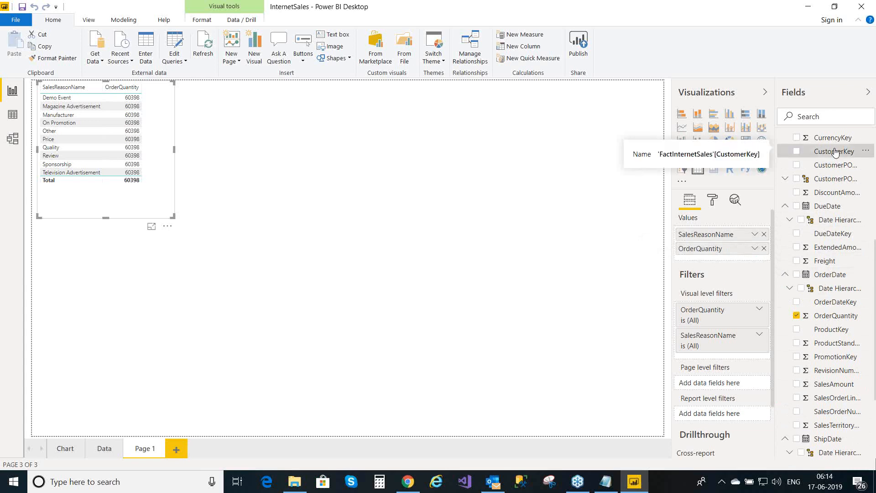
pyautogui.scroll(1, 835, 152)
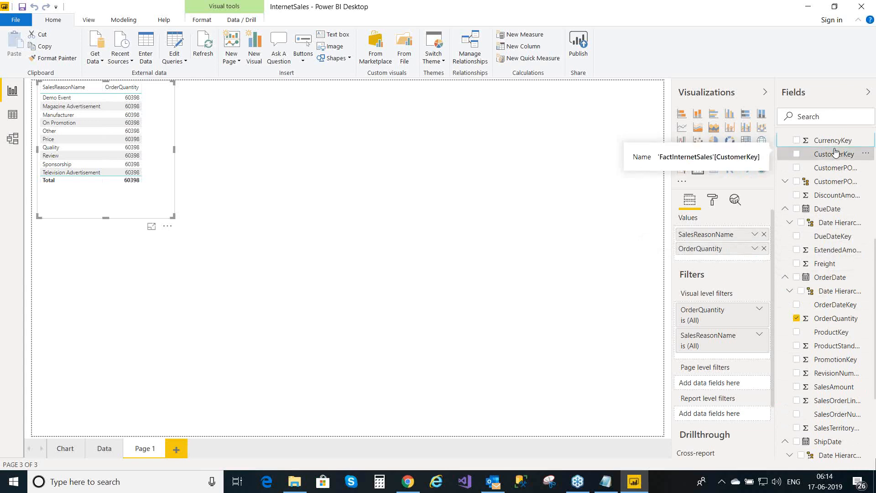
pyautogui.scroll(4, 835, 152)
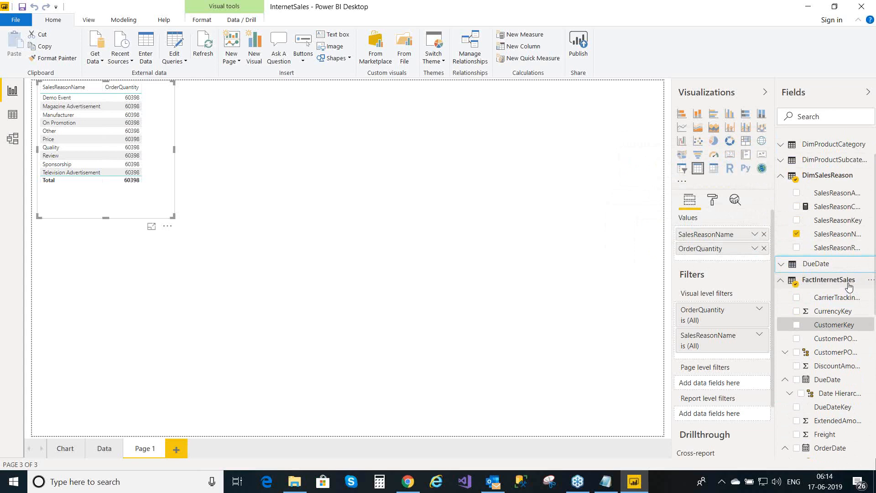
# - Browse the FactInternetSales fields and add a new column to FactInternetSales
pyautogui.moveTo(849, 286)
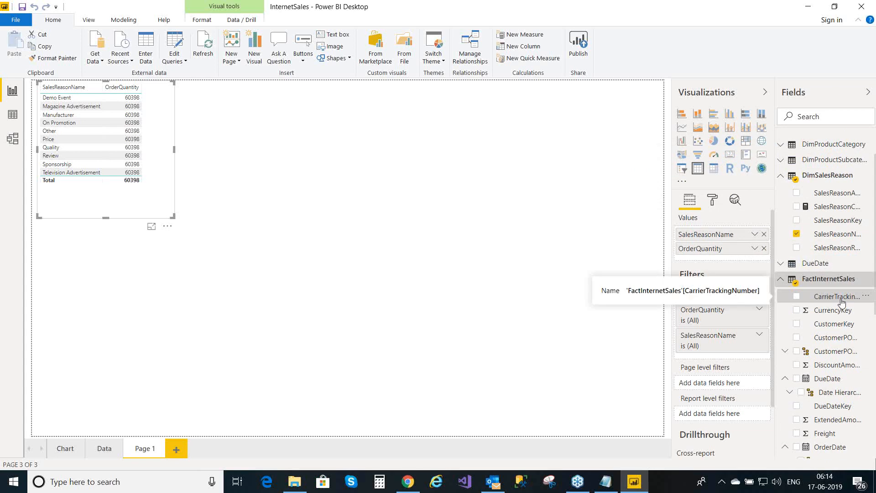
pyautogui.press('Down')
pyautogui.press('Down')
pyautogui.press('Down')
pyautogui.press('Down')
pyautogui.press('Down')
pyautogui.press('Down')
pyautogui.press('Down')
pyautogui.press('Down')
pyautogui.press('Down')
pyautogui.press('Down')
pyautogui.press('Down')
pyautogui.press('Down')
pyautogui.press('Down')
pyautogui.press('Down')
pyautogui.press('Down')
pyautogui.press('Down')
pyautogui.press('Down')
pyautogui.press('Down')
pyautogui.press('Down')
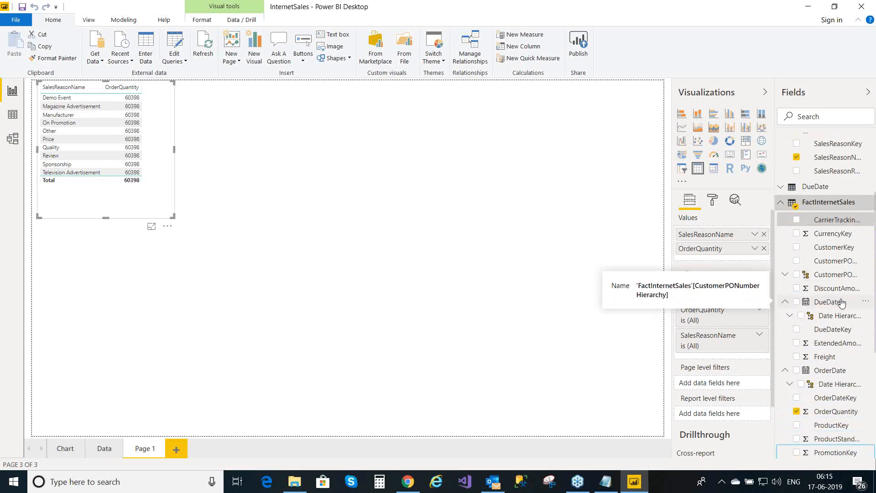
pyautogui.press('Down')
pyautogui.press('Down')
pyautogui.press('Down')
pyautogui.press('Down')
pyautogui.press('Down')
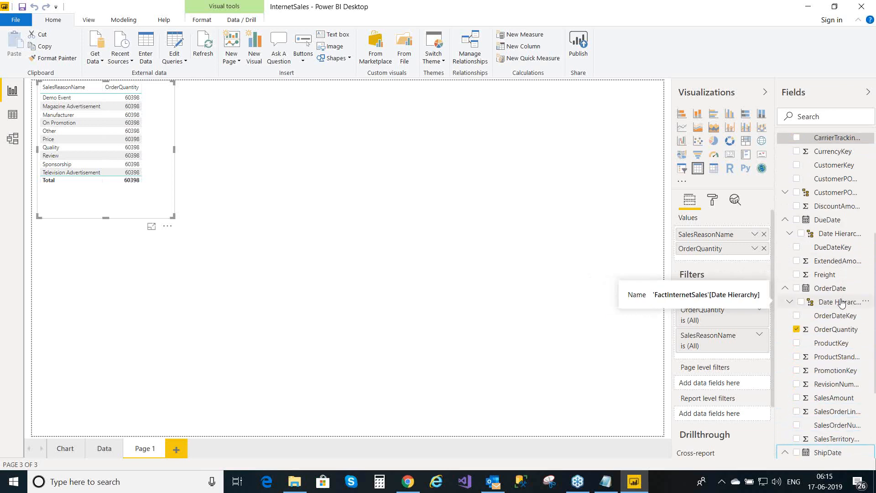
pyautogui.press('Down')
pyautogui.press('Down')
pyautogui.press('Down')
pyautogui.press('Down')
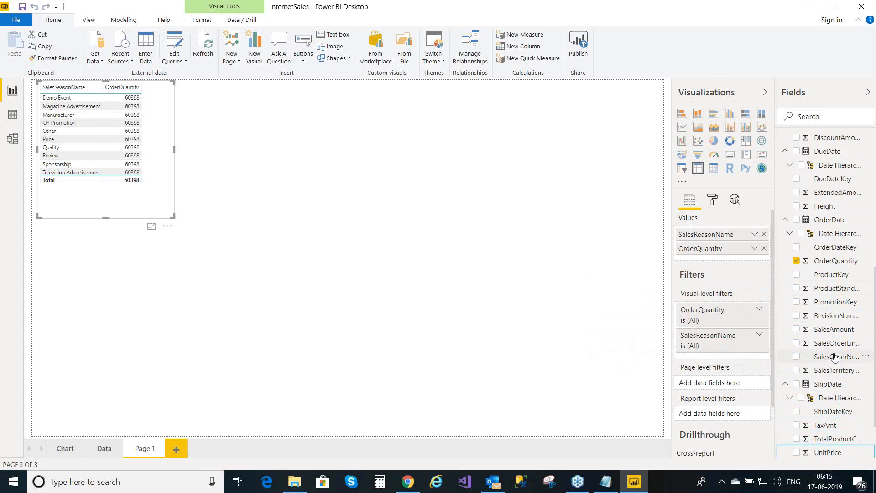
pyautogui.press('Down')
pyautogui.press('Down')
pyautogui.press('Down')
pyautogui.press('Down')
pyautogui.press('Down')
pyautogui.press('Down')
pyautogui.press('Down')
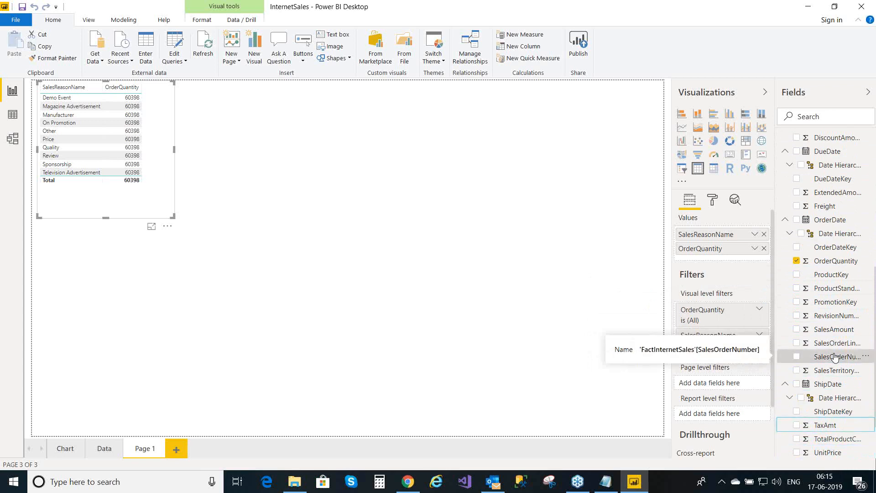
pyautogui.press('Tab')
pyautogui.press('Tab')
pyautogui.press('Tab')
pyautogui.press('Tab')
pyautogui.press('Tab')
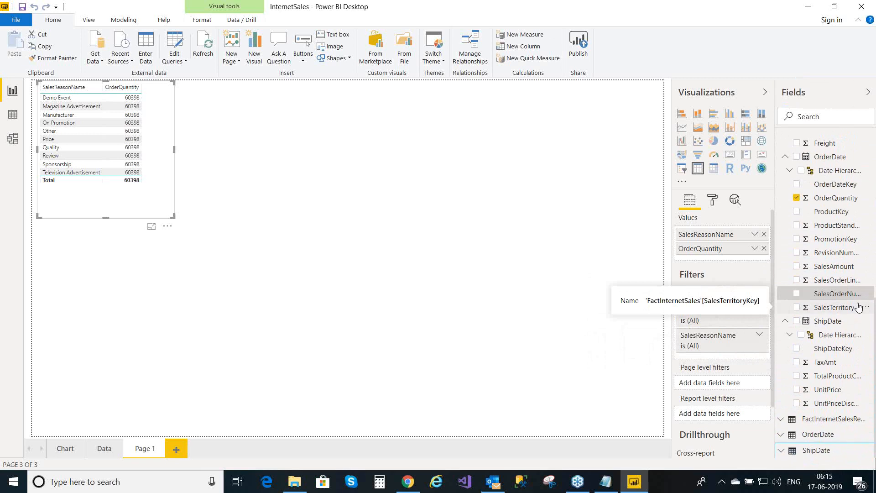
pyautogui.press('Up')
pyautogui.press('Up')
pyautogui.press('Up')
pyautogui.press('Up')
pyautogui.press('Up')
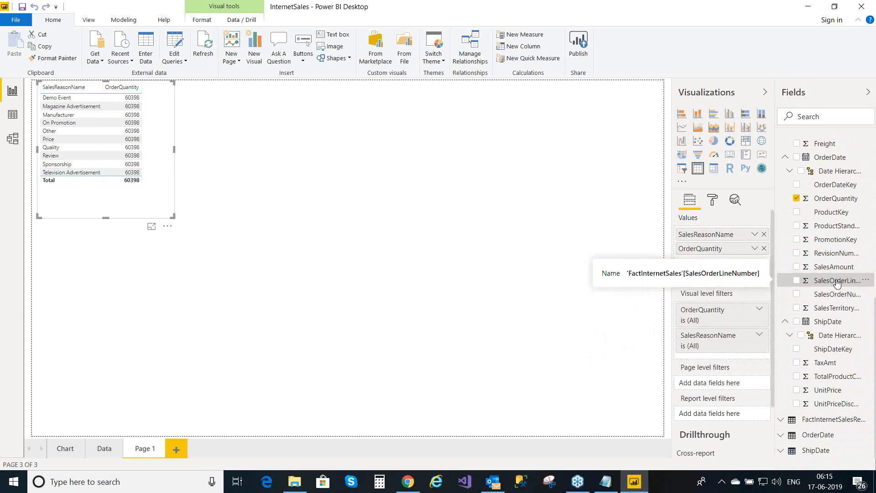
pyautogui.press('Up')
pyautogui.press('Up')
pyautogui.press('Up')
pyautogui.press('Up')
pyautogui.press('Up')
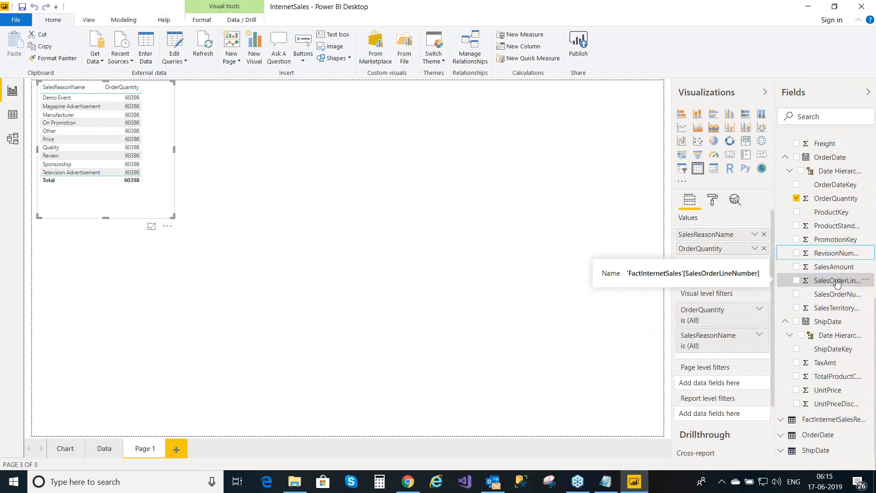
pyautogui.press('Up')
pyautogui.press('Up')
pyautogui.press('Up')
pyautogui.press('Up')
pyautogui.press('Up')
pyautogui.press('Up')
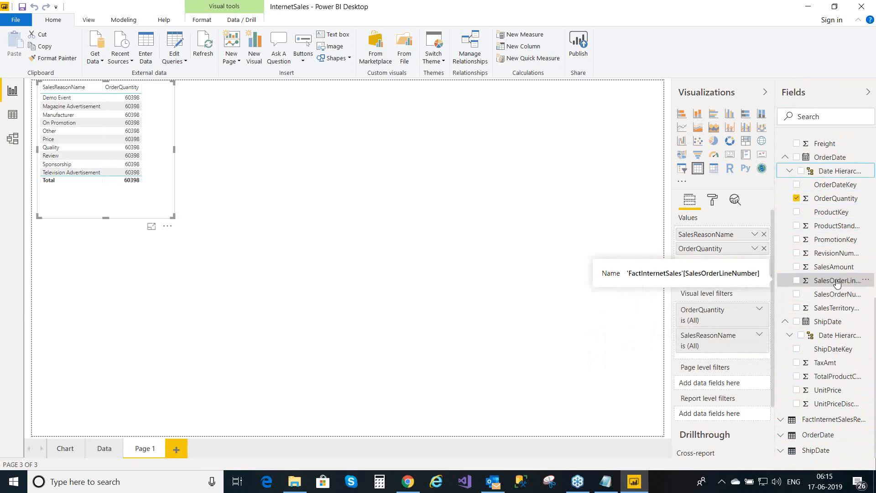
pyautogui.press('Up')
pyautogui.press('Up')
pyautogui.press('Up')
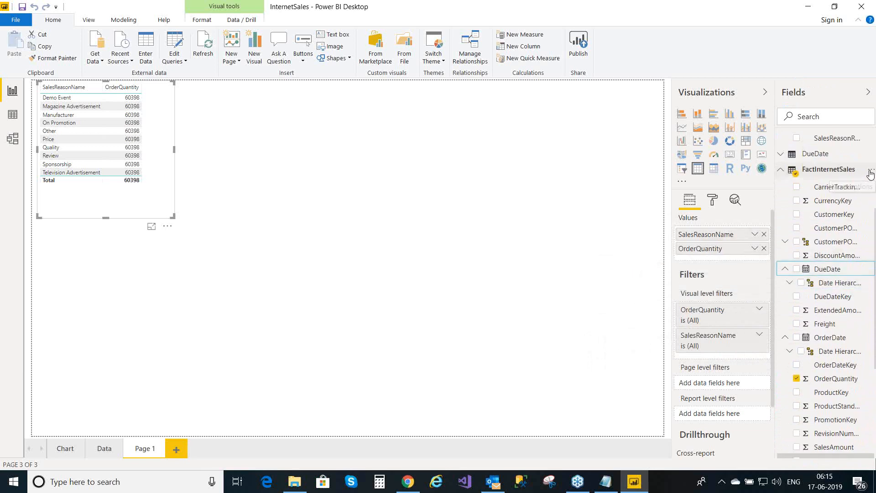
pyautogui.click(870, 172)
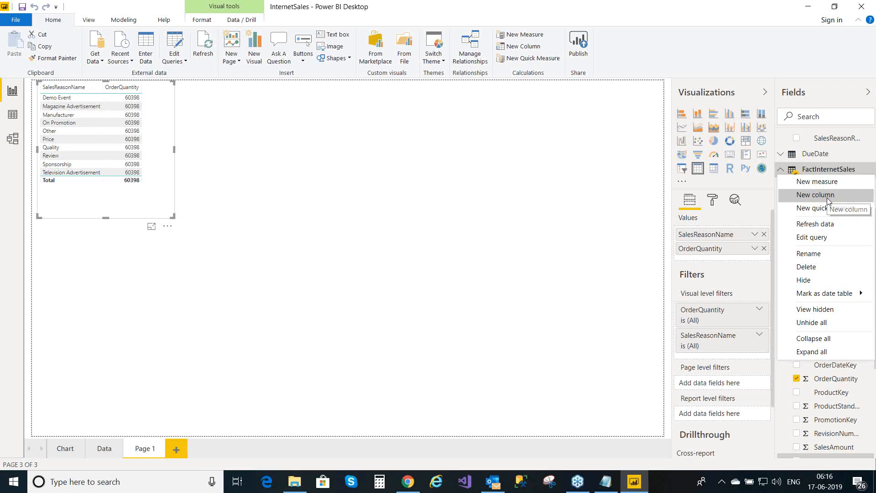
pyautogui.click(828, 201)
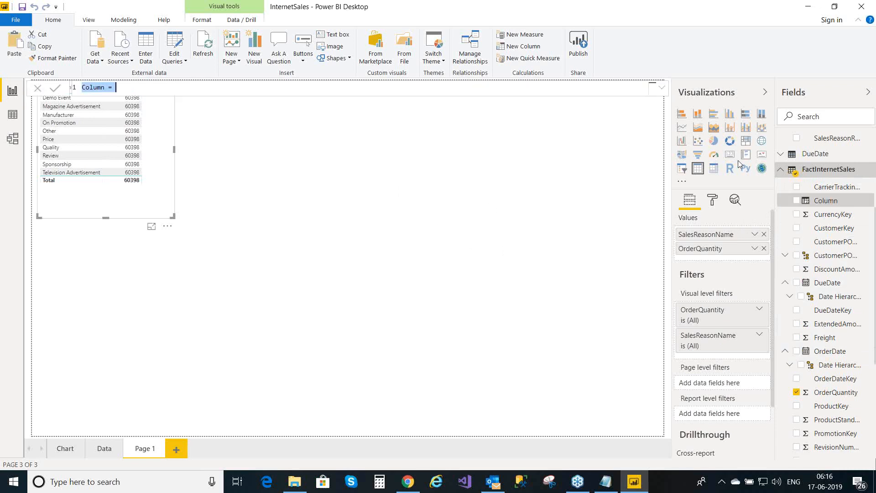
# - Name the new column OrderNo and start CONCATENATE with FactInternetSales[SalesOrderNumber]
pyautogui.click(103, 87)
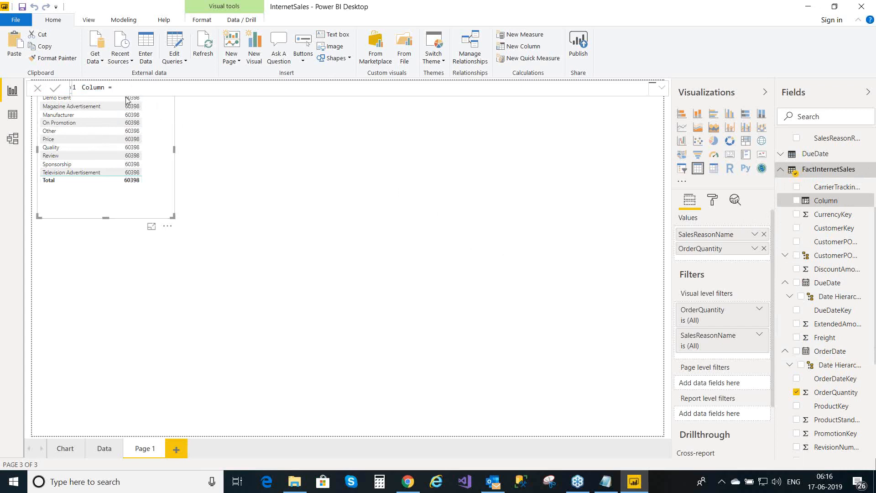
pyautogui.doubleClick(103, 87)
pyautogui.click(107, 87)
pyautogui.press('BackSpace')
pyautogui.press('BackSpace')
pyautogui.press('BackSpace')
pyautogui.press('BackSpace')
pyautogui.press('BackSpace')
pyautogui.write('0')
pyautogui.write('rder')
pyautogui.write('Nu')
pyautogui.write('co')
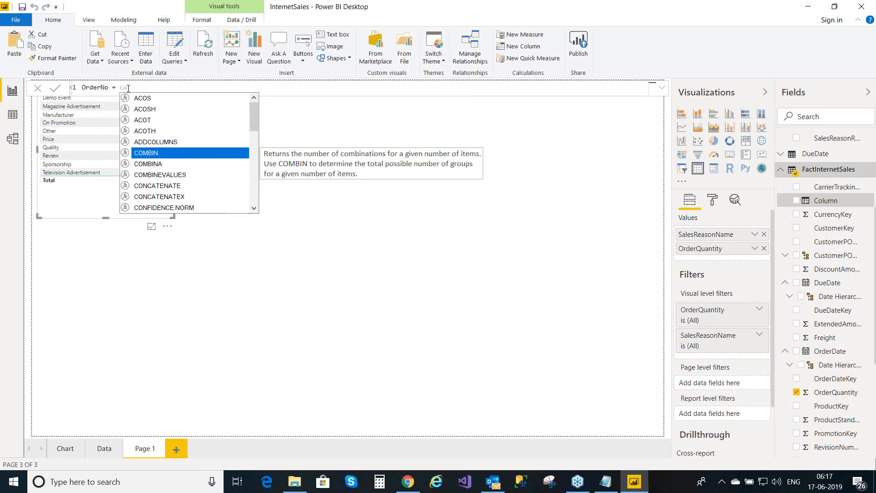
pyautogui.write('ncate')
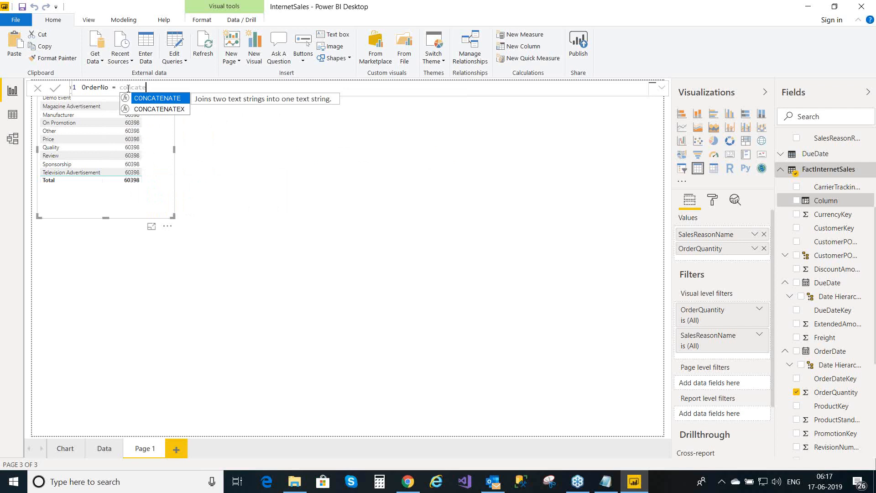
pyautogui.write('nate')
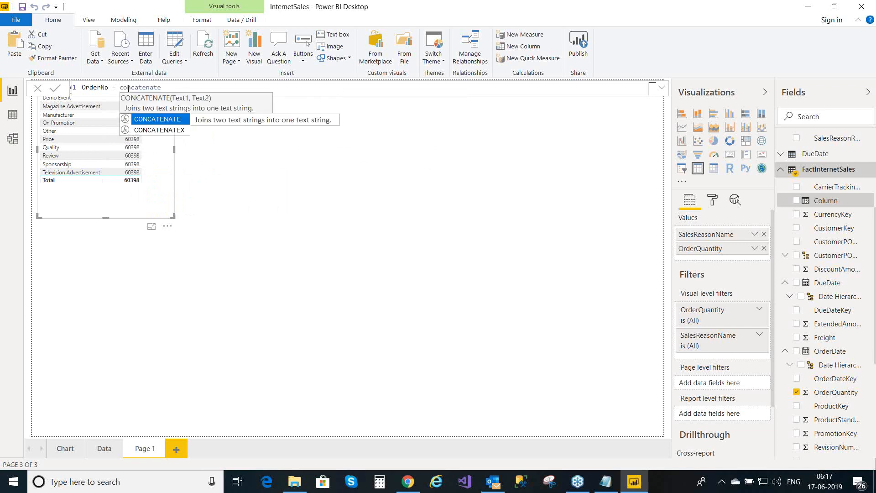
pyautogui.click(174, 123)
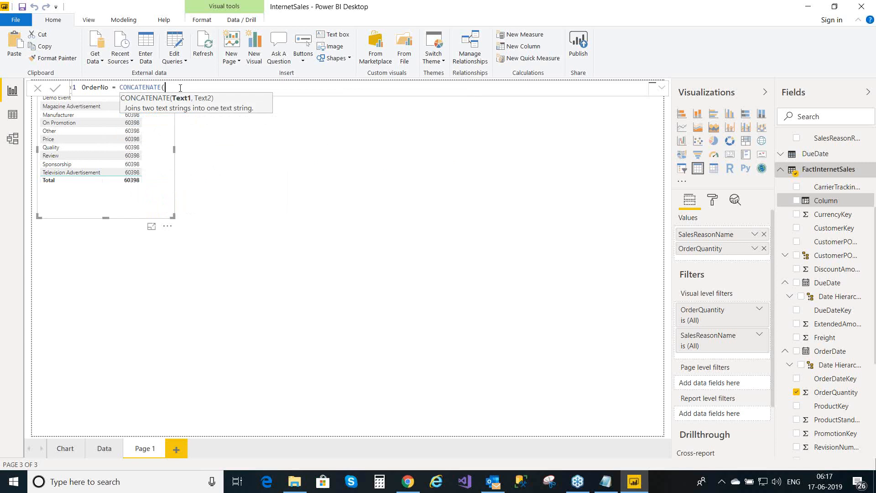
pyautogui.write('sale')
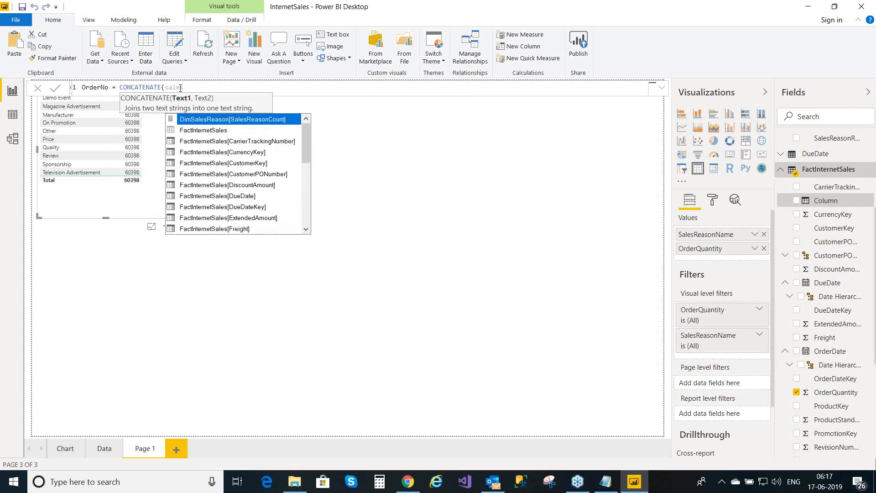
pyautogui.write('s')
pyautogui.write('orde')
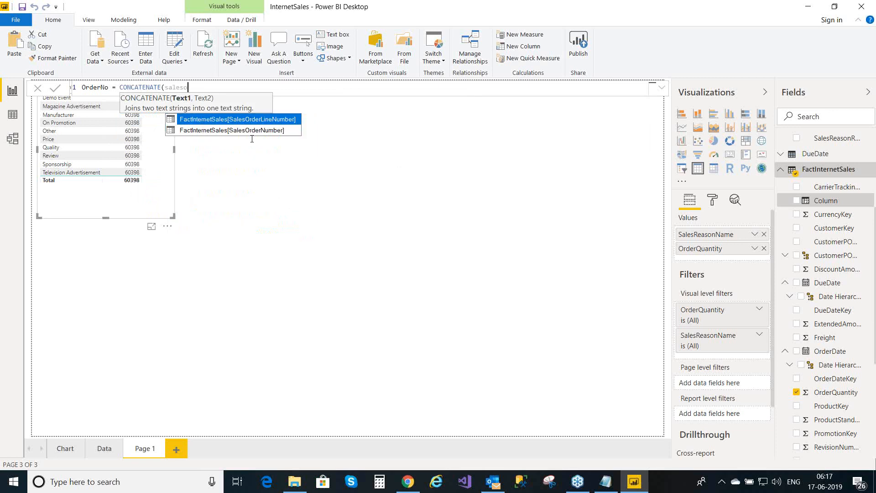
pyautogui.write('r')
pyautogui.doubleClick(265, 131)
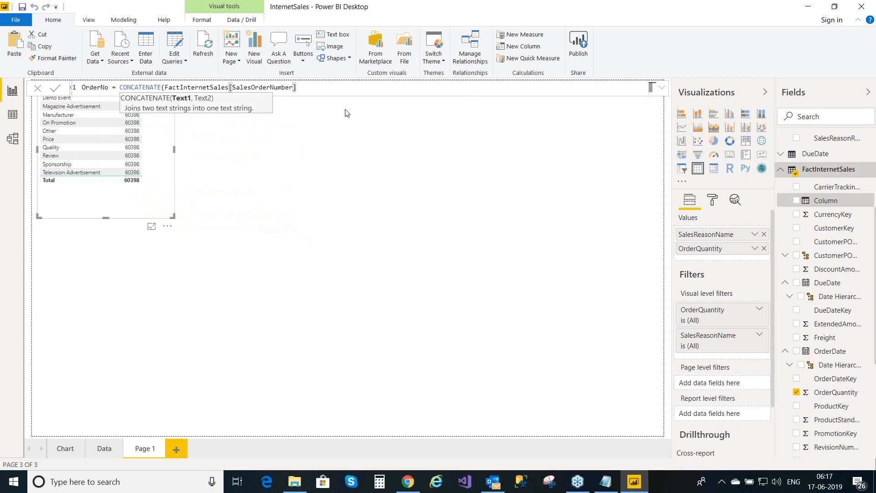
# - Nest CONCATENATE(" ", FactInternetSales[SalesOrderLineNumber]), close the brackets and commit OrderNo
pyautogui.write(',con')
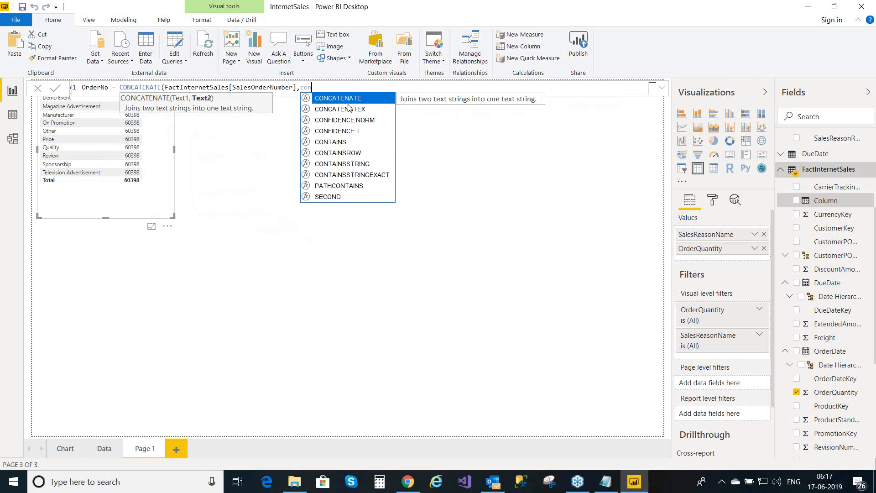
pyautogui.click(352, 100)
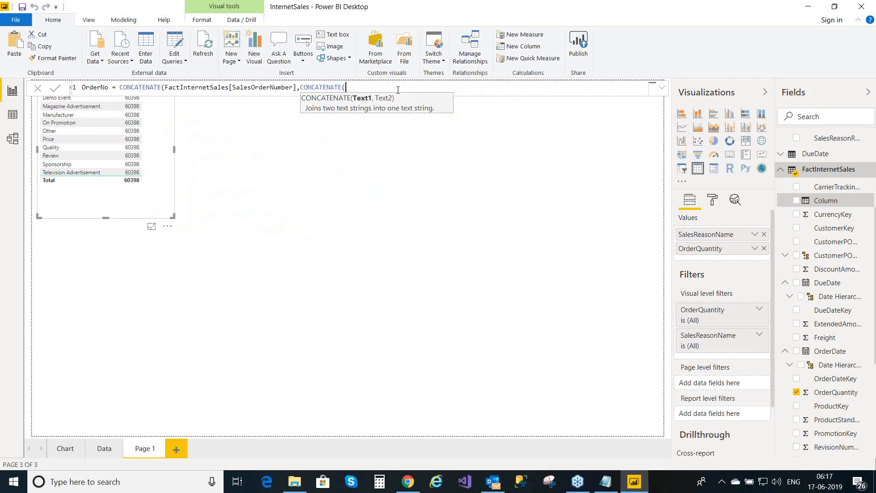
pyautogui.write('"')
pyautogui.write(' "')
pyautogui.write(',')
pyautogui.write('sal')
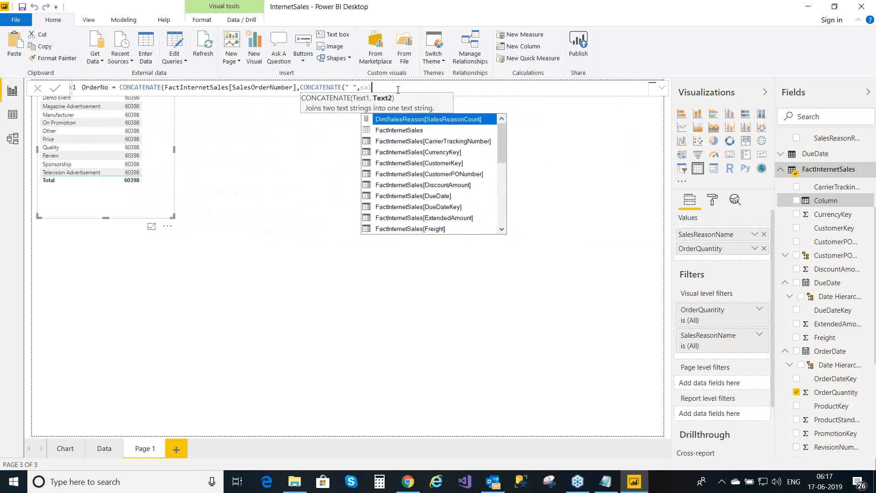
pyautogui.write('esorder')
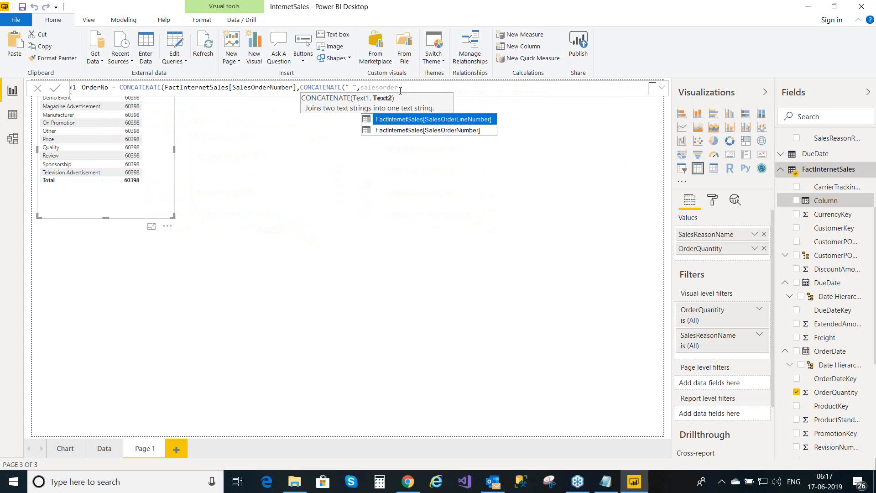
pyautogui.click(432, 120)
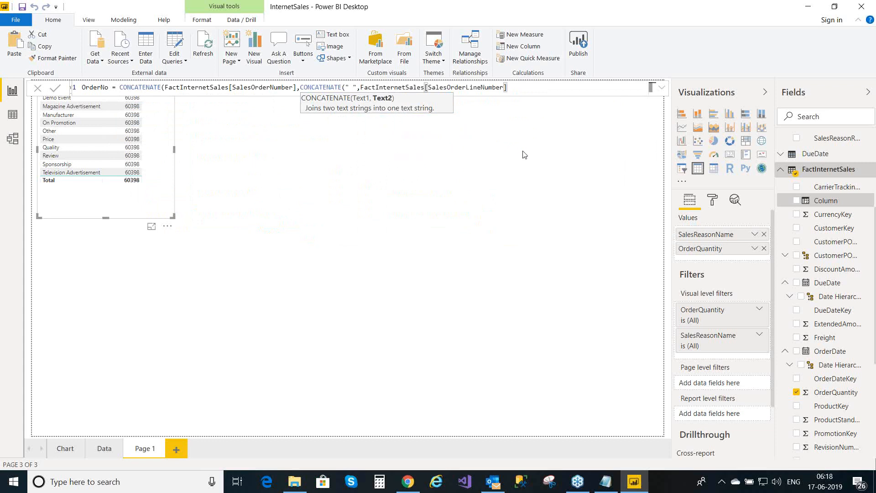
pyautogui.write(')')
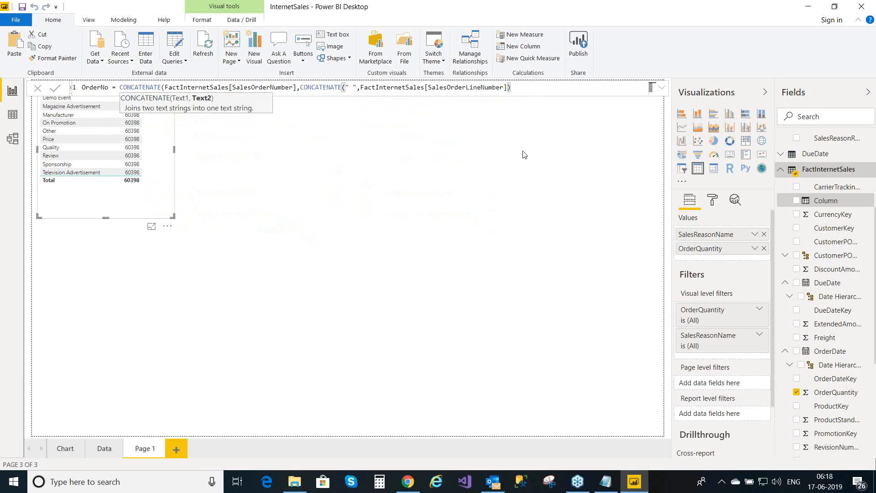
pyautogui.write(')')
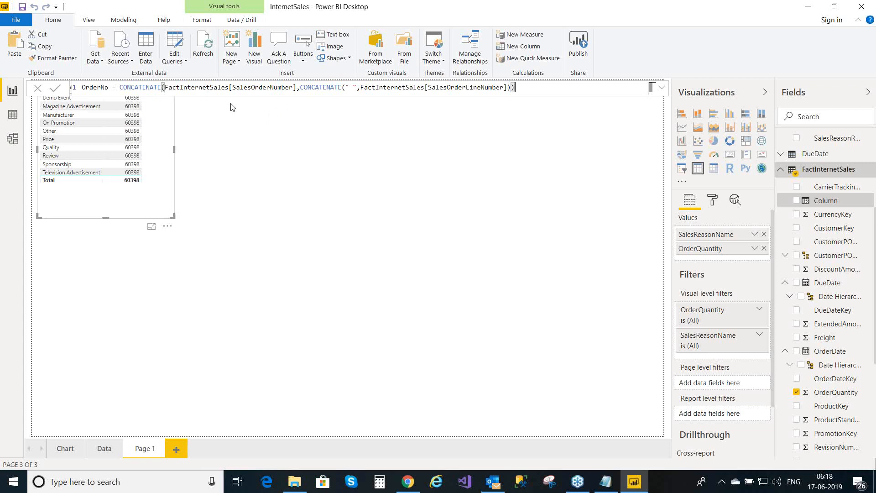
pyautogui.click(55, 92)
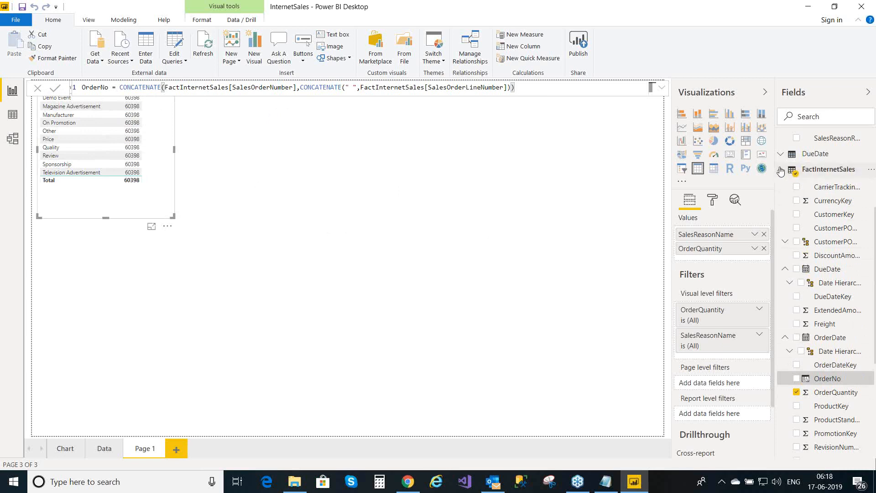
# - Collapse FactInternetSales and expand FactInternetSalesReason in the Fields pane
pyautogui.click(780, 171)
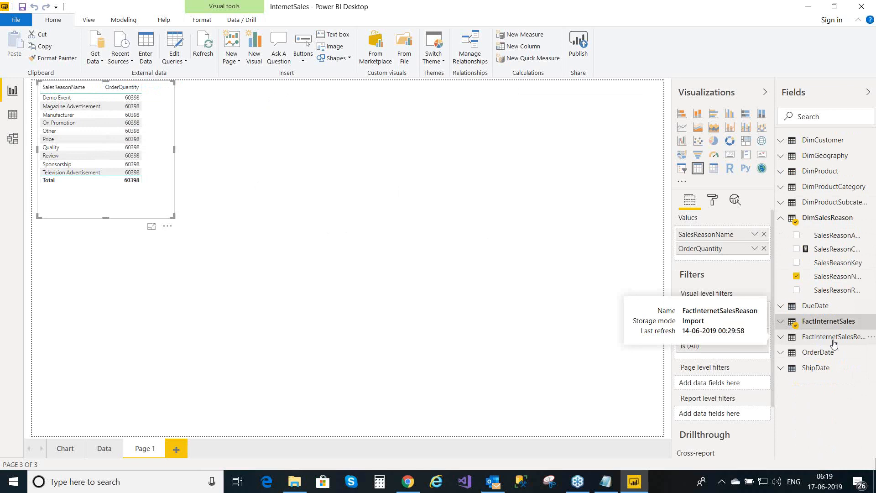
pyautogui.click(781, 337)
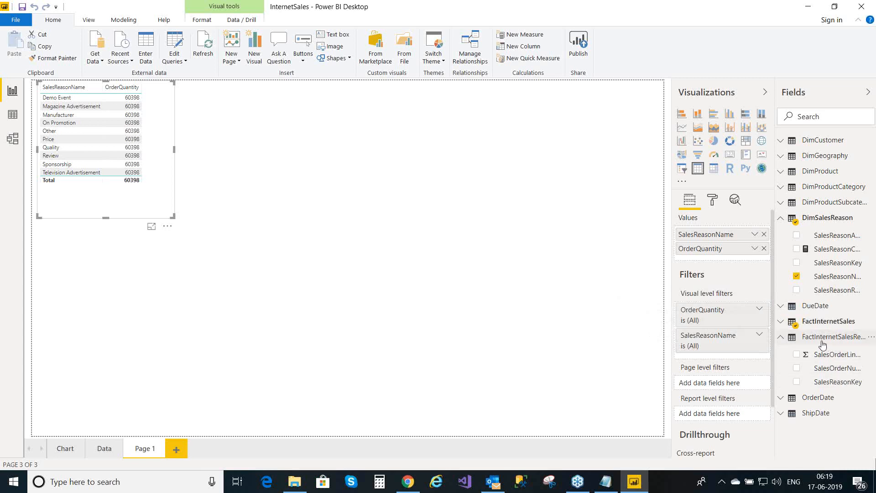
# - Add an OrderNo column to FactInternetSalesReason starting CONCATENATE(FactInternetSalesReason[SalesOrderNumber]
pyautogui.click(871, 339)
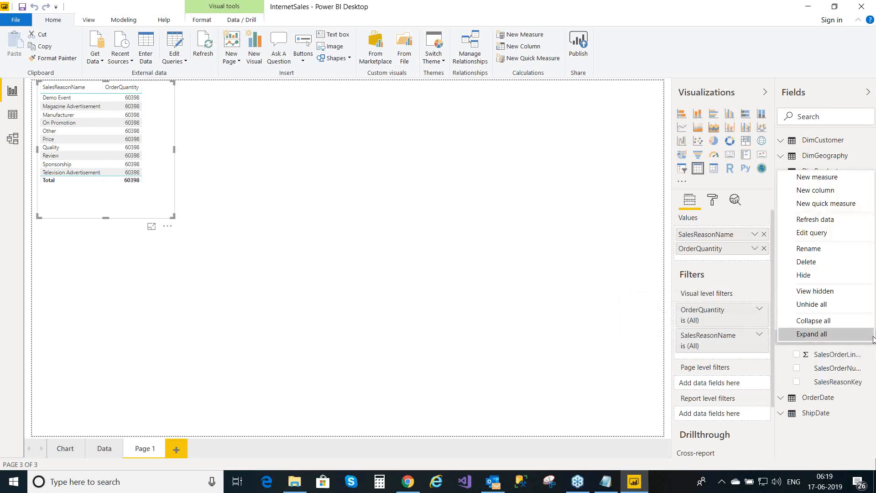
pyautogui.click(815, 190)
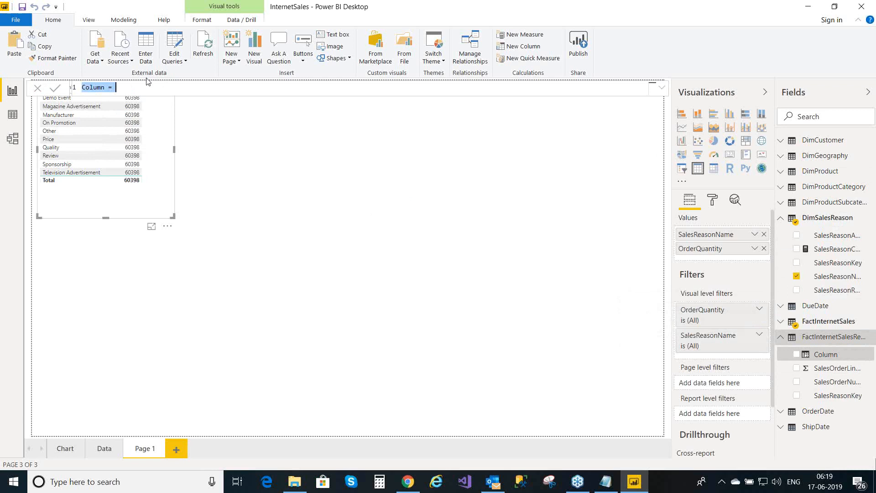
pyautogui.click(106, 87)
pyautogui.press('BackSpace')
pyautogui.press('BackSpace')
pyautogui.press('BackSpace')
pyautogui.press('BackSpace')
pyautogui.press('BackSpace')
pyautogui.press('BackSpace')
pyautogui.write('OrderNo = conca')
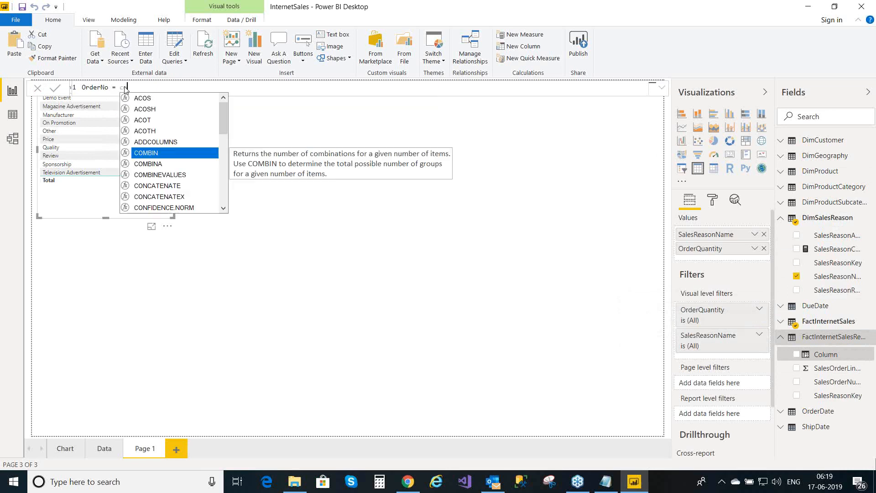
pyautogui.write('te')
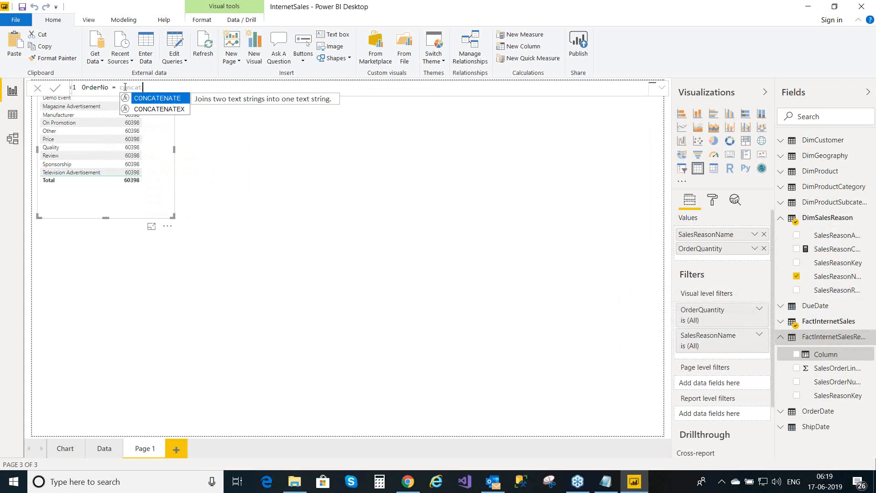
pyautogui.click(168, 101)
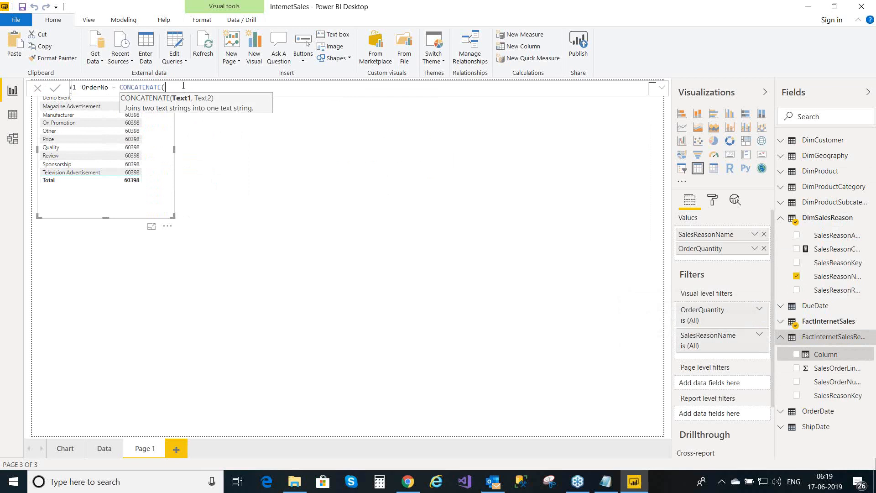
pyautogui.write('sa')
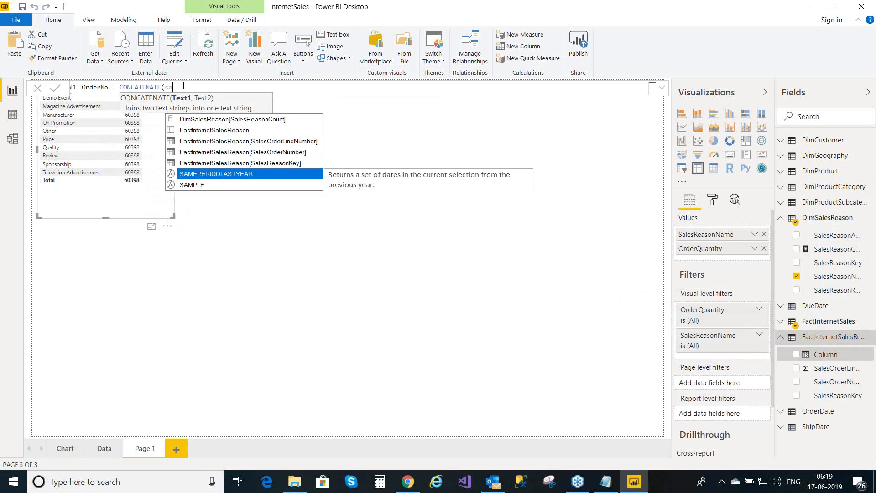
pyautogui.doubleClick(278, 152)
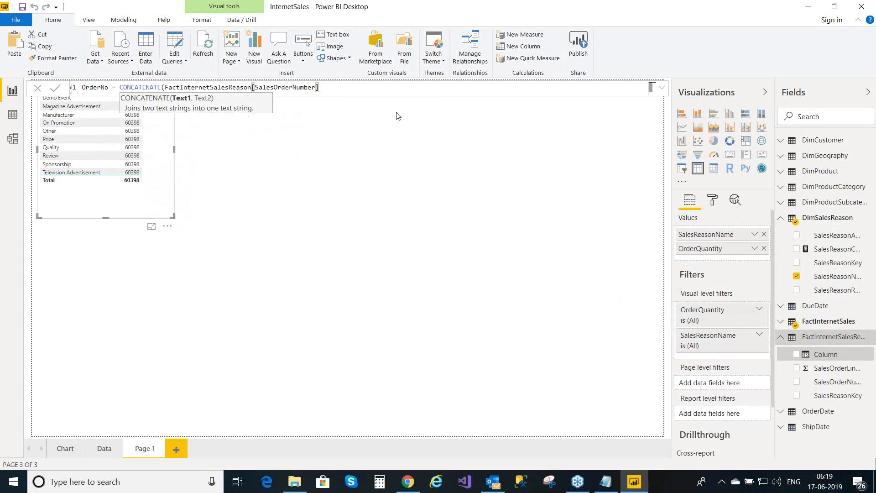
# - Add a nested CONCATENATE(" ", …) and commit the unfinished formula, opening another new column
pyautogui.write(',conc')
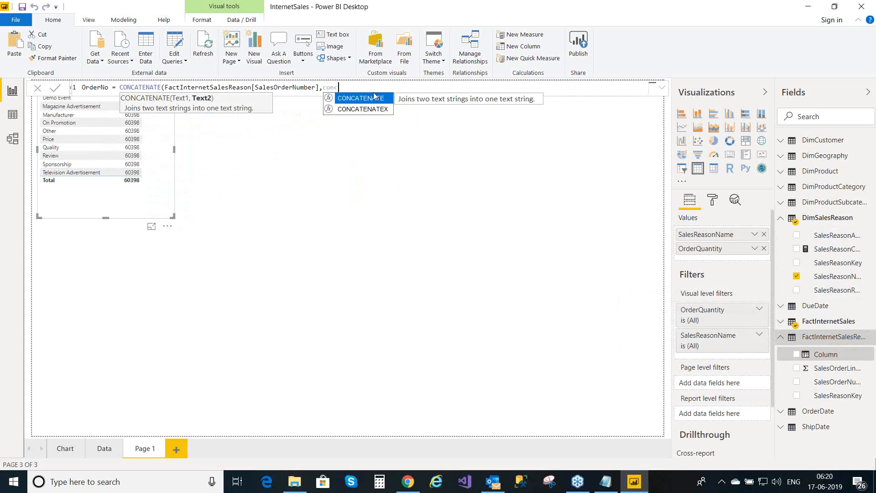
pyautogui.click(373, 98)
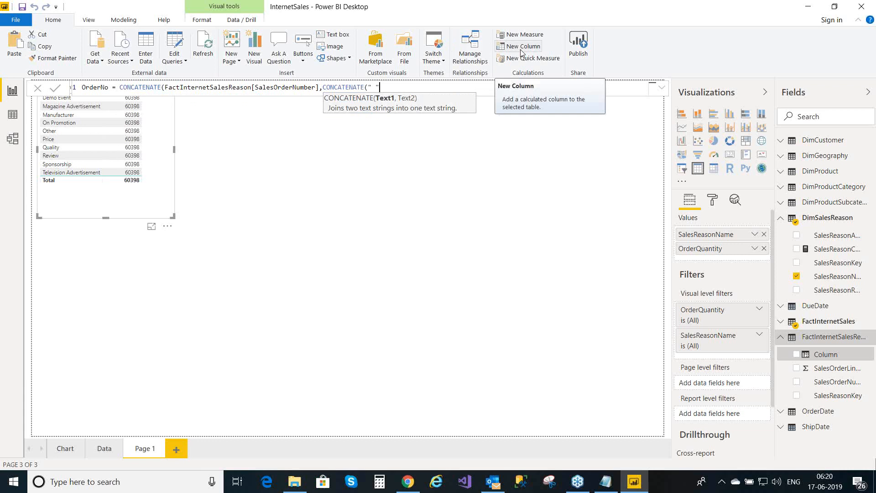
pyautogui.write('" ",')
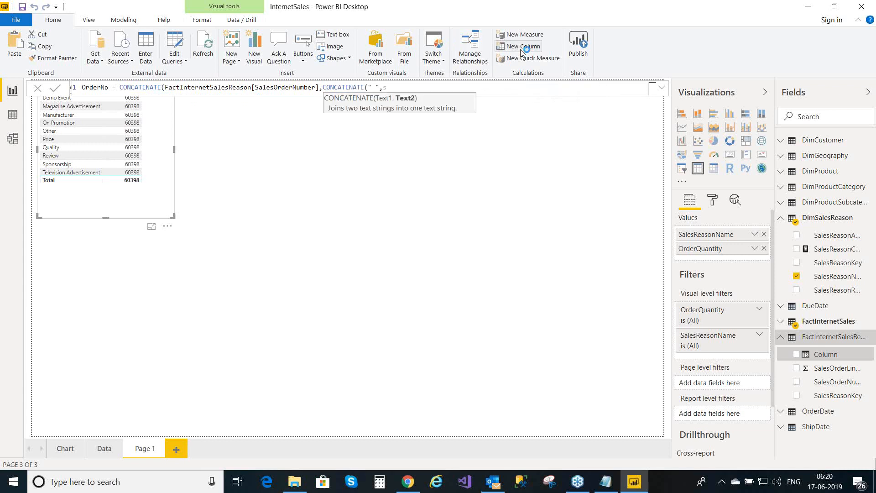
pyautogui.write('s')
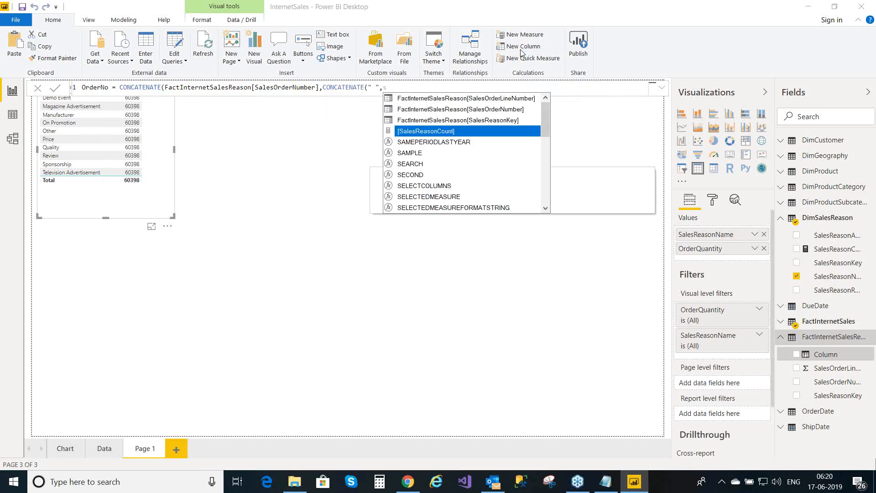
pyautogui.click(512, 94)
pyautogui.press('Return')
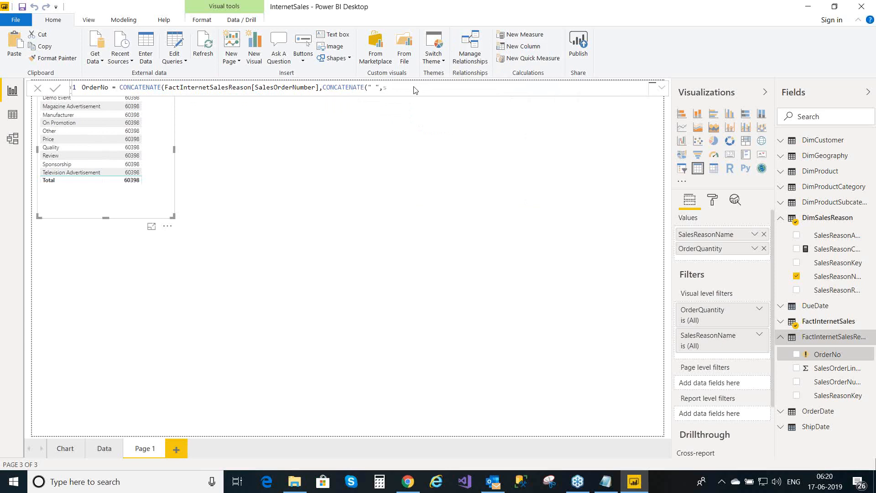
pyautogui.write('ale')
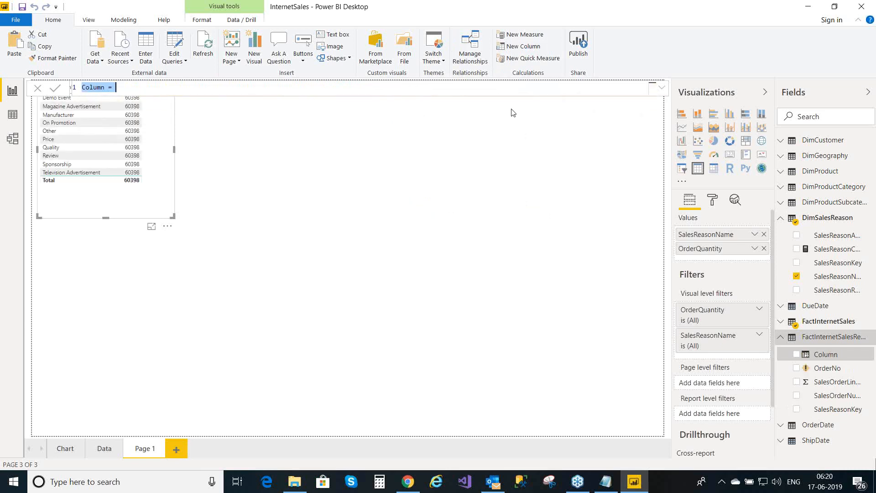
# - Start the new column's formula with CONCATENATE(FactInternetSalesReason[SalesOrderNumber]
pyautogui.click(662, 93)
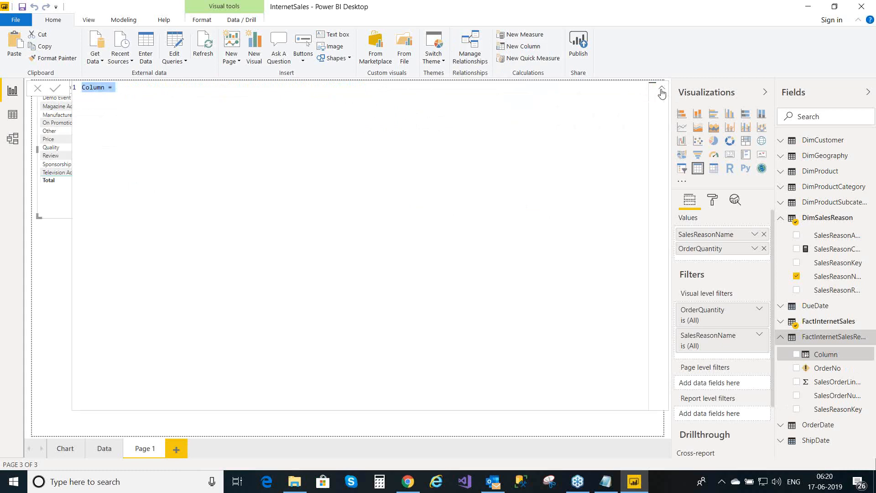
pyautogui.click(150, 93)
pyautogui.click(663, 91)
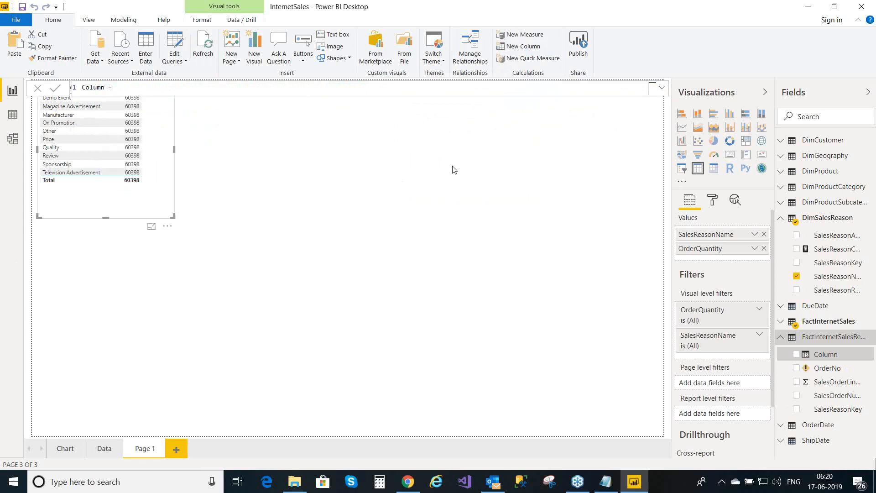
pyautogui.write('con')
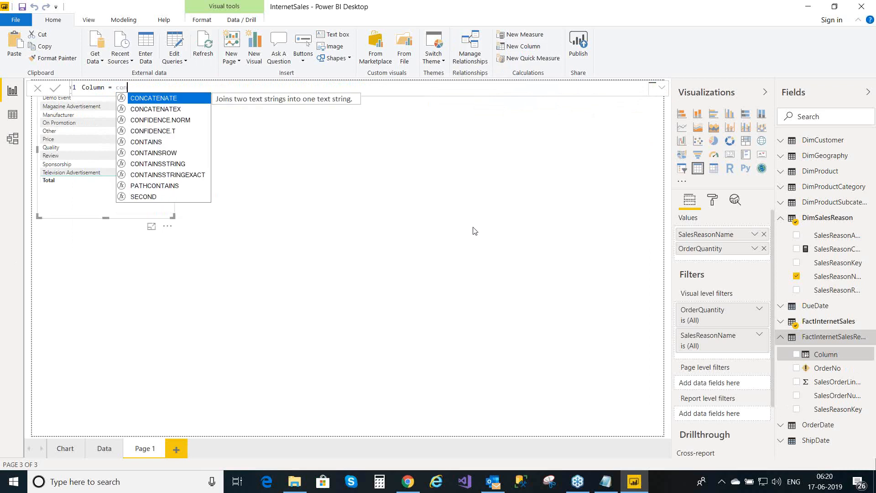
pyautogui.click(177, 99)
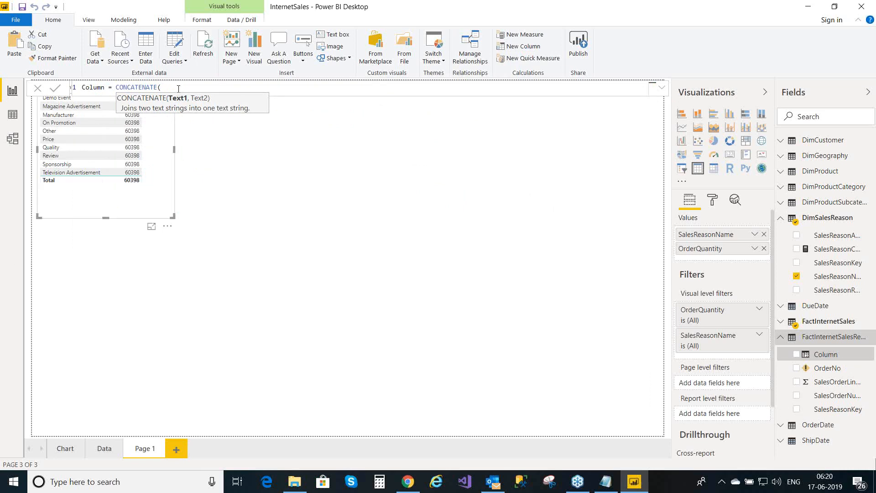
pyautogui.write('sa')
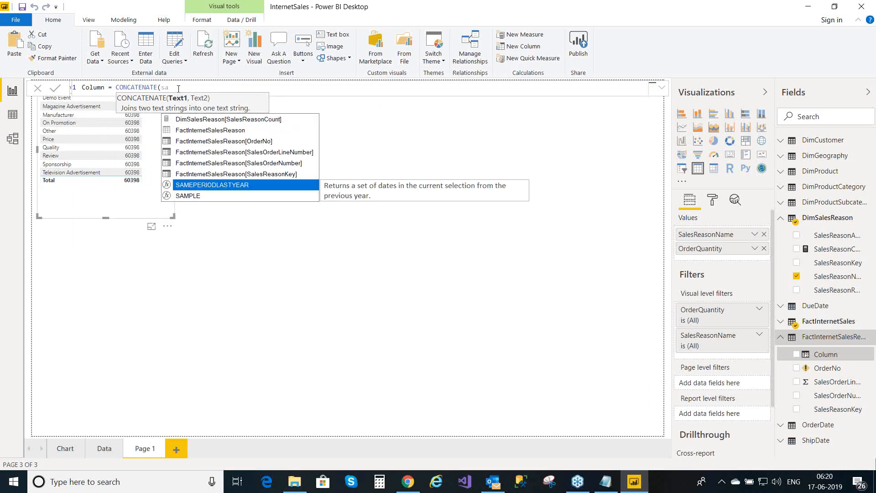
pyautogui.write('les')
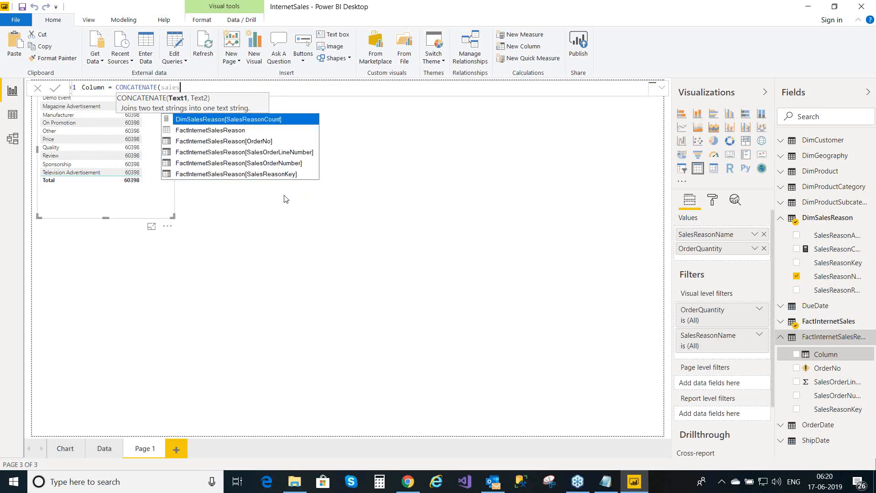
pyautogui.click(291, 164)
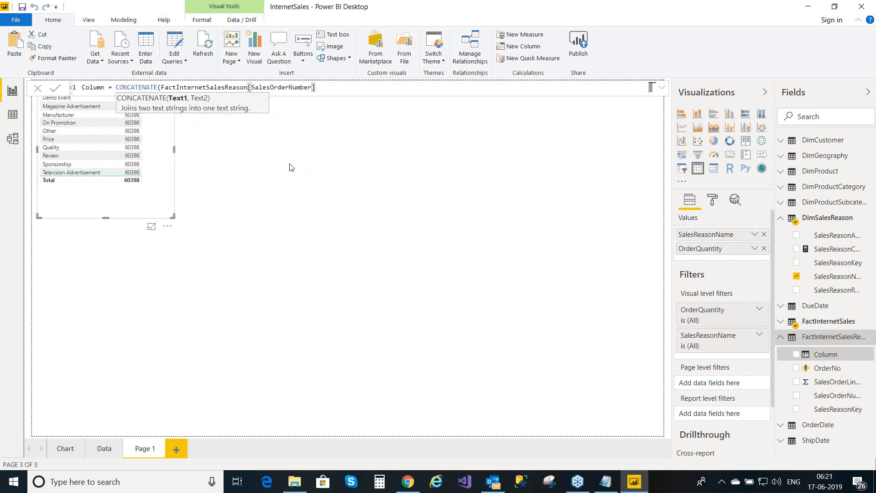
# - Nest CONCATENATE(" ", FactInternetSalesReason[SalesOrderLineNumber]) and close both brackets
pyautogui.write(',conc')
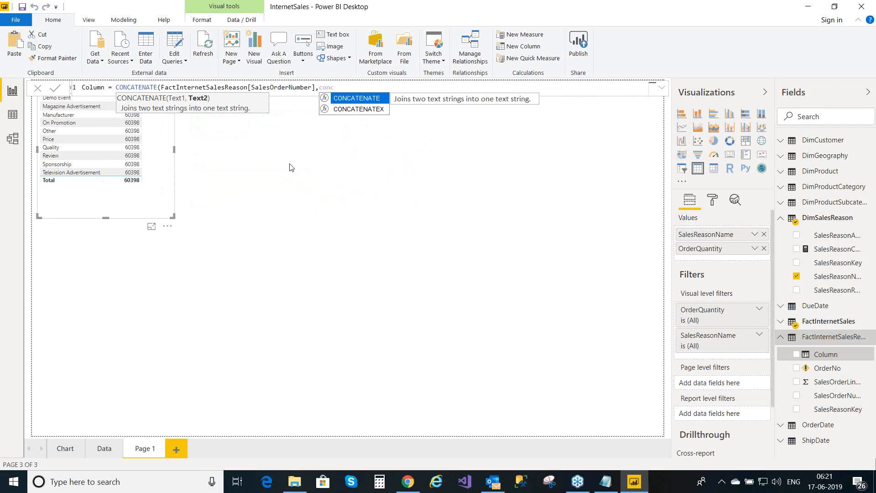
pyautogui.click(363, 98)
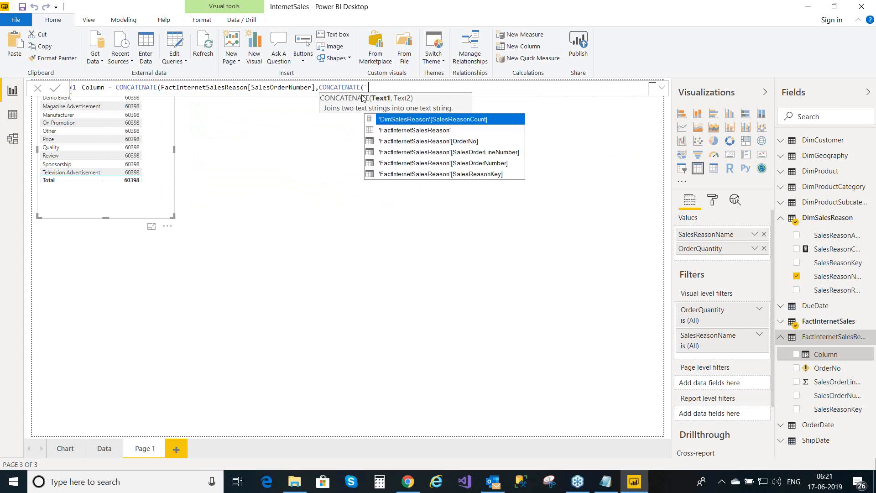
pyautogui.write('" ",')
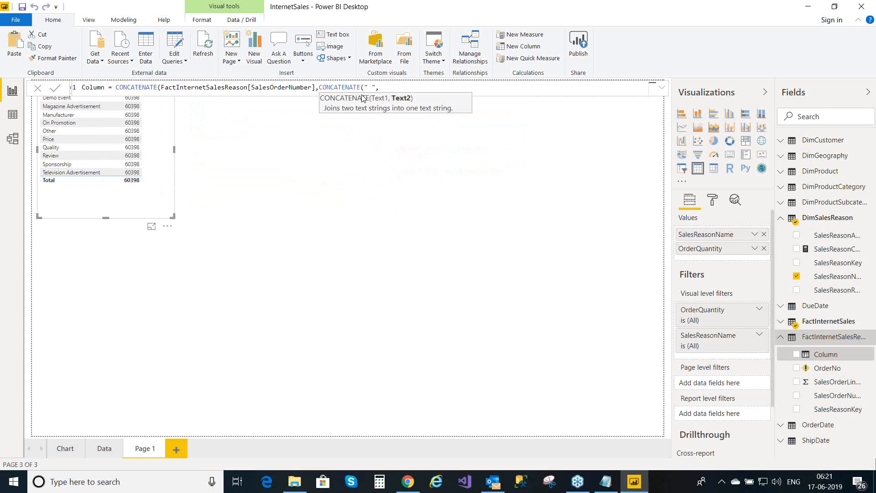
pyautogui.write('sales')
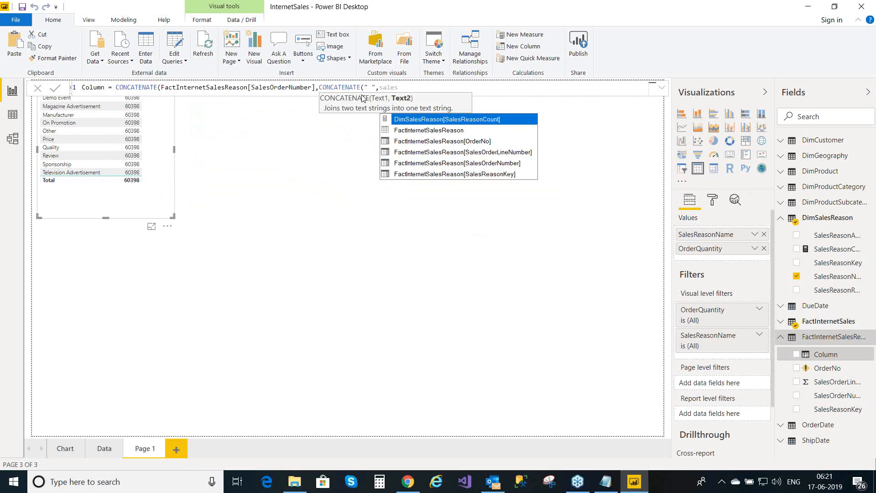
pyautogui.click(503, 157)
pyautogui.doubleClick(503, 157)
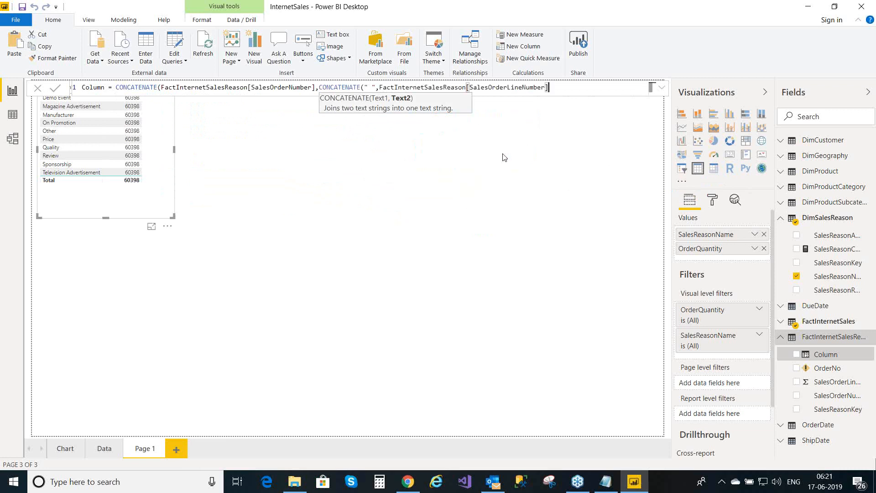
pyautogui.write(')')
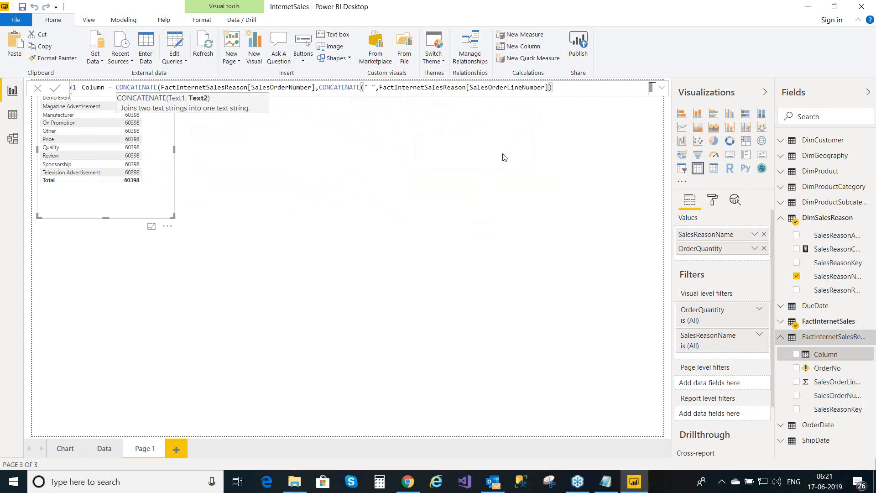
pyautogui.write(')')
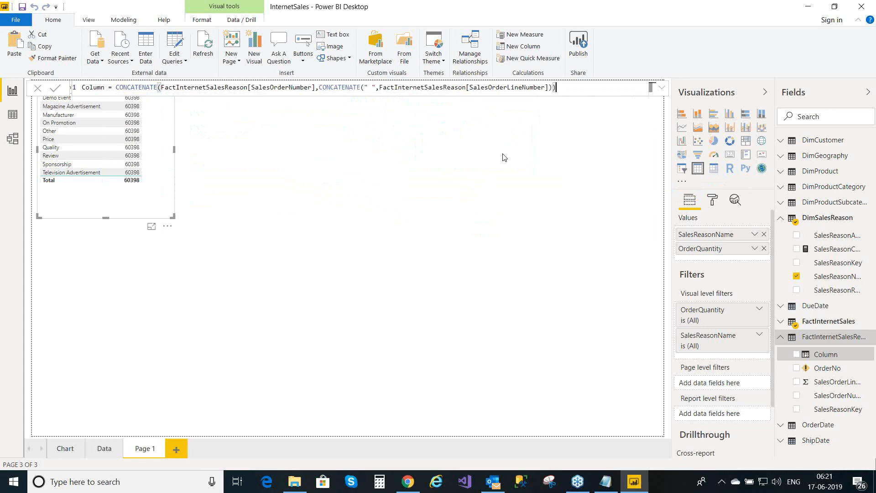
# - Rename the column in the formula to OrderNo
pyautogui.doubleClick(105, 88)
pyautogui.press('BackSpace')
pyautogui.press('BackSpace')
pyautogui.press('BackSpace')
pyautogui.press('BackSpace')
pyautogui.press('BackSpace')
pyautogui.press('BackSpace')
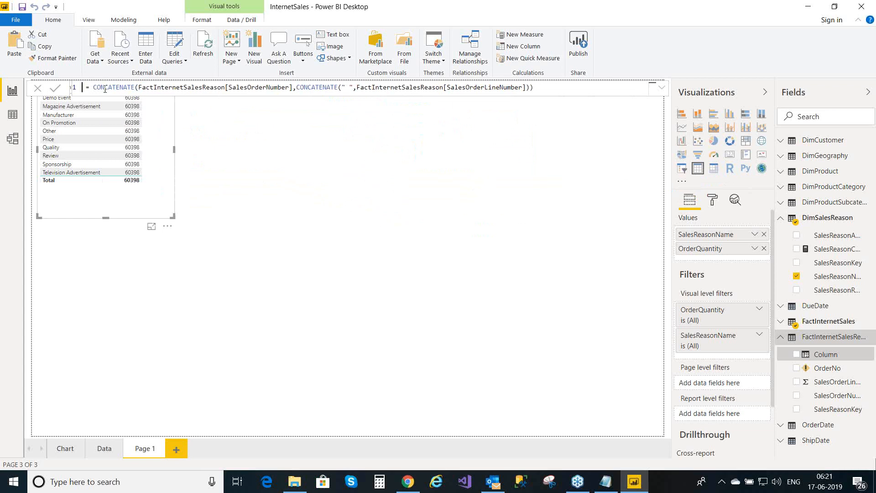
pyautogui.write('OrderN ')
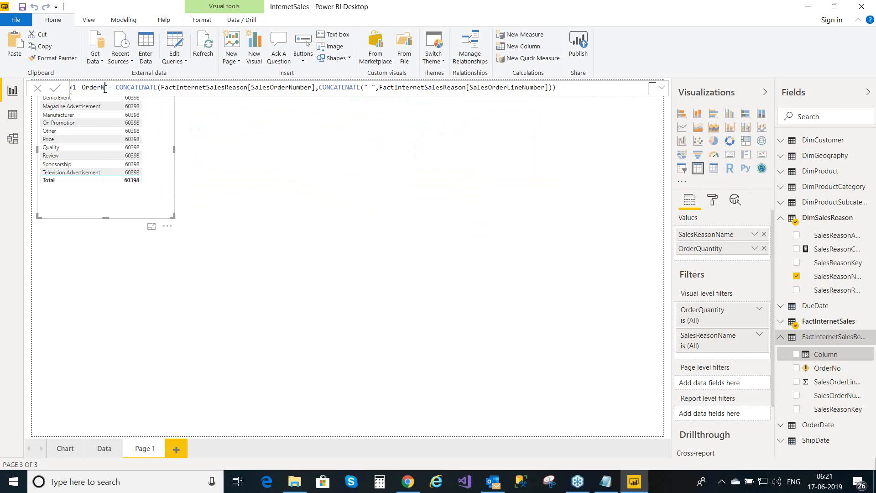
pyautogui.write('o')
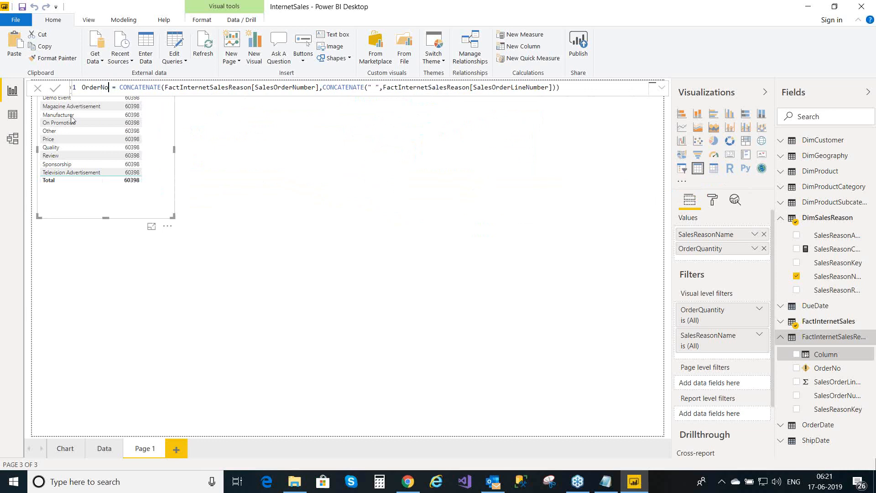
# - Attempt to commit the OrderNo formula and dismiss the duplicate-name error
pyautogui.click(56, 93)
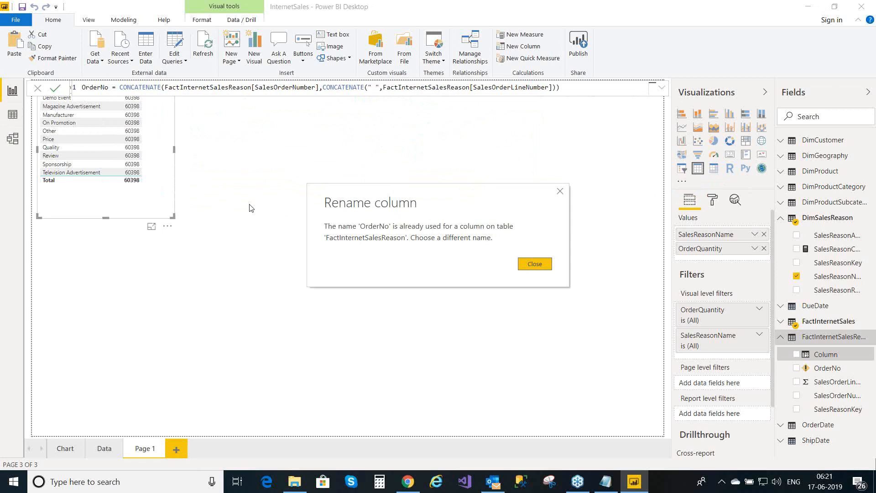
pyautogui.click(535, 263)
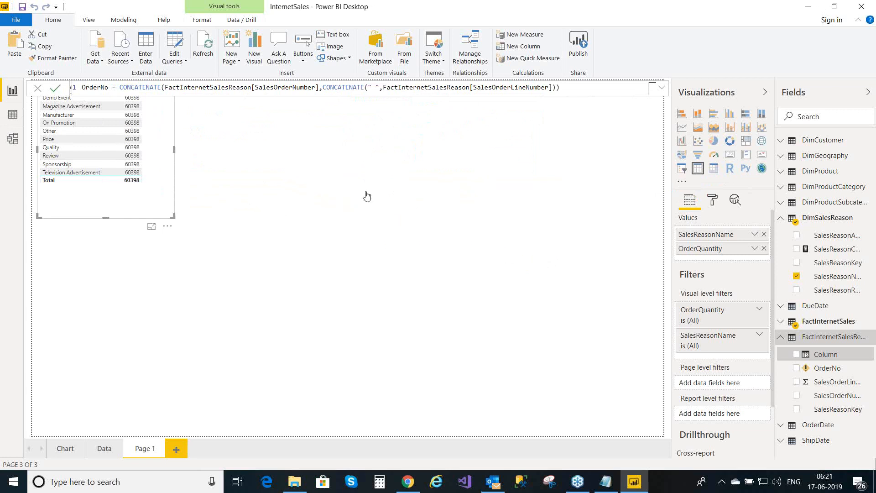
pyautogui.click(827, 358)
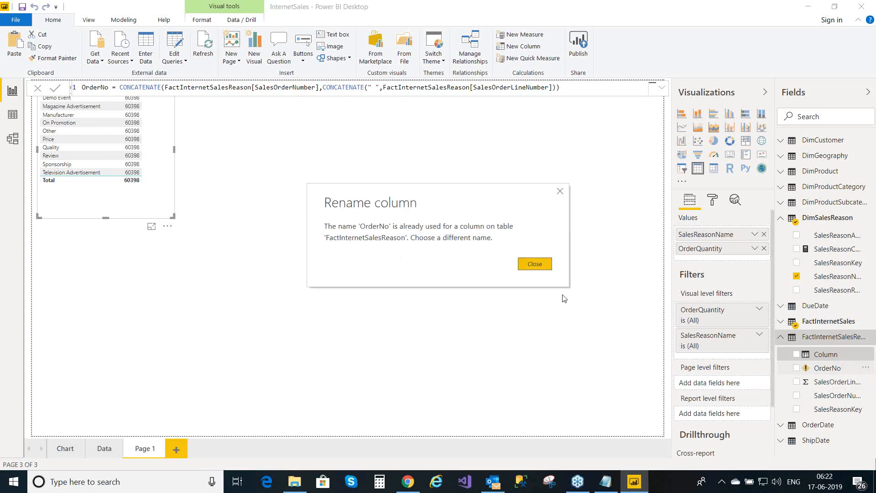
pyautogui.click(534, 264)
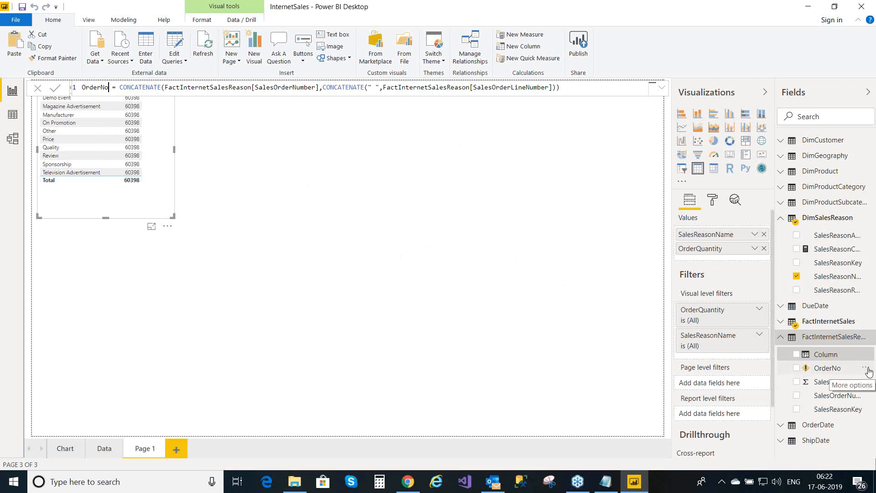
# - Delete the old error-flagged OrderNo column, then commit the new OrderNo formula
pyautogui.click(866, 368)
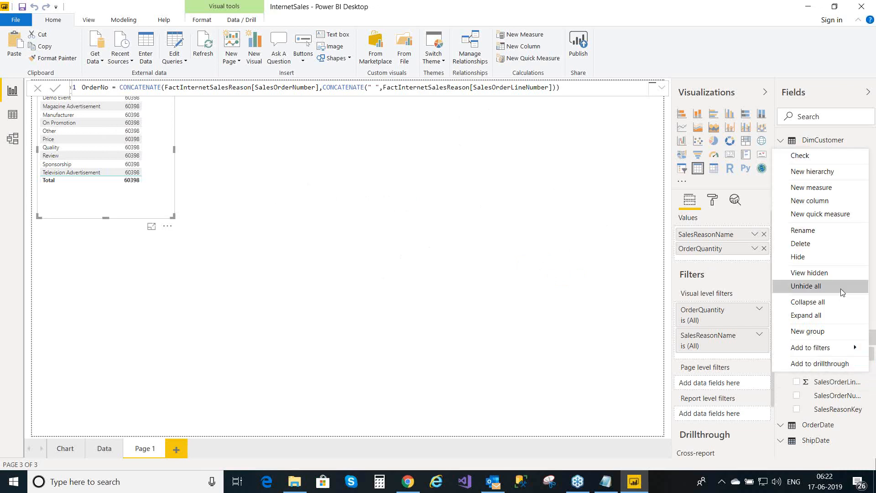
pyautogui.click(812, 244)
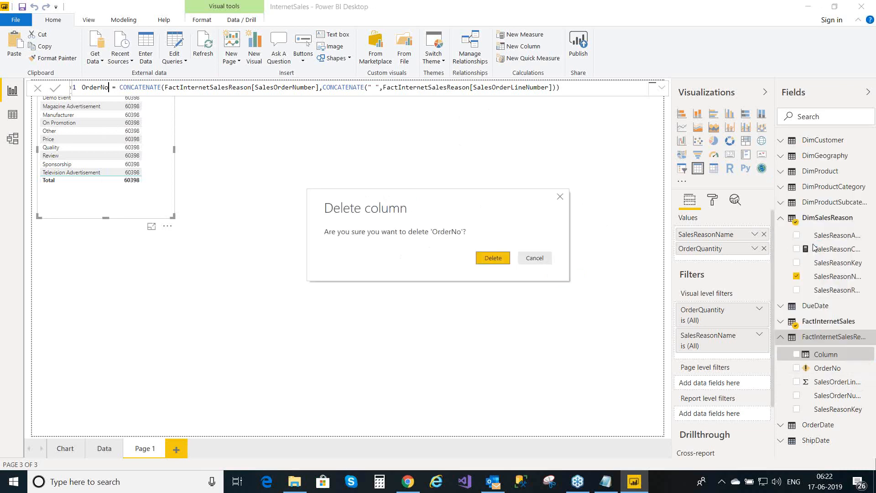
pyautogui.click(500, 259)
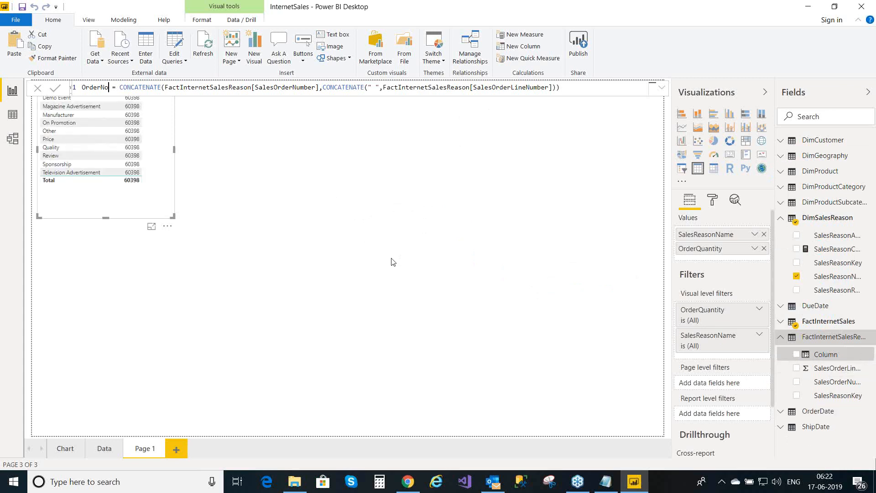
pyautogui.click(563, 87)
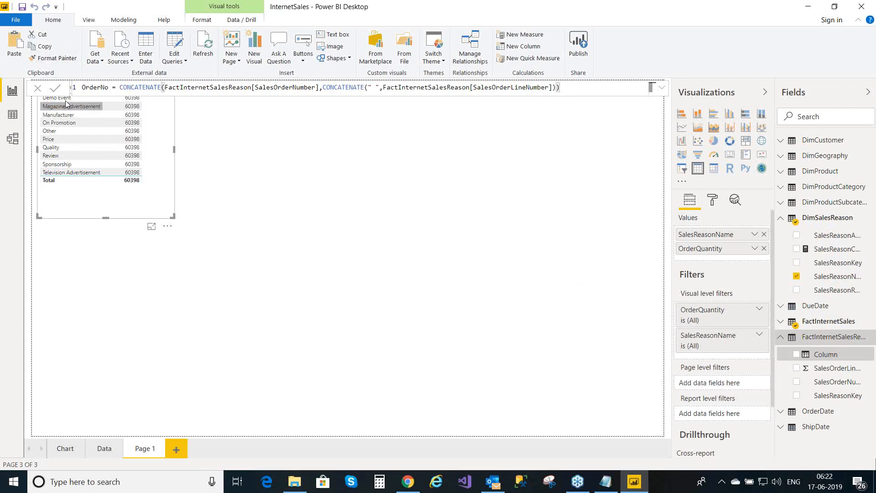
pyautogui.click(54, 93)
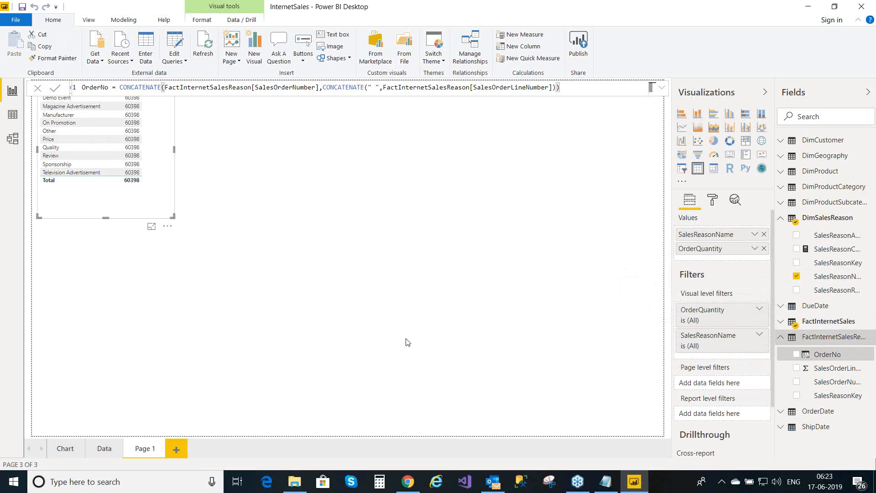
pyautogui.click(249, 269)
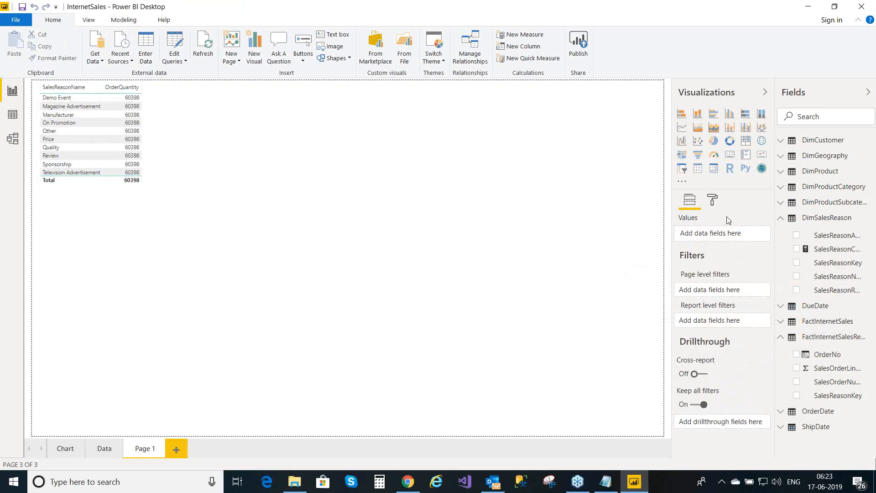
# - Add an empty table visual and position it beside the sales reason table
pyautogui.click(698, 169)
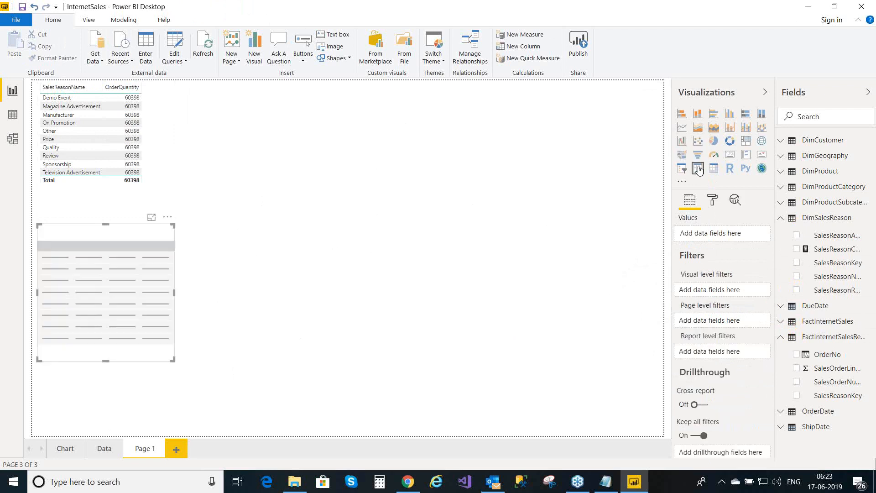
pyautogui.moveTo(109, 233); pyautogui.dragTo(375, 119)
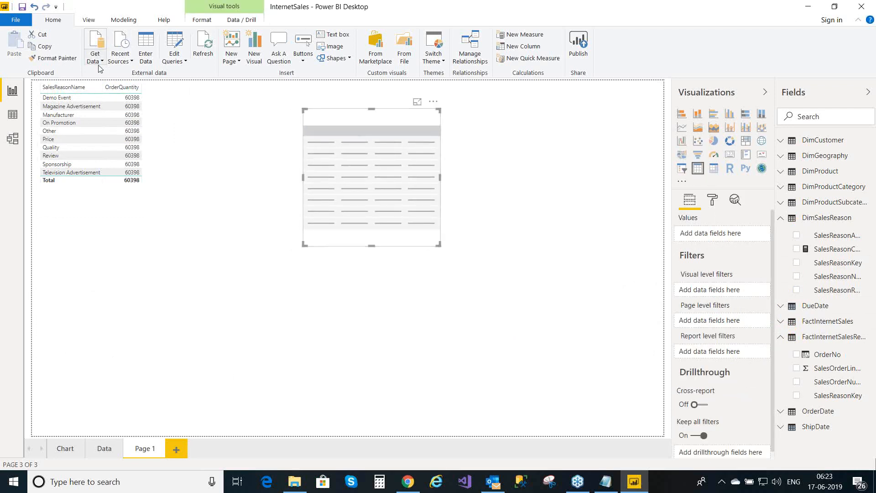
pyautogui.click(137, 133)
pyautogui.moveTo(143, 204); pyautogui.dragTo(211, 250)
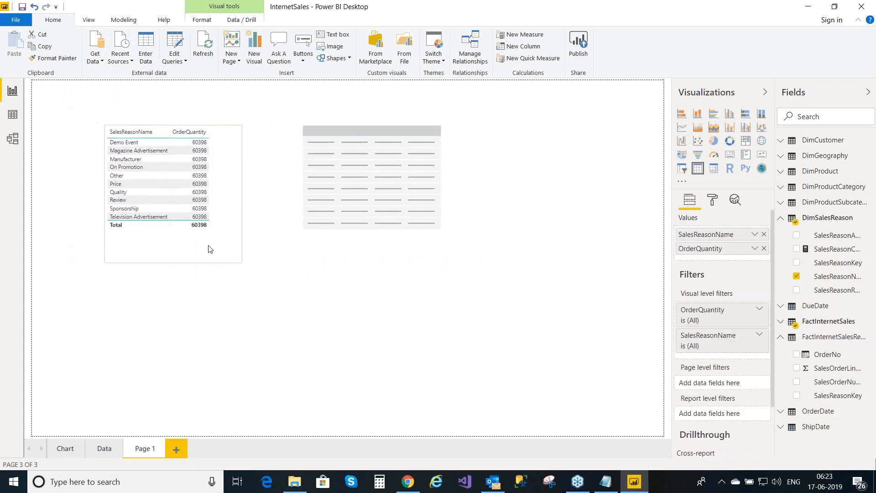
pyautogui.click(362, 121)
pyautogui.moveTo(362, 120); pyautogui.dragTo(392, 149)
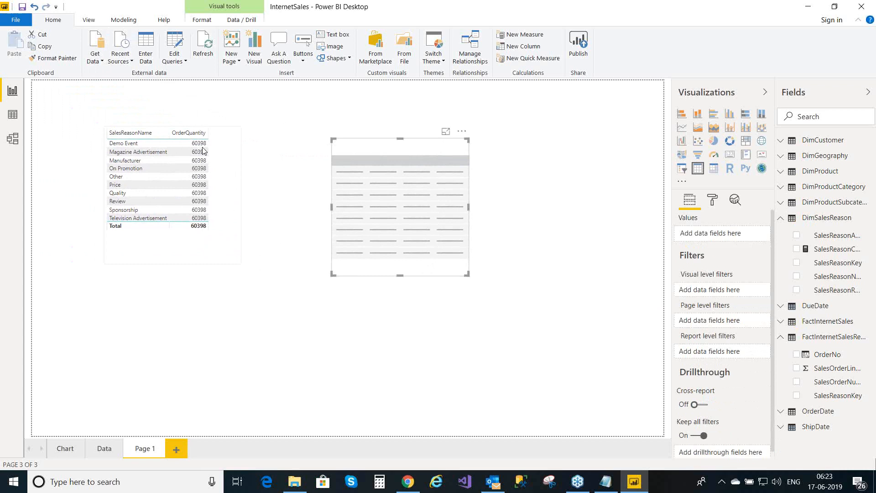
pyautogui.click(194, 132)
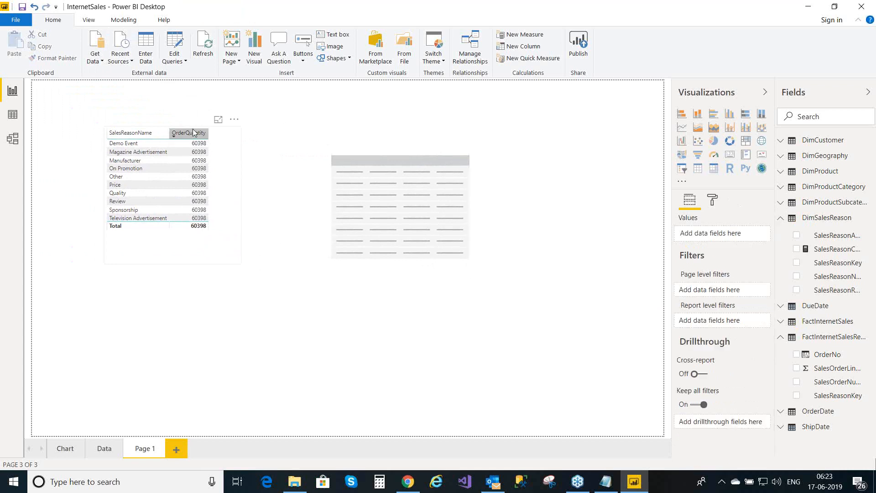
pyautogui.click(171, 258)
pyautogui.moveTo(171, 258); pyautogui.dragTo(199, 271)
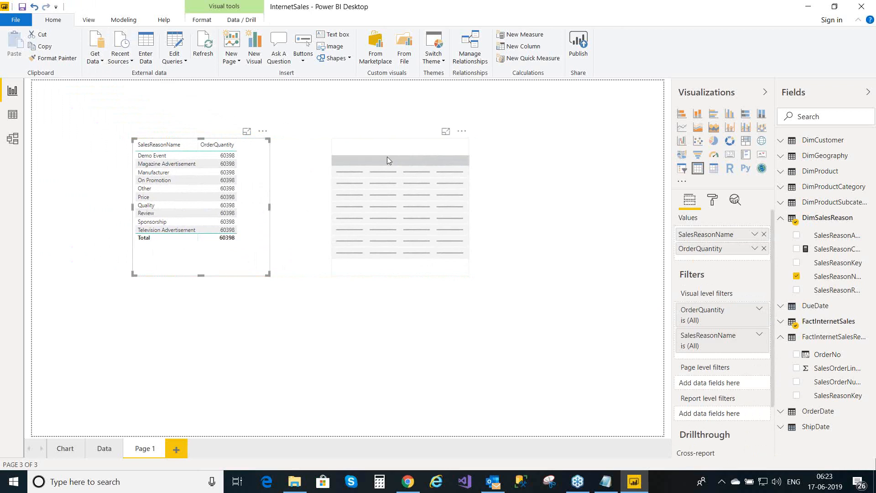
pyautogui.moveTo(396, 146); pyautogui.dragTo(408, 141)
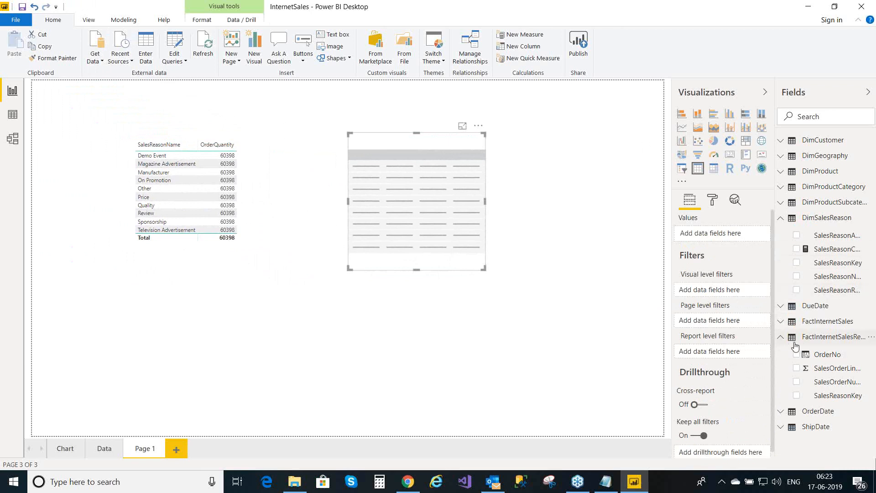
# - Add FactInternetSales OrderNo and DimSalesReason SalesReasonCount to the new table
pyautogui.click(782, 322)
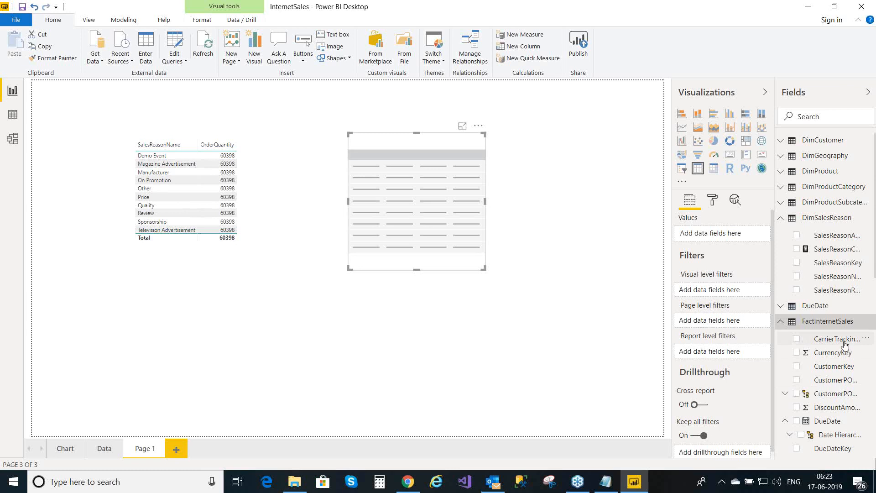
pyautogui.press('Down')
pyautogui.press('Down')
pyautogui.press('Down')
pyautogui.press('Down')
pyautogui.press('Down')
pyautogui.press('Down')
pyautogui.press('Down')
pyautogui.press('Down')
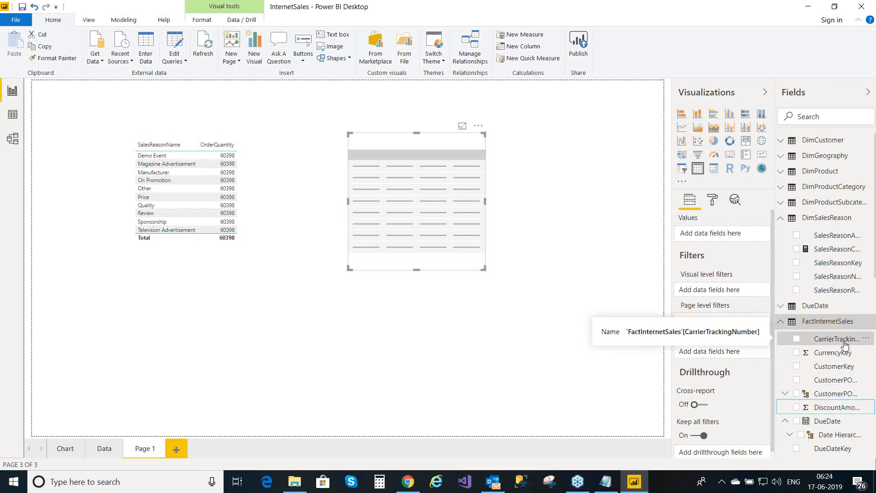
pyautogui.press('Down')
pyautogui.press('Down')
pyautogui.press('Down')
pyautogui.press('Down')
pyautogui.press('Down')
pyautogui.press('Down')
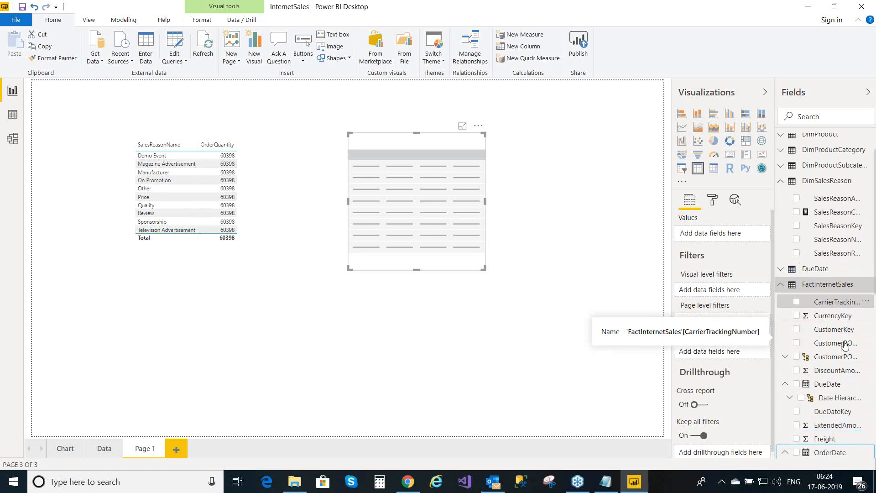
pyautogui.press('Down')
pyautogui.press('Down')
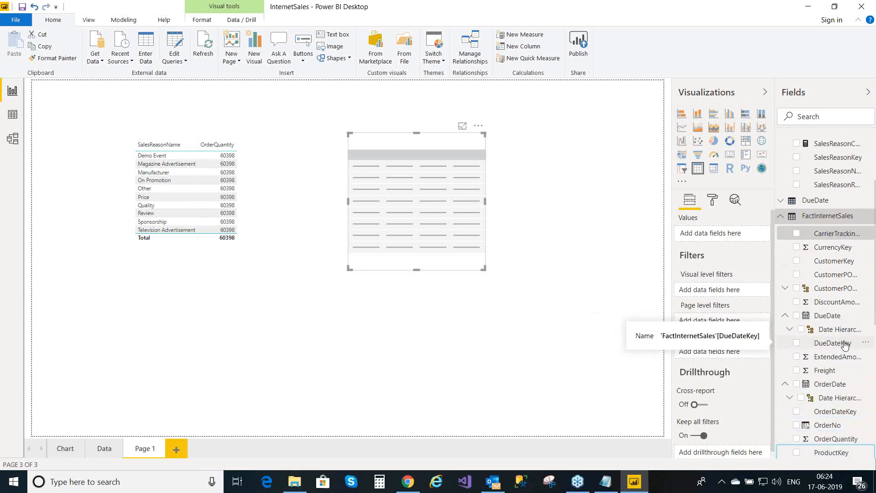
pyautogui.click(796, 425)
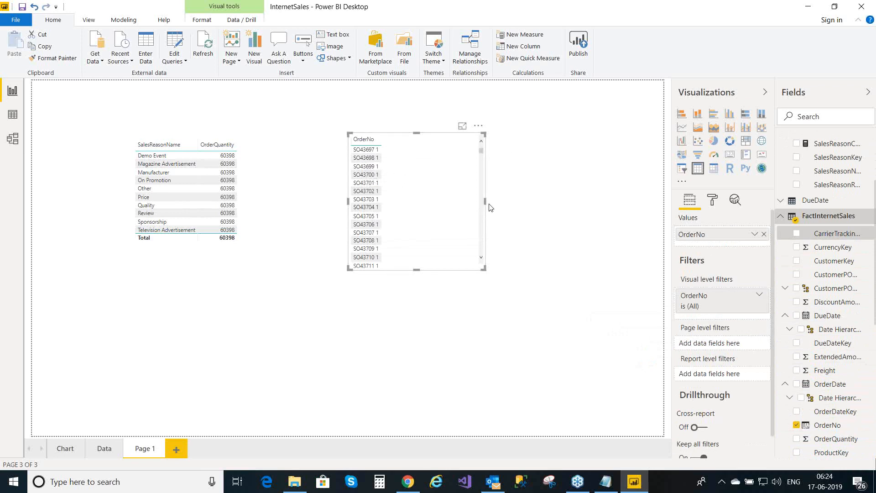
pyautogui.click(783, 217)
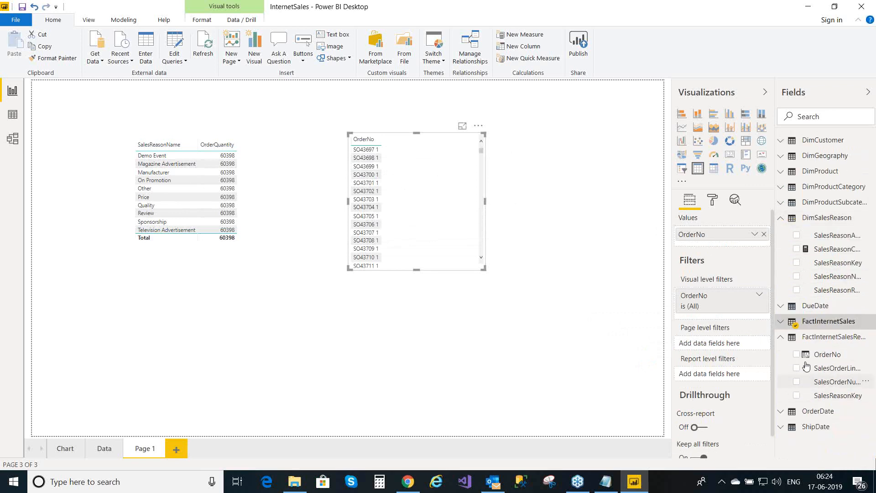
pyautogui.click(797, 249)
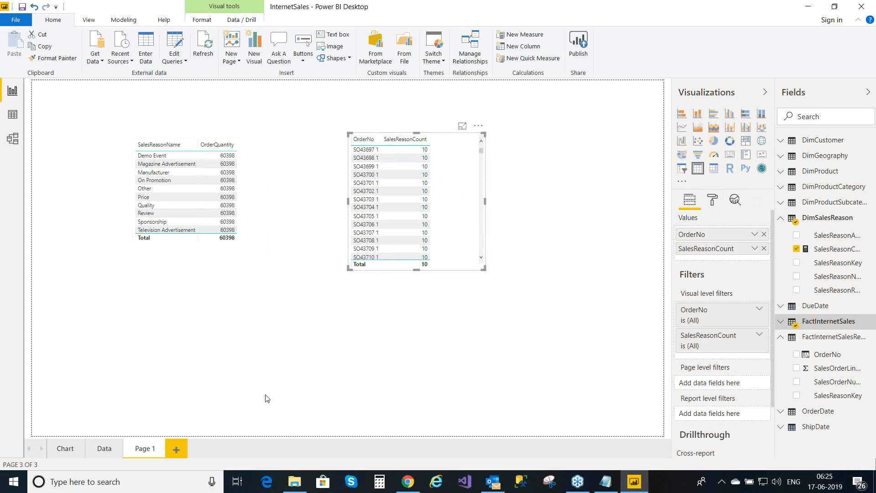
# - Switch to the model diagram, pan it, and open Manage relationships
pyautogui.click(17, 143)
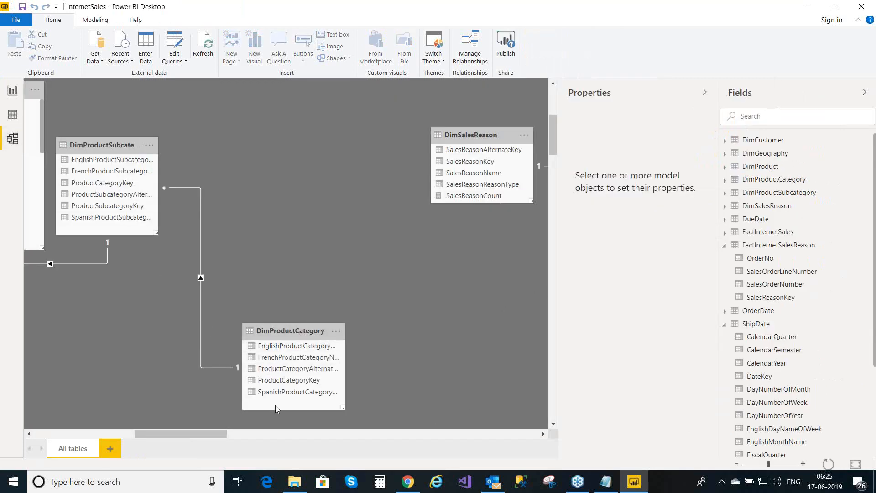
pyautogui.moveTo(181, 434); pyautogui.dragTo(241, 434)
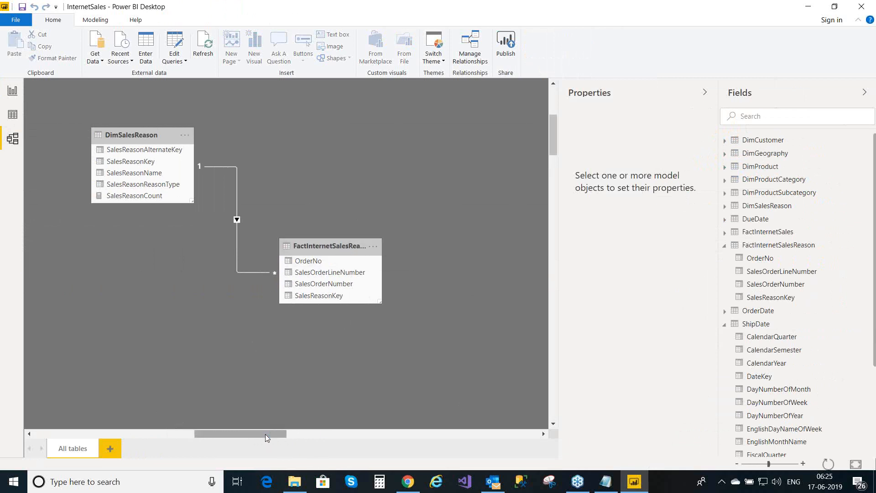
pyautogui.moveTo(265, 434); pyautogui.dragTo(92, 409)
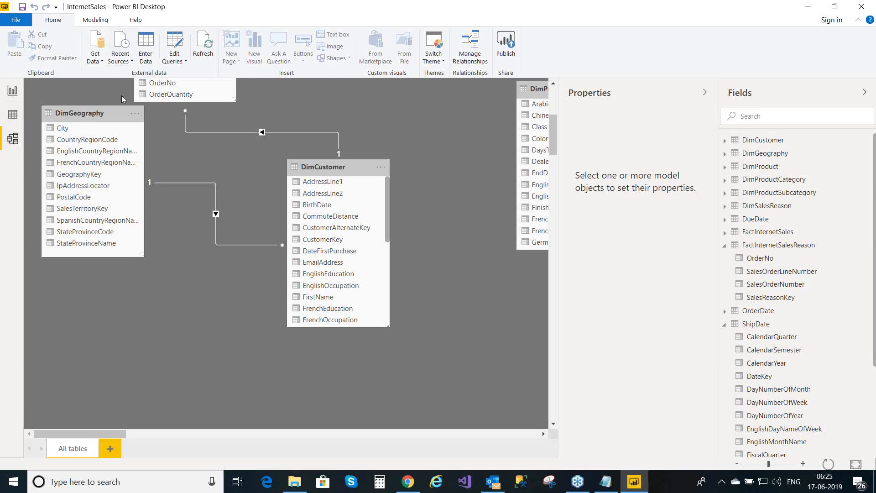
pyautogui.click(471, 54)
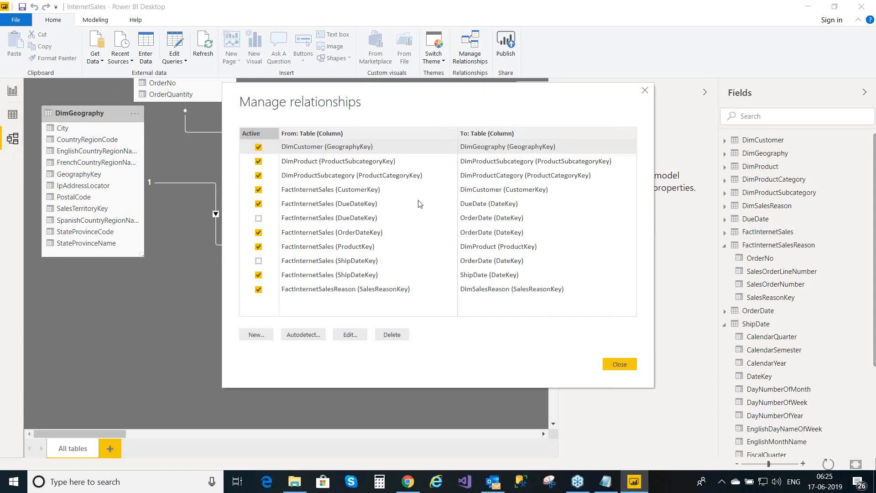
# - Create a one-to-many relationship from FactInternetSales to FactInternetSalesReason with cross filter direction Both
pyautogui.click(273, 332)
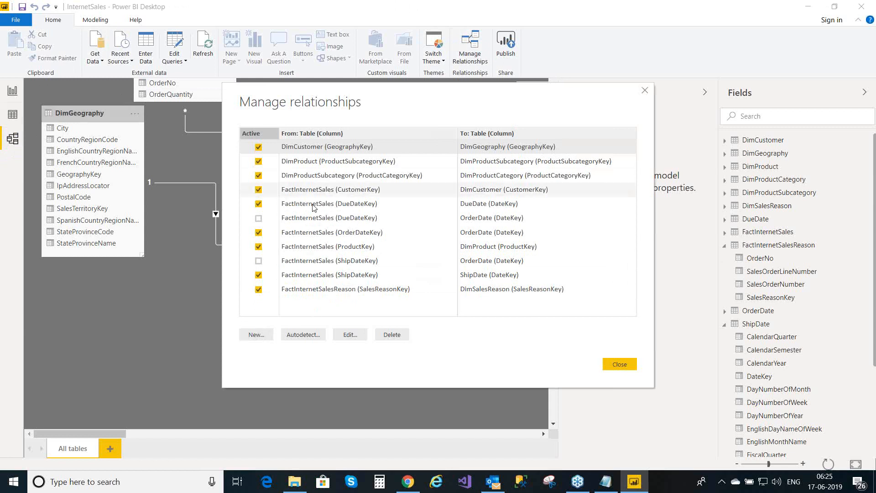
pyautogui.click(262, 335)
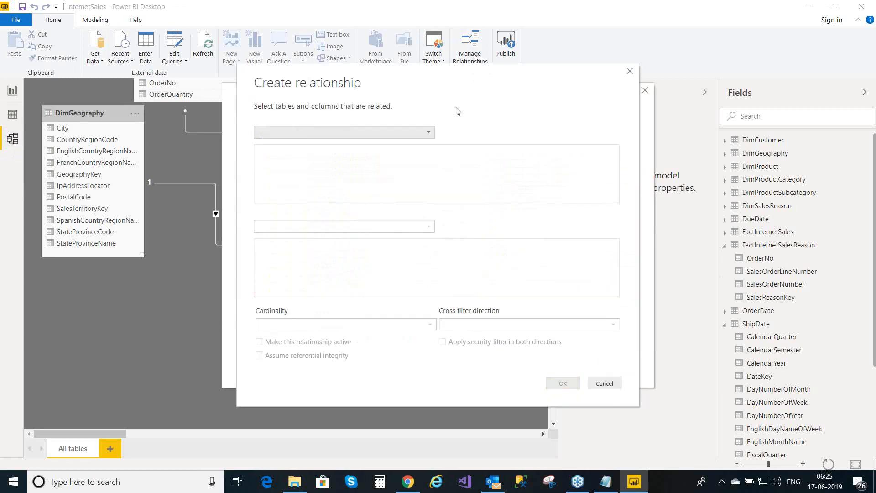
pyautogui.click(431, 137)
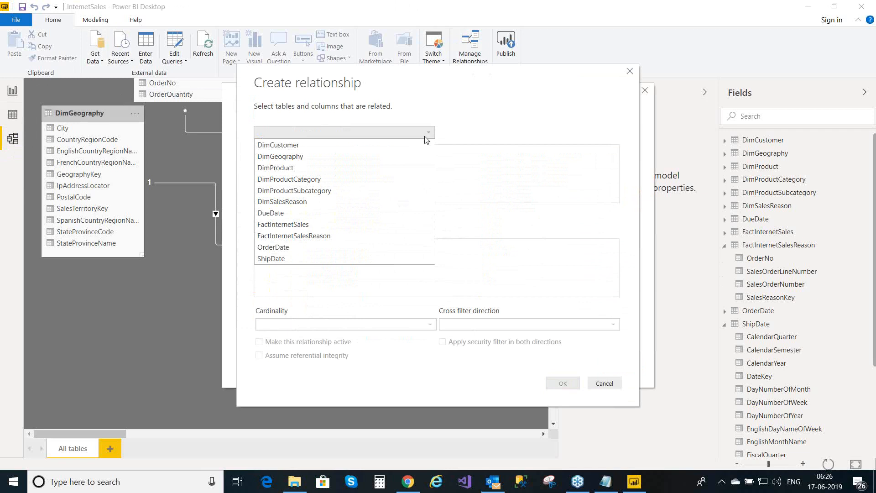
pyautogui.click(318, 228)
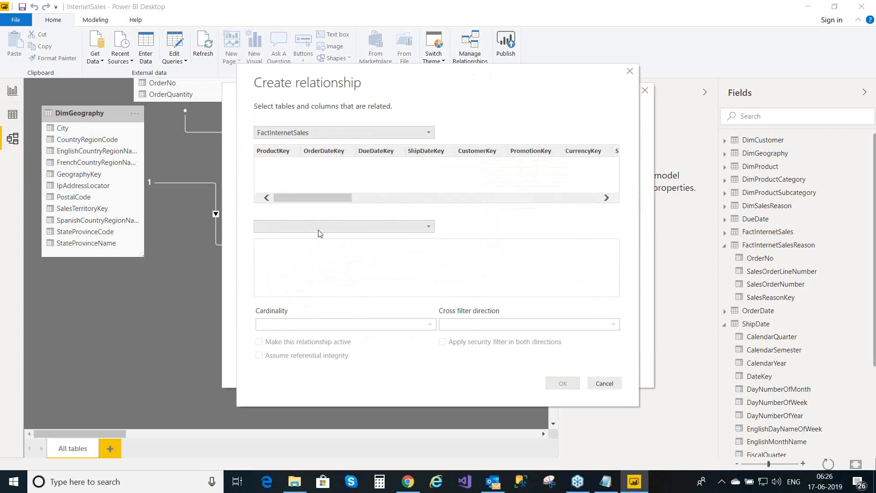
pyautogui.click(343, 229)
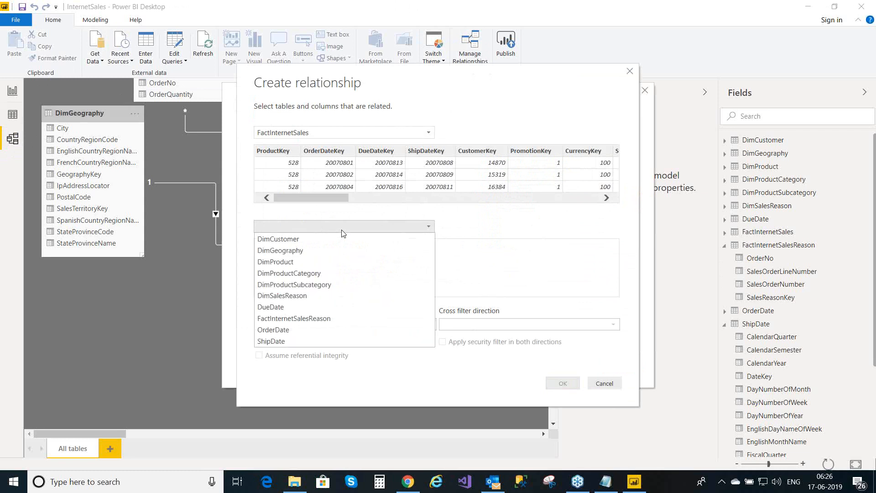
pyautogui.click(326, 318)
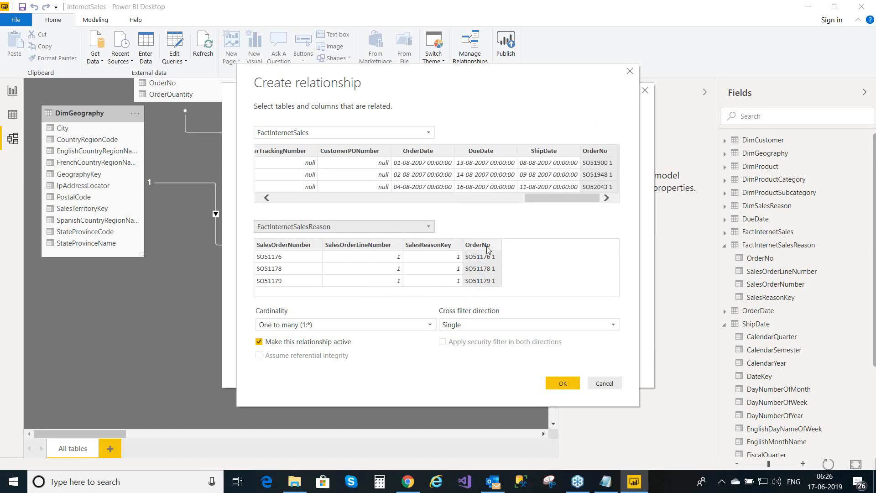
pyautogui.click(482, 325)
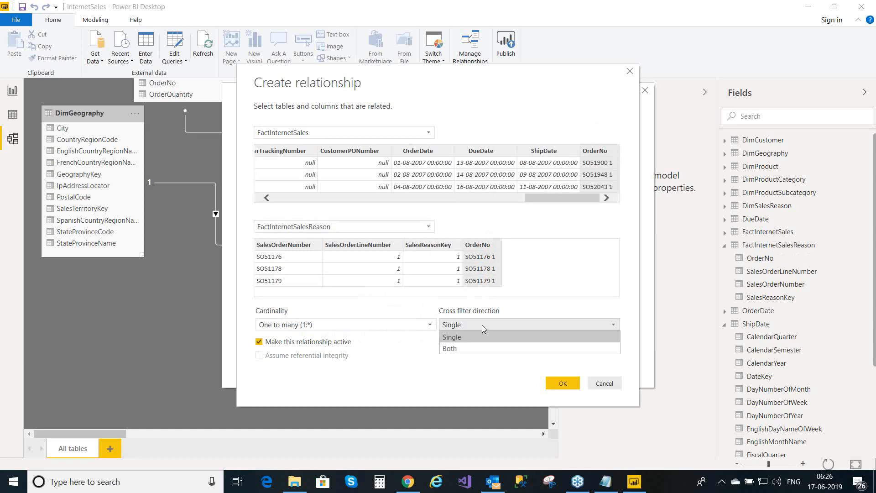
pyautogui.click(476, 349)
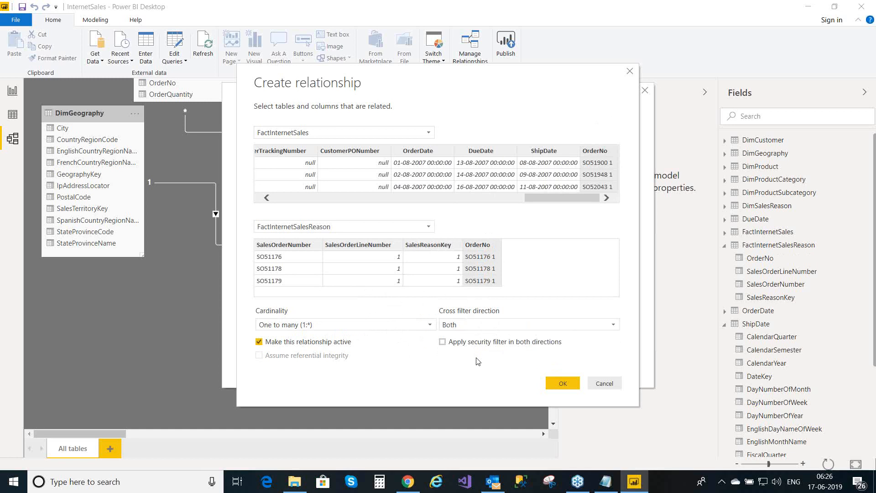
pyautogui.click(560, 384)
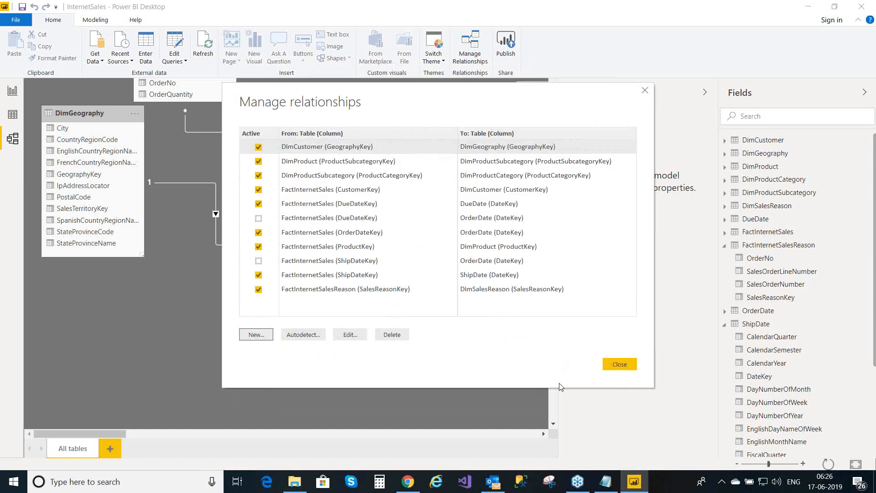
# - Close Manage relationships, save the report, and scroll the diagram right to DimSalesReason
pyautogui.click(620, 364)
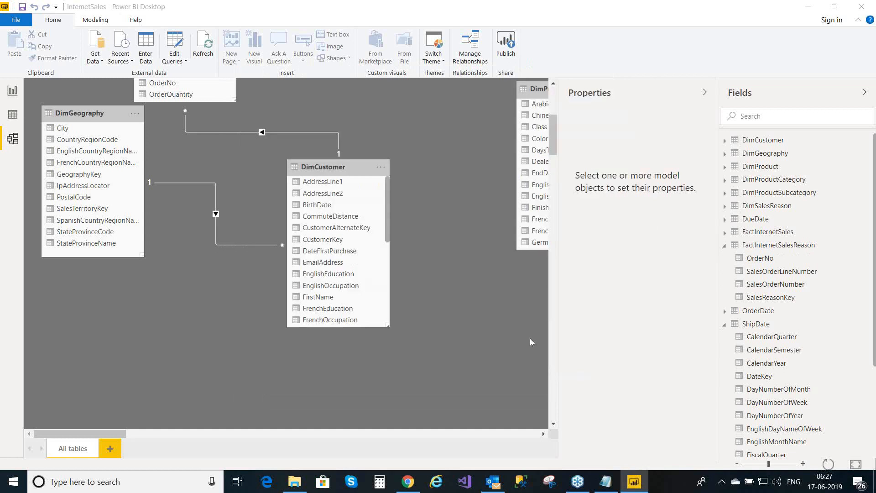
pyautogui.hotkey('ctrl', 's')
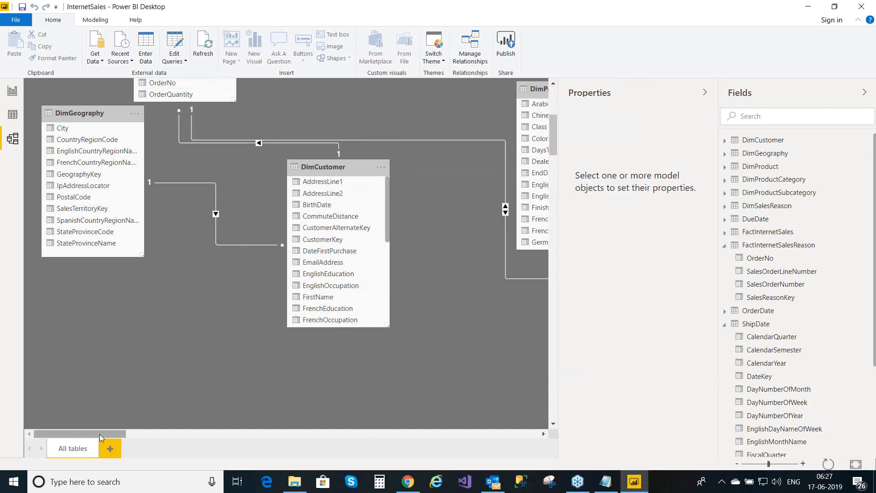
pyautogui.moveTo(100, 435); pyautogui.dragTo(267, 434)
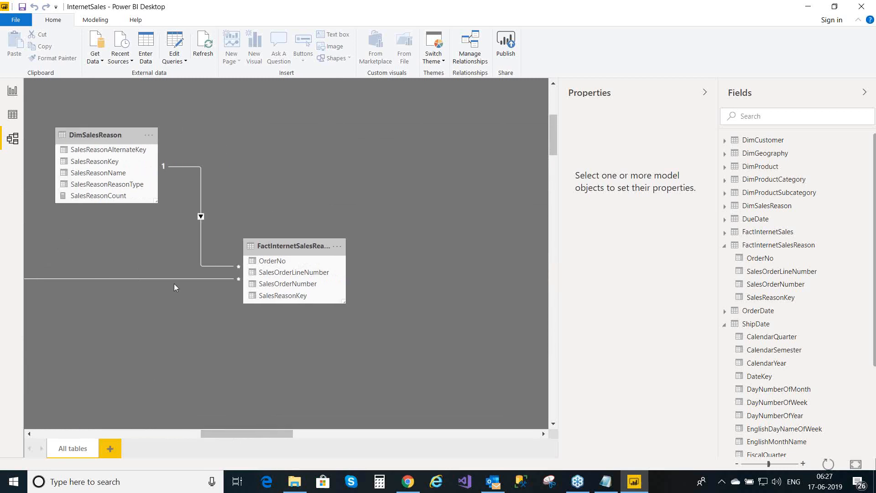
# - Change the DimSalesReason–FactInternetSalesReason relationship's cross filter direction to Both
pyautogui.doubleClick(208, 264)
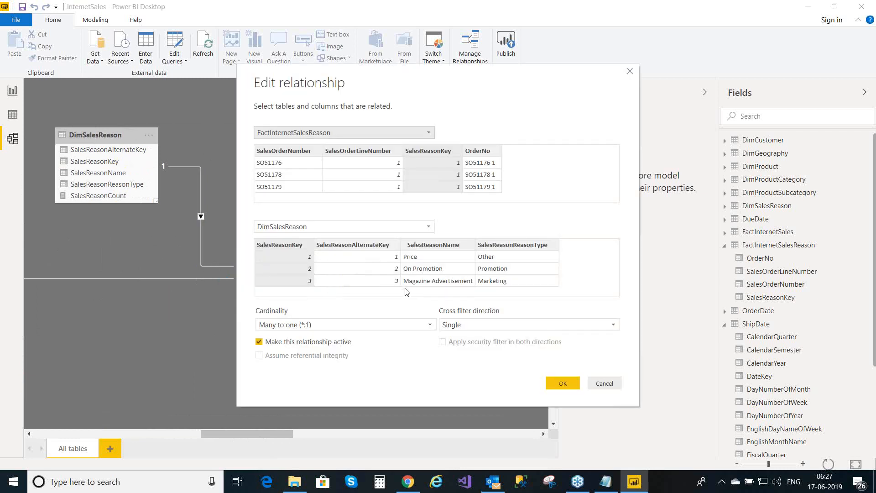
pyautogui.click(613, 324)
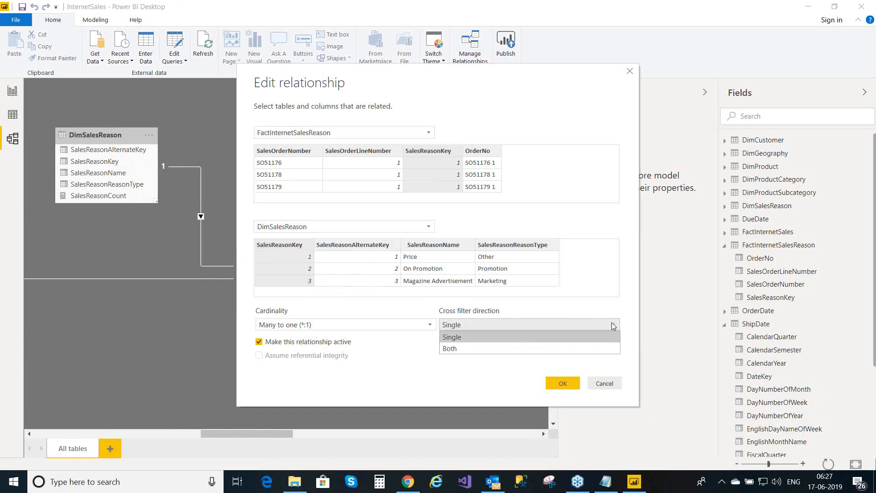
pyautogui.click(574, 348)
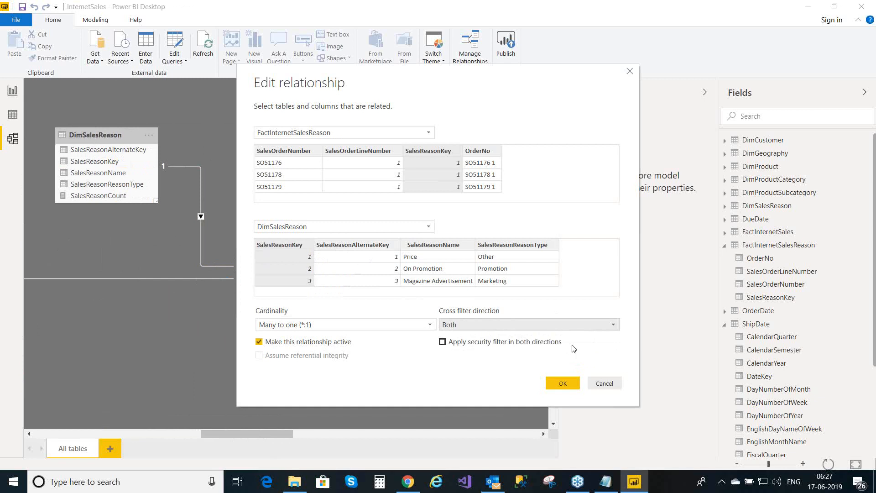
pyautogui.click(566, 383)
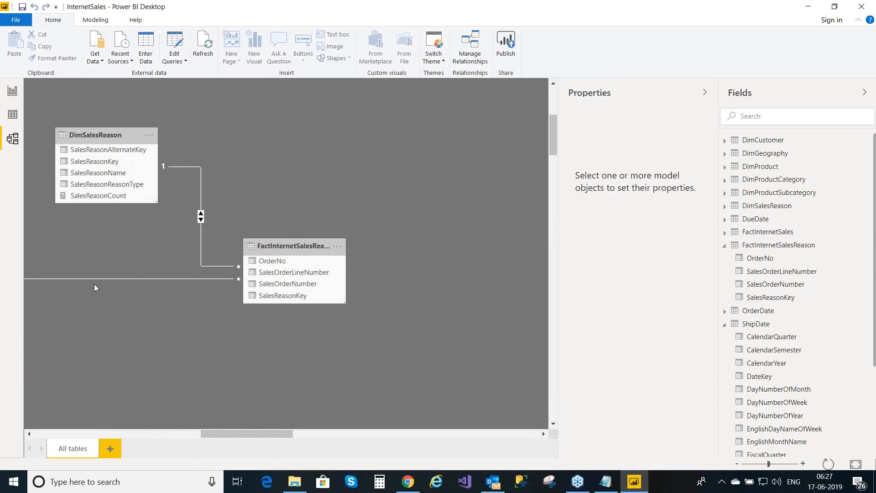
# - Go to Page 1 and scroll the OrderNo table to review SalesReasonCount values of 2 and 1
pyautogui.click(12, 91)
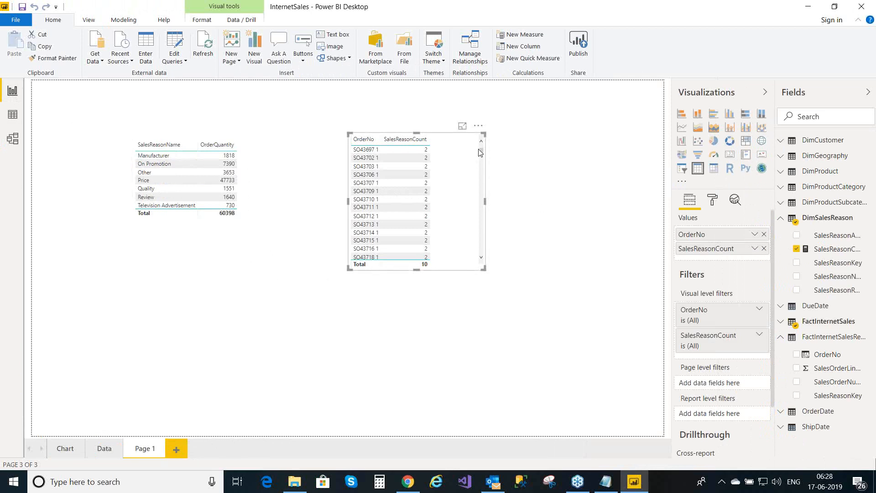
pyautogui.moveTo(480, 152); pyautogui.dragTo(481, 257)
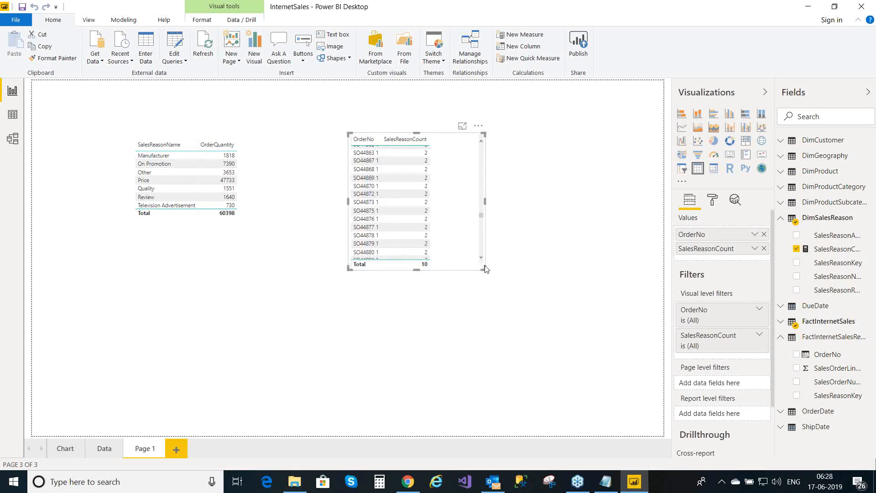
pyautogui.moveTo(485, 216); pyautogui.dragTo(485, 254)
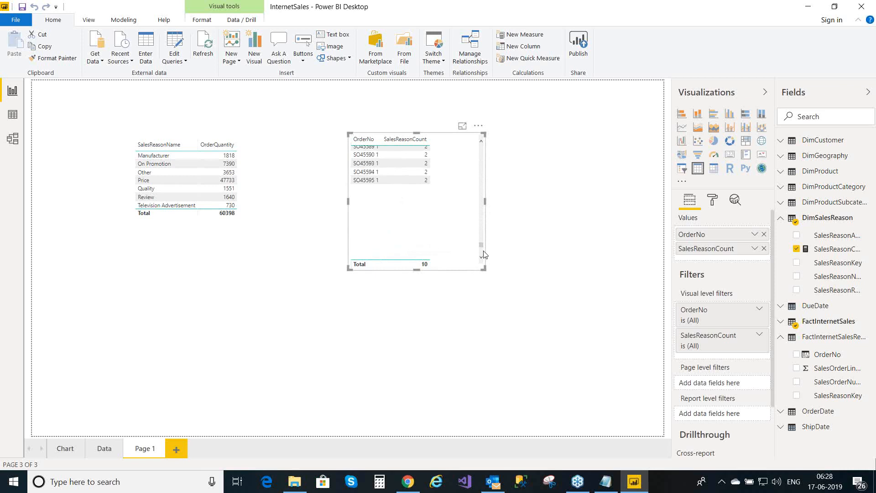
pyautogui.moveTo(484, 223); pyautogui.dragTo(482, 258)
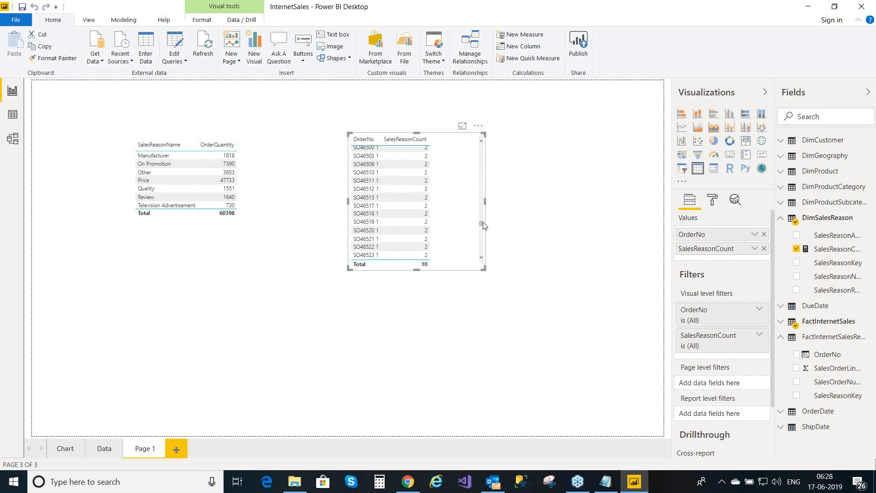
pyautogui.moveTo(484, 225); pyautogui.dragTo(482, 254)
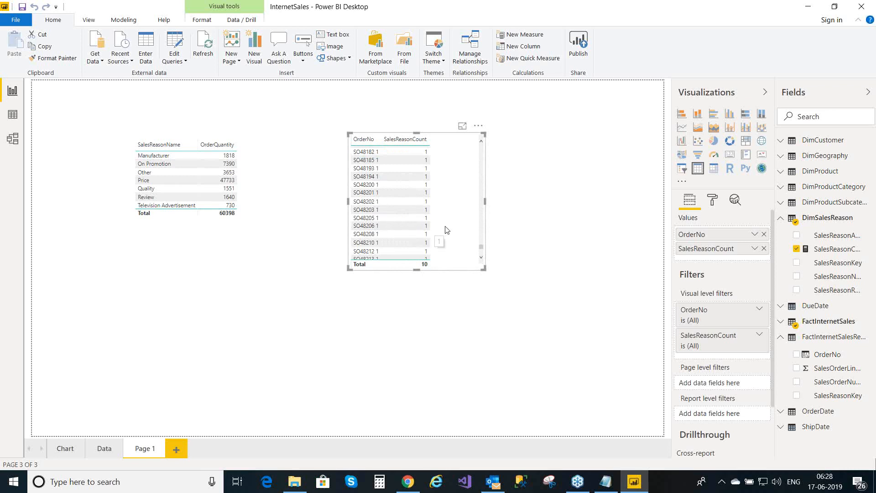
pyautogui.click(729, 143)
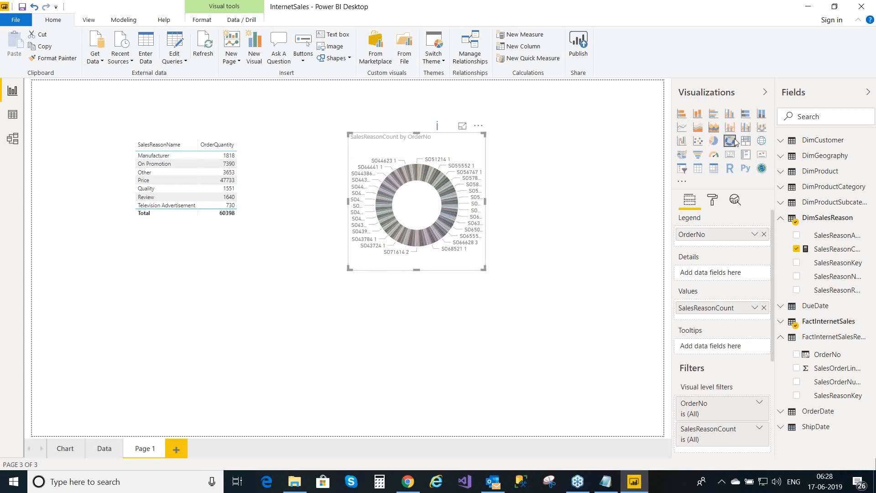
pyautogui.click(745, 115)
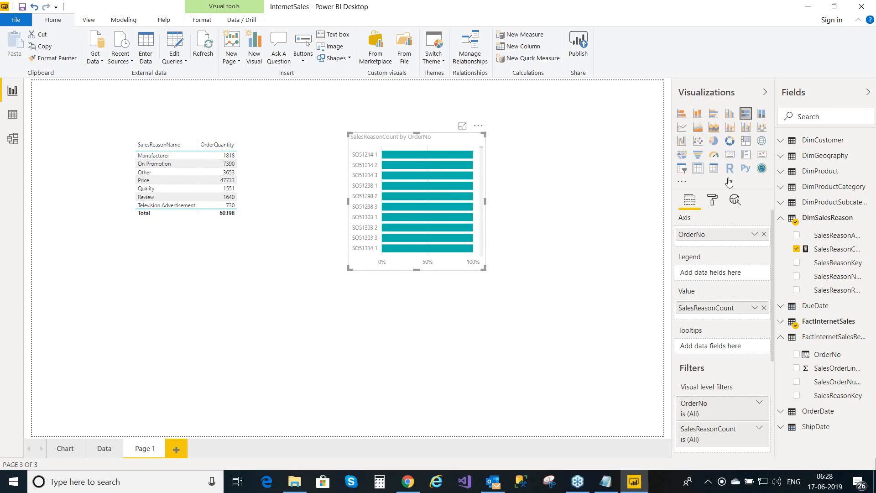
pyautogui.click(698, 169)
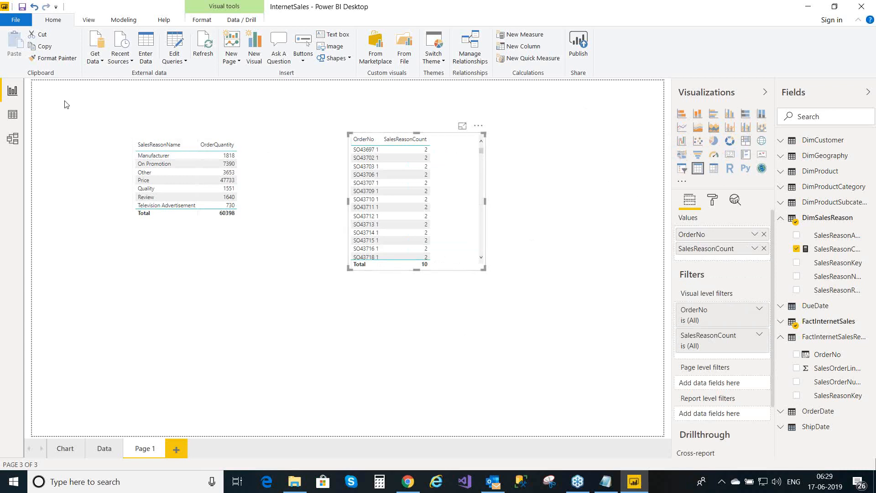
pyautogui.click(16, 117)
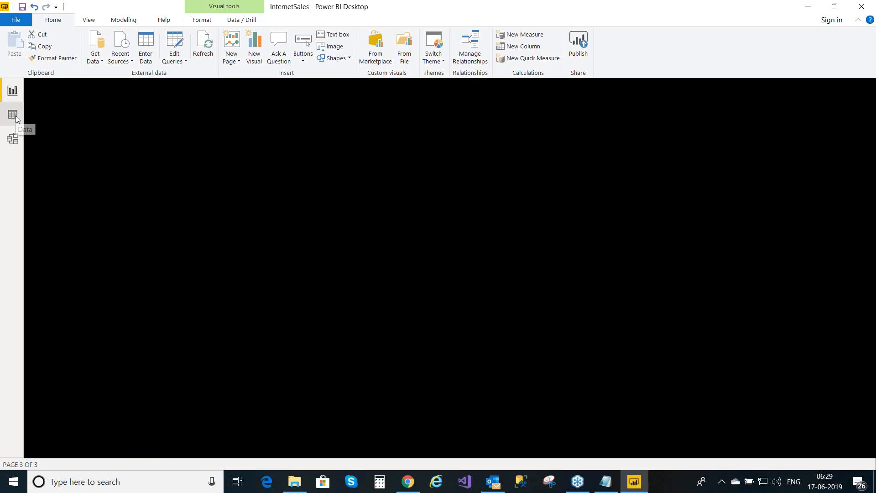
pyautogui.click(11, 144)
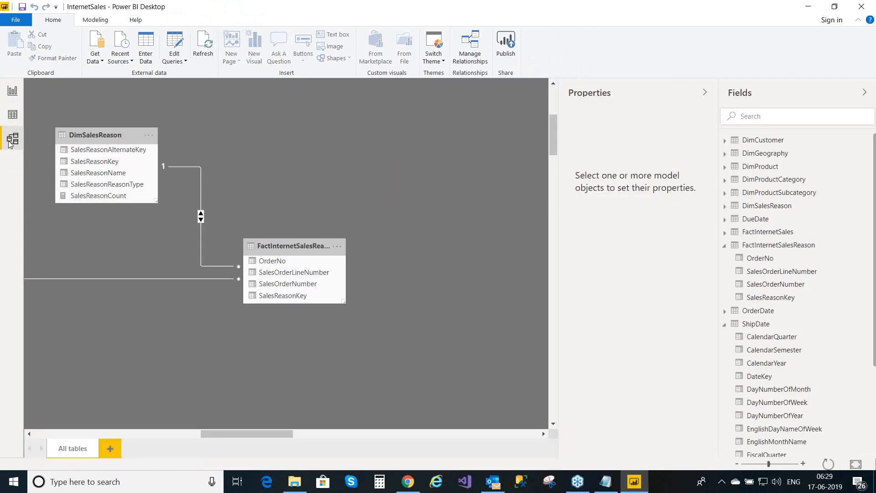
pyautogui.click(12, 118)
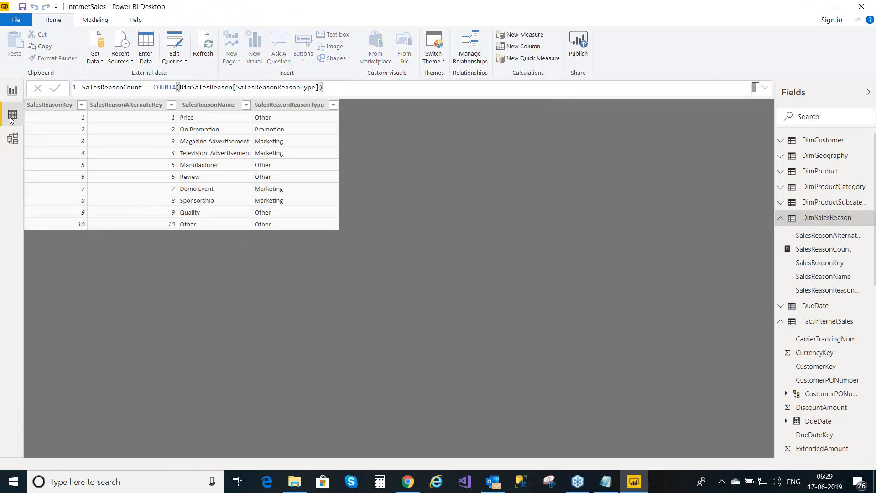
pyautogui.click(11, 92)
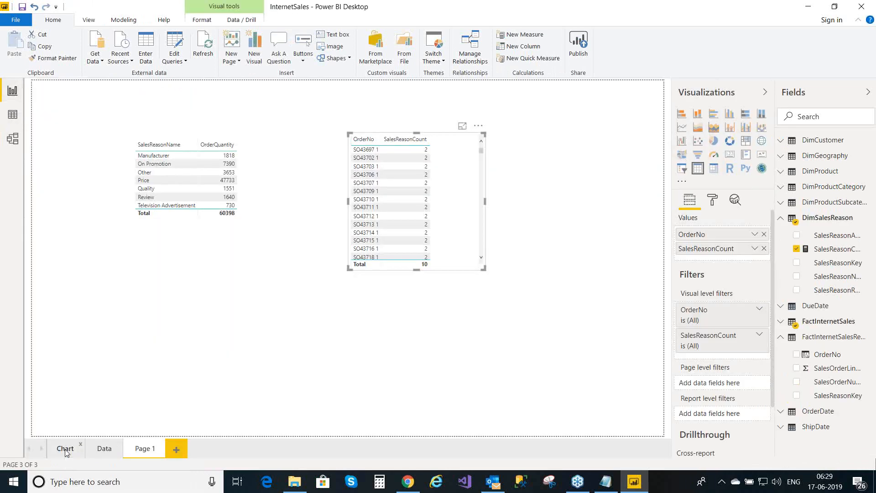
# - Flip through the Chart, Data and Page 1 pages, ending on the Chart page
pyautogui.click(65, 451)
pyautogui.click(103, 450)
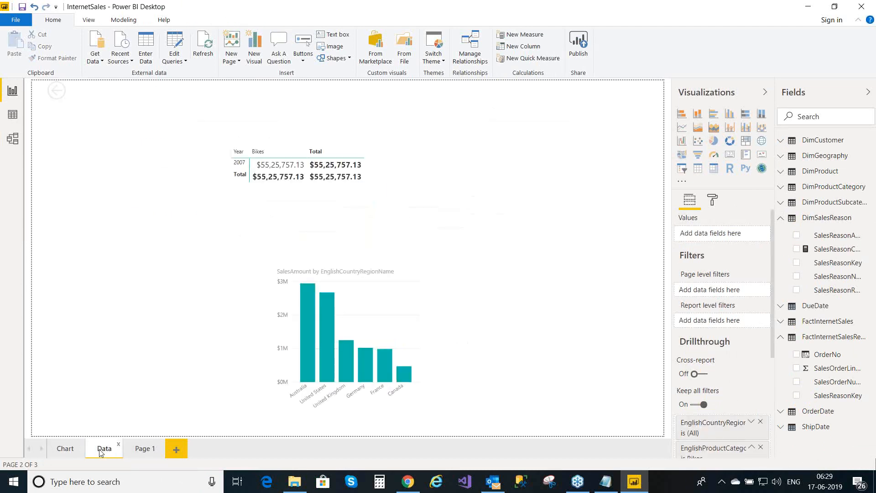
pyautogui.click(154, 449)
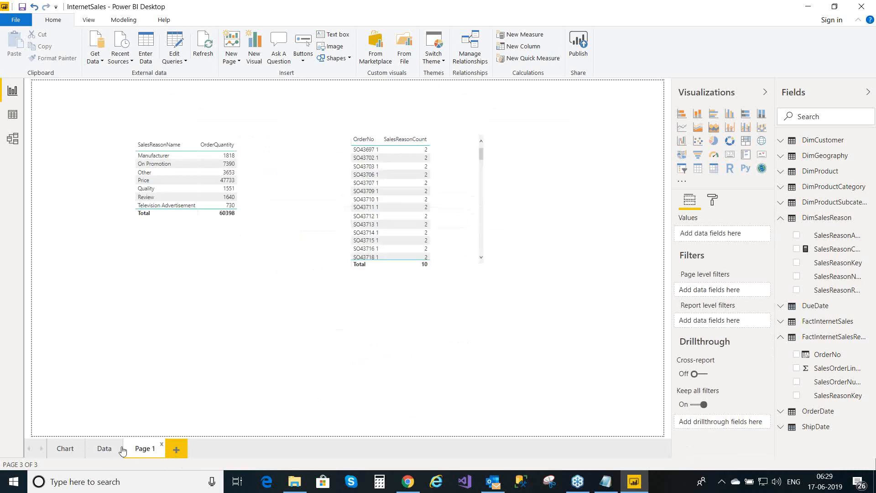
pyautogui.click(67, 449)
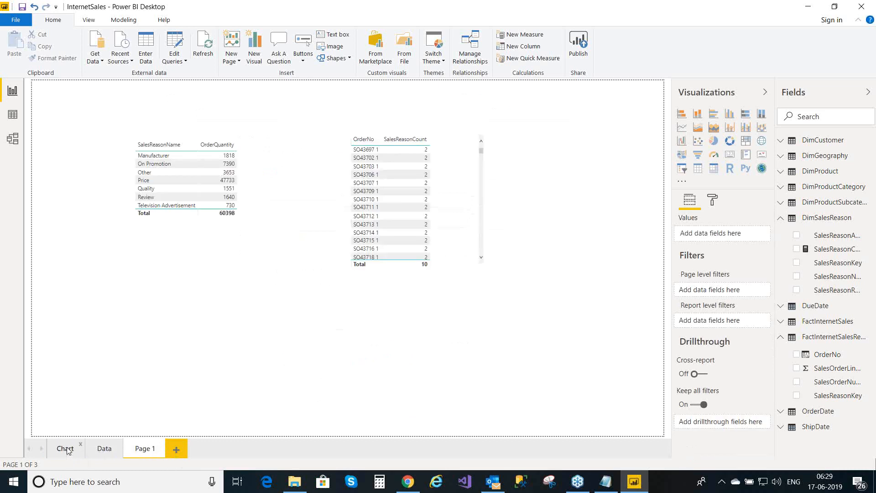
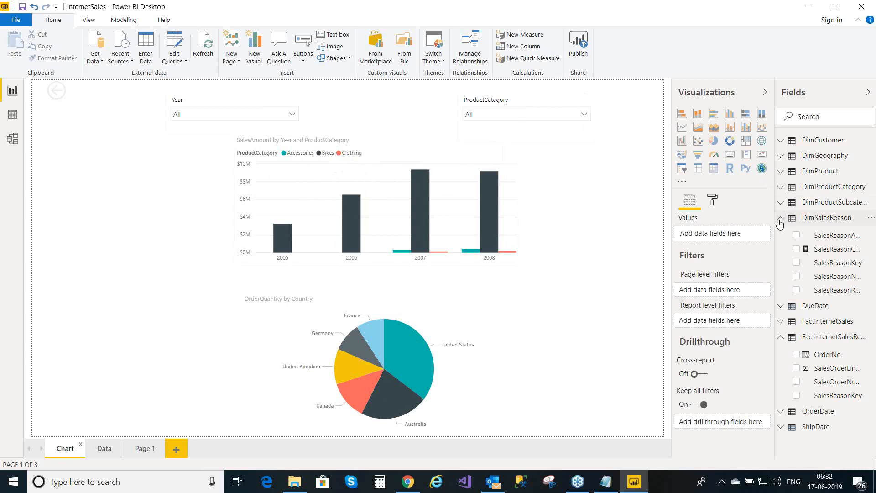
# - Collapse DimSalesReason and FactInternetSalesReason, then create a new measure in FactInternetSales
pyautogui.click(780, 220)
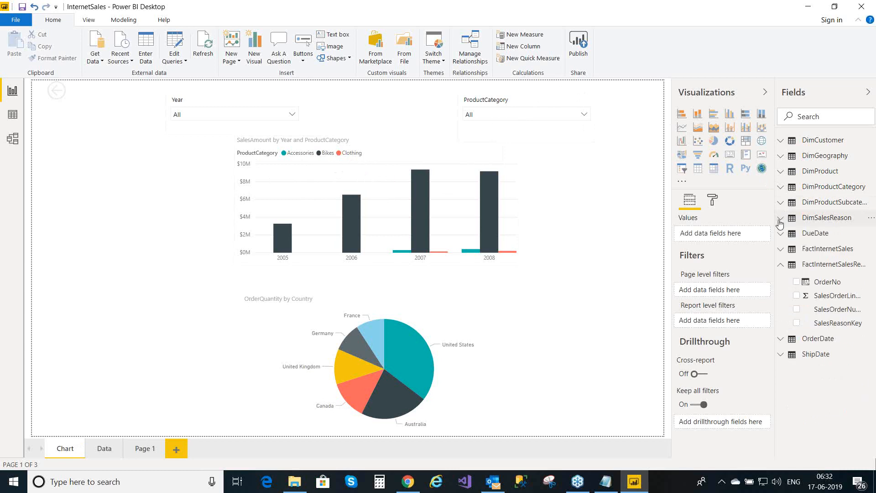
pyautogui.click(781, 266)
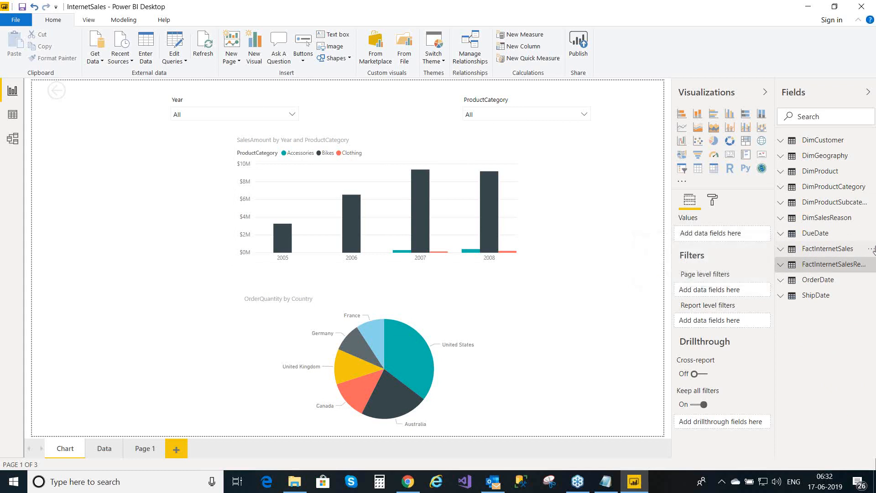
pyautogui.click(870, 249)
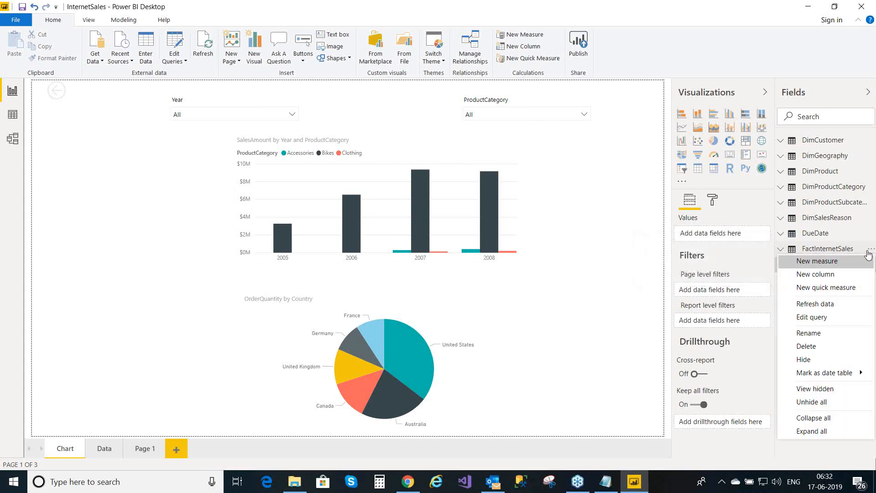
pyautogui.click(850, 266)
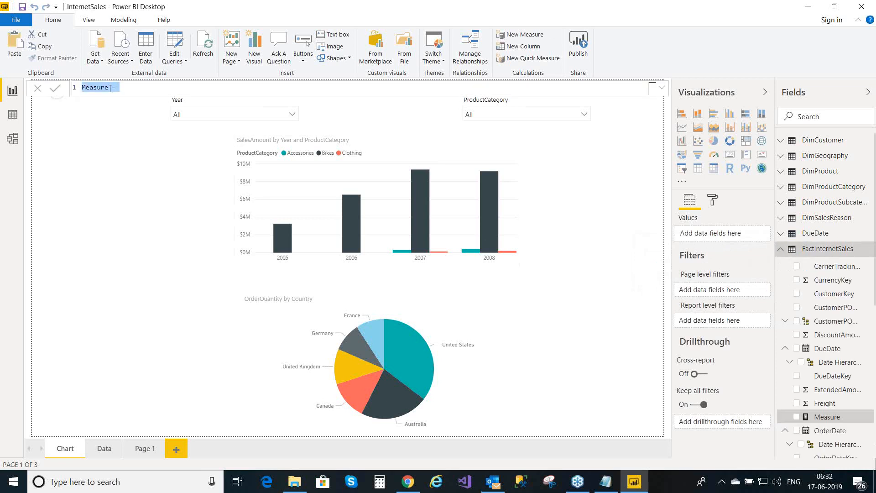
# - Rename the default 'Measure' to TotalSalesAmountNotSelected in the formula bar
pyautogui.click(109, 88)
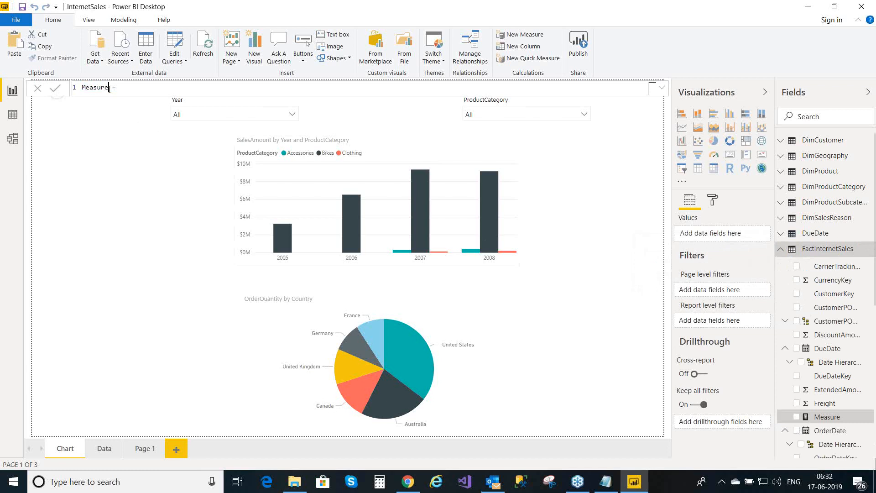
pyautogui.press('BackSpace')
pyautogui.press('BackSpace')
pyautogui.press('BackSpace')
pyautogui.press('BackSpace')
pyautogui.press('BackSpace')
pyautogui.press('BackSpace')
pyautogui.press('BackSpace')
pyautogui.write('Total')
pyautogui.hotkey('ctrl', 'a')
pyautogui.click(102, 88)
pyautogui.write('SalesAmountNotSelected')
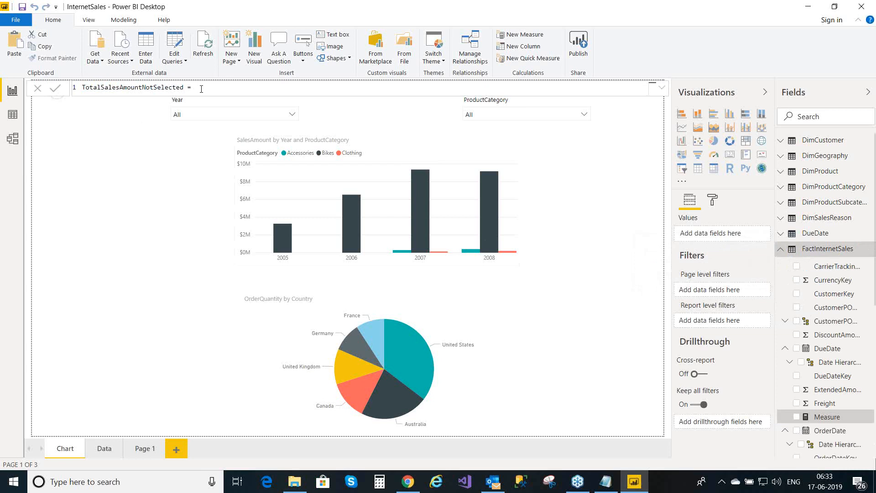
# - Write CALCULATE(SUM(FactInternetSales[SalesAmount]), into the formula and begin the ALL filter
pyautogui.write('c')
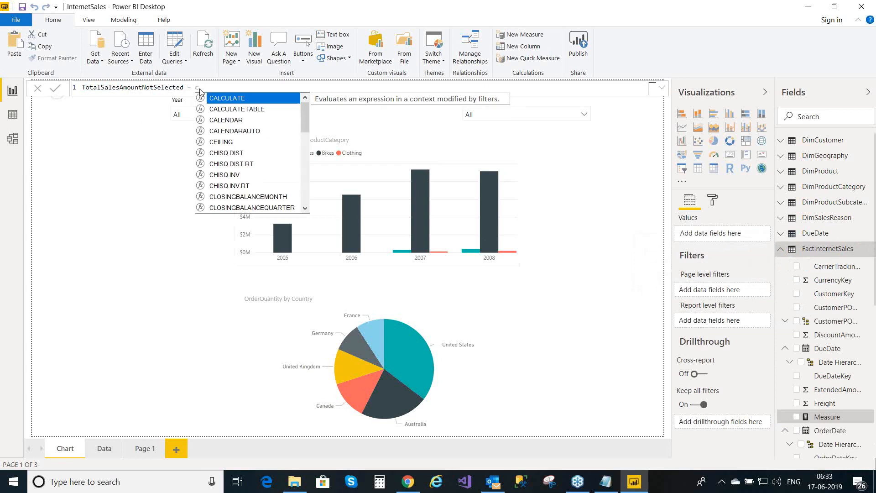
pyautogui.write('al')
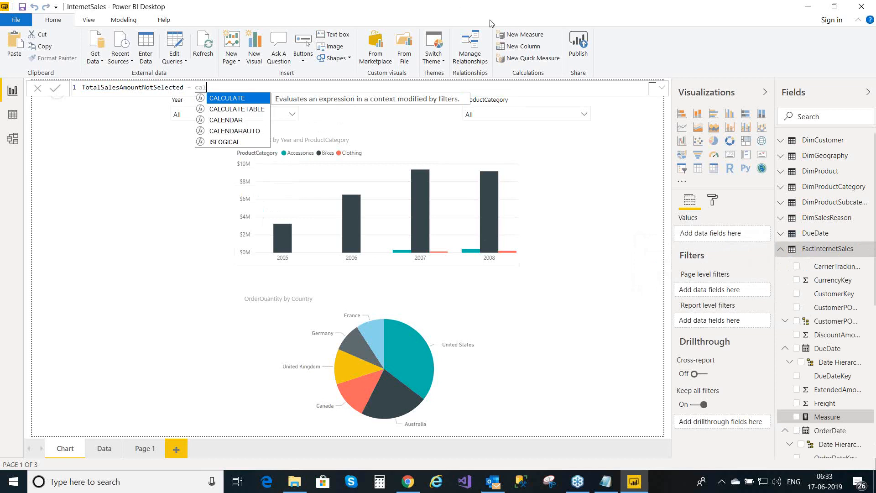
pyautogui.click(237, 98)
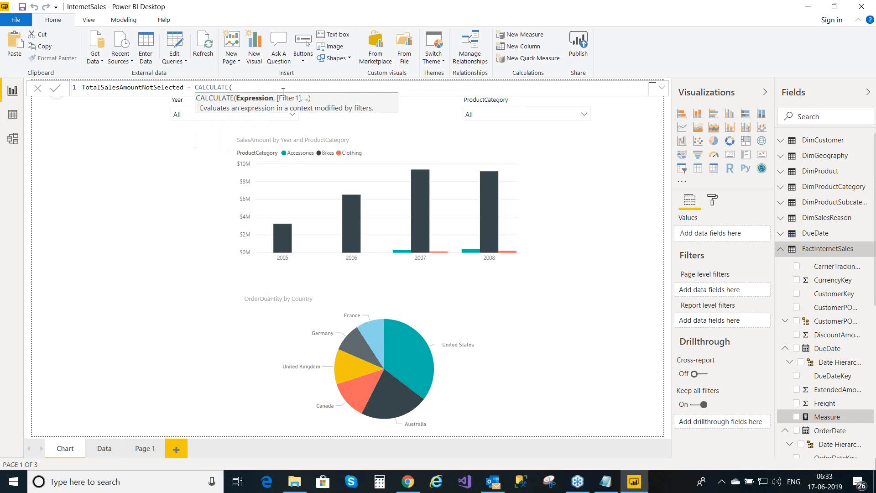
pyautogui.write('sum')
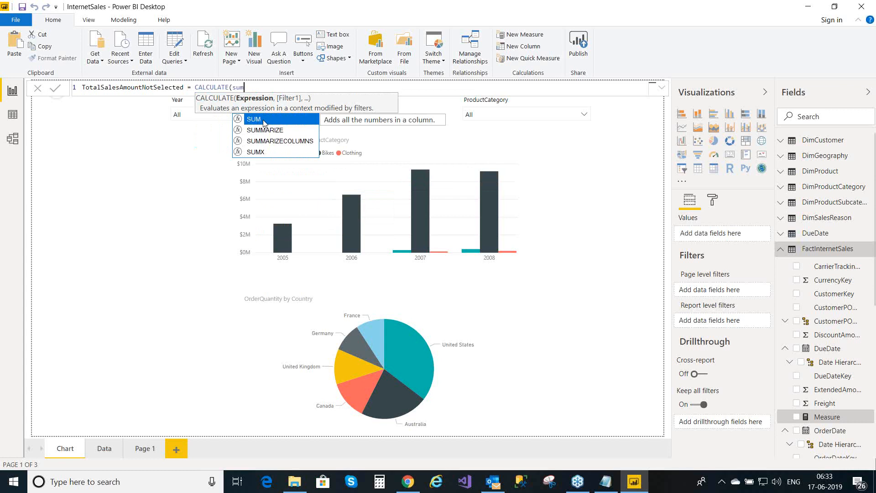
pyautogui.click(264, 123)
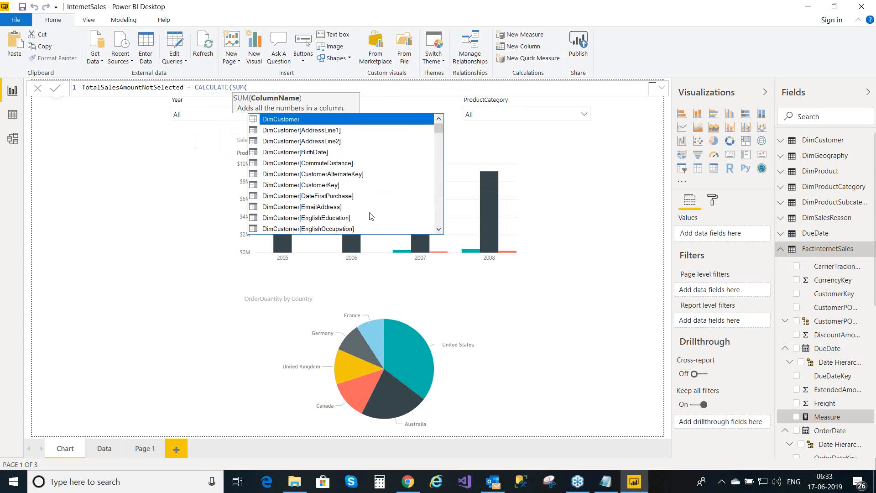
pyautogui.write('sales')
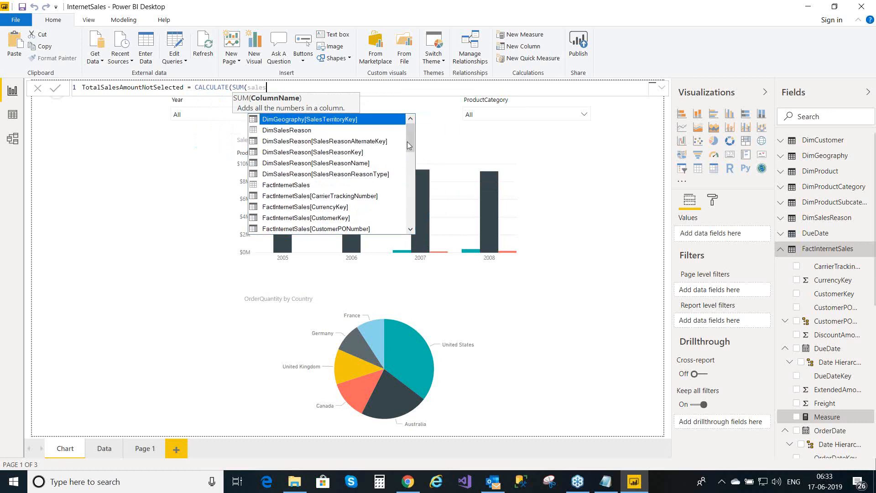
pyautogui.moveTo(409, 138)
pyautogui.mouseDown()
pyautogui.moveTo(409, 146)
pyautogui.moveTo(409, 137)
pyautogui.mouseUp()
pyautogui.write('am')
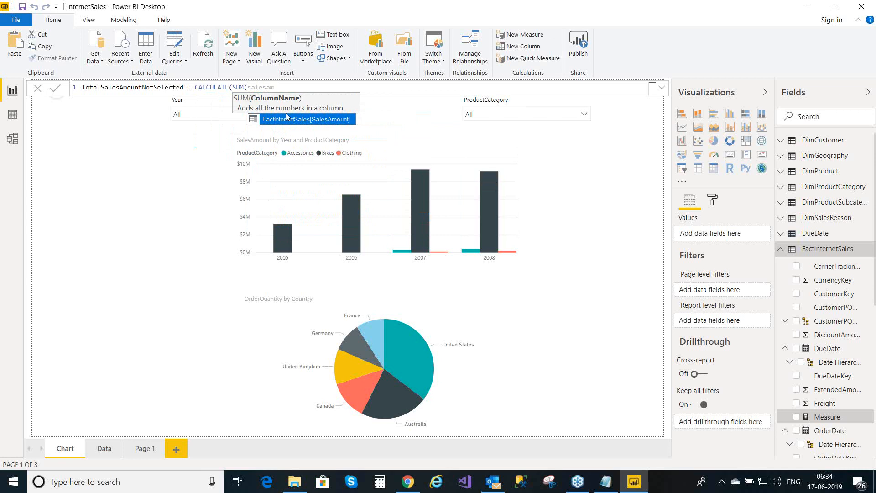
pyautogui.click(296, 119)
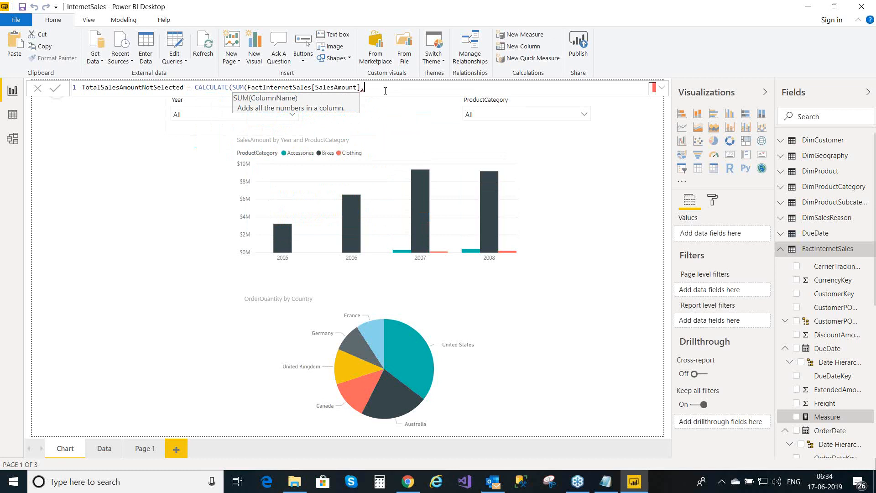
pyautogui.press('BackSpace')
pyautogui.write(')')
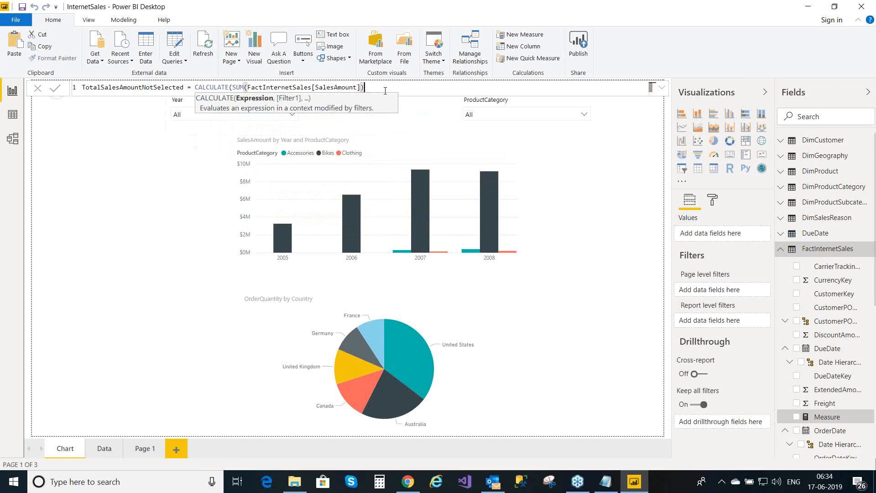
pyautogui.write(',')
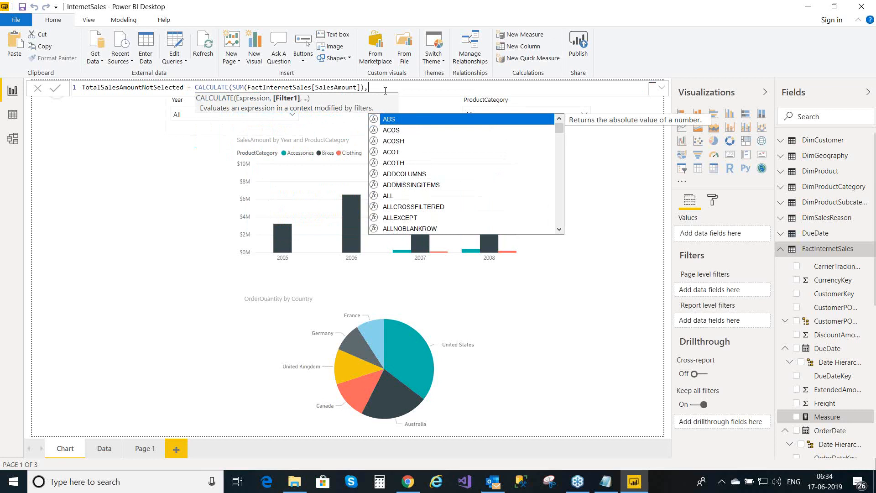
pyautogui.write('all')
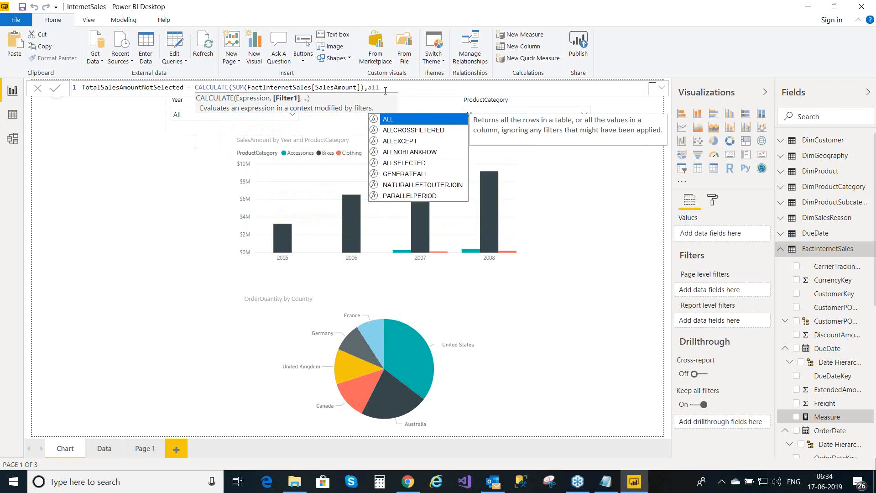
# - Complete the filter as ALL(DimProductCategory[EnglishProductCategoryName]) and commit the measure
pyautogui.click(398, 123)
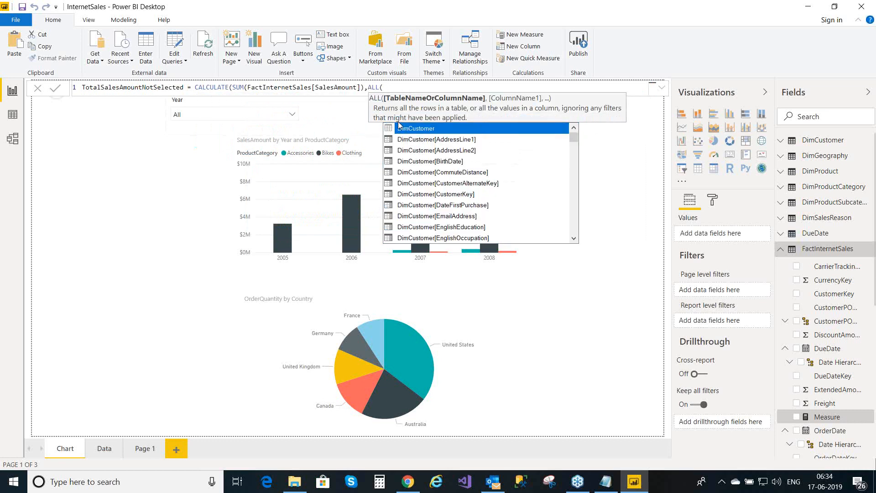
pyautogui.write('pro')
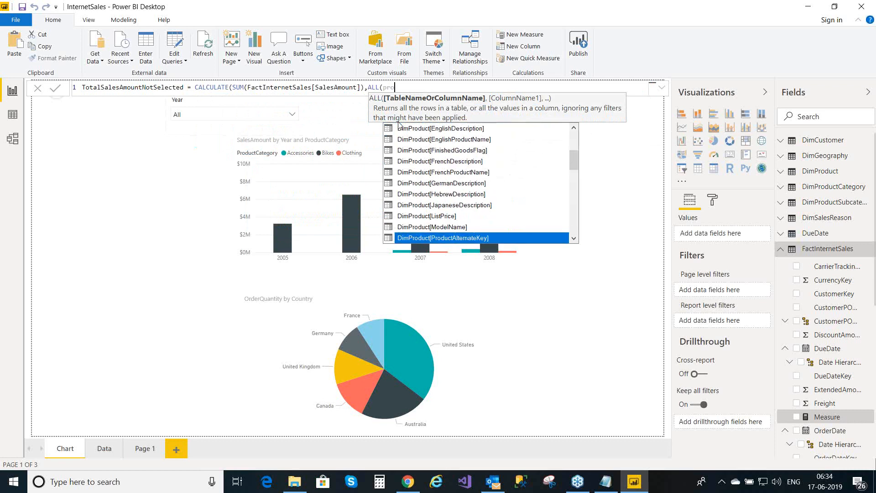
pyautogui.write('duct')
pyautogui.write('c')
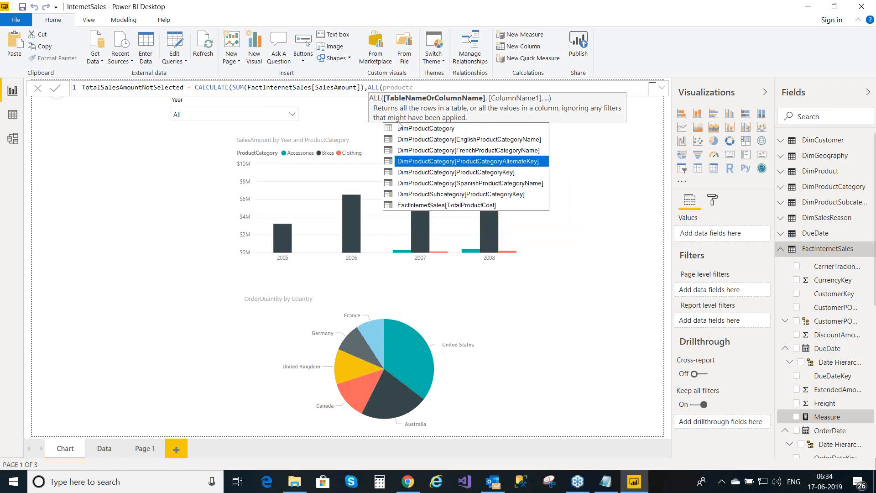
pyautogui.write('ateg')
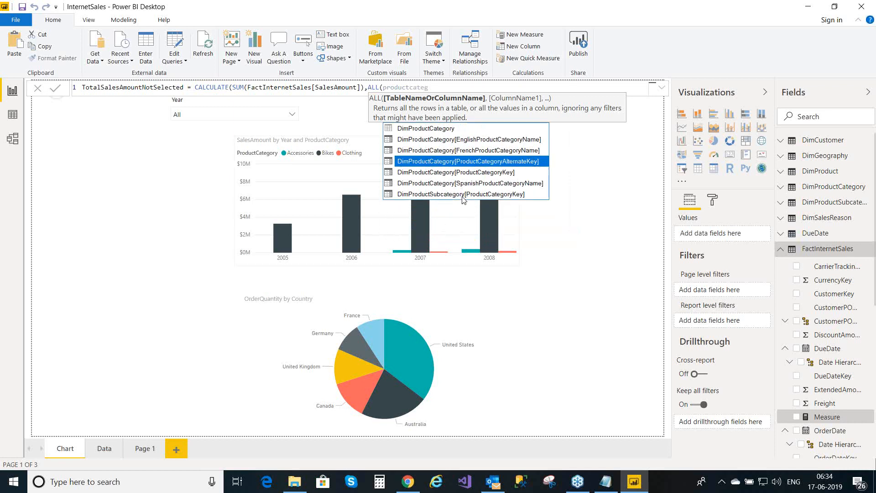
pyautogui.click(482, 144)
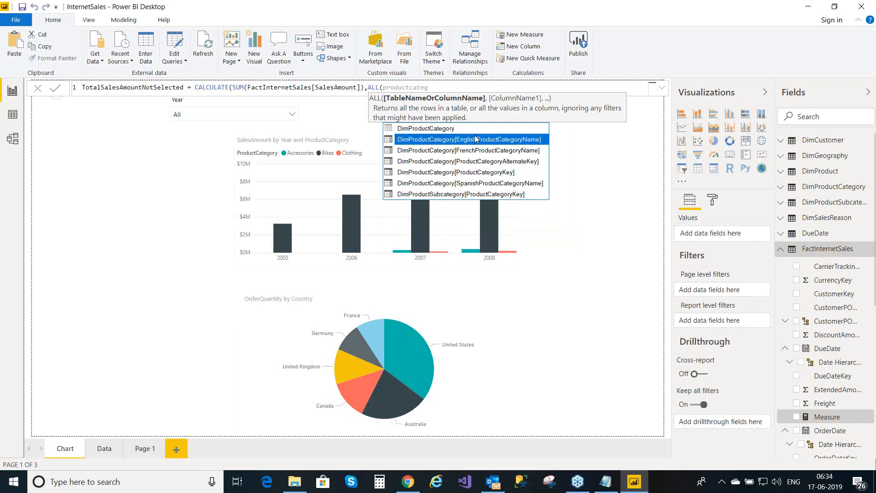
pyautogui.doubleClick(476, 142)
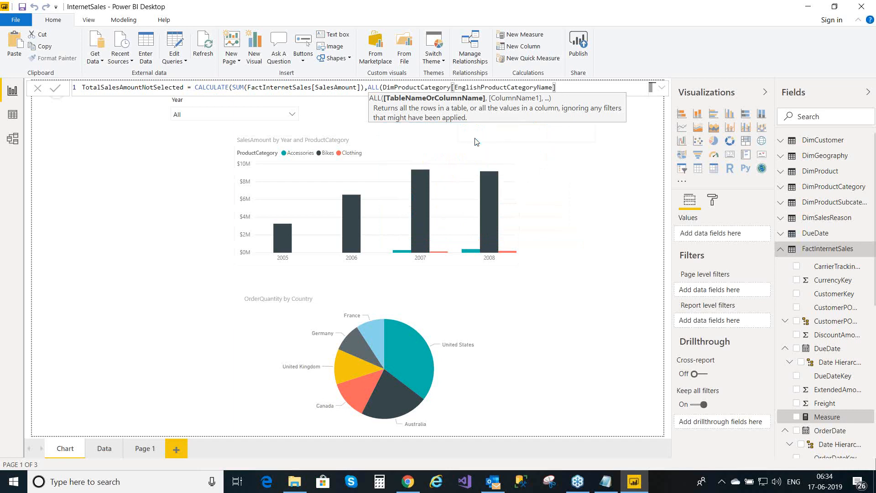
pyautogui.write('))')
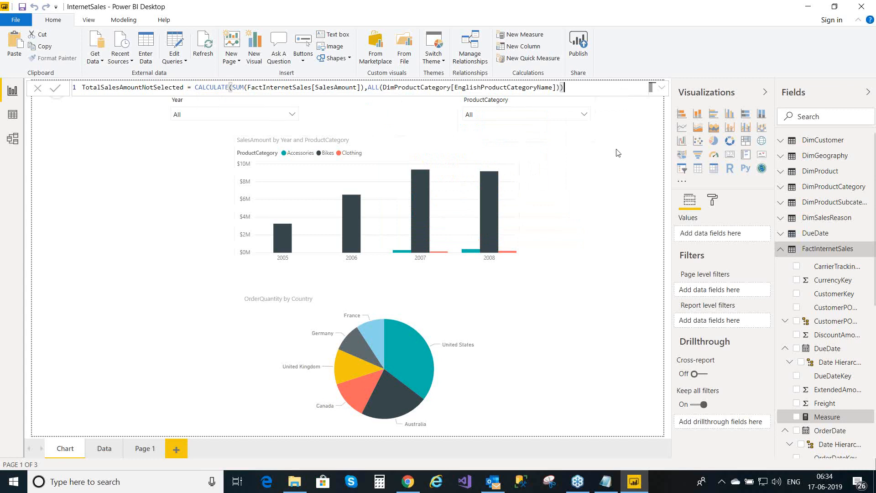
pyautogui.press('Return')
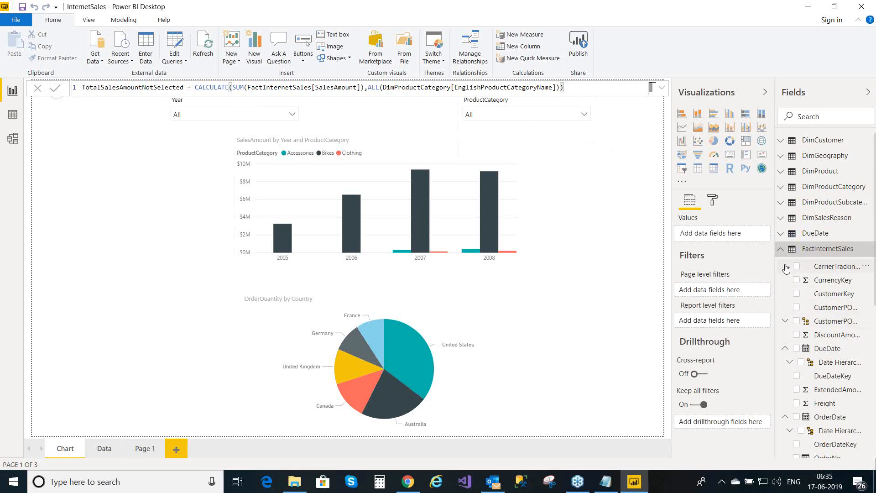
pyautogui.click(852, 267)
pyautogui.press('Down')
pyautogui.press('Down')
pyautogui.press('Down')
pyautogui.press('Down')
pyautogui.press('Down')
pyautogui.press('Down')
pyautogui.press('Down')
pyautogui.press('Down')
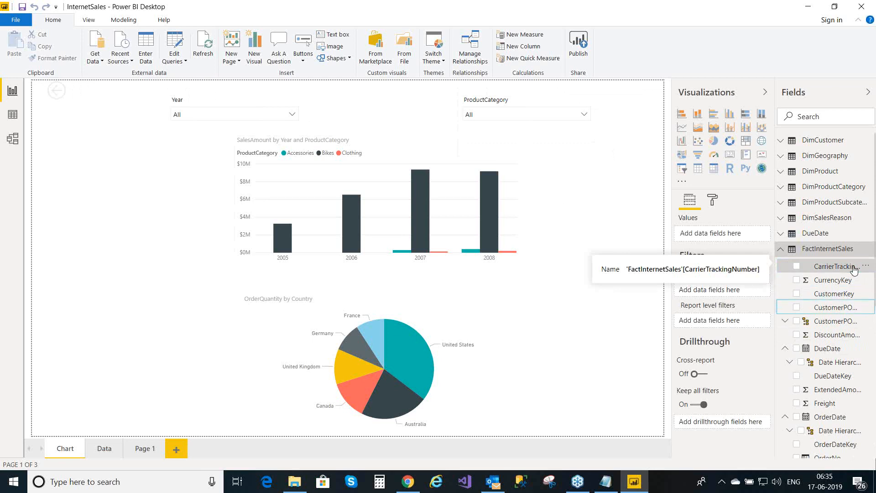
pyautogui.press('Down')
pyautogui.press('Down')
pyautogui.press('Down')
pyautogui.press('Down')
pyautogui.press('Down')
pyautogui.press('Down')
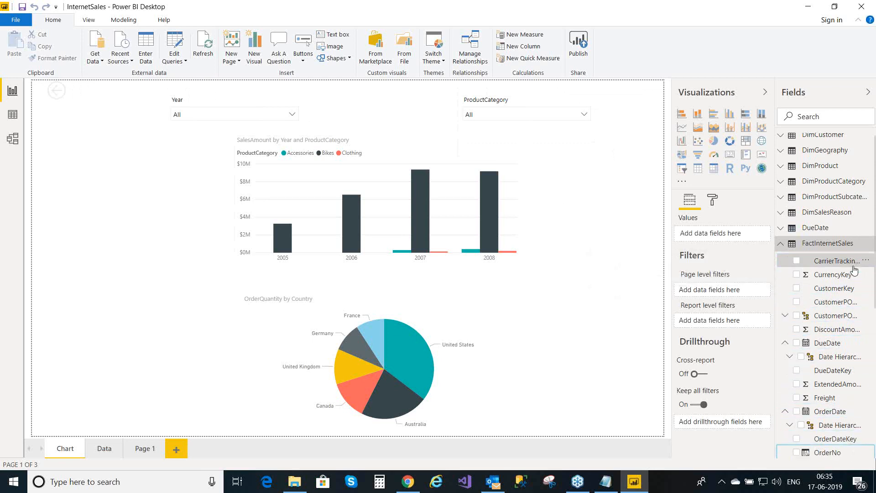
pyautogui.press('Down')
pyautogui.press('Down')
pyautogui.press('Down')
pyautogui.press('Down')
pyautogui.press('Down')
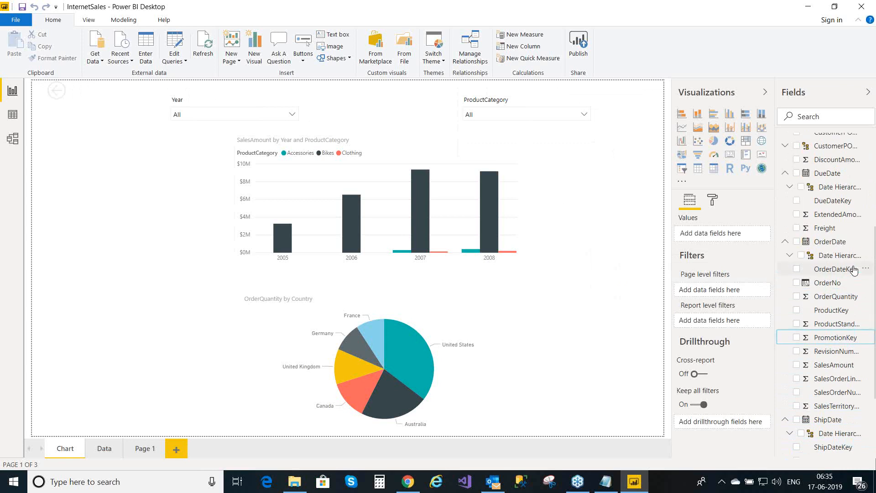
pyautogui.press('Down')
pyautogui.press('Down')
pyautogui.press('Down')
pyautogui.press('Down')
pyautogui.press('Down')
pyautogui.press('Down')
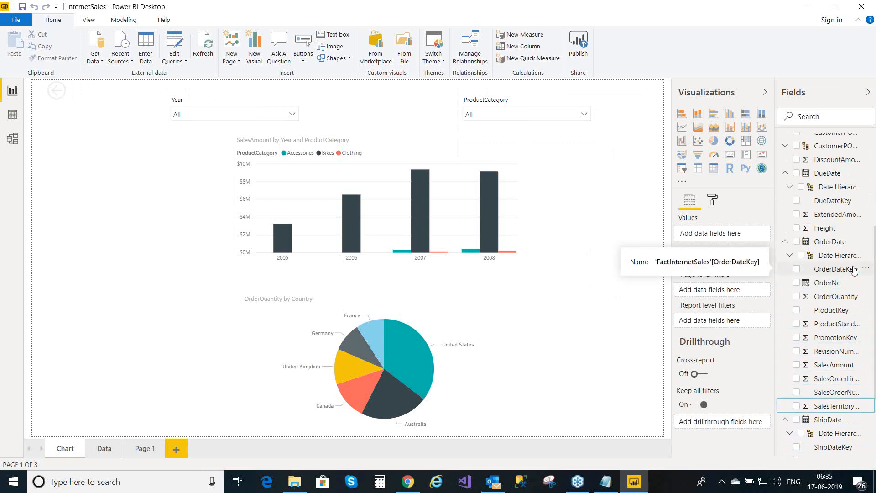
pyautogui.press('Down')
pyautogui.press('Down')
pyautogui.press('Down')
pyautogui.press('Down')
pyautogui.press('Down')
pyautogui.press('Down')
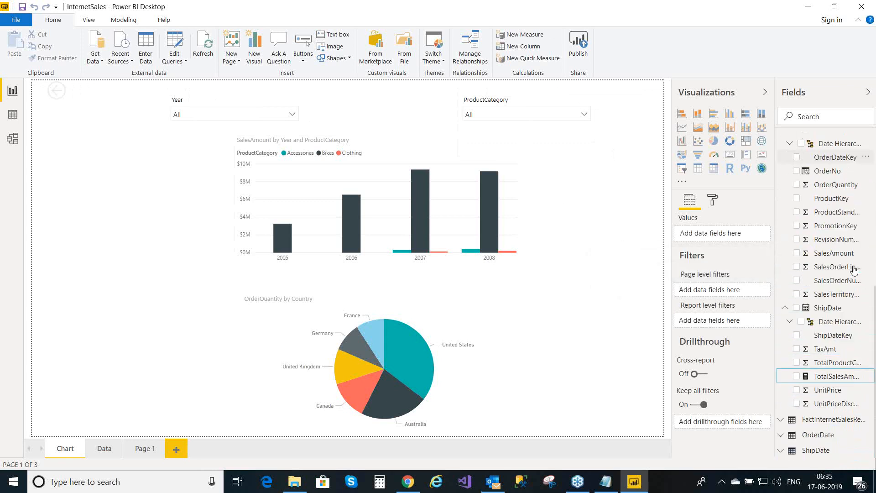
pyautogui.press('Down')
pyautogui.press('Down')
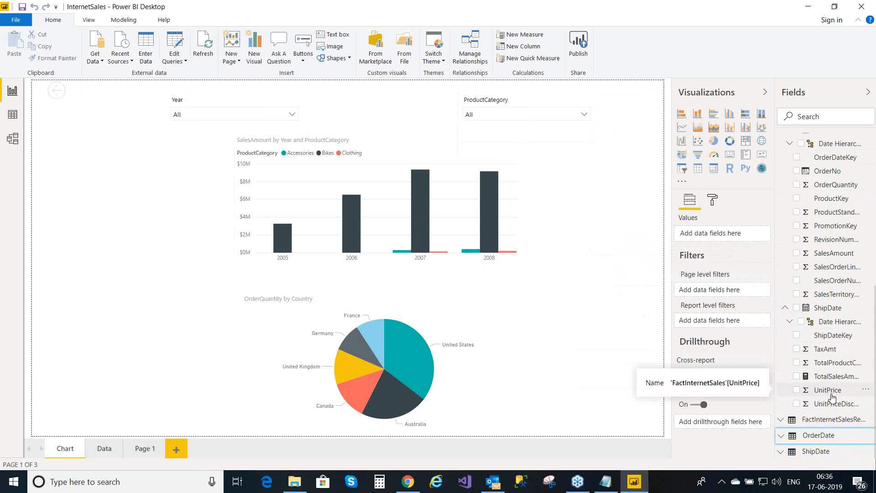
pyautogui.click(831, 394)
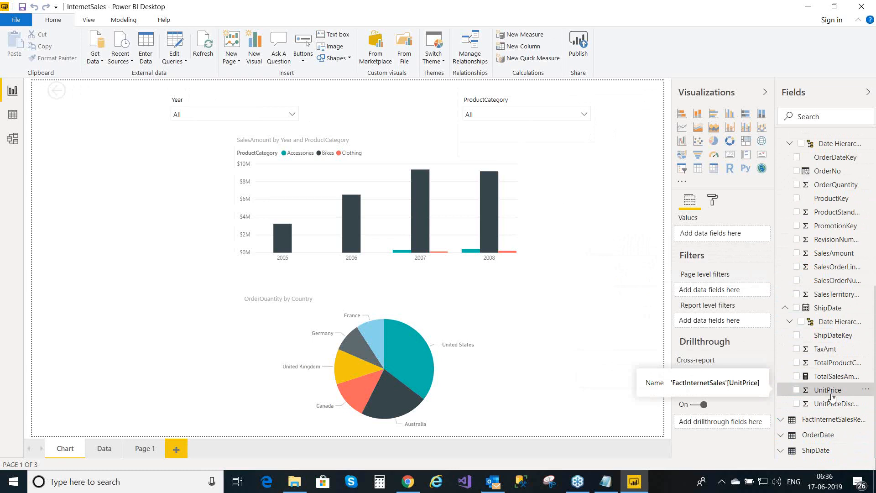
pyautogui.press('Up')
pyautogui.press('Up')
pyautogui.press('Up')
pyautogui.press('Up')
pyautogui.press('Up')
pyautogui.press('Up')
pyautogui.press('Up')
pyautogui.press('Up')
pyautogui.press('Up')
pyautogui.press('Up')
pyautogui.press('Up')
pyautogui.press('Up')
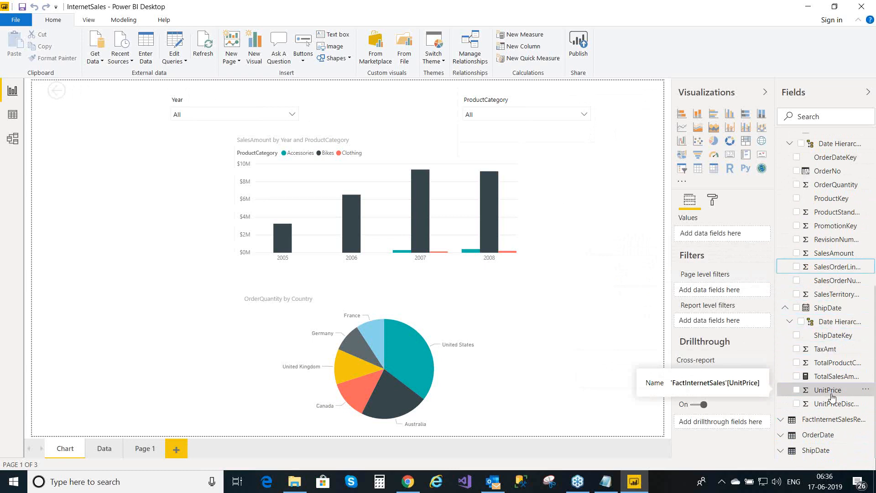
pyautogui.press('Up')
pyautogui.press('Up')
pyautogui.press('Up')
pyautogui.press('Up')
pyautogui.press('Up')
pyautogui.press('Up')
pyautogui.press('Up')
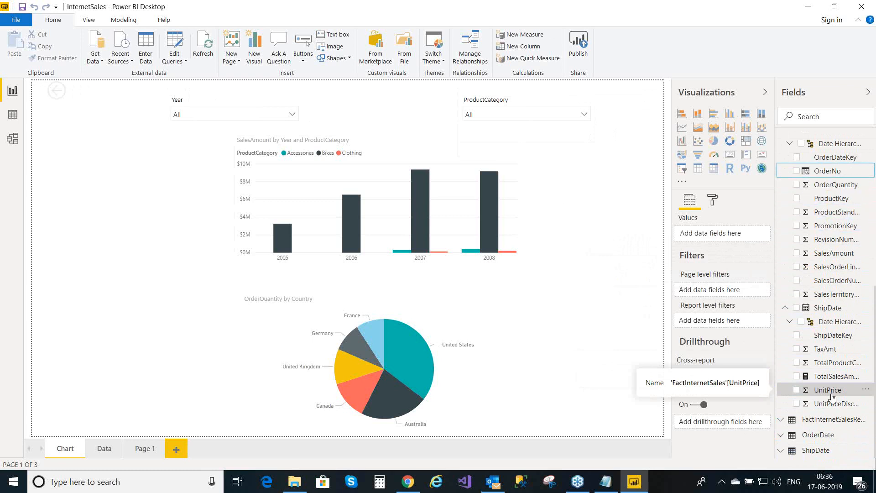
pyautogui.press('Up')
pyautogui.press('Up')
pyautogui.press('Up')
pyautogui.press('Up')
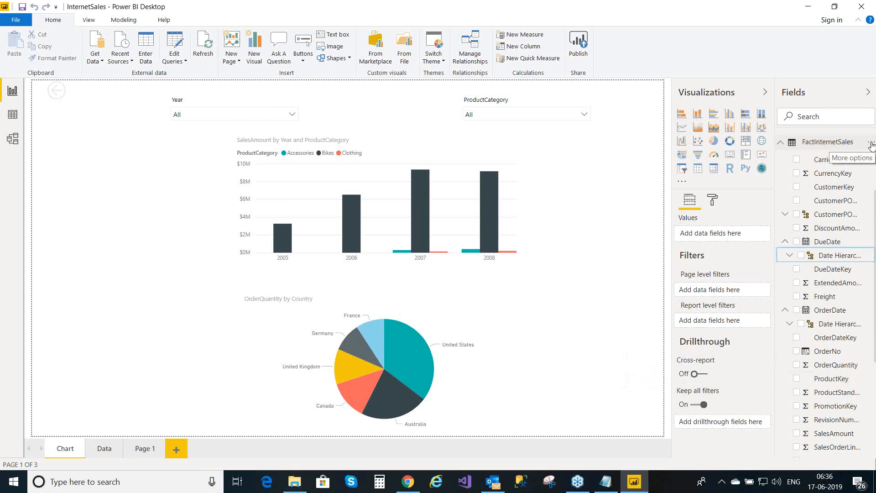
# - Use the FactInternetSales options menu to add a second new measure
pyautogui.click(870, 143)
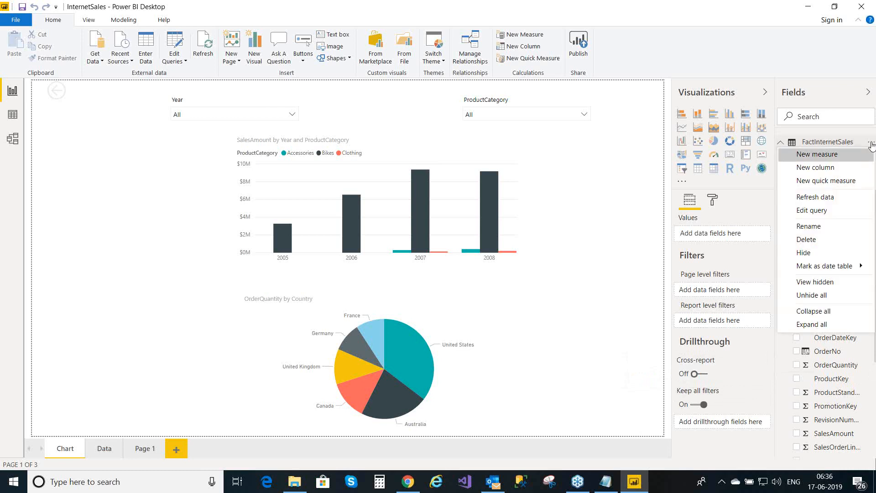
pyautogui.click(844, 160)
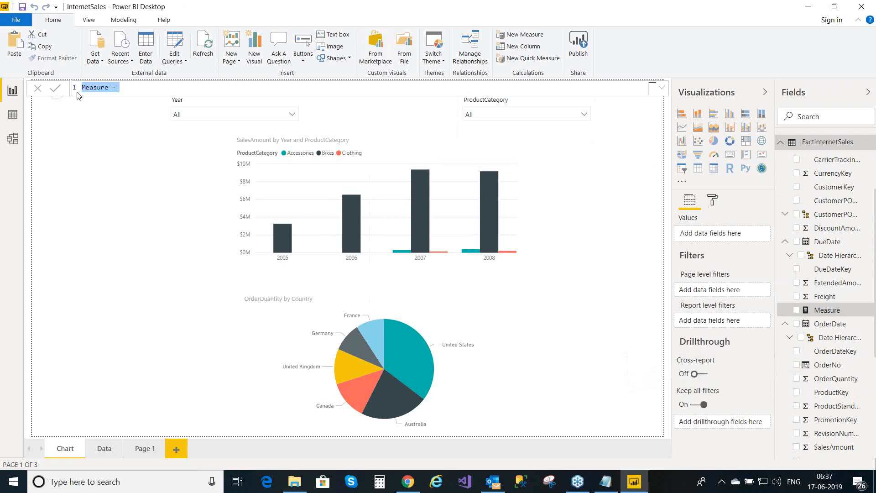
# - Rename the new measure to TotalSalesAmountSelected
pyautogui.click(109, 87)
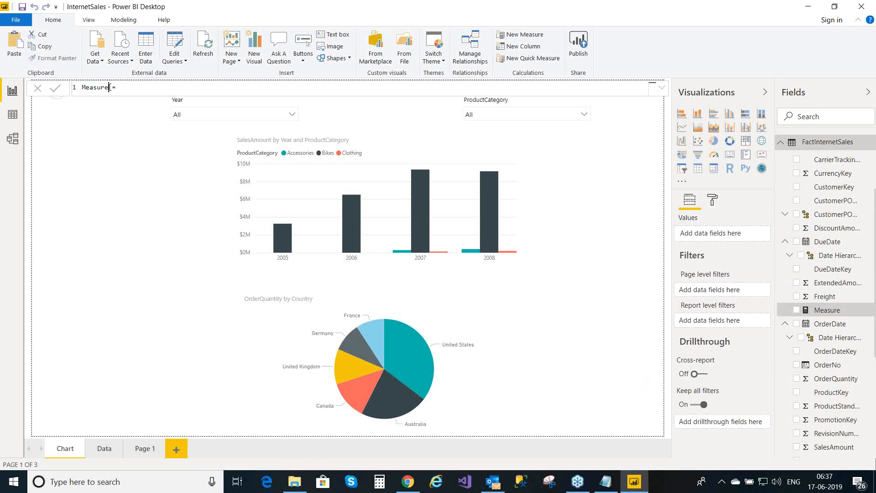
pyautogui.press('BackSpace')
pyautogui.press('BackSpace')
pyautogui.press('BackSpace')
pyautogui.press('BackSpace')
pyautogui.press('BackSpace')
pyautogui.press('BackSpace')
pyautogui.press('BackSpace')
pyautogui.write('TotalSalesAmountSelected')
# - Enter CALCULATE(SUM(FactInternetSales[SalesAmount]), as the measure's expression
pyautogui.write('calcu')
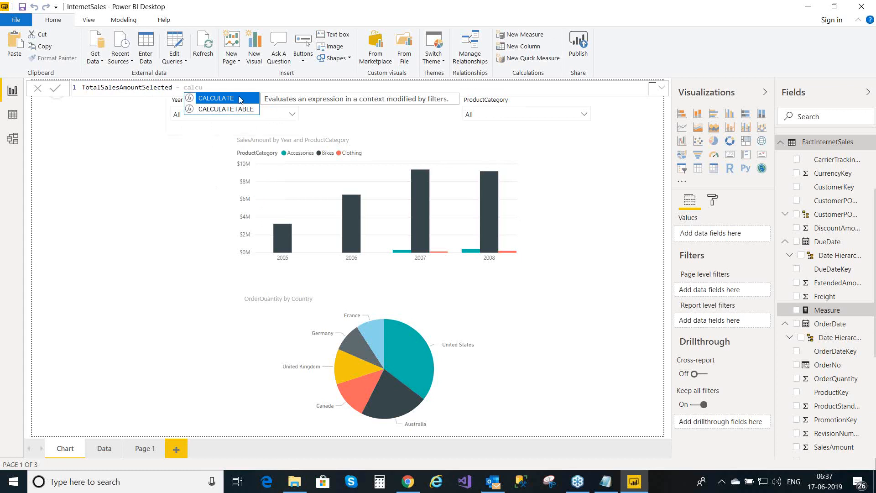
pyautogui.click(217, 98)
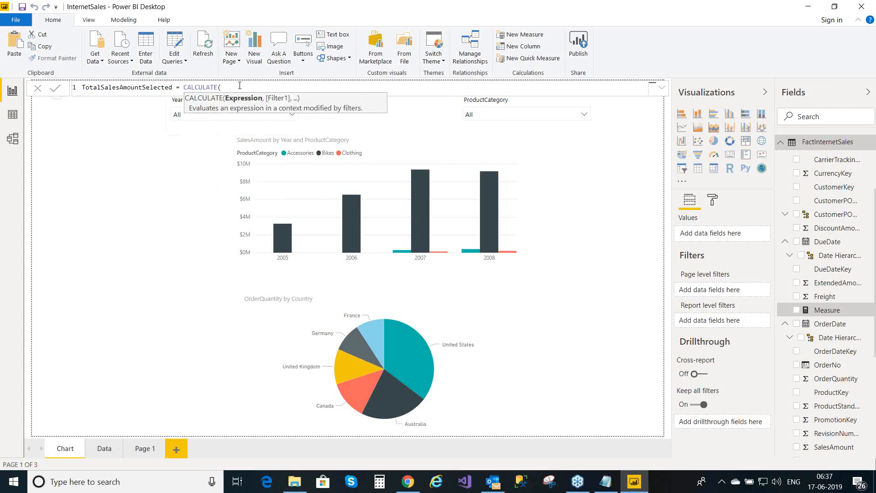
pyautogui.write('sum')
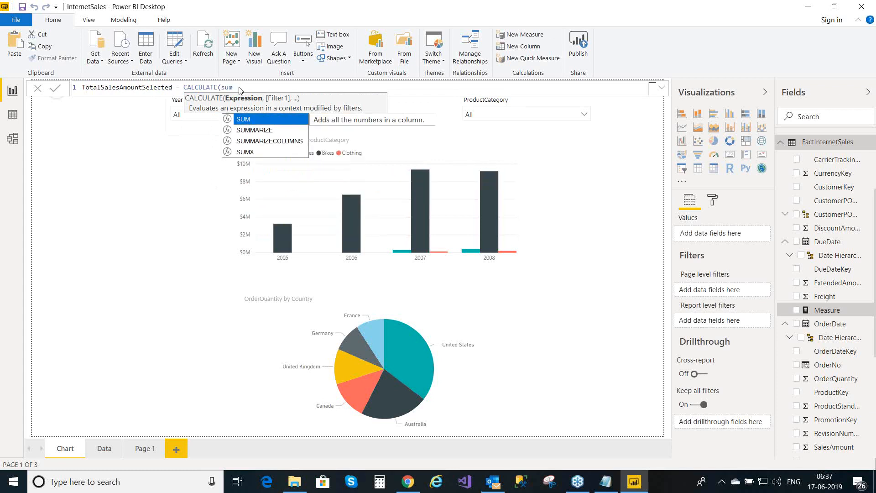
pyautogui.click(251, 120)
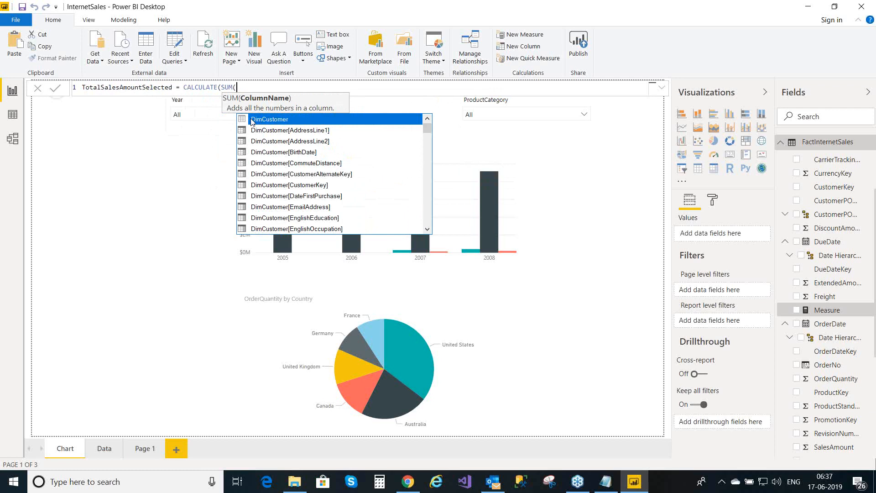
pyautogui.write('inter')
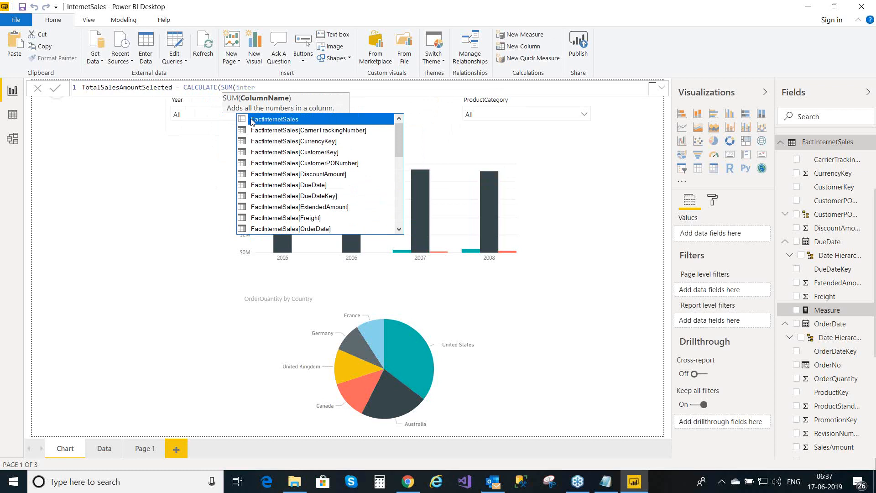
pyautogui.press('BackSpace')
pyautogui.press('BackSpace')
pyautogui.press('BackSpace')
pyautogui.press('BackSpace')
pyautogui.press('BackSpace')
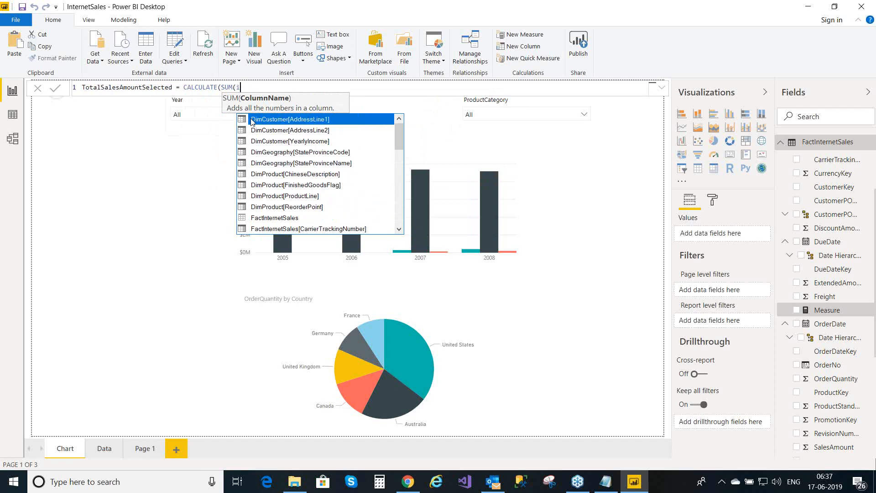
pyautogui.write('sales')
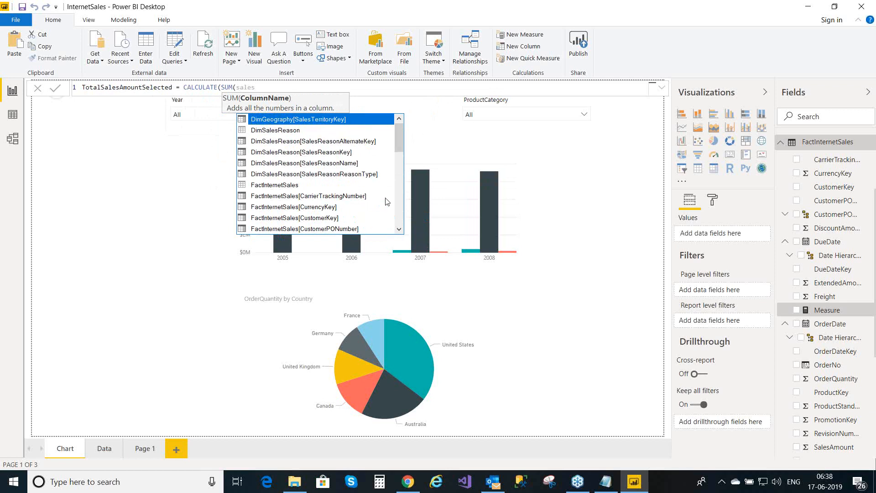
pyautogui.write('amoun')
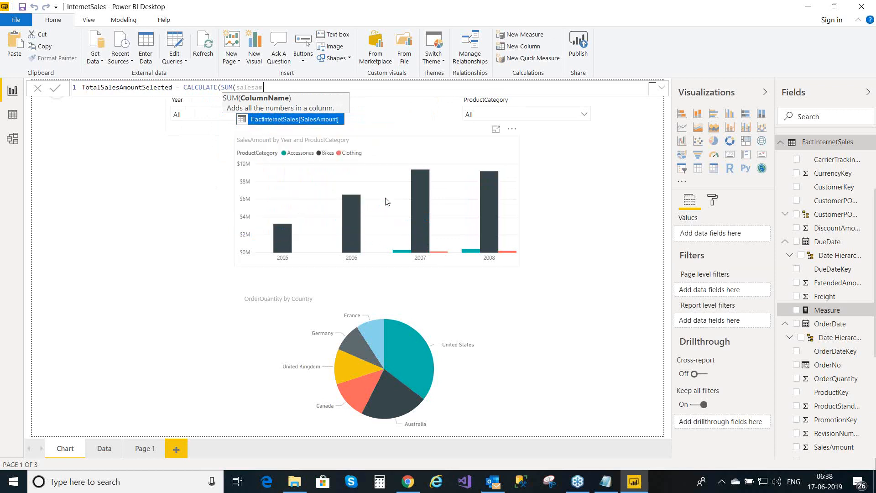
pyautogui.write('t')
pyautogui.click(314, 119)
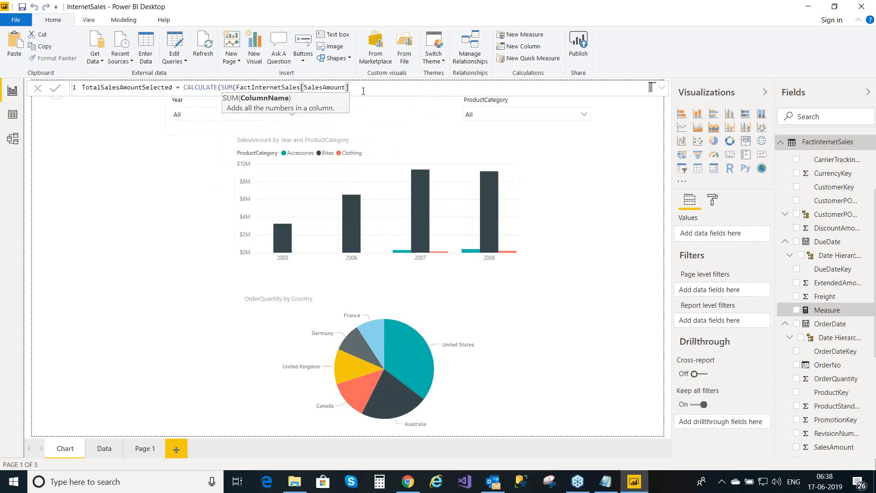
pyautogui.write(')')
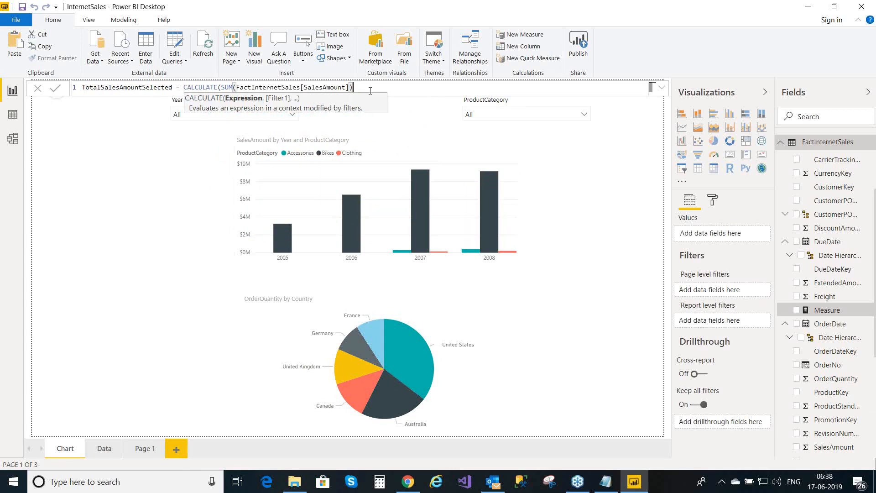
pyautogui.write(',')
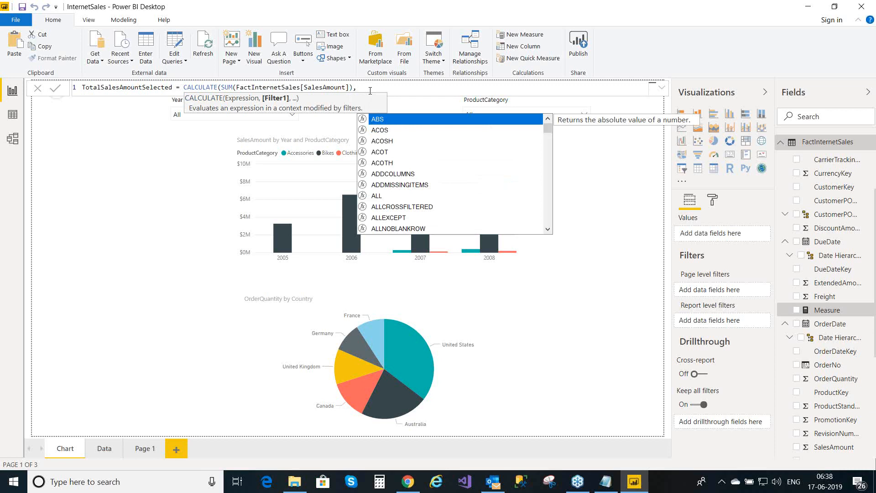
# - Finish with ALLSELECTED(DimProductCategory[EnglishProductCategoryName]) and commit TotalSalesAmountSelected
pyautogui.write('all')
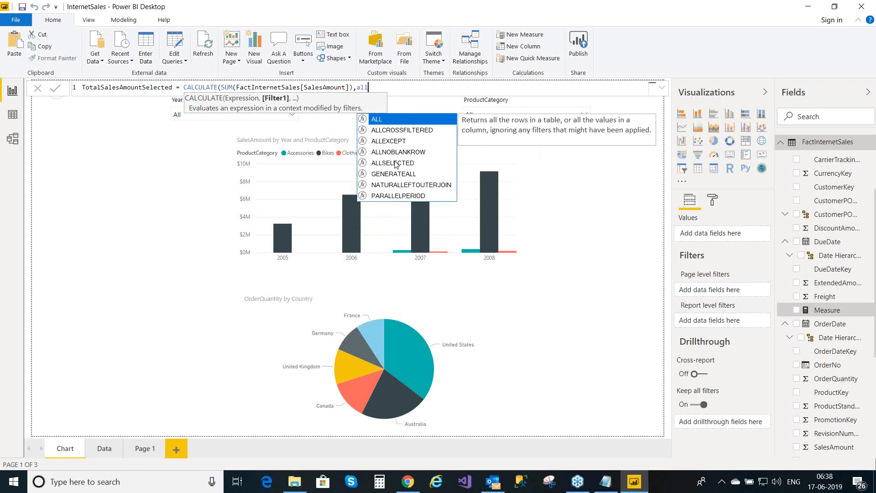
pyautogui.click(395, 164)
pyautogui.doubleClick(395, 163)
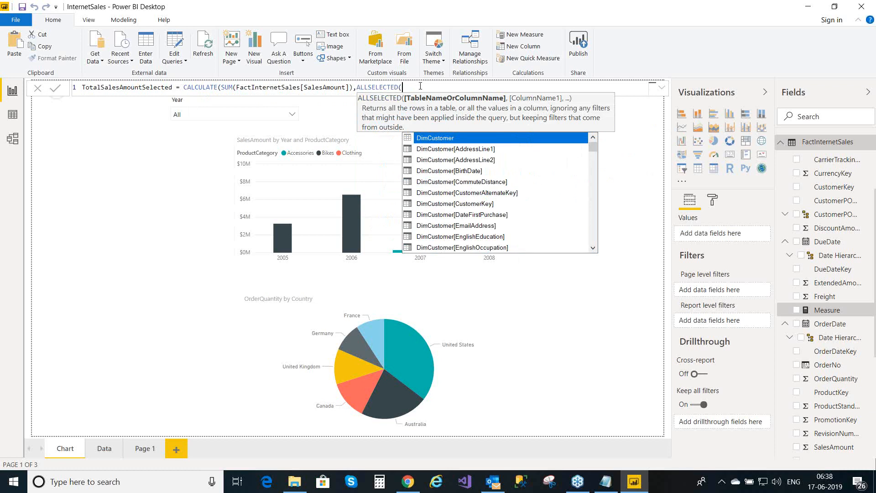
pyautogui.write('pro')
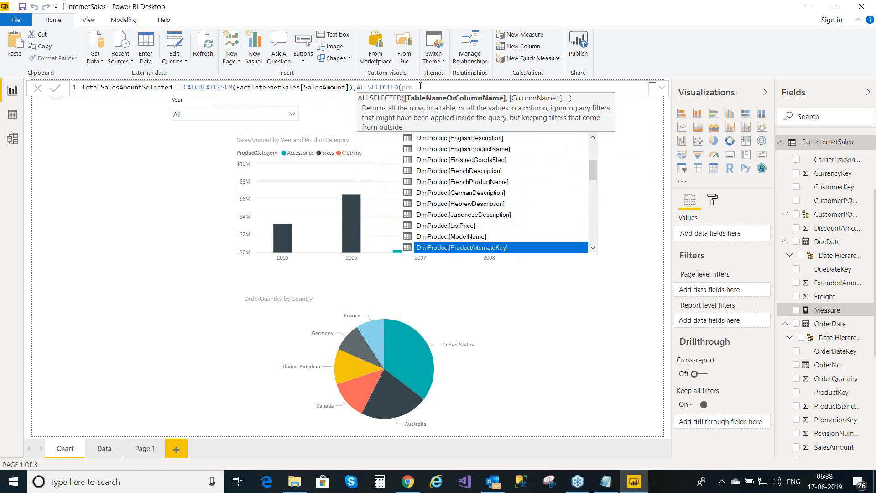
pyautogui.write('ductcat')
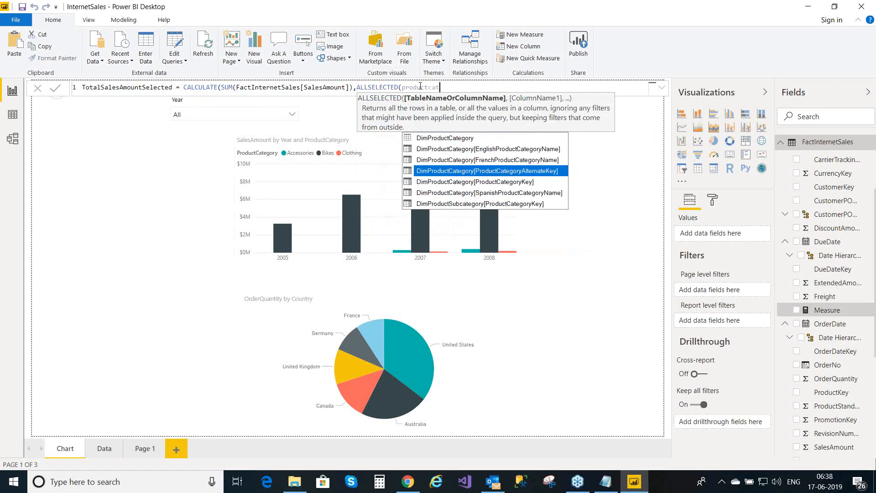
pyautogui.write('egory')
pyautogui.click(530, 152)
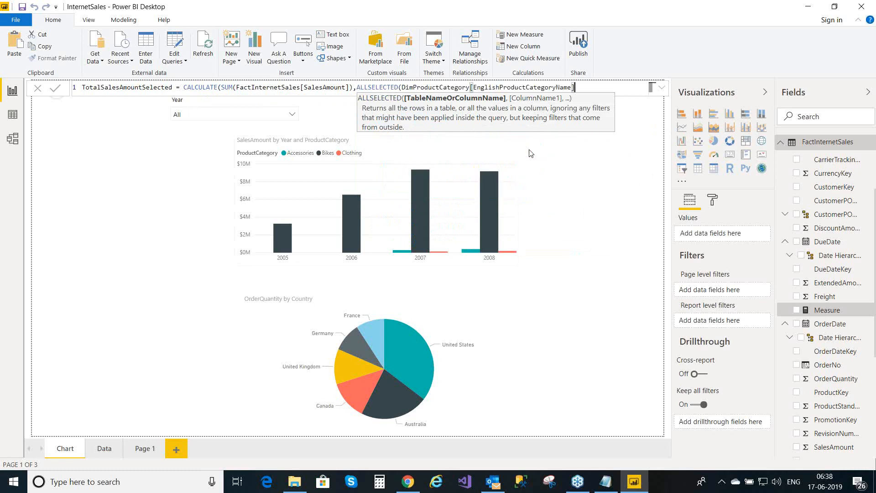
pyautogui.write(')')
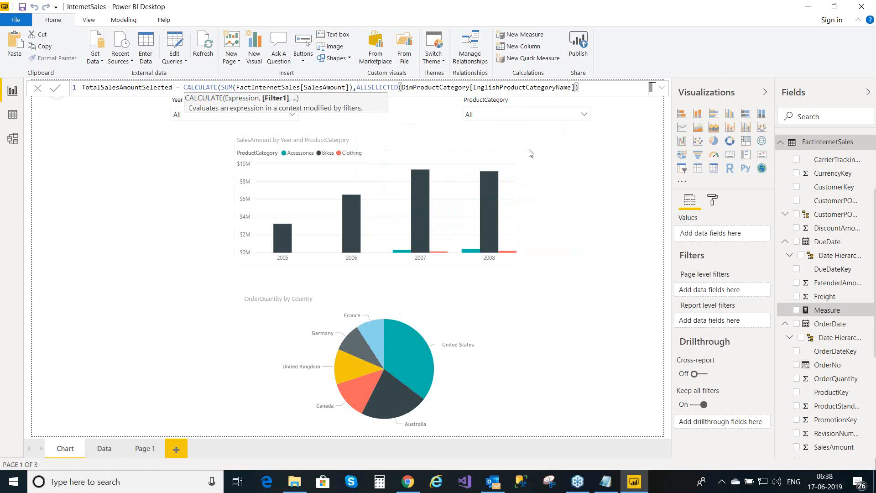
pyautogui.write(')')
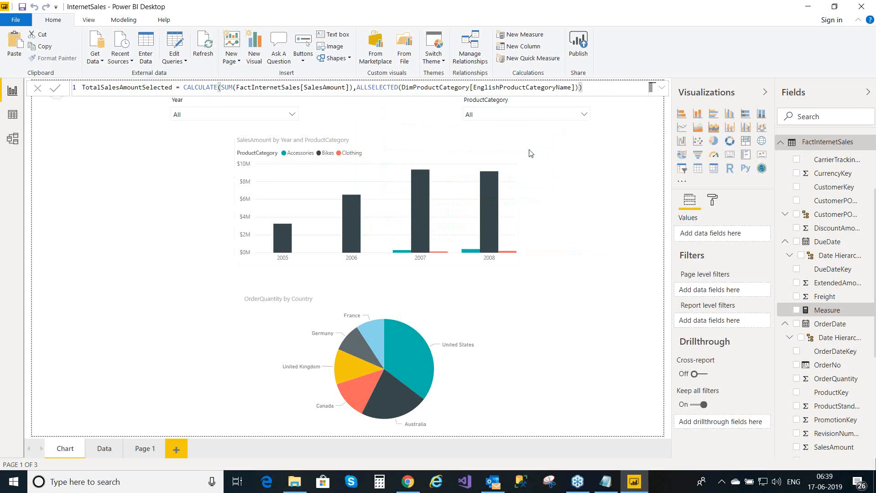
pyautogui.click(55, 88)
pyautogui.click(56, 91)
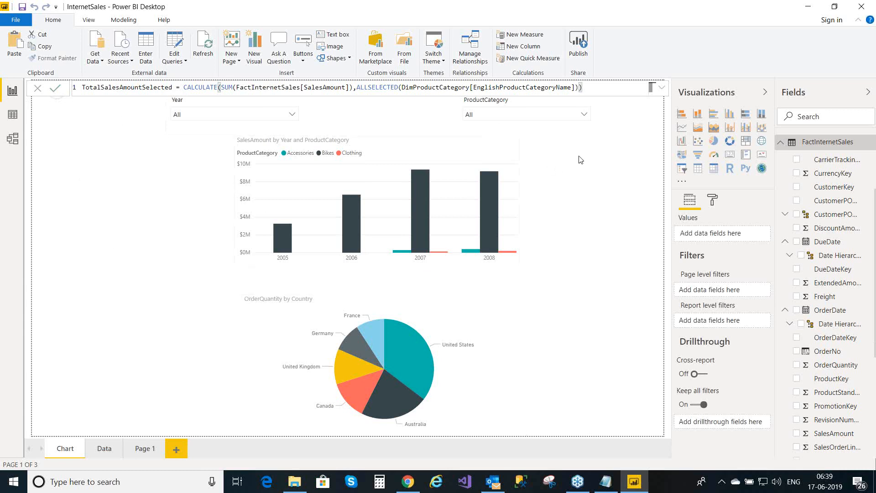
# - Collapse and re-expand FactInternetSales and move down its fields to the two new TotalSalesAmount measures
pyautogui.click(781, 142)
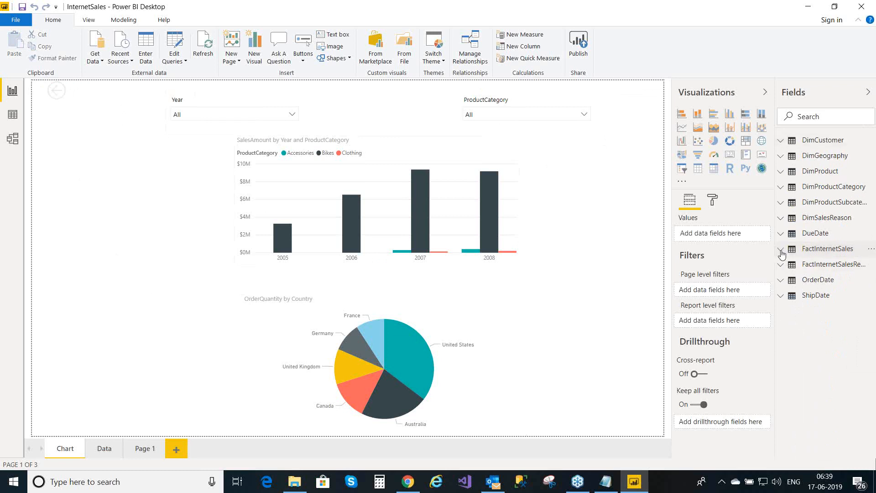
pyautogui.click(781, 251)
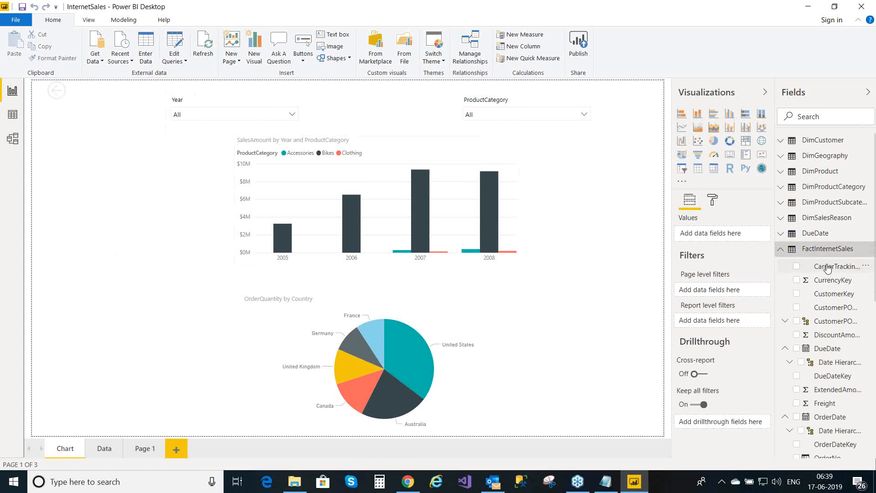
pyautogui.press('Down')
pyautogui.press('Down')
pyautogui.press('Down')
pyautogui.press('Down')
pyautogui.press('Down')
pyautogui.press('Down')
pyautogui.press('Down')
pyautogui.press('Down')
pyautogui.press('Down')
pyautogui.press('Down')
pyautogui.press('Down')
pyautogui.press('Down')
pyautogui.press('Down')
pyautogui.press('Down')
pyautogui.press('Down')
pyautogui.press('Down')
pyautogui.press('Down')
pyautogui.press('Down')
pyautogui.press('Down')
pyautogui.press('Down')
pyautogui.press('Down')
pyautogui.press('Down')
pyautogui.press('Down')
pyautogui.press('Down')
pyautogui.press('Down')
pyautogui.press('Down')
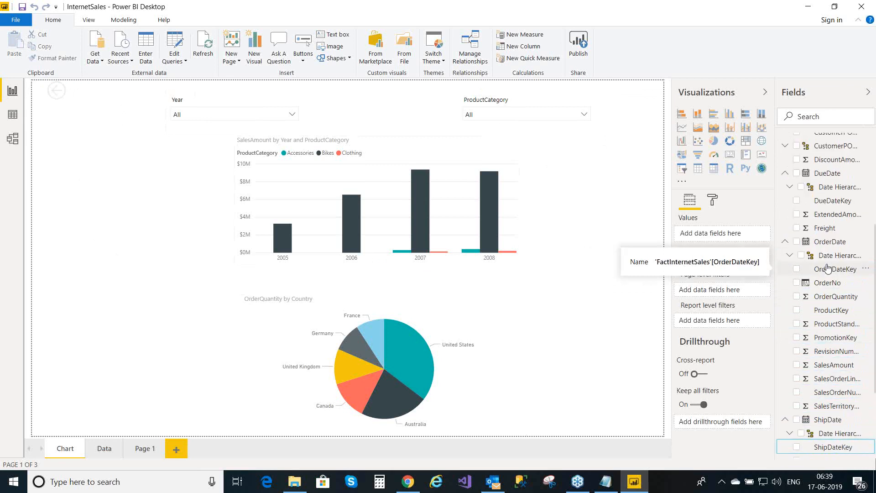
pyautogui.press('Down')
pyautogui.press('Down')
pyautogui.press('Down')
pyautogui.press('Down')
pyautogui.press('Down')
pyautogui.press('Down')
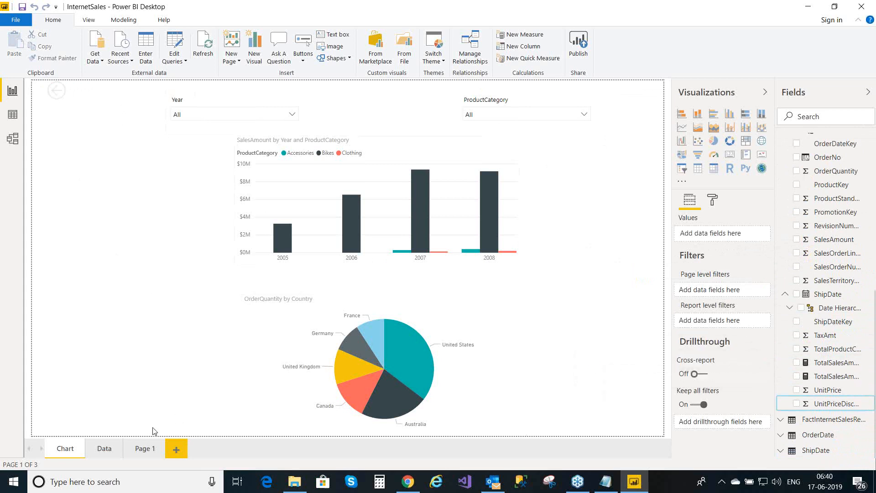
# - On Page 1, add a table visual and position it below the two existing tables
pyautogui.click(144, 449)
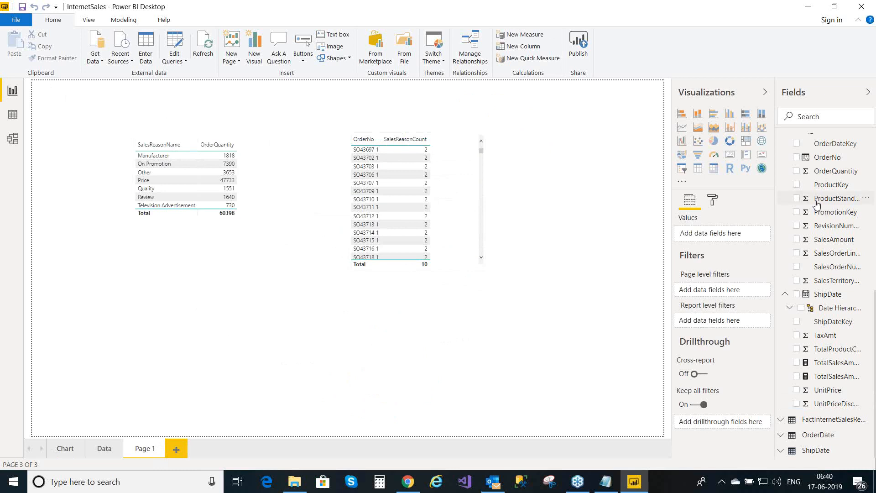
pyautogui.click(698, 170)
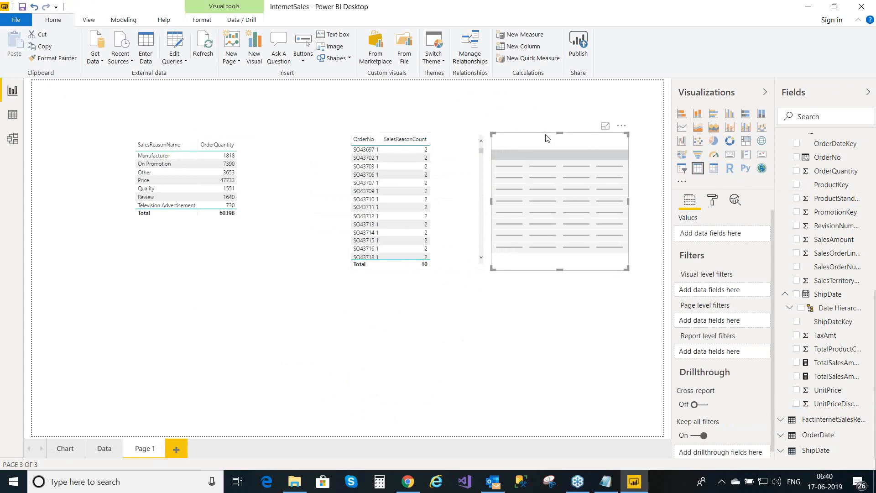
pyautogui.moveTo(547, 138); pyautogui.dragTo(321, 282)
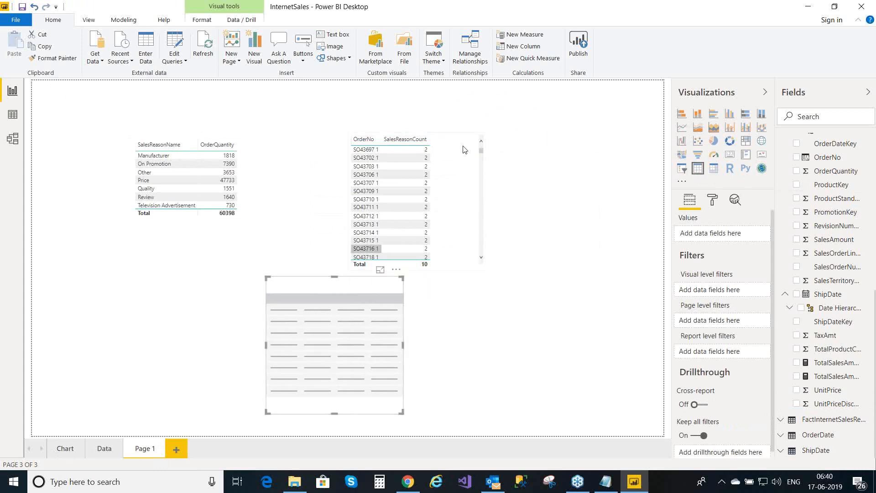
pyautogui.click(420, 125)
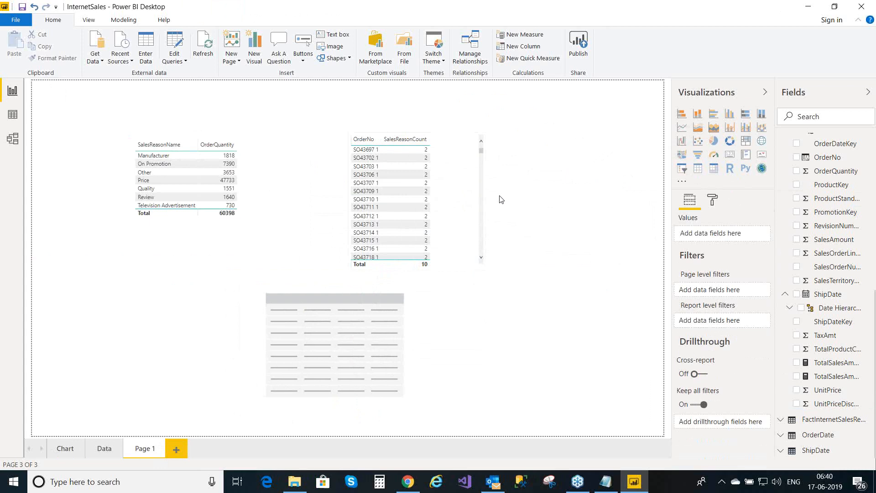
pyautogui.click(697, 114)
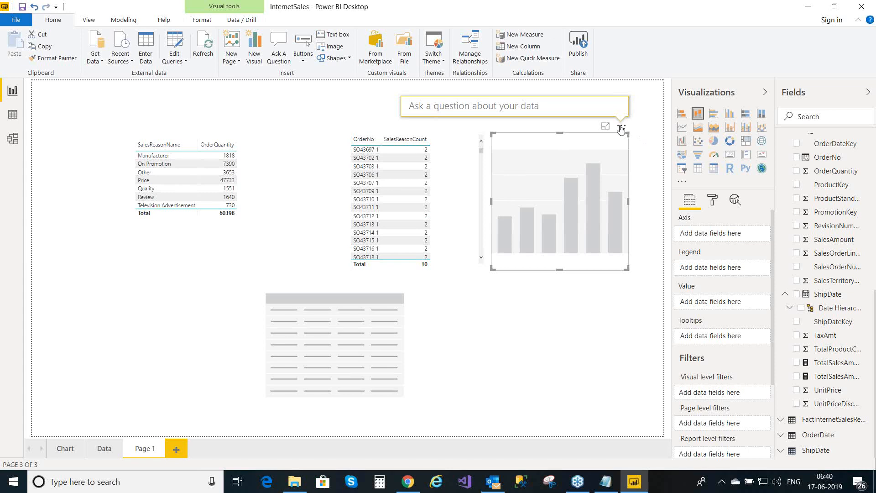
pyautogui.click(623, 128)
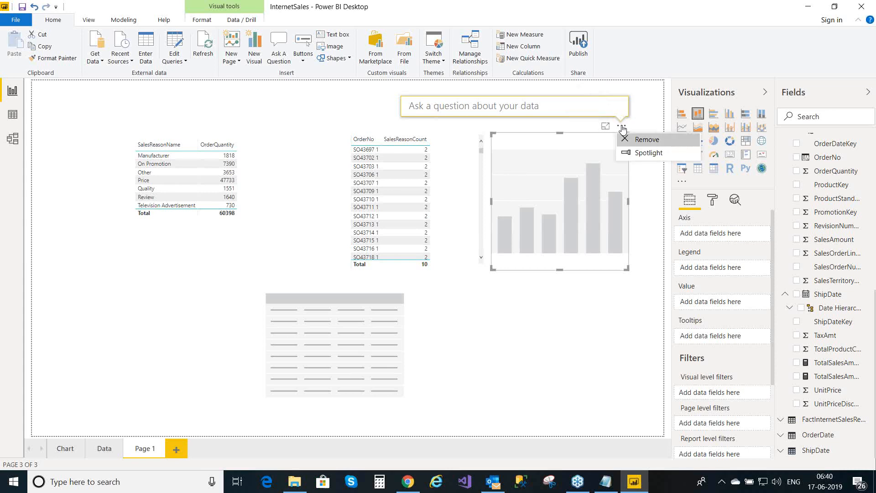
pyautogui.click(639, 143)
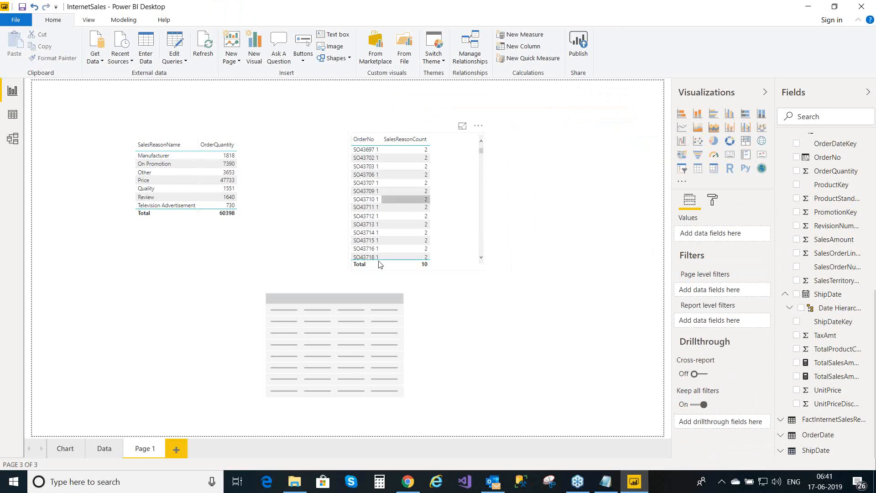
pyautogui.click(346, 287)
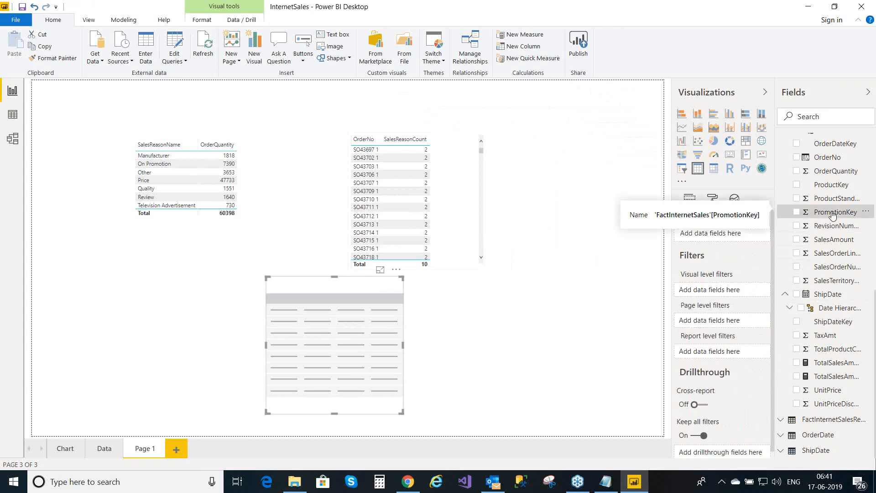
pyautogui.press('Up')
pyautogui.press('Up')
pyautogui.press('Up')
pyautogui.press('Up')
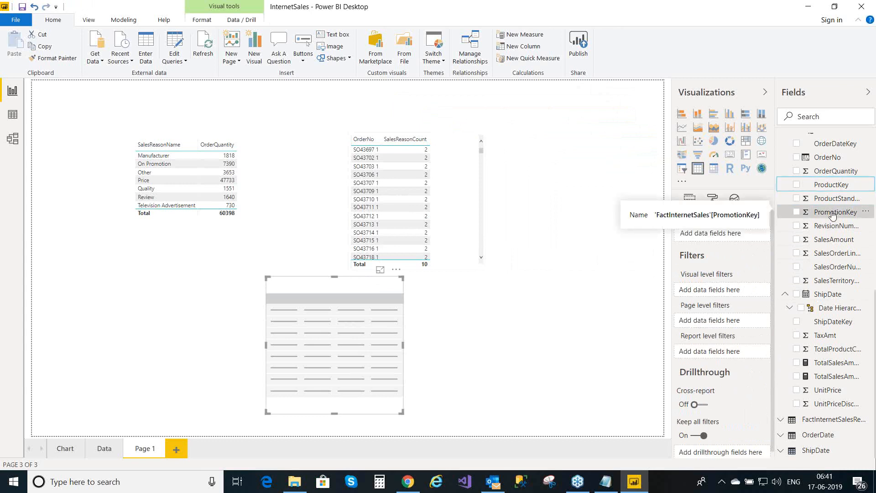
pyautogui.press('Up')
pyautogui.press('Up')
pyautogui.press('Up')
pyautogui.press('Up')
pyautogui.press('Up')
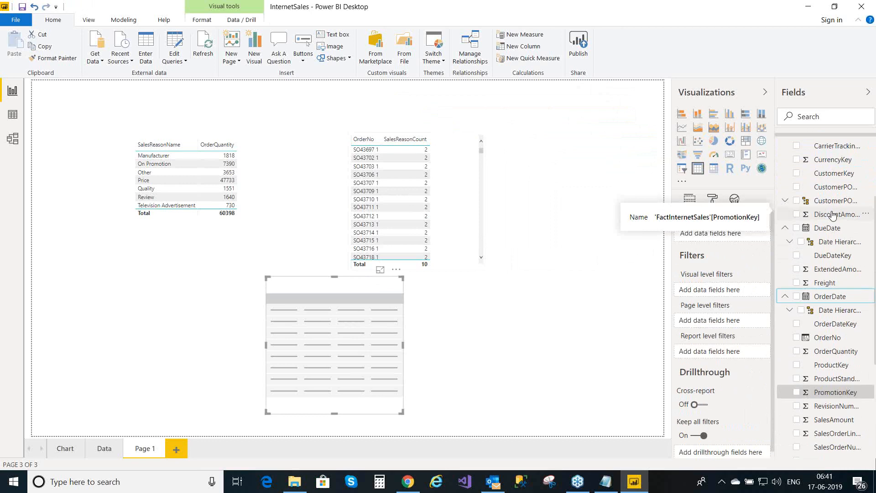
pyautogui.press('Up')
pyautogui.press('Up')
pyautogui.press('Up')
pyautogui.press('Up')
pyautogui.press('Up')
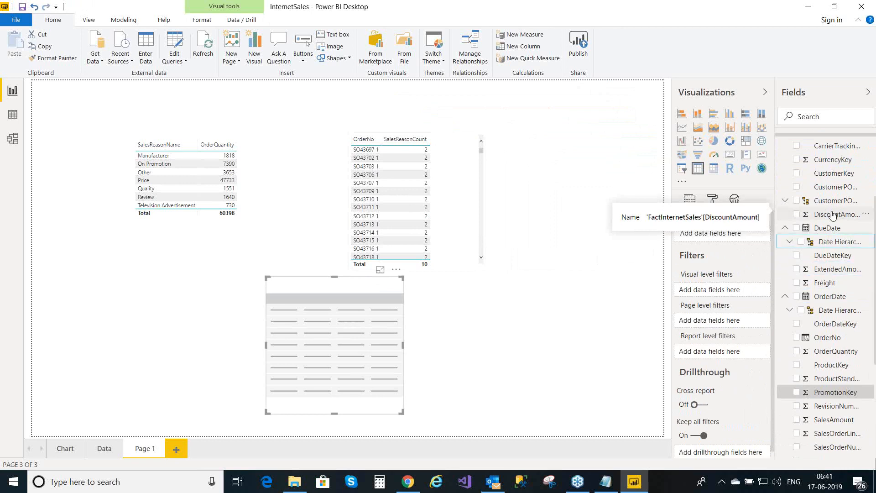
pyautogui.press('Up')
pyautogui.press('Up')
pyautogui.press('Up')
pyautogui.press('Up')
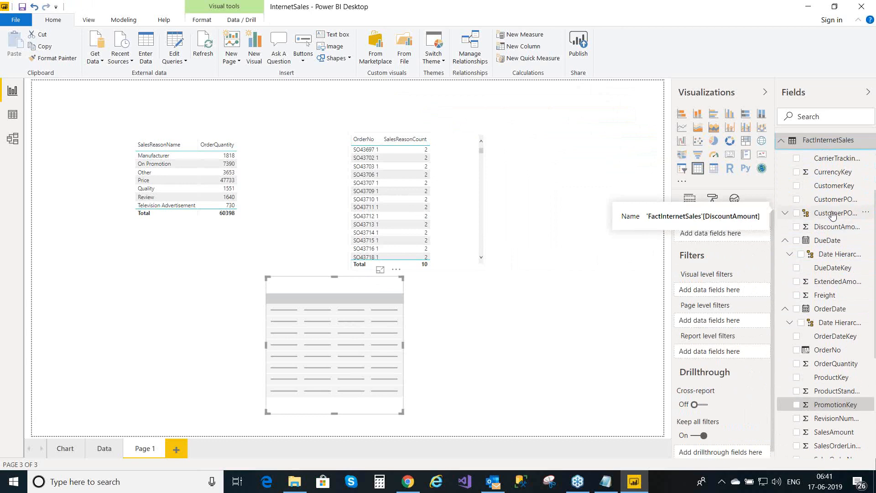
pyautogui.press('Up')
pyautogui.press('Up')
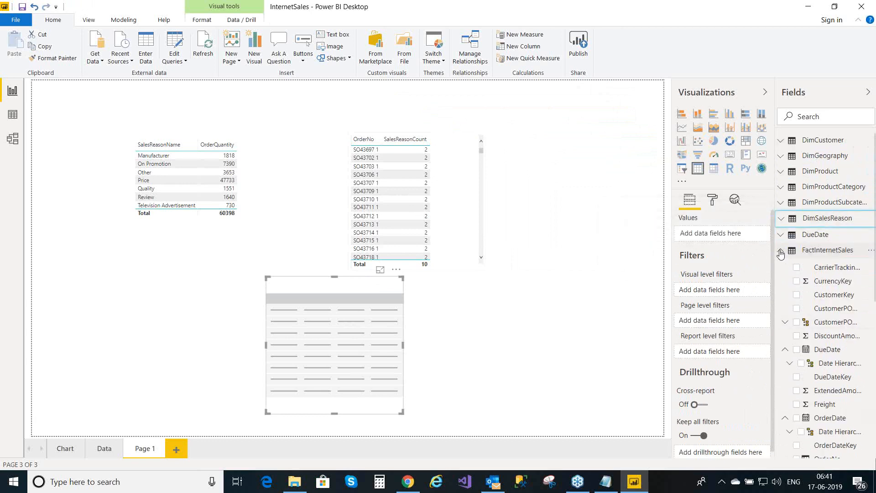
# - Fill the new table with DimProductCategory EnglishProductCategoryName and FactInternetSales SalesAmount
pyautogui.click(781, 188)
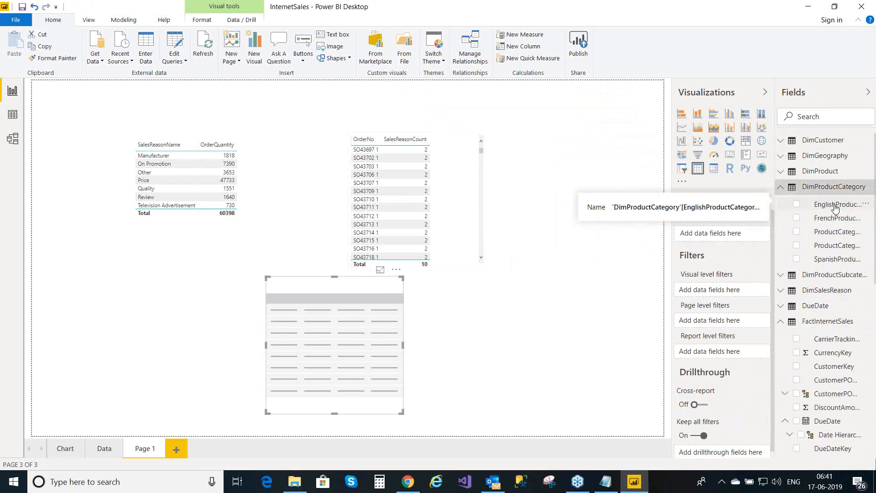
pyautogui.moveTo(835, 209); pyautogui.dragTo(720, 236)
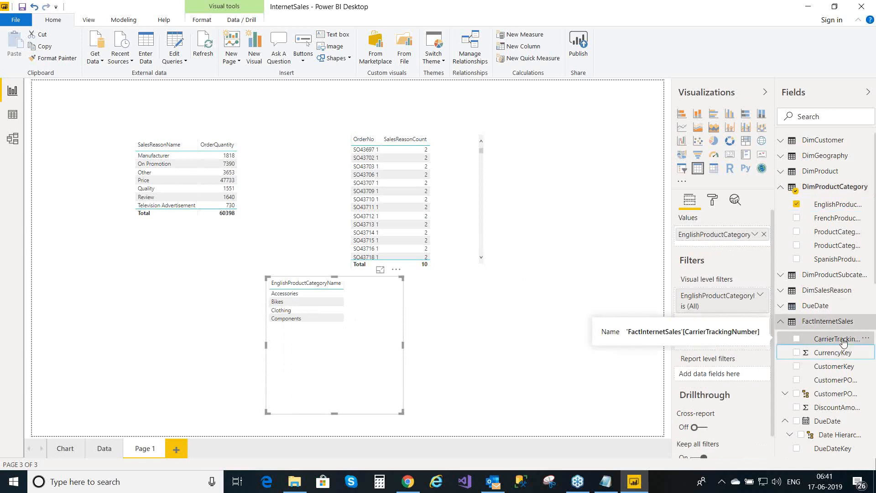
pyautogui.press('Down')
pyautogui.press('Down')
pyautogui.press('Down')
pyautogui.press('Down')
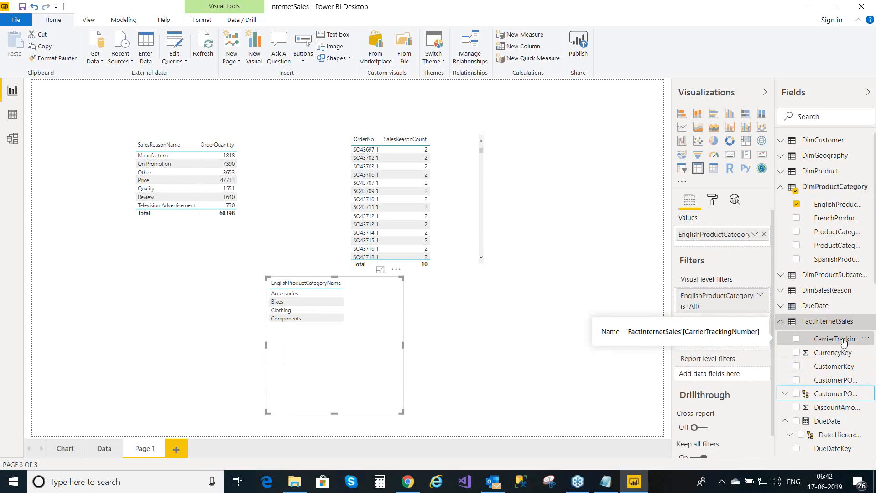
pyautogui.press('Down')
pyautogui.press('Down')
pyautogui.press('Down')
pyautogui.press('Down')
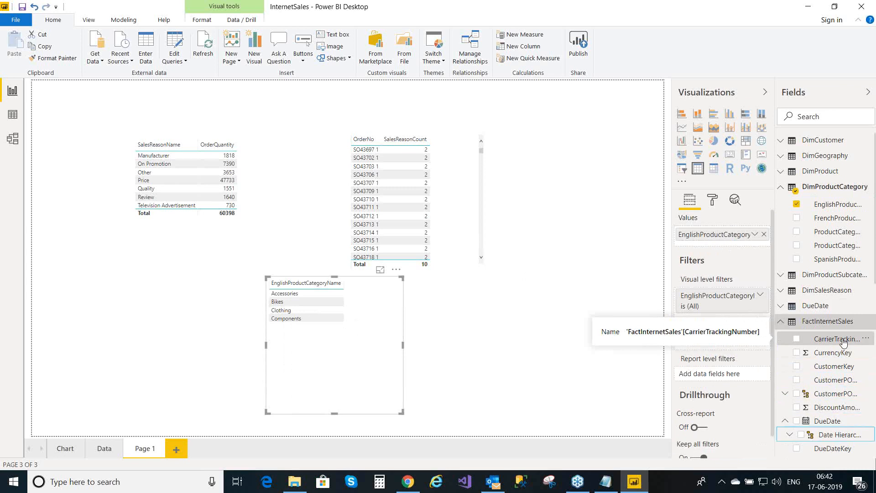
pyautogui.press('Down')
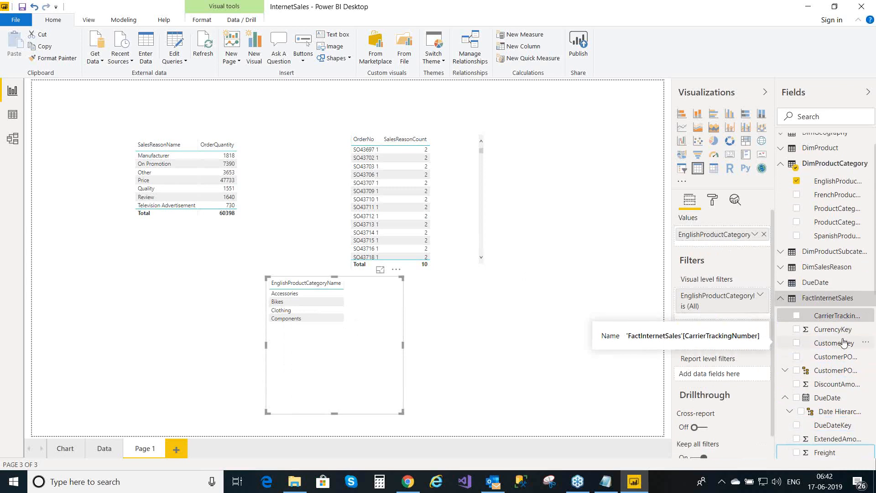
pyautogui.press('Down')
pyautogui.press('Down')
pyautogui.press('Down')
pyautogui.press('Down')
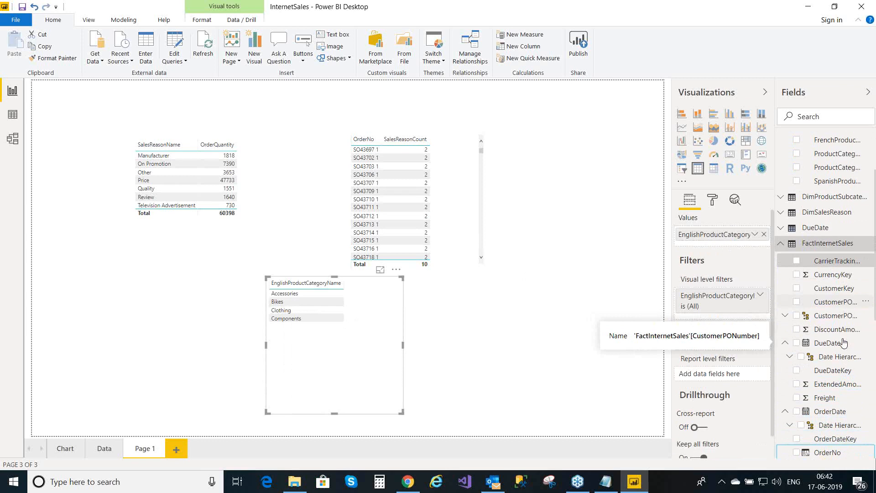
pyautogui.press('Down')
pyautogui.press('Down')
pyautogui.press('Down')
pyautogui.press('Down')
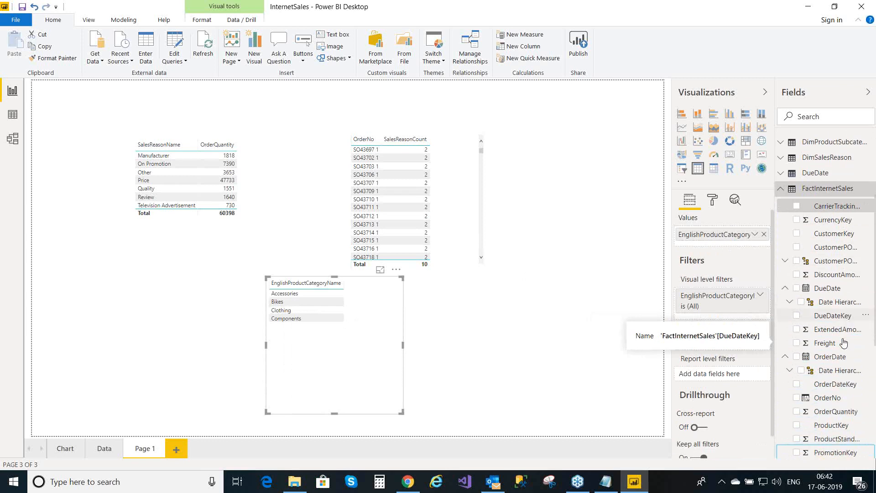
pyautogui.press('Down')
pyautogui.press('Down')
pyautogui.press('Down')
pyautogui.press('Down')
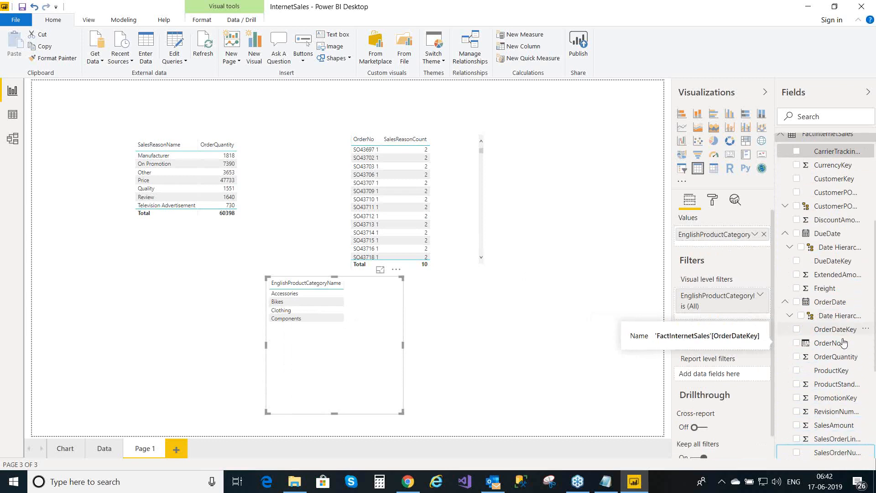
pyautogui.press('Down')
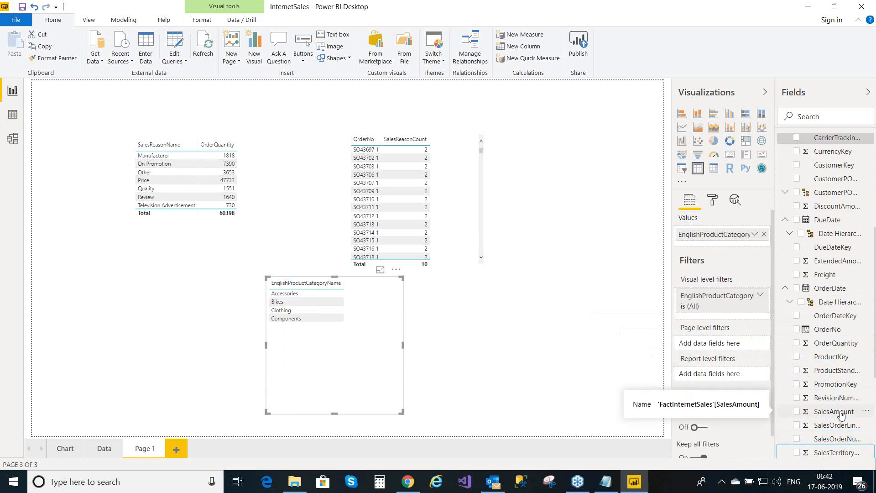
pyautogui.moveTo(841, 413); pyautogui.dragTo(733, 246)
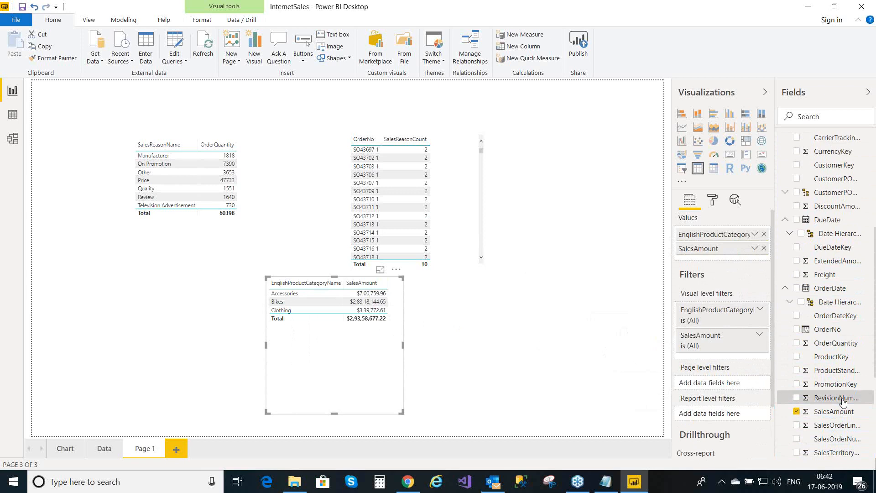
# - Add the TotalSalesAmountSelected measure to the category table and widen the table to fit it
pyautogui.press('Down')
pyautogui.press('Down')
pyautogui.press('Down')
pyautogui.press('Down')
pyautogui.press('Down')
pyautogui.press('Down')
pyautogui.press('Down')
pyautogui.press('Down')
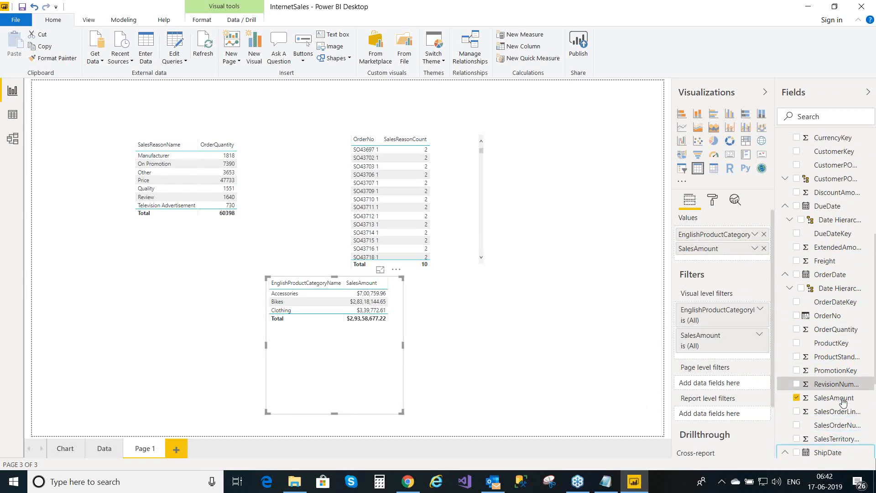
pyautogui.press('Down')
pyautogui.press('Down')
pyautogui.press('Down')
pyautogui.press('Down')
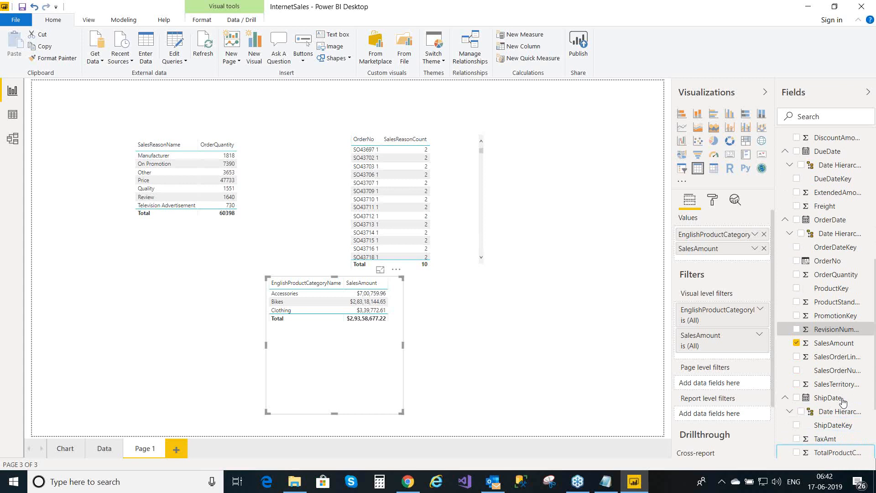
pyautogui.press('Down')
pyautogui.press('Down')
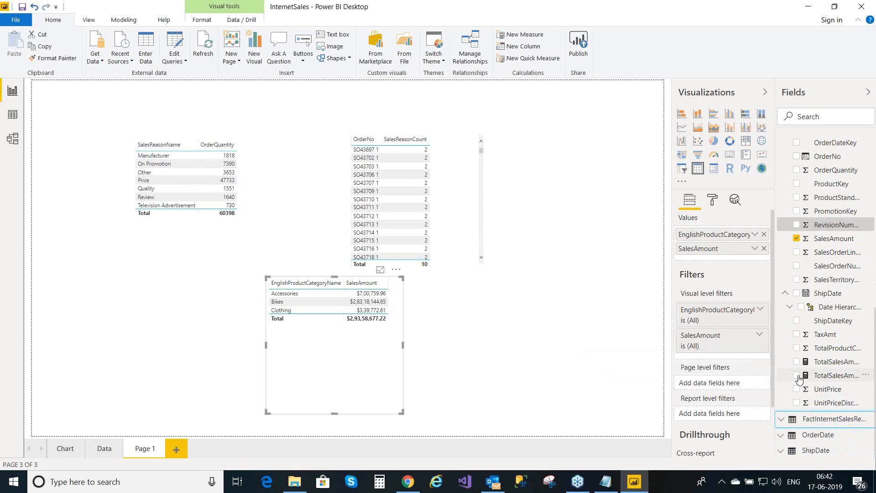
pyautogui.click(797, 376)
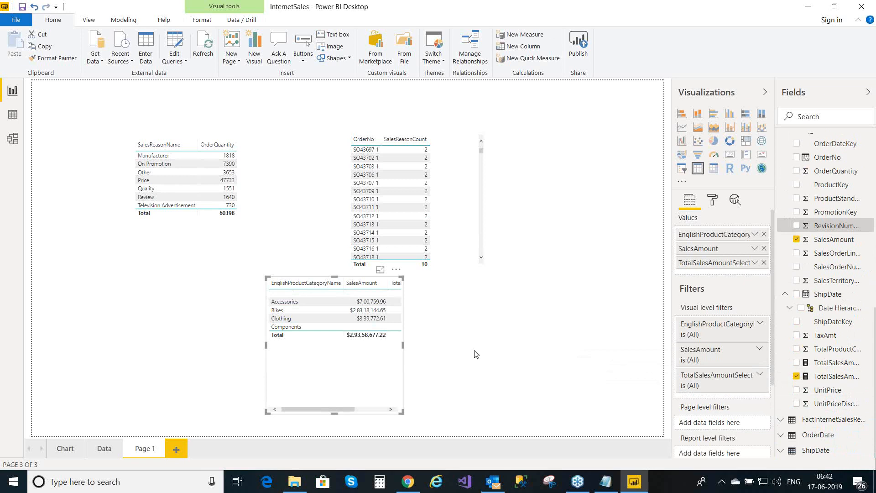
pyautogui.moveTo(404, 346); pyautogui.dragTo(538, 347)
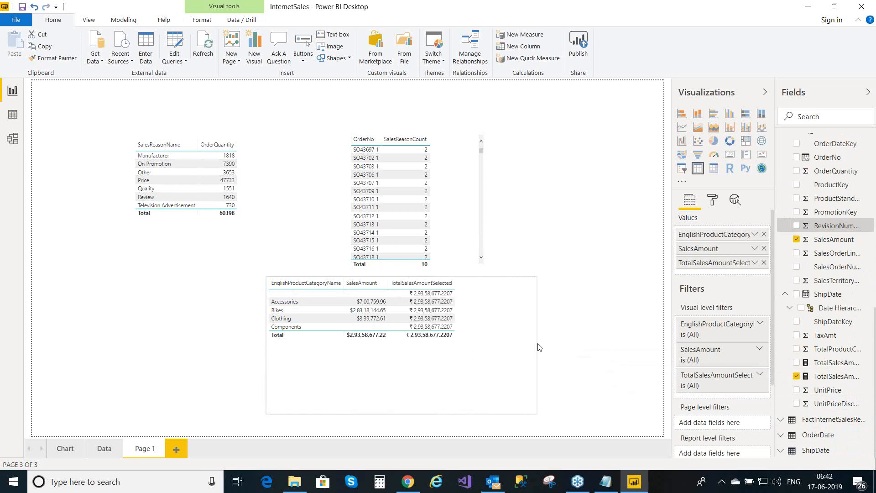
pyautogui.click(539, 347)
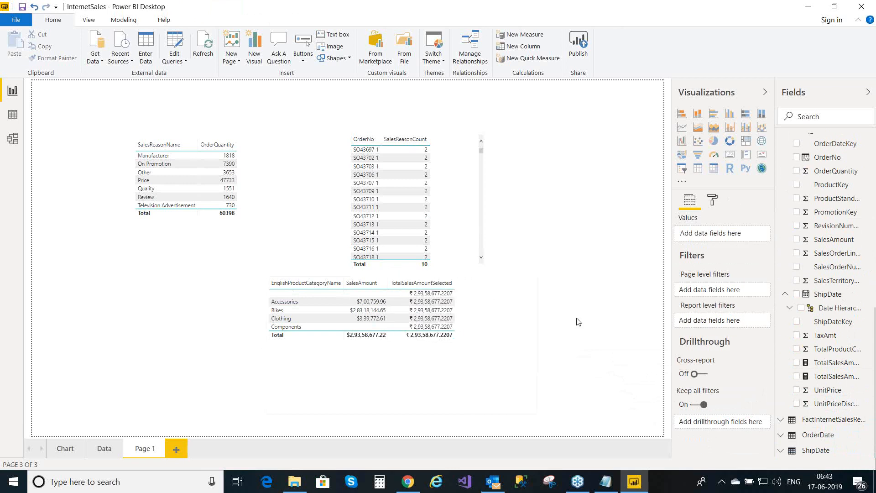
# - Remove the accidentally created TotalSalesAmountNotSelected column chart from Page 1
pyautogui.click(797, 363)
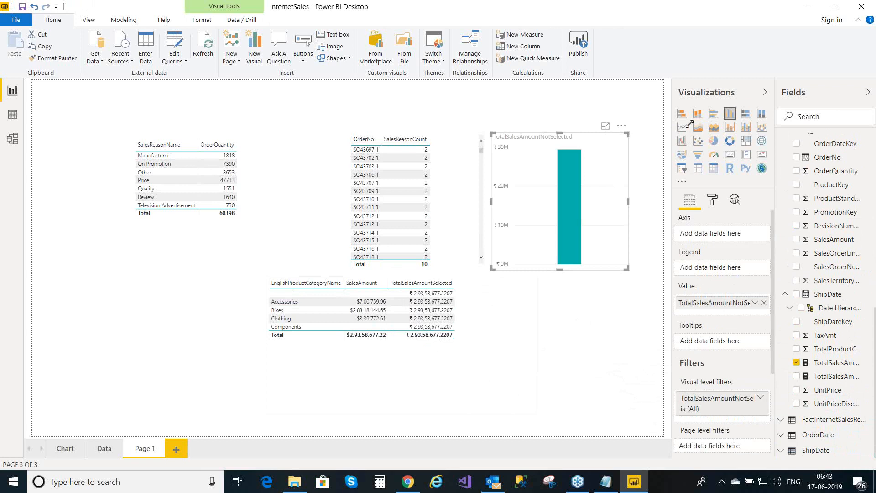
pyautogui.click(622, 127)
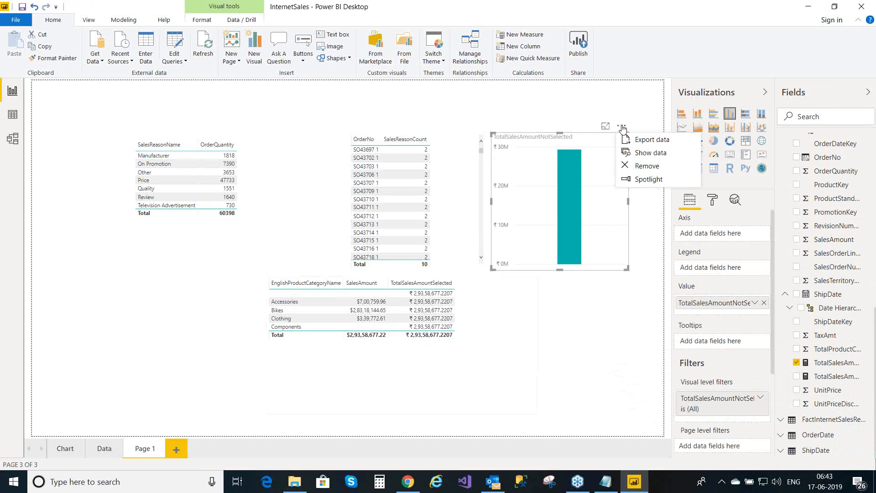
pyautogui.click(644, 169)
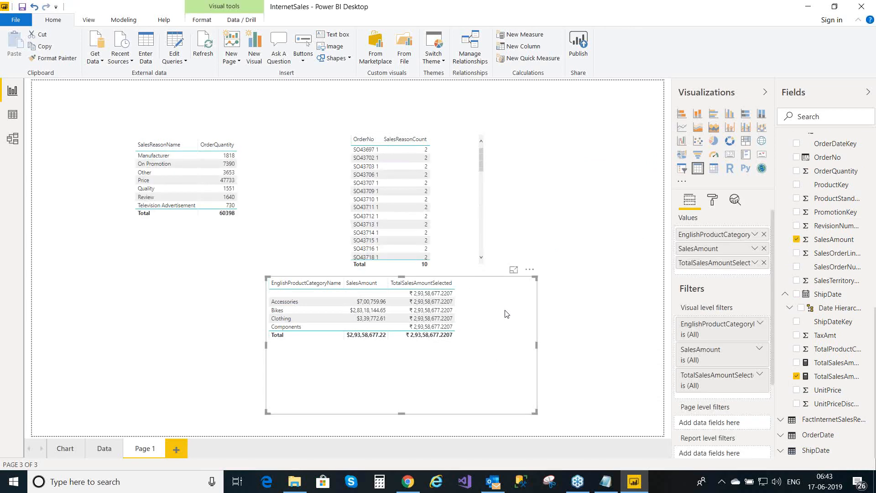
# - Add TotalSalesAmountNotSelected to the category table's Values, showing ₹ 2,93,58,677.2207 per row
pyautogui.click(796, 363)
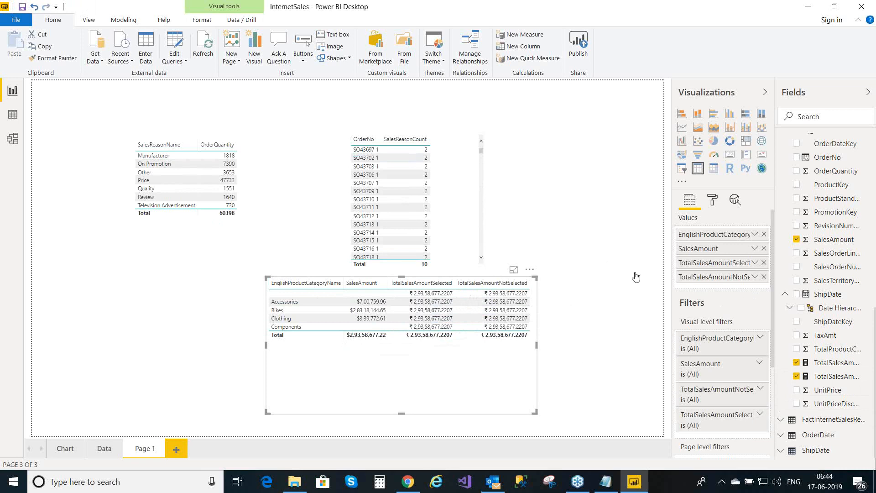
pyautogui.moveTo(771, 298); pyautogui.dragTo(768, 330)
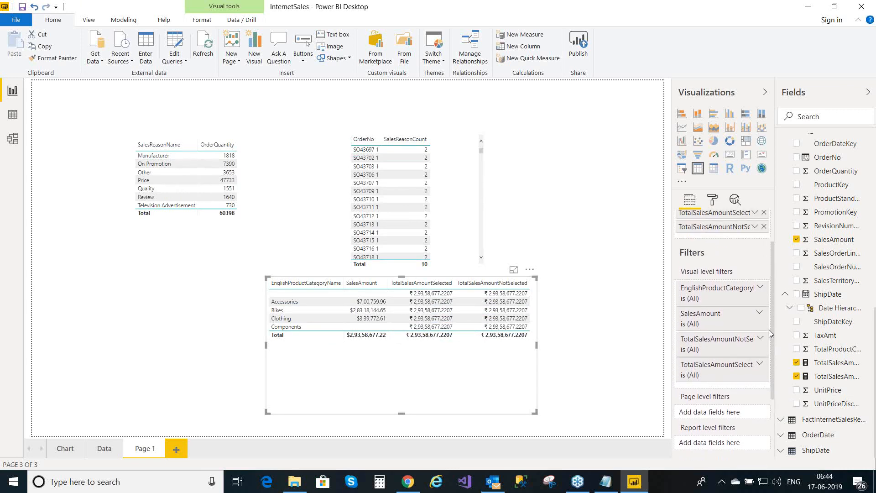
# - Filter the table's EnglishProductCategoryName visual filter to Accessories and Clothing
pyautogui.click(762, 287)
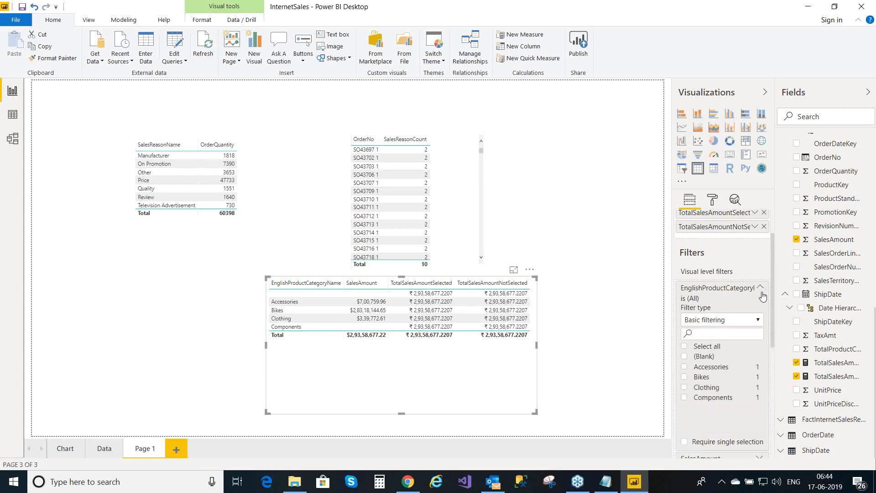
pyautogui.moveTo(772, 324); pyautogui.dragTo(773, 349)
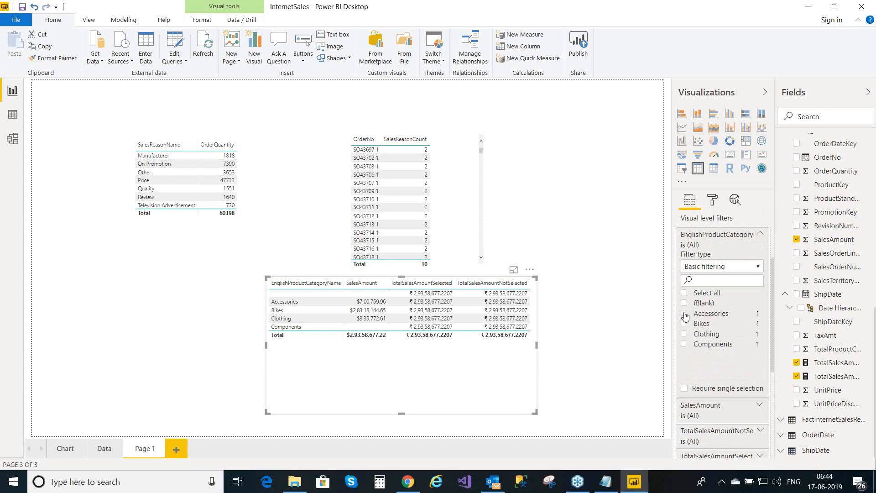
pyautogui.click(685, 314)
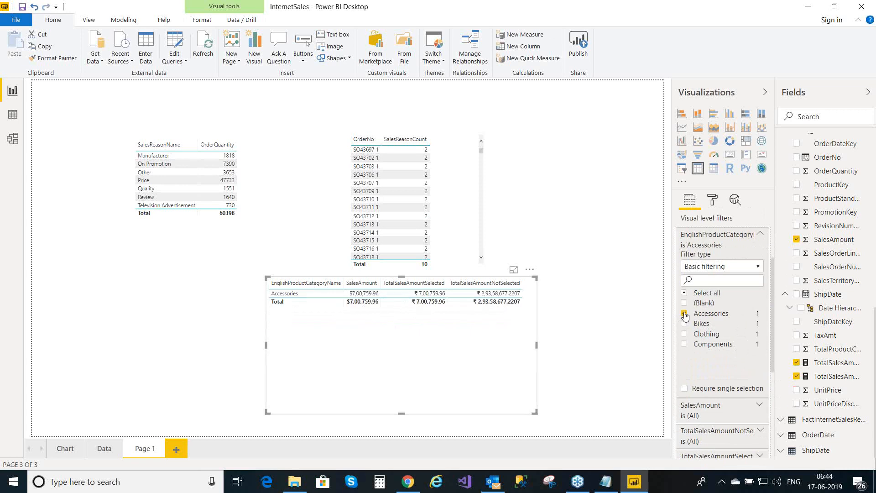
pyautogui.click(685, 336)
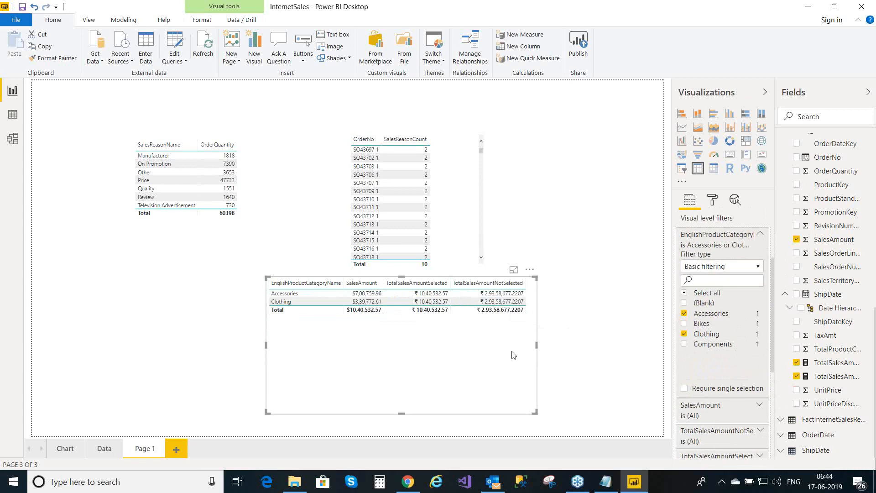
# - Switch the category filter so only Bikes is selected, dropping Clothing and Accessories
pyautogui.click(684, 335)
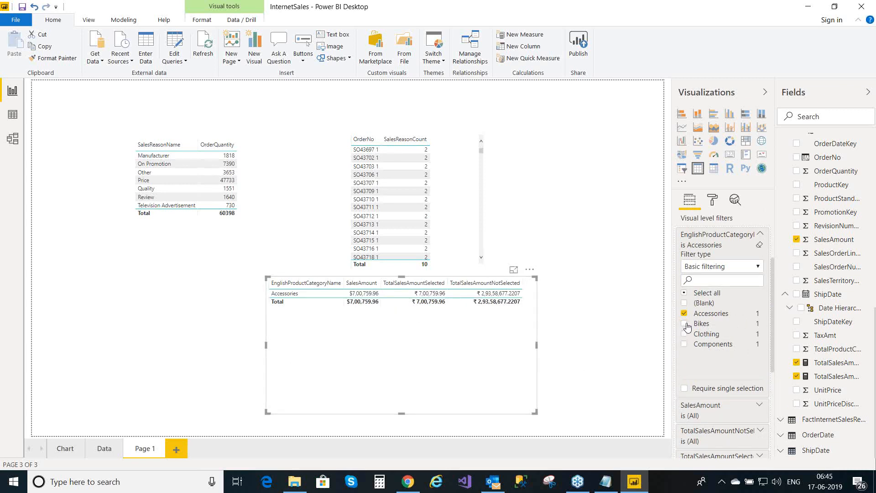
pyautogui.click(686, 324)
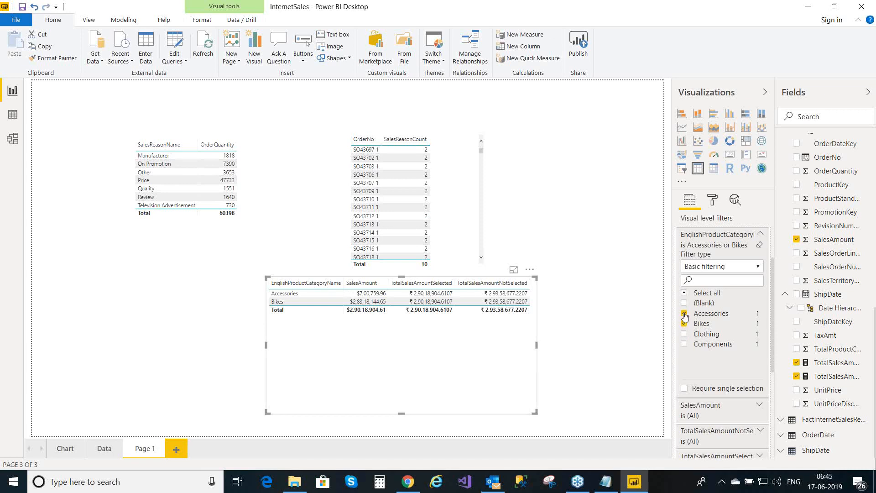
pyautogui.click(685, 313)
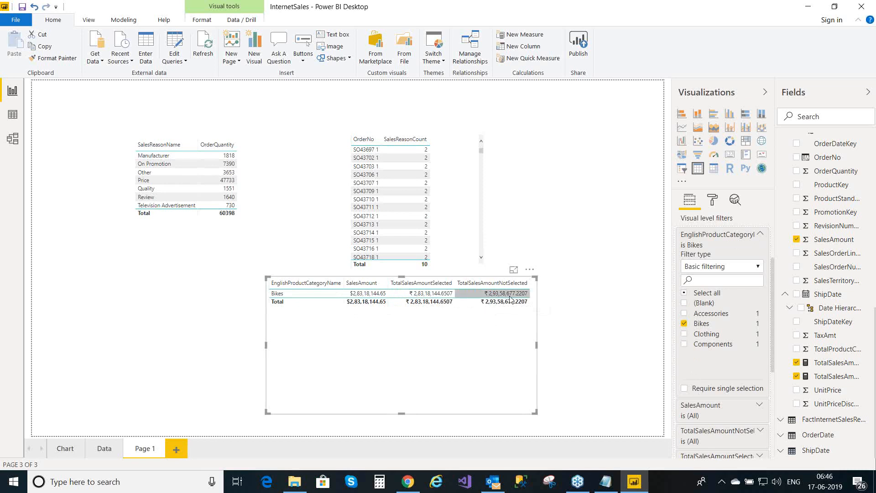
pyautogui.moveTo(509, 296)
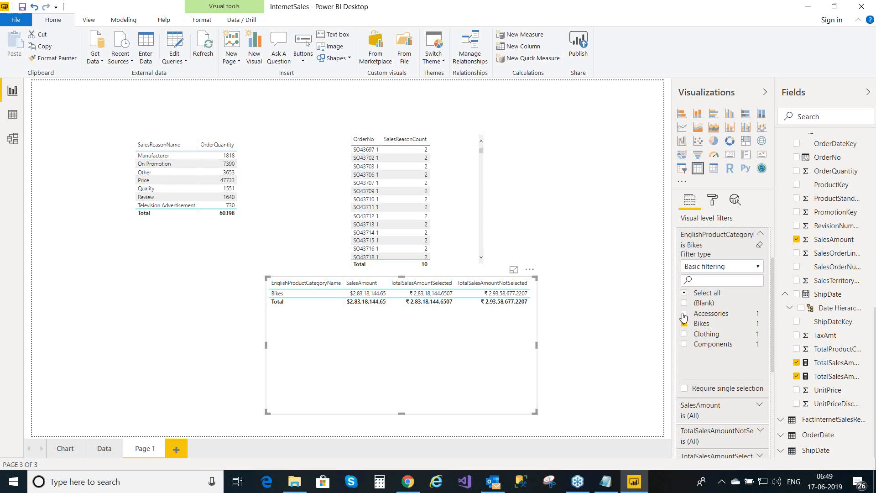
# - Refilter the category table to Accessories and Bikes, leaving Clothing and Components unticked
pyautogui.click(684, 314)
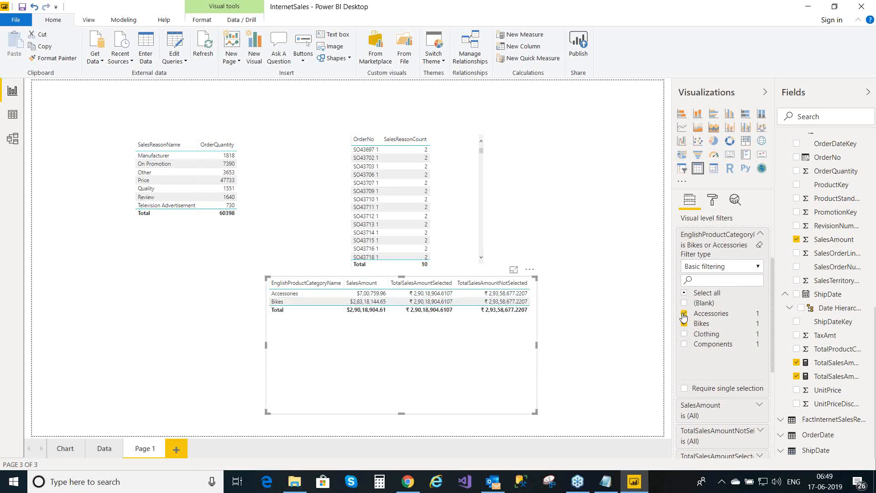
pyautogui.click(684, 335)
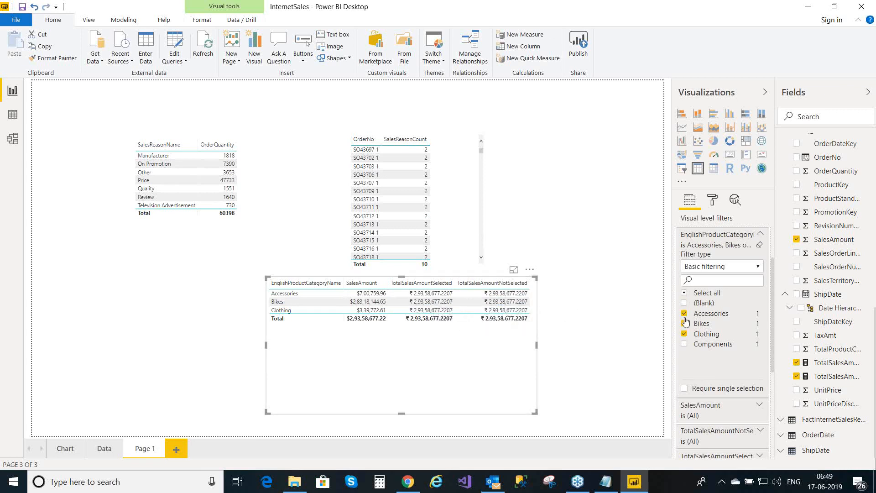
pyautogui.click(684, 345)
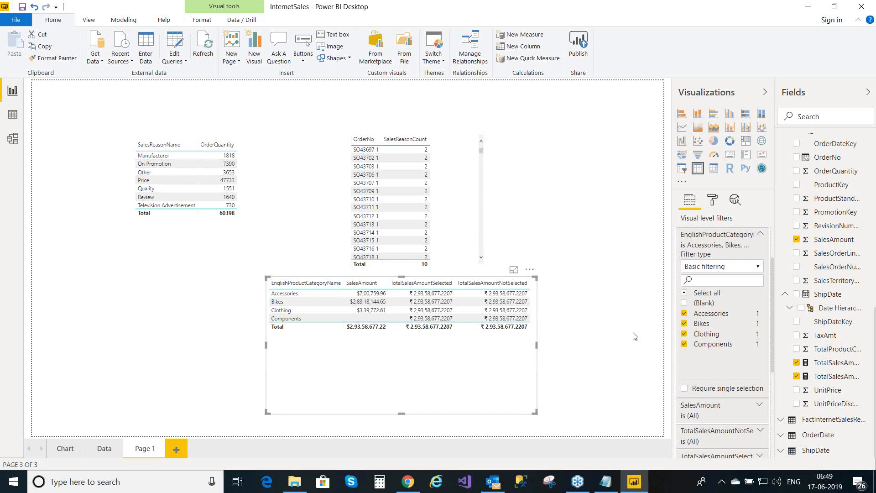
pyautogui.click(684, 344)
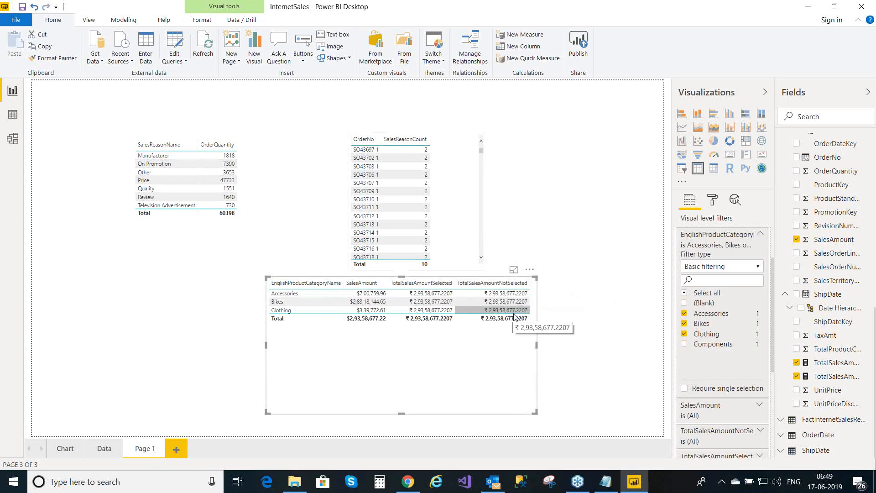
pyautogui.click(684, 335)
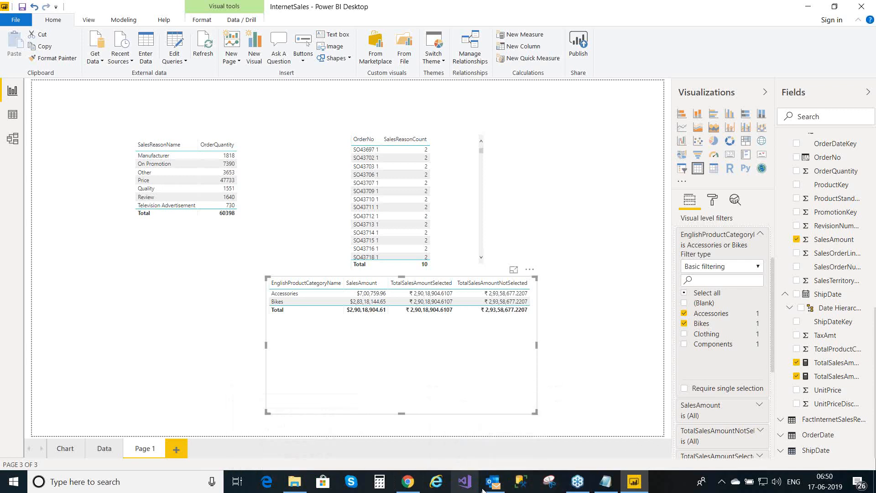
pyautogui.click(577, 481)
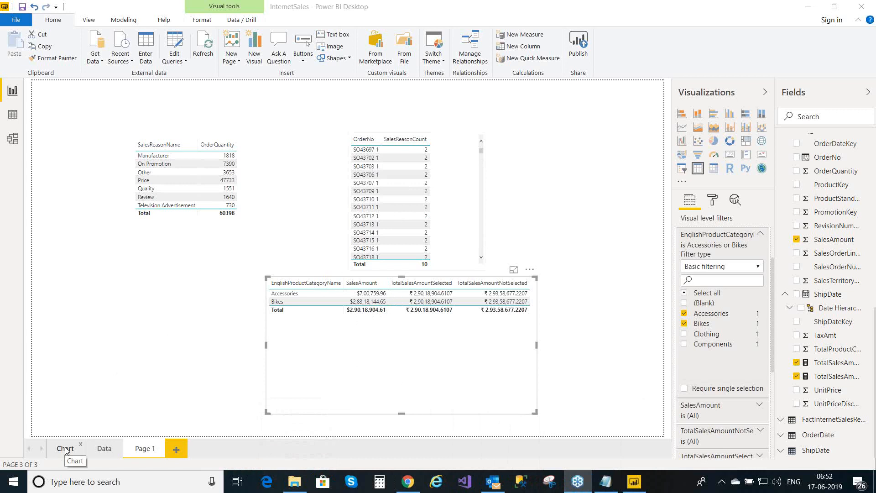
pyautogui.click(13, 116)
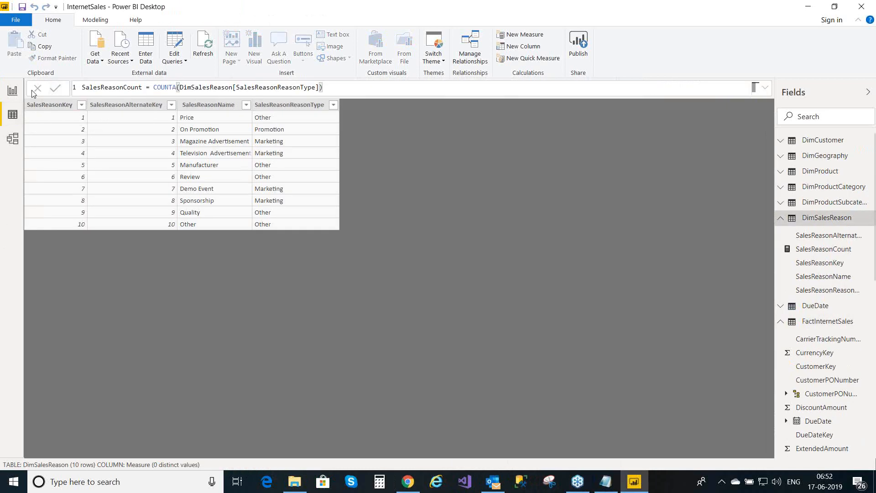
pyautogui.click(13, 93)
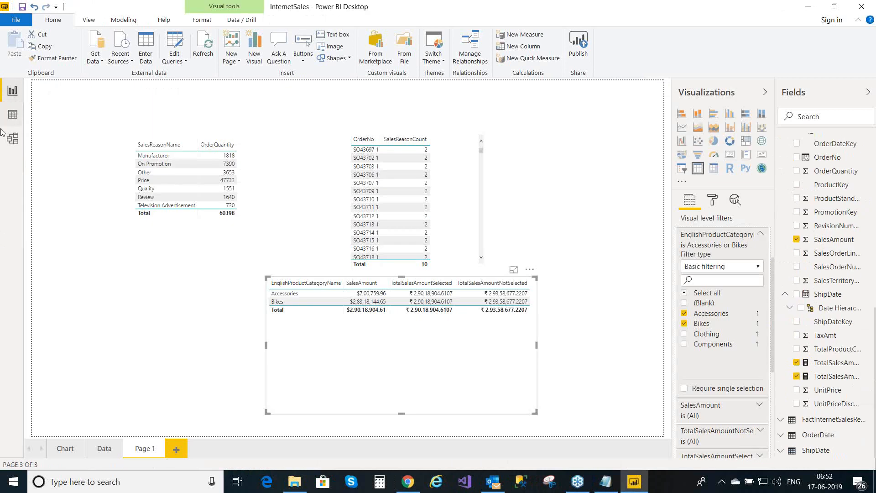
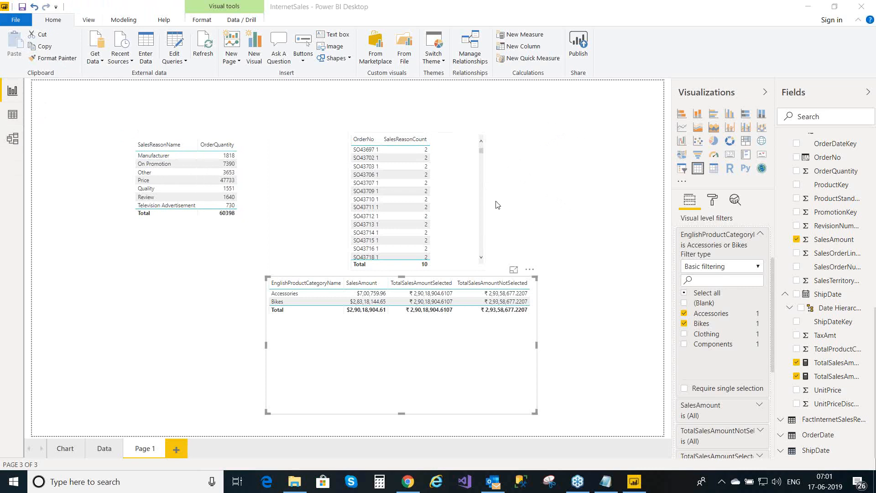
# - Deselect the product-category table and bring up the Modeling ribbon's security features
pyautogui.click(629, 135)
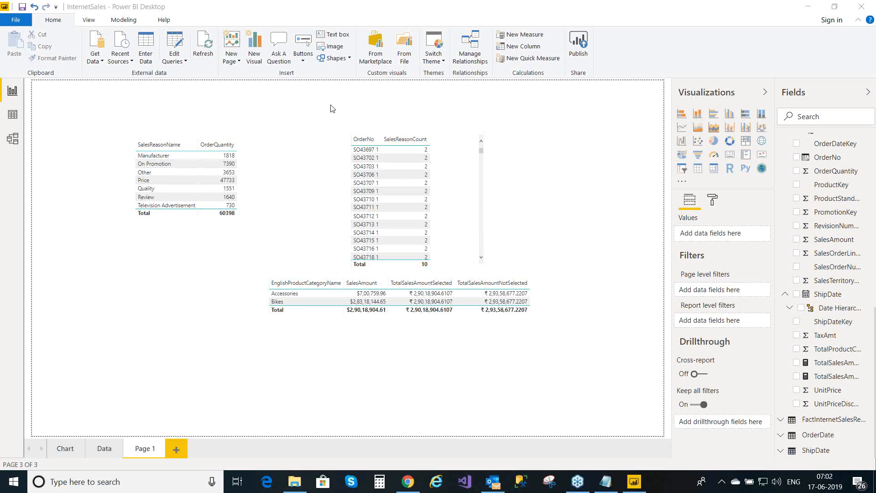
pyautogui.click(130, 21)
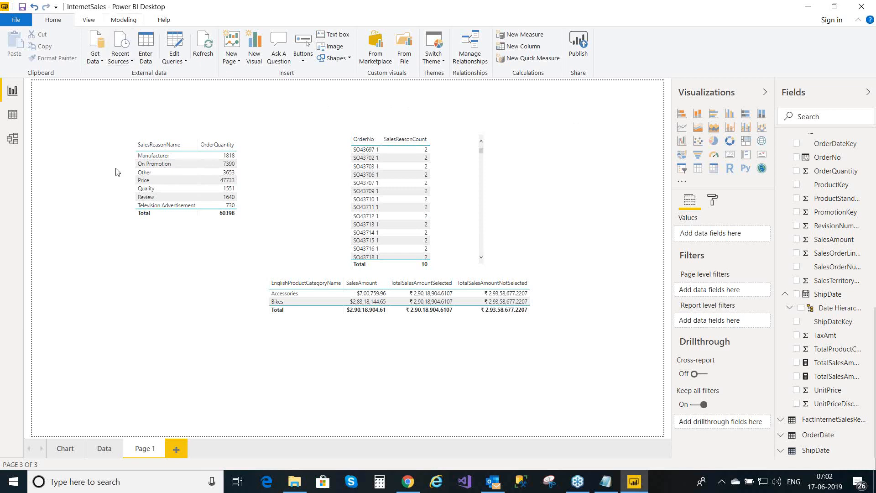
pyautogui.click(130, 23)
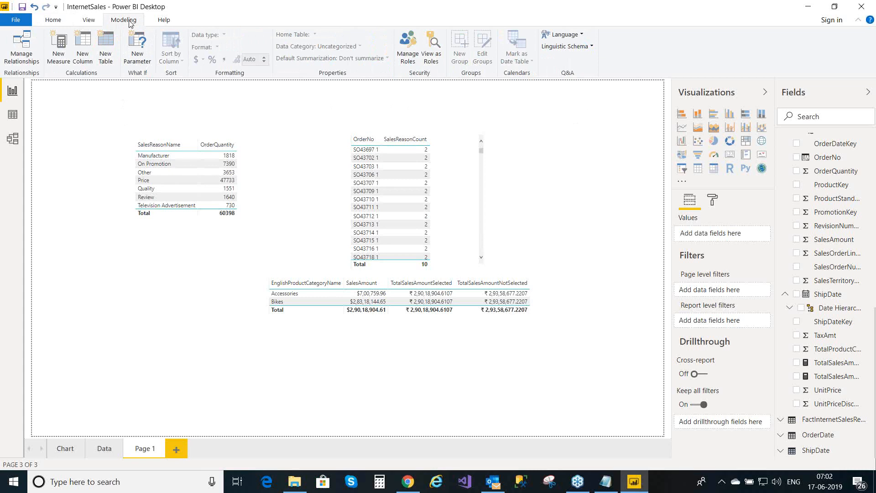
# - In Manage Roles, create a new security role named United States
pyautogui.click(414, 57)
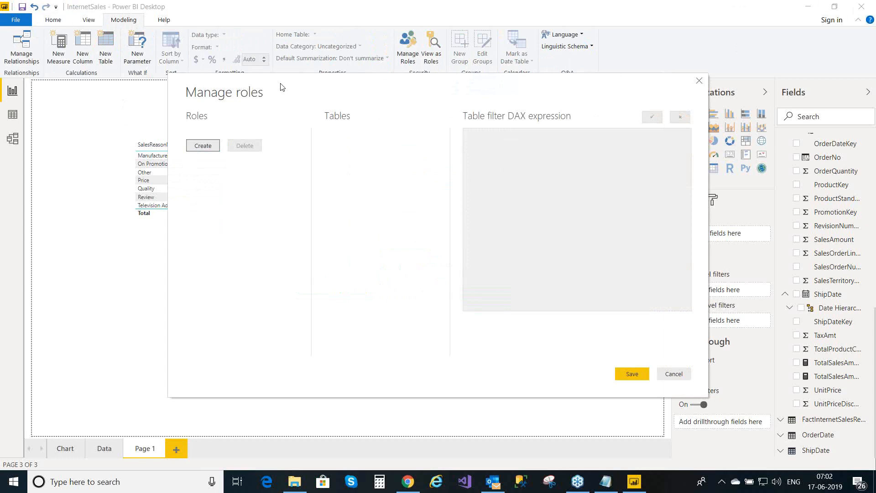
pyautogui.moveTo(262, 87); pyautogui.dragTo(203, 87)
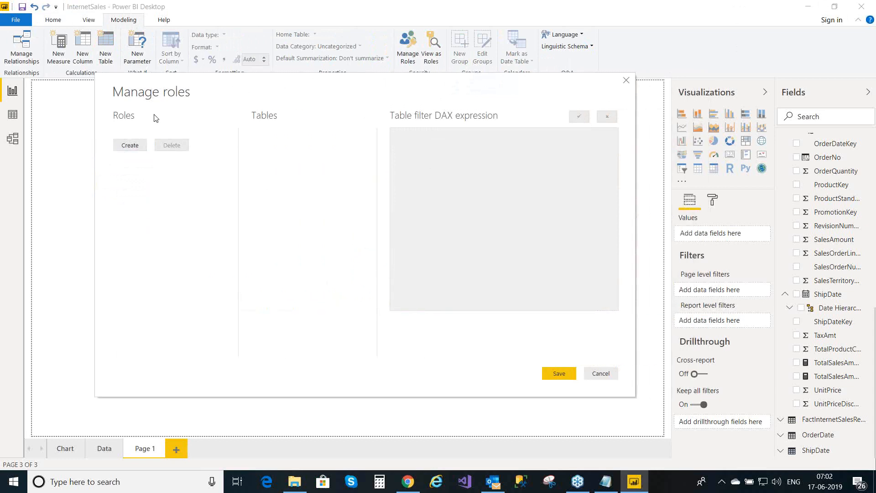
pyautogui.click(133, 148)
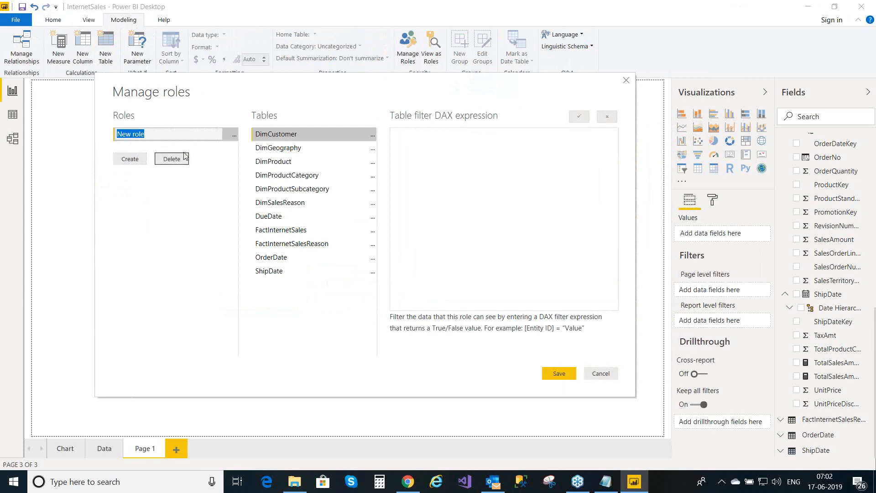
pyautogui.click(150, 135)
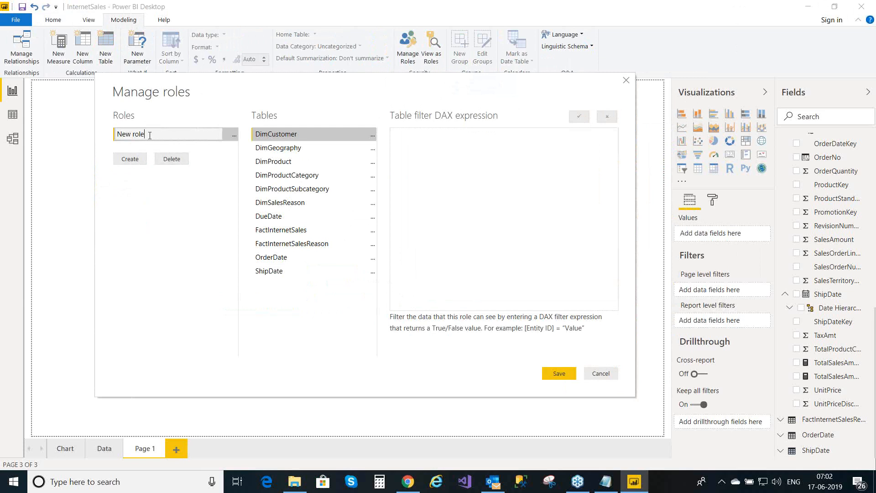
pyautogui.press('BackSpace')
pyautogui.press('BackSpace')
pyautogui.press('BackSpace')
pyautogui.press('BackSpace')
pyautogui.press('BackSpace')
pyautogui.press('BackSpace')
pyautogui.press('BackSpace')
pyautogui.press('BackSpace')
pyautogui.write('United States')
pyautogui.click(217, 216)
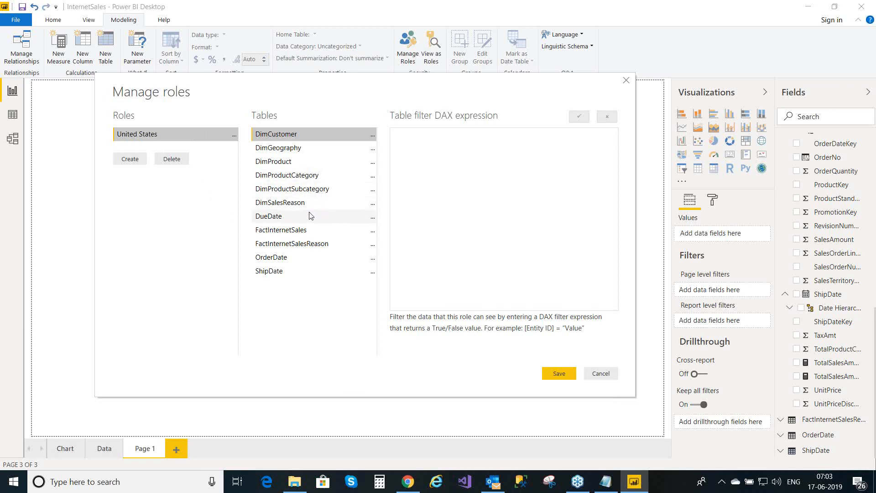
# - Filter the role's DimGeography table to [EnglishCountryRegionName] = "United States", verify it, and save
pyautogui.click(372, 149)
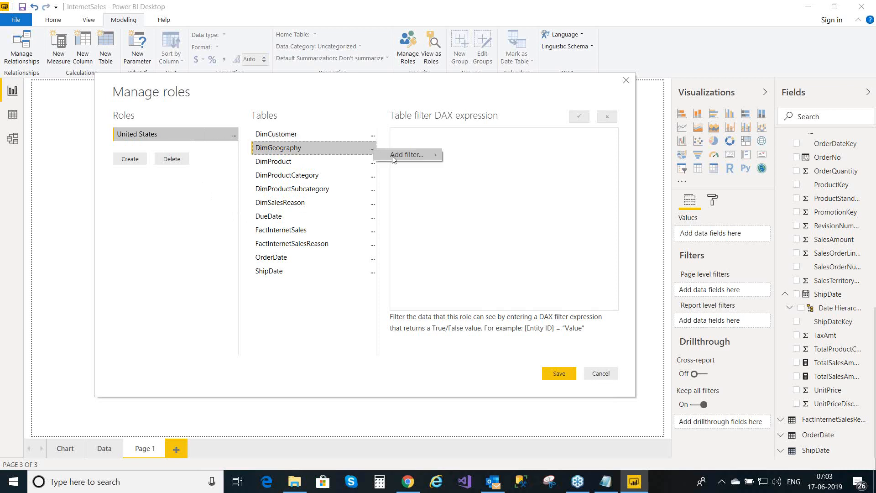
pyautogui.moveTo(398, 157)
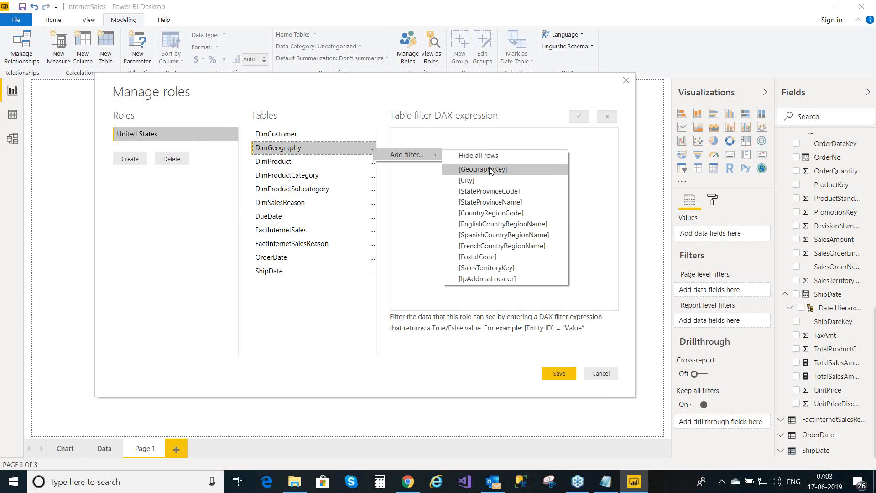
pyautogui.click(496, 225)
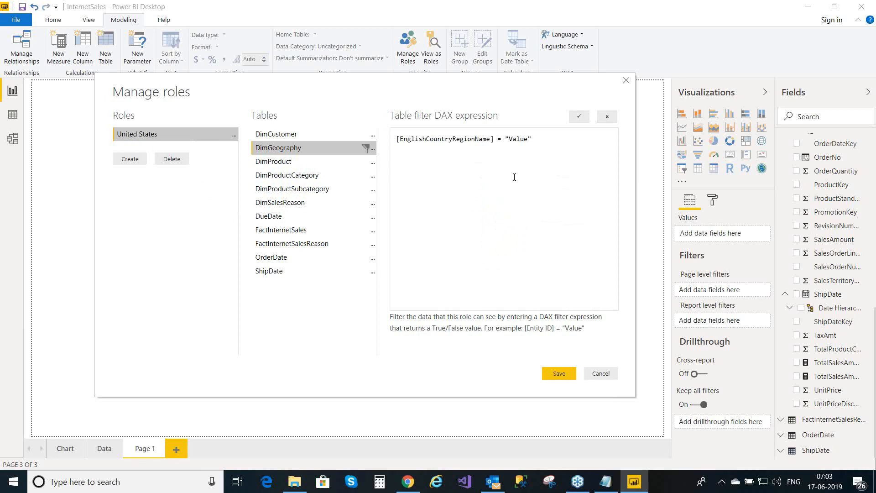
pyautogui.click(528, 139)
pyautogui.press('BackSpace')
pyautogui.press('BackSpace')
pyautogui.press('BackSpace')
pyautogui.press('BackSpace')
pyautogui.press('BackSpace')
pyautogui.write('United States')
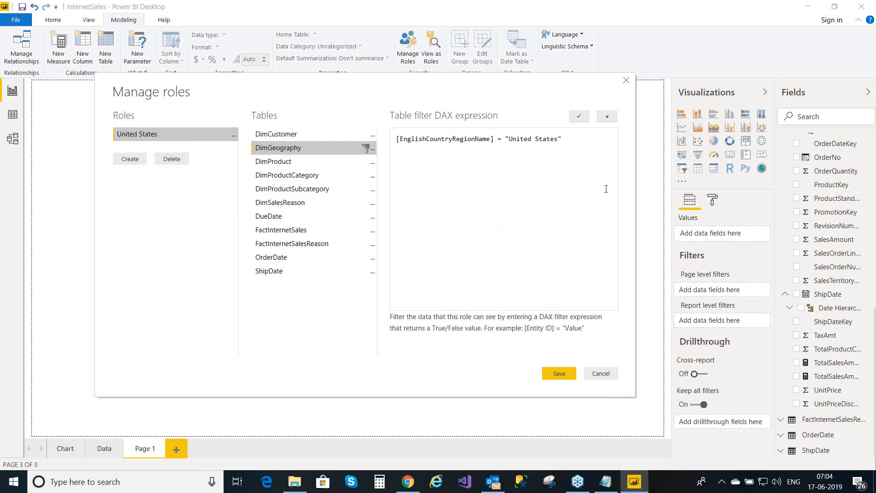
pyautogui.click(580, 118)
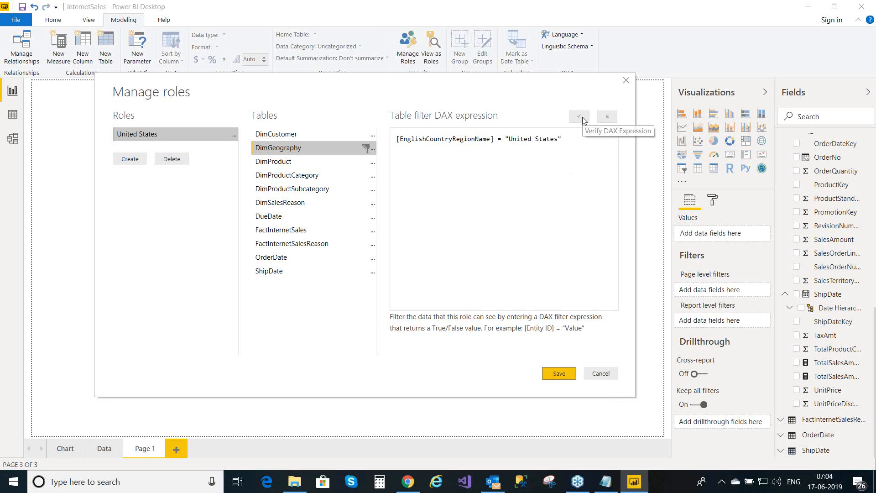
pyautogui.click(553, 378)
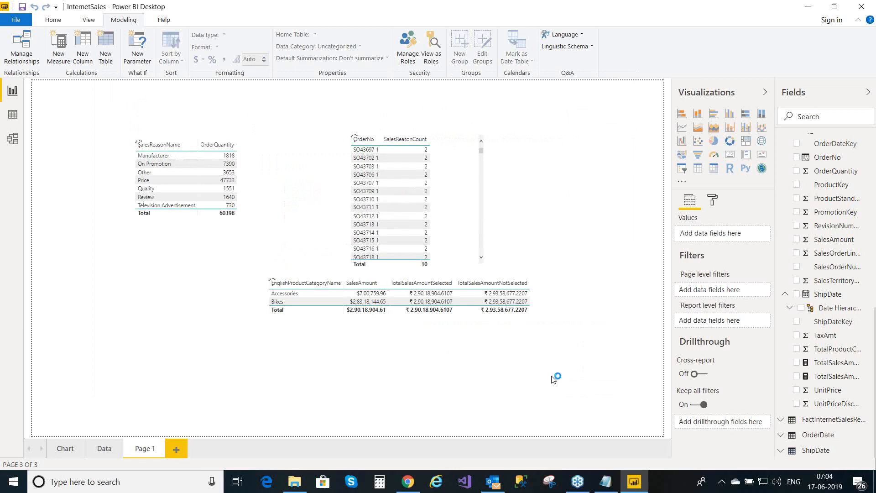
# - Recheck the saved United States role without changes, then go to the Chart page
pyautogui.click(415, 59)
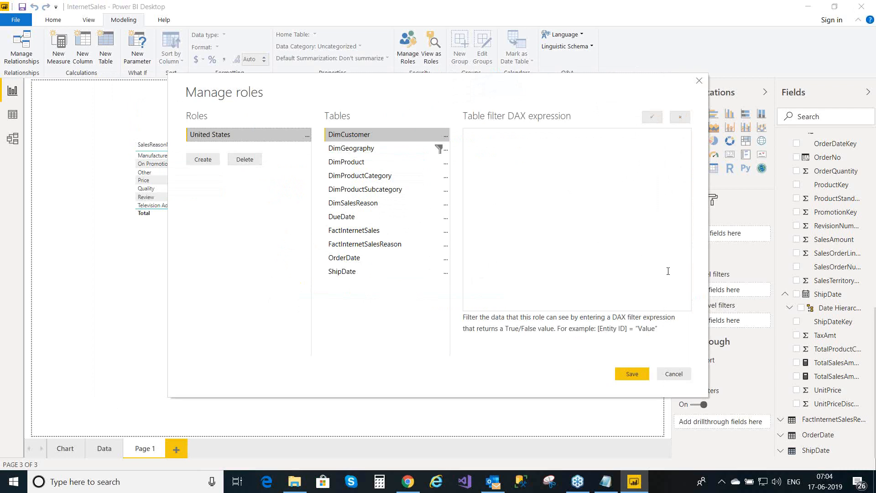
pyautogui.click(670, 374)
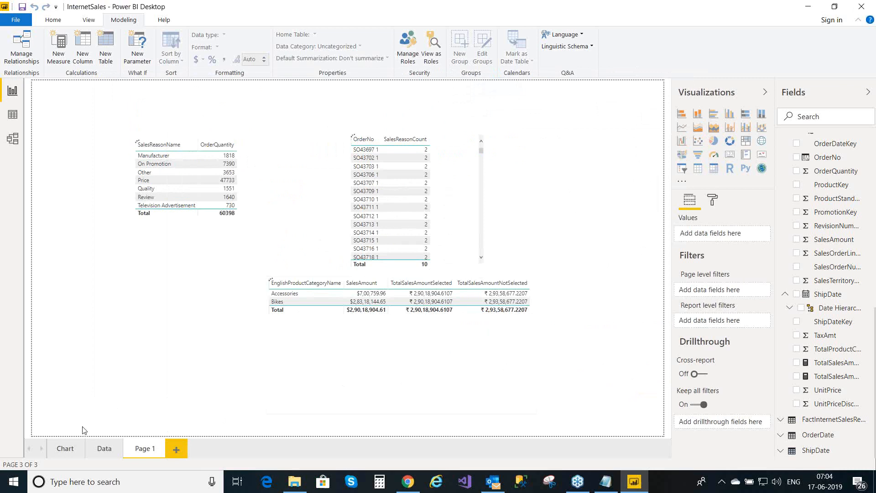
pyautogui.click(67, 449)
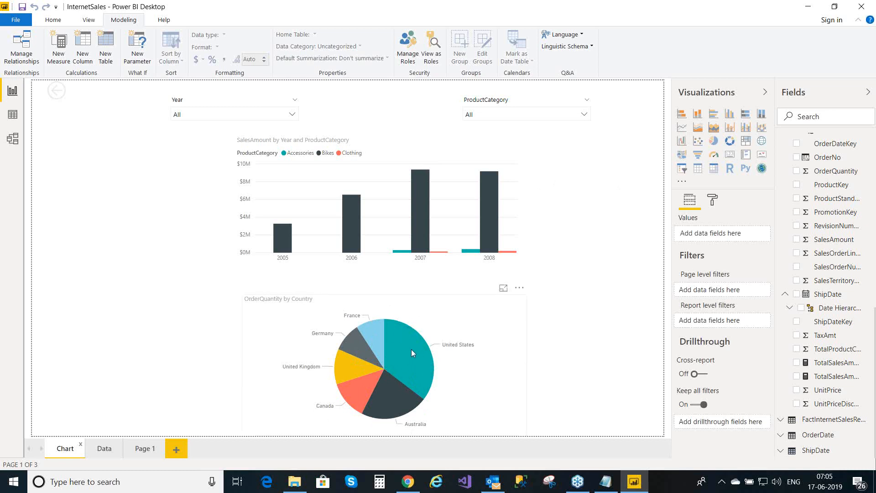
# - Open the View as Roles dialog over the Chart page
pyautogui.moveTo(412, 351)
pyautogui.click(433, 57)
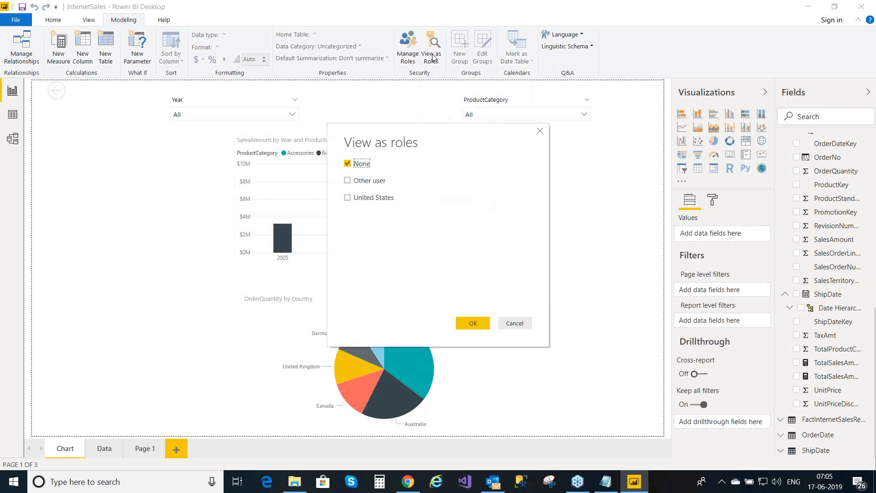
# - Preview the report as the United States role
pyautogui.click(347, 198)
pyautogui.click(468, 322)
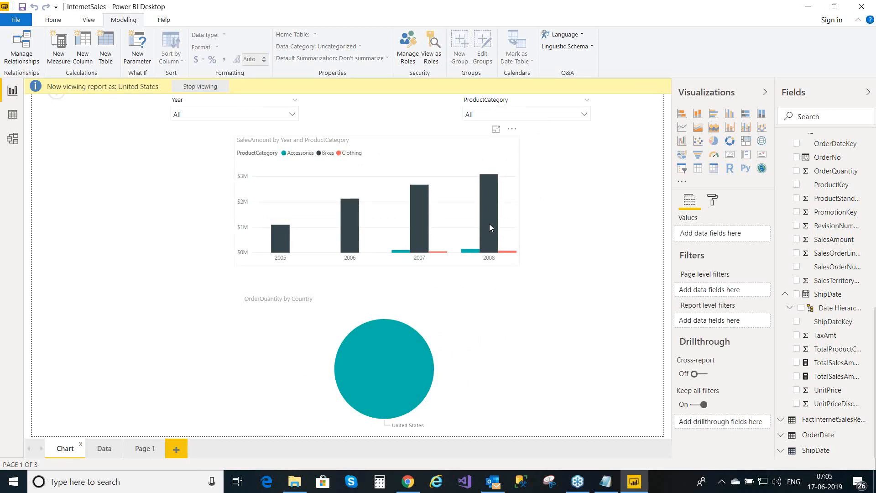
pyautogui.moveTo(490, 227)
# - Browse the Data, Page 1 and Chart pages under the role, then stop viewing as United States
pyautogui.moveTo(386, 355)
pyautogui.click(105, 449)
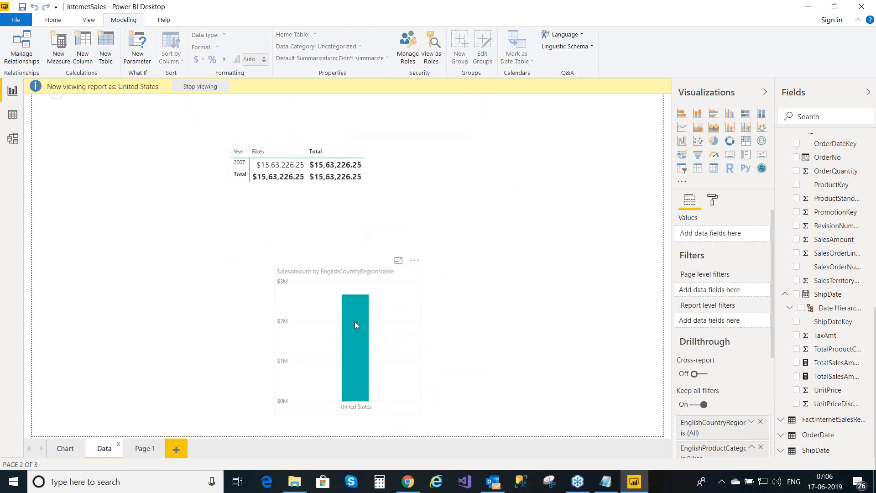
pyautogui.moveTo(347, 328)
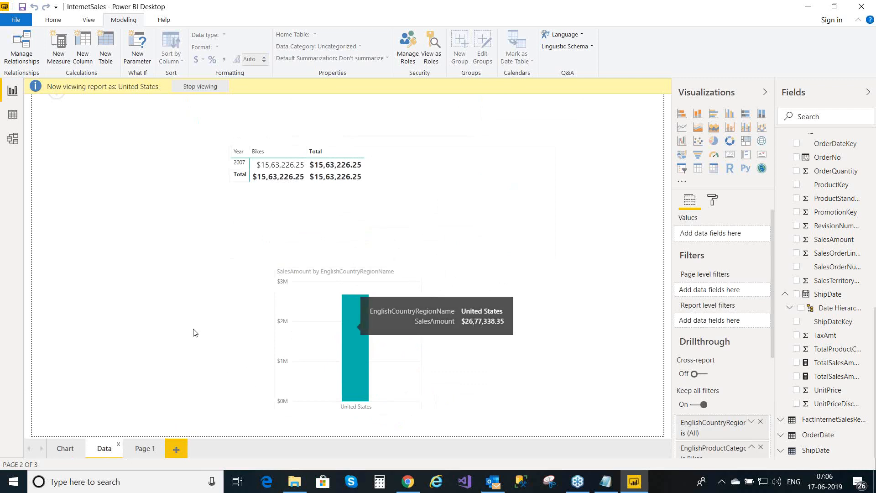
pyautogui.click(137, 455)
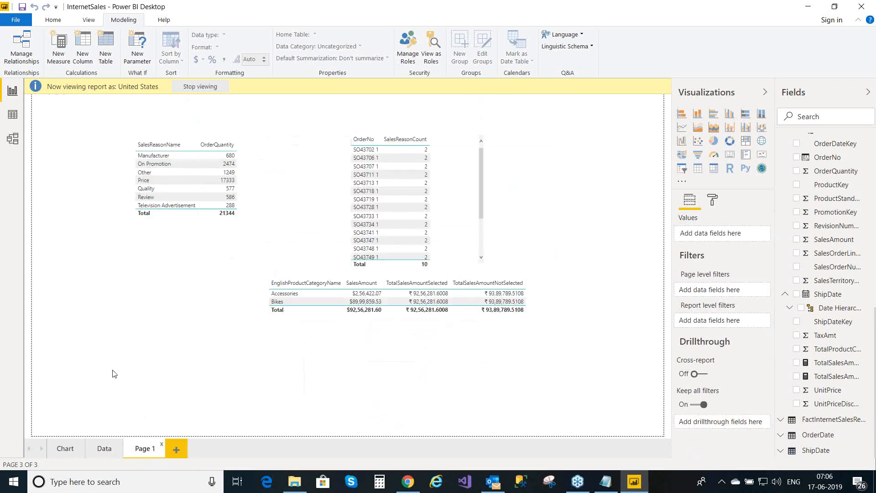
pyautogui.click(66, 450)
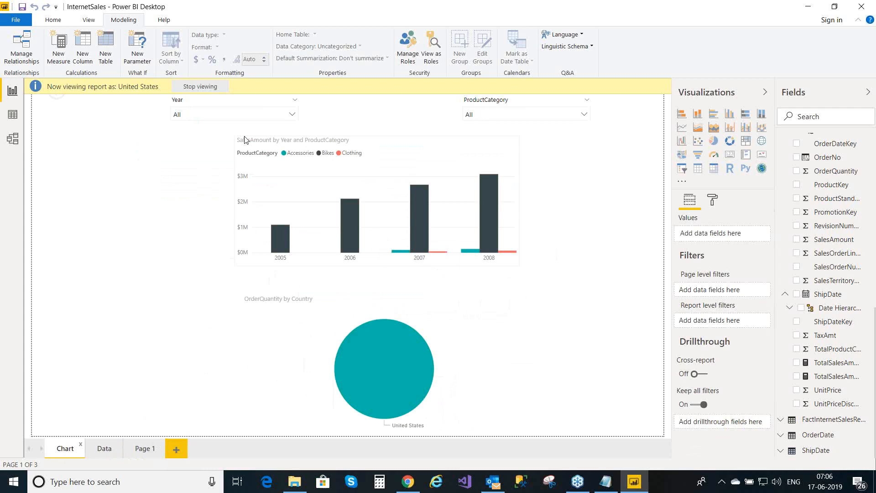
pyautogui.click(200, 88)
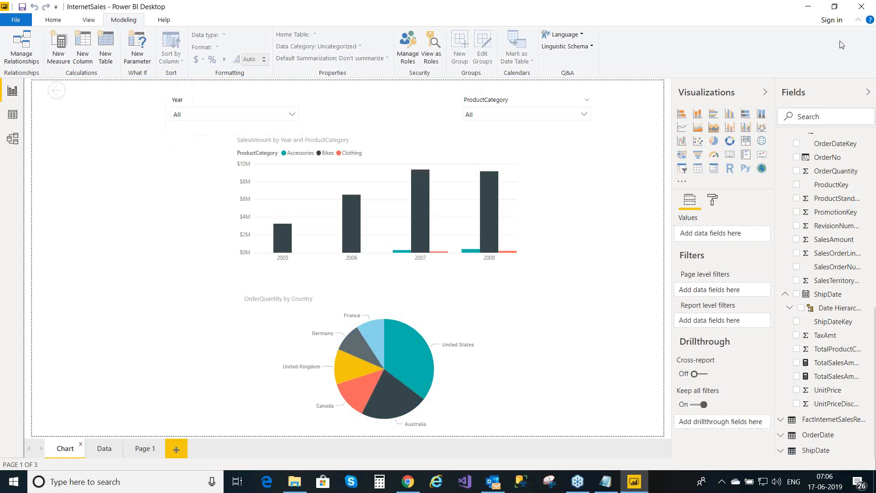
pyautogui.click(807, 77)
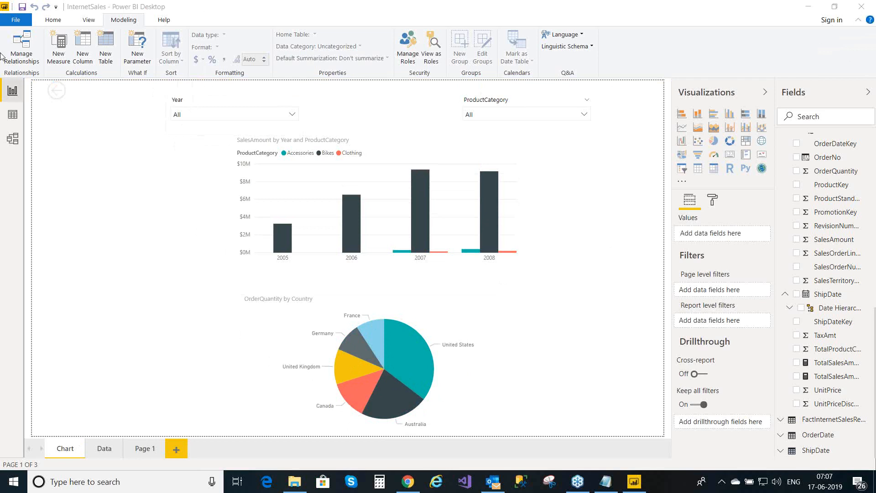
# - Publish the report from the Home tab, saving the changes when prompted
pyautogui.click(54, 23)
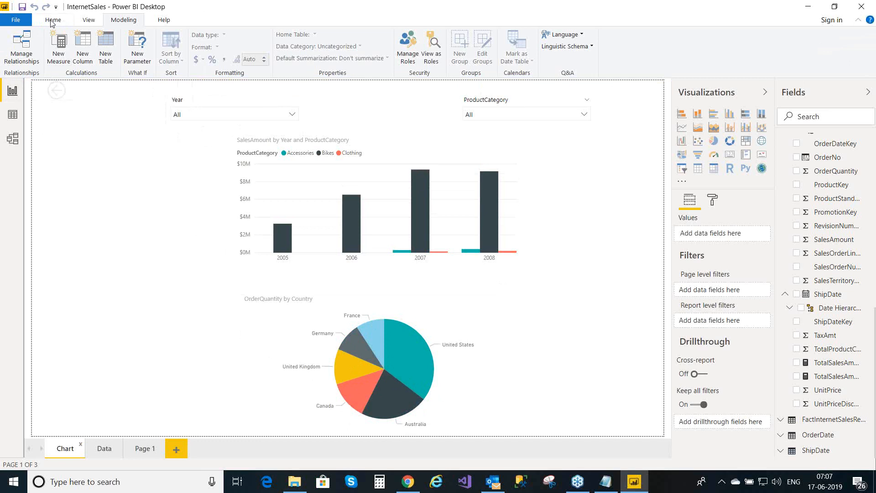
pyautogui.click(52, 21)
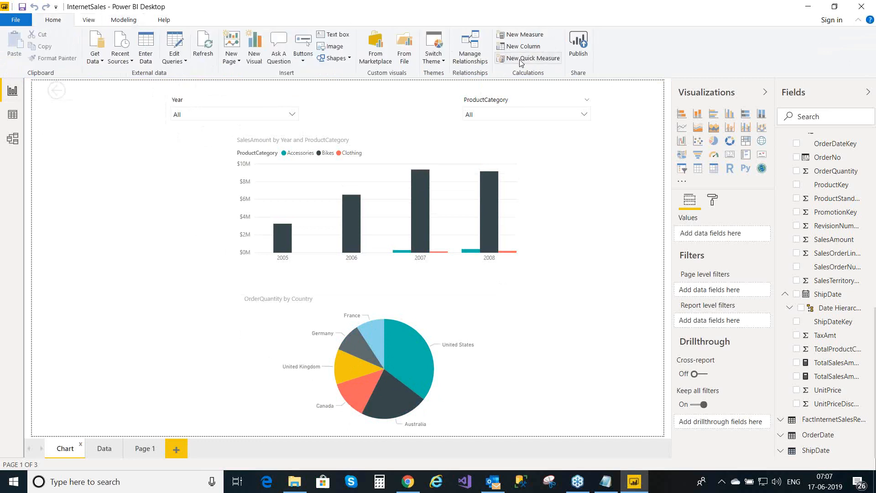
pyautogui.click(583, 48)
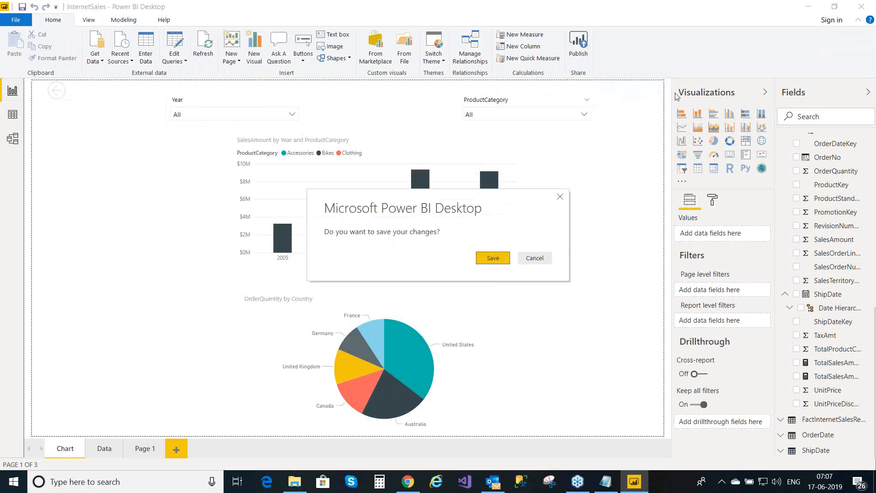
pyautogui.click(492, 259)
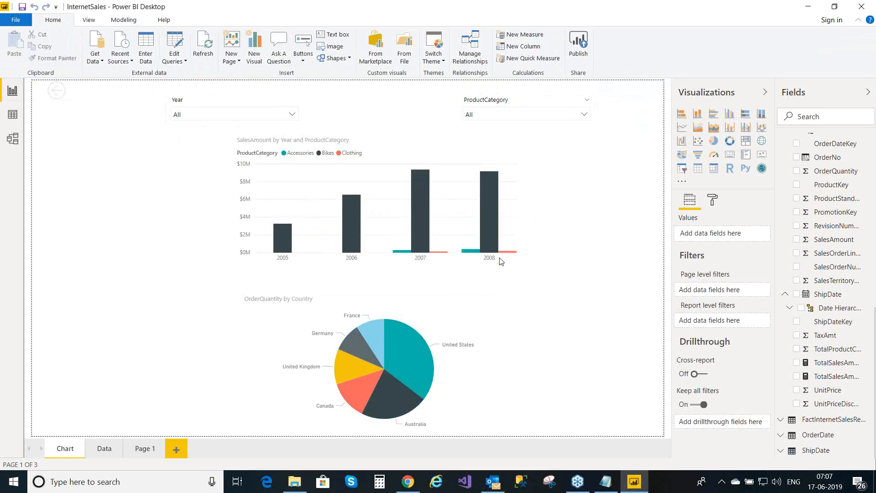
# - Bring the SSAS folder window in File Explorer to the front
pyautogui.moveTo(502, 261)
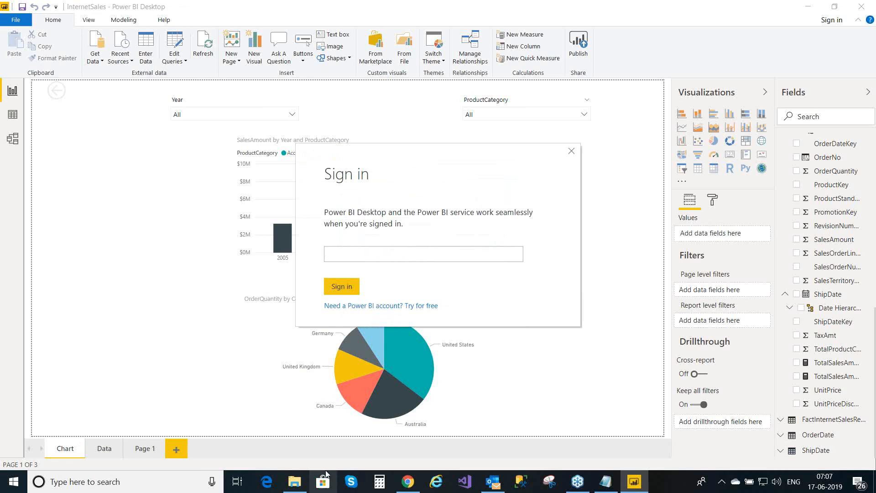
pyautogui.moveTo(297, 481)
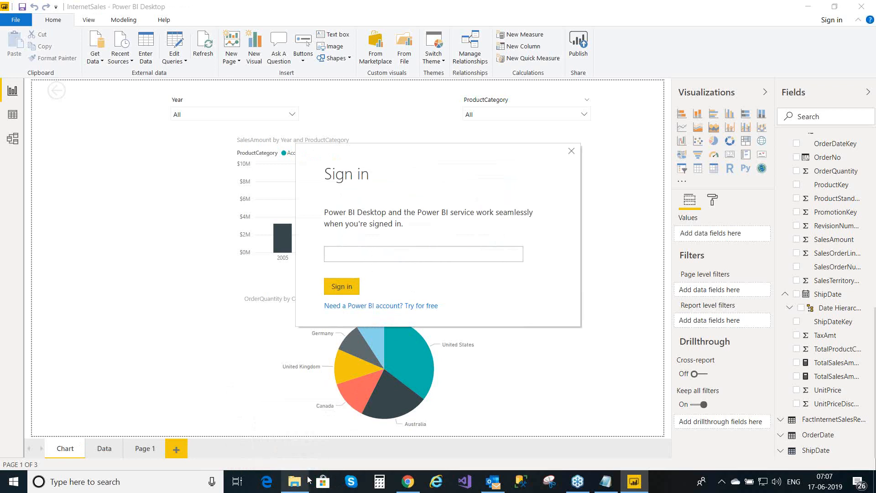
pyautogui.click(296, 417)
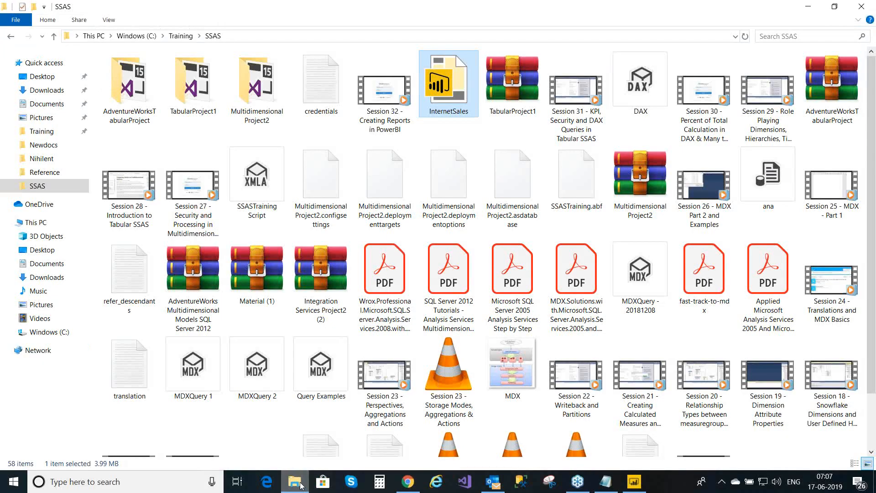
# - Open the credentials file in Notepad, copy the account user ID, and minimize Notepad
pyautogui.click(323, 101)
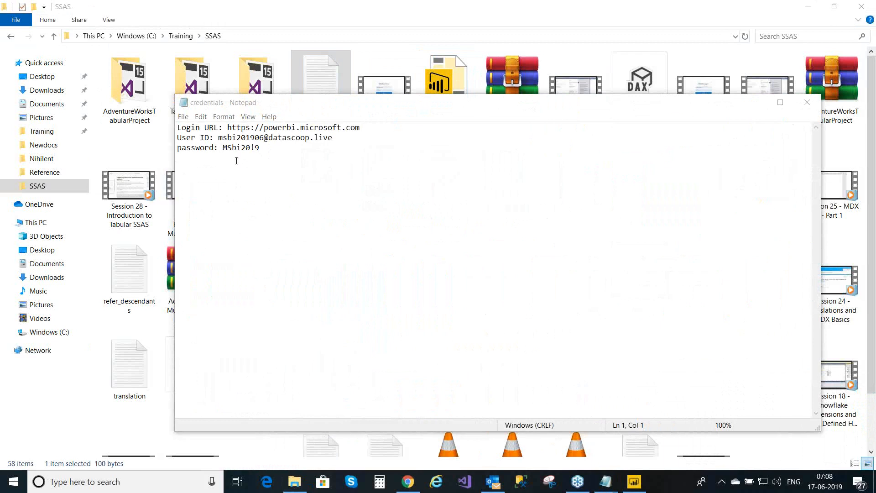
pyautogui.click(219, 137)
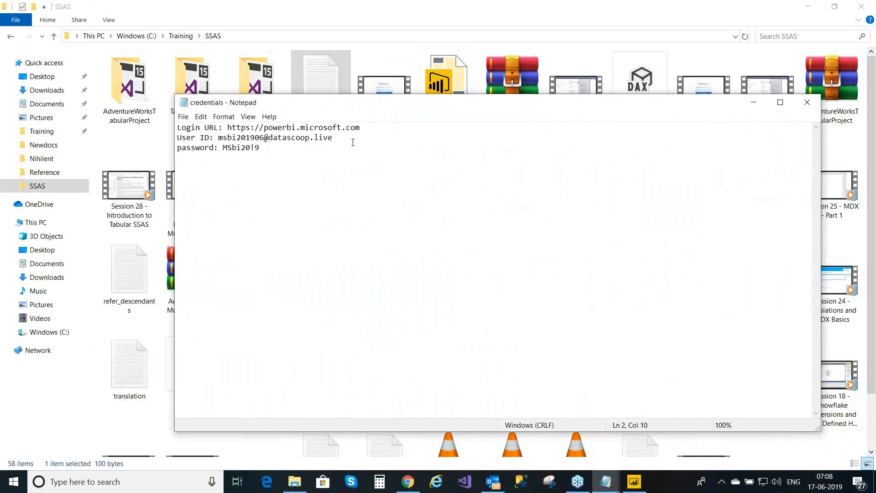
pyautogui.keyDown('shift'); pyautogui.click(334, 137); pyautogui.keyUp('shift')
pyautogui.hotkey('ctrl', 'c')
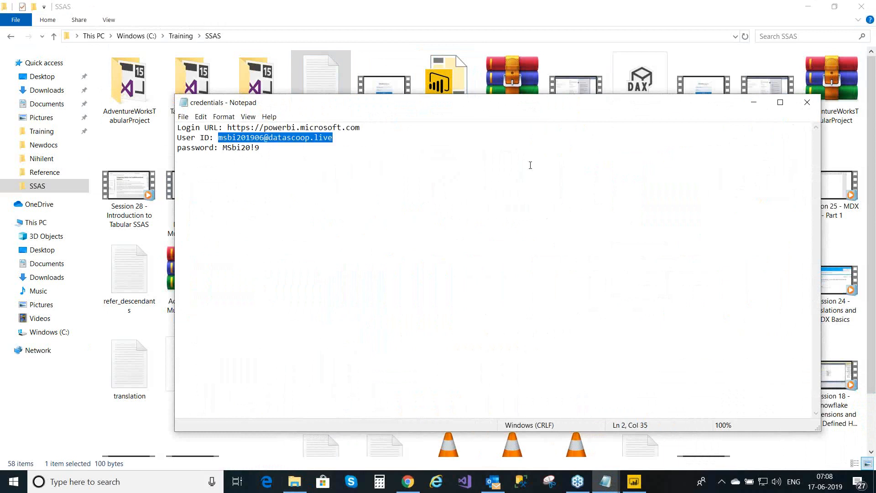
pyautogui.click(755, 103)
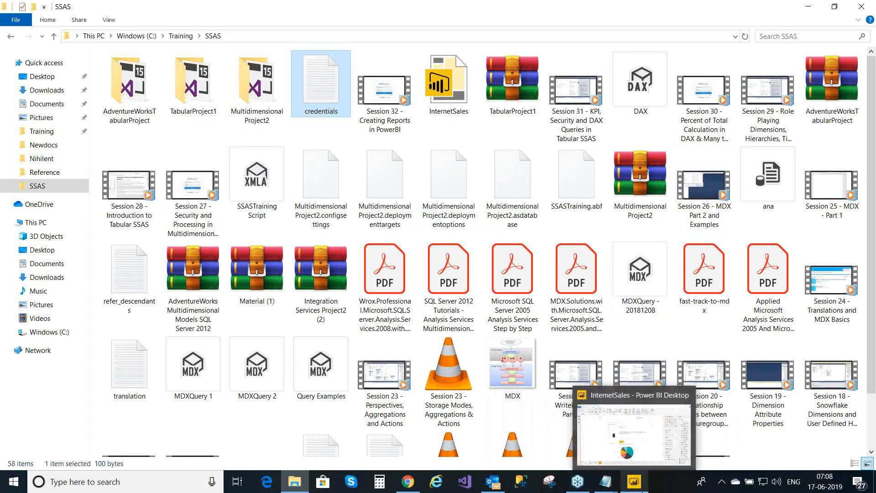
# - Paste the copied user ID into Power BI's sign-in box and submit it
pyautogui.click(634, 482)
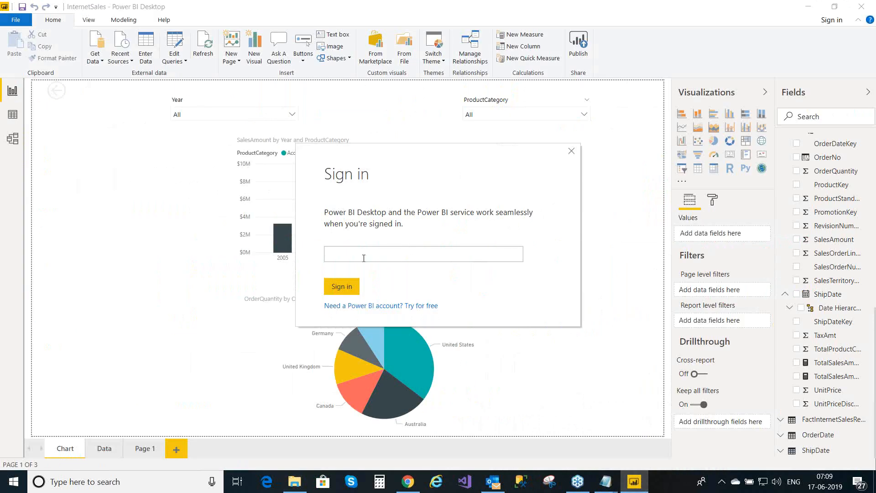
pyautogui.hotkey('ctrl', 'v')
pyautogui.click(351, 288)
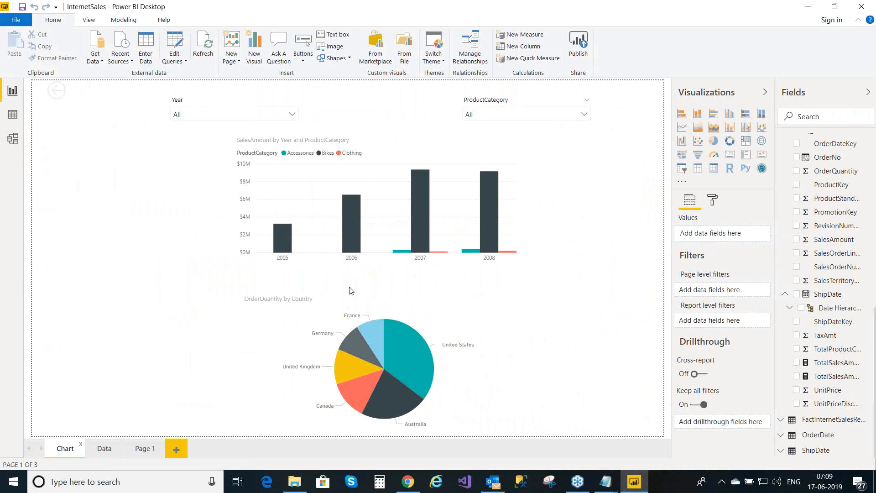
pyautogui.moveTo(403, 256)
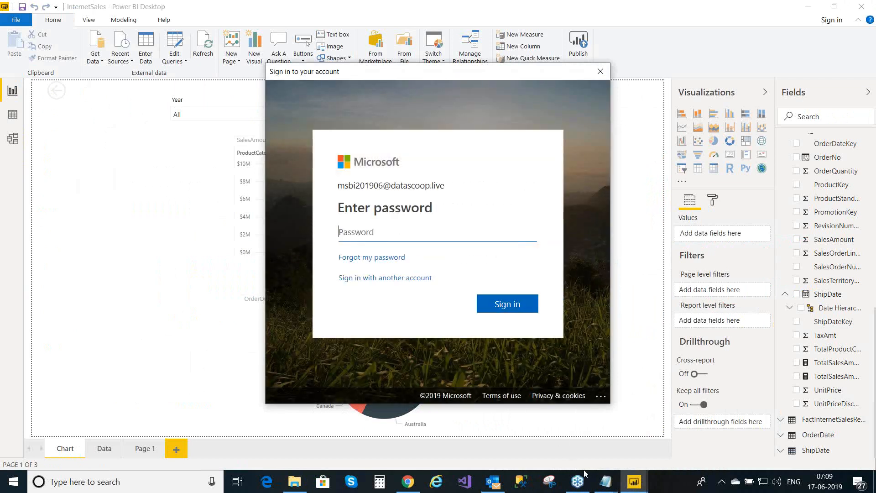
pyautogui.click(606, 487)
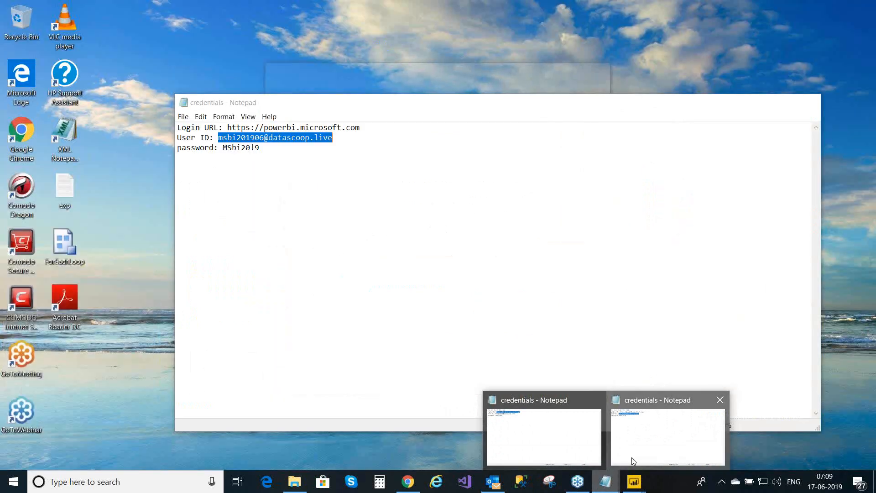
# - Copy the account password from the credentials note and paste it into the Power BI password field
pyautogui.click(631, 457)
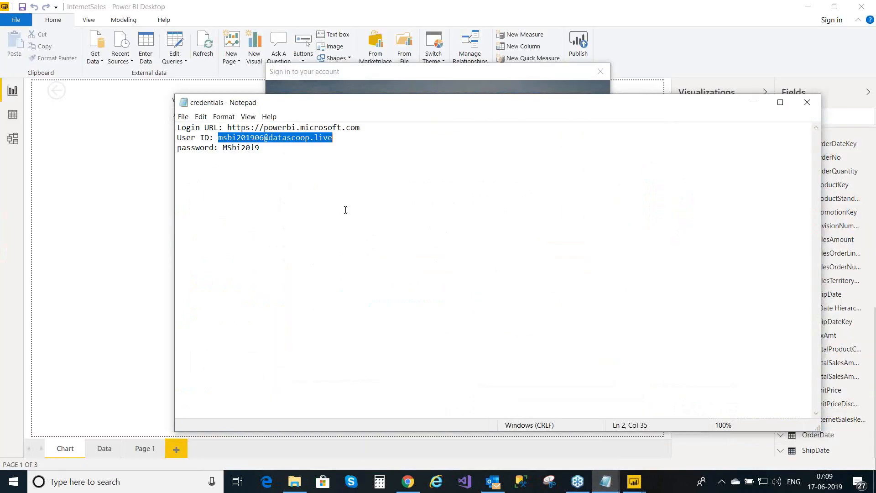
pyautogui.click(224, 149)
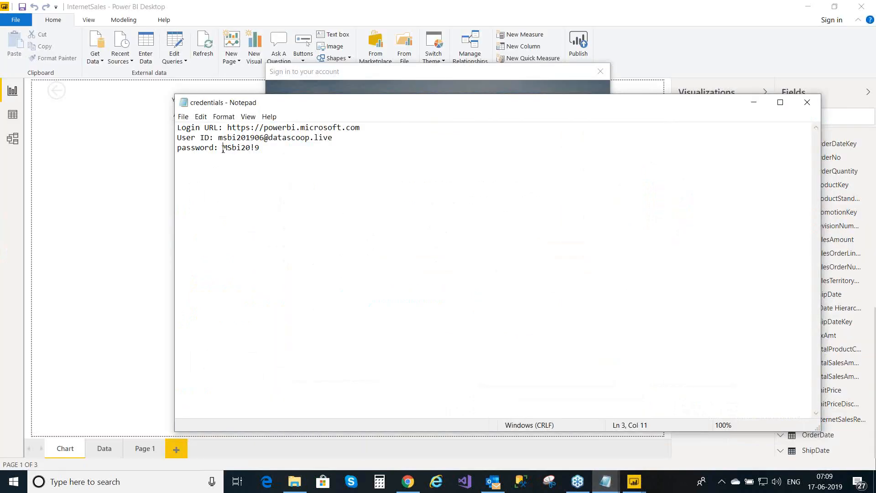
pyautogui.keyDown('shift'); pyautogui.click(259, 148); pyautogui.keyUp('shift')
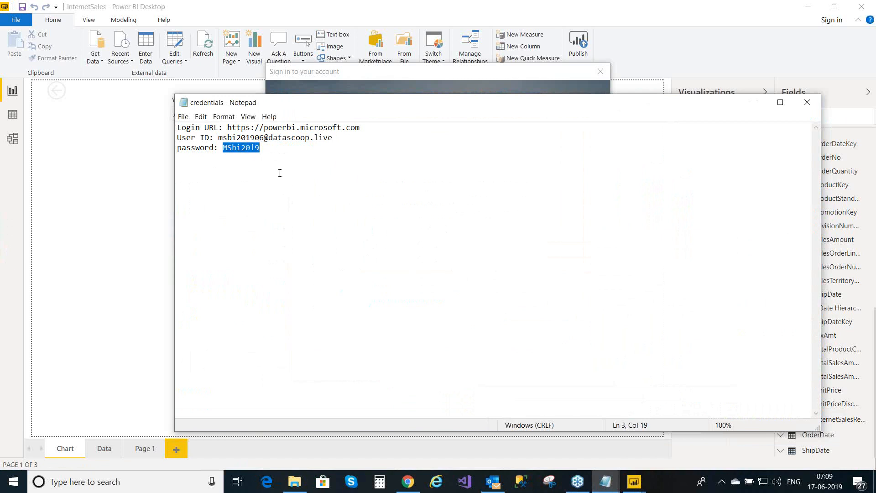
pyautogui.click(754, 103)
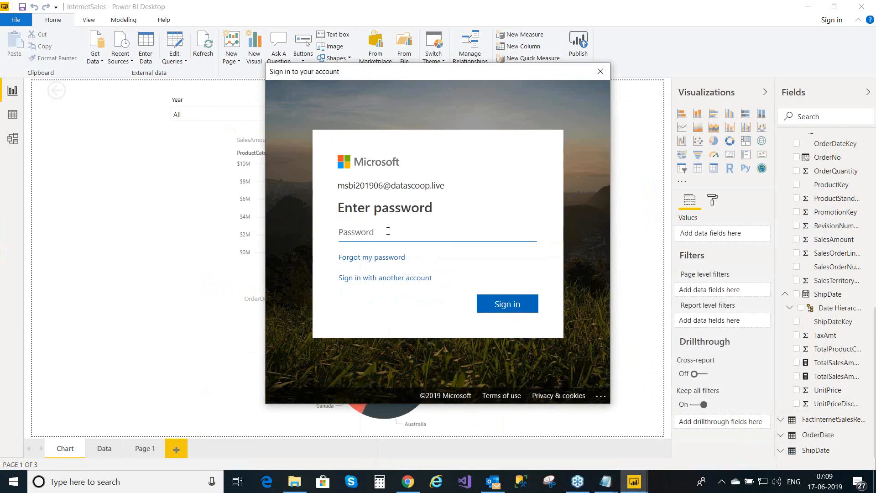
pyautogui.hotkey('ctrl', 'v')
# - Finish the Microsoft sign-in and select My workspace as the publish destination
pyautogui.click(502, 304)
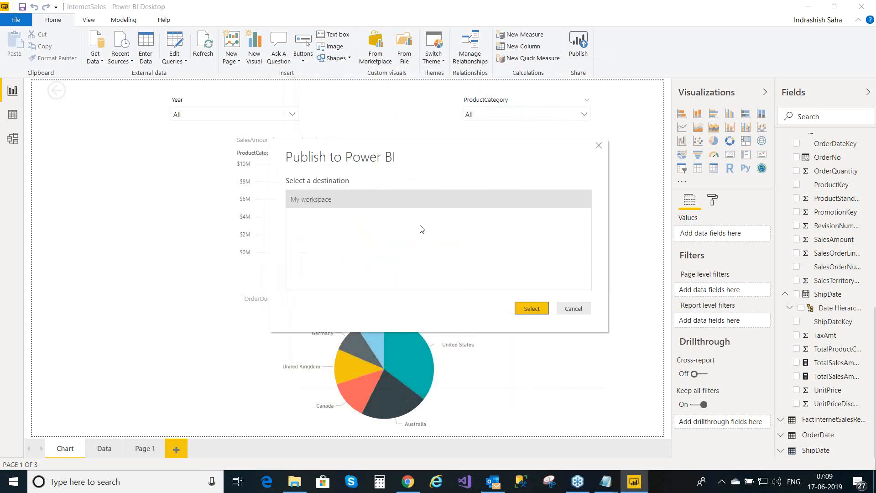
pyautogui.click(355, 205)
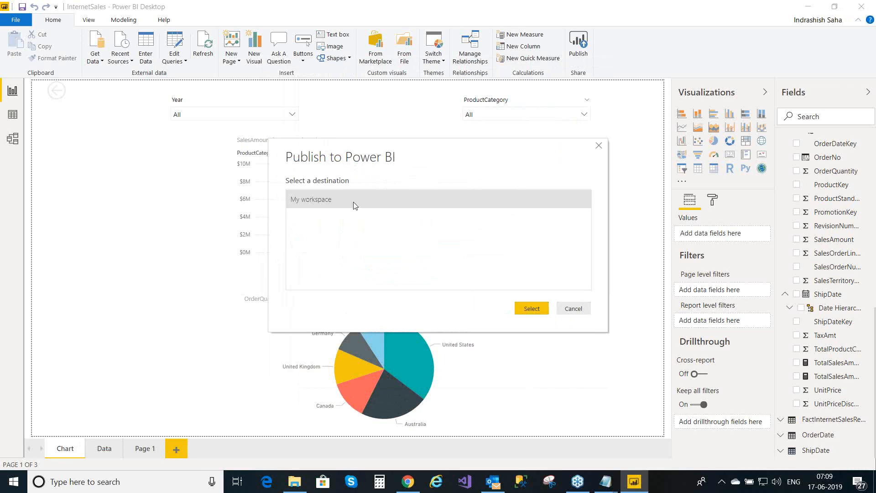
pyautogui.click(531, 309)
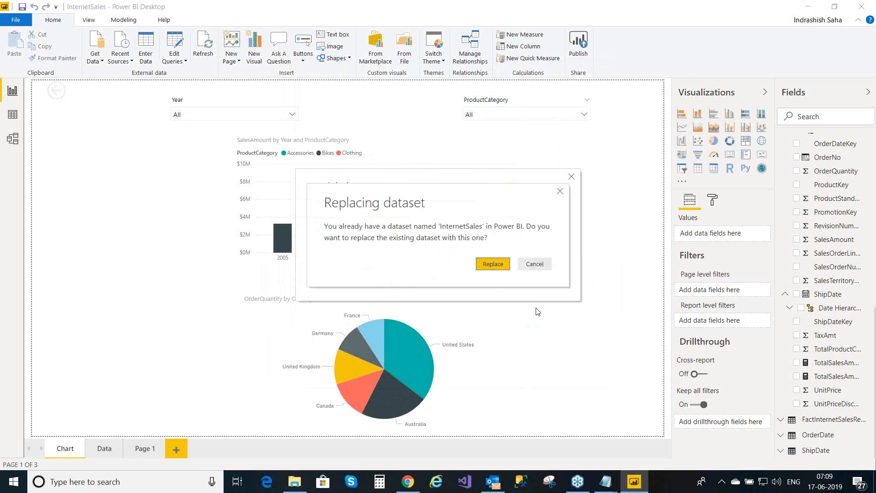
# - Replace the existing InternetSales dataset, then open the published report in Power BI service
pyautogui.click(492, 264)
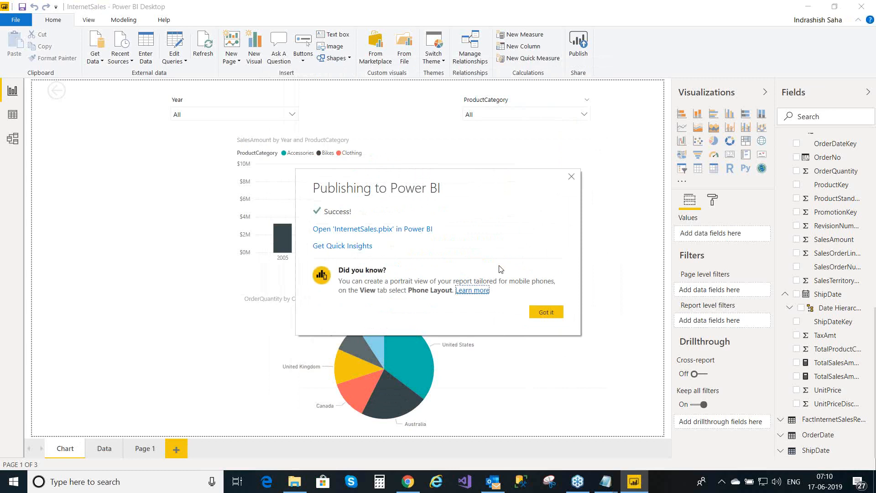
pyautogui.click(397, 229)
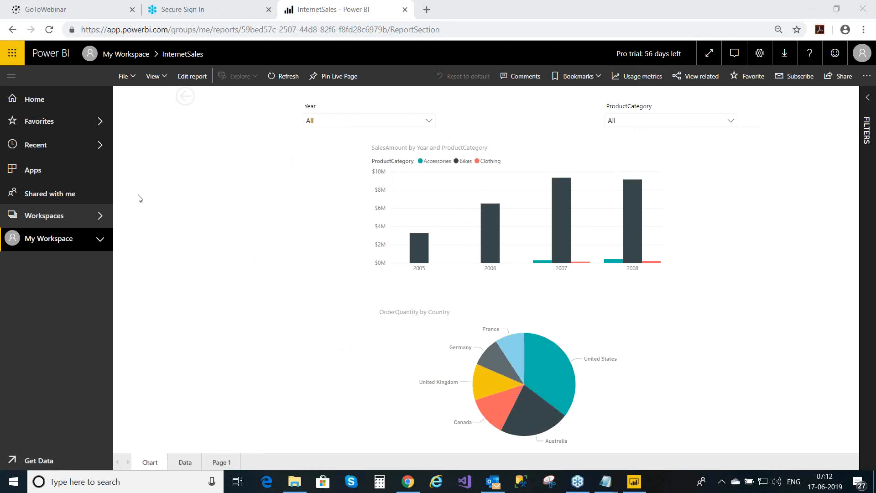
# - Expand My Workspace and open Security for the InternetSales dataset
pyautogui.click(102, 241)
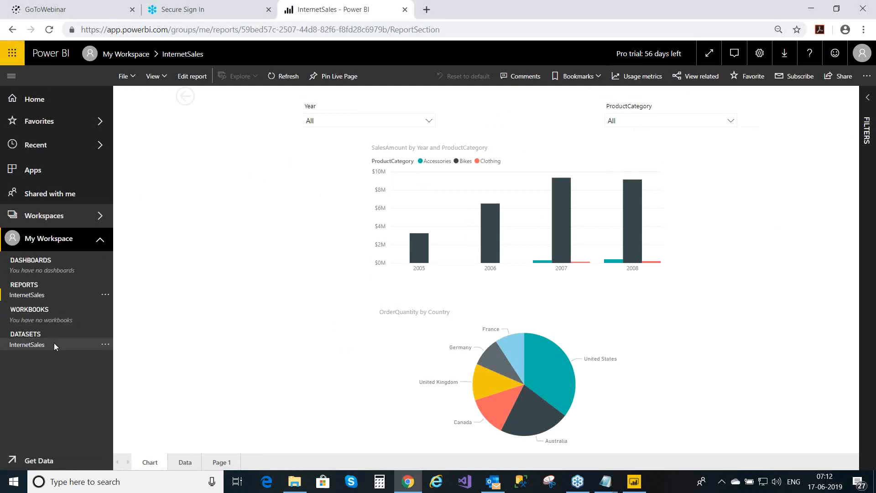
pyautogui.click(105, 345)
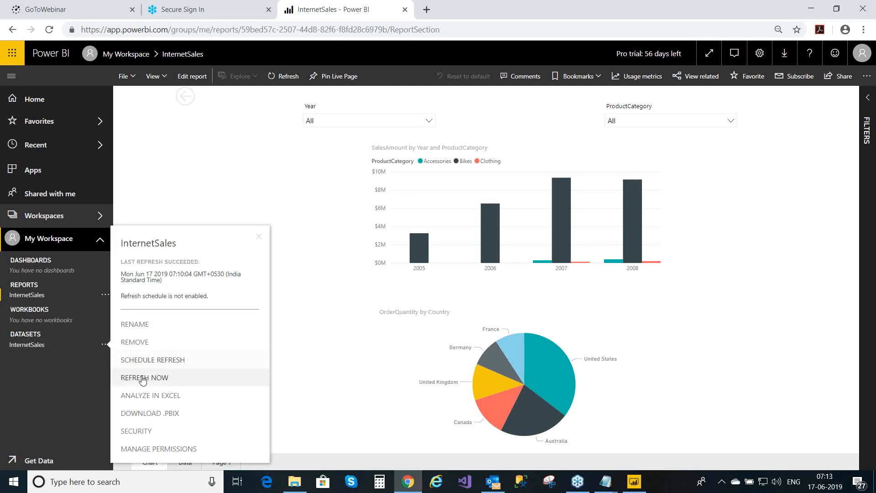
pyautogui.click(146, 434)
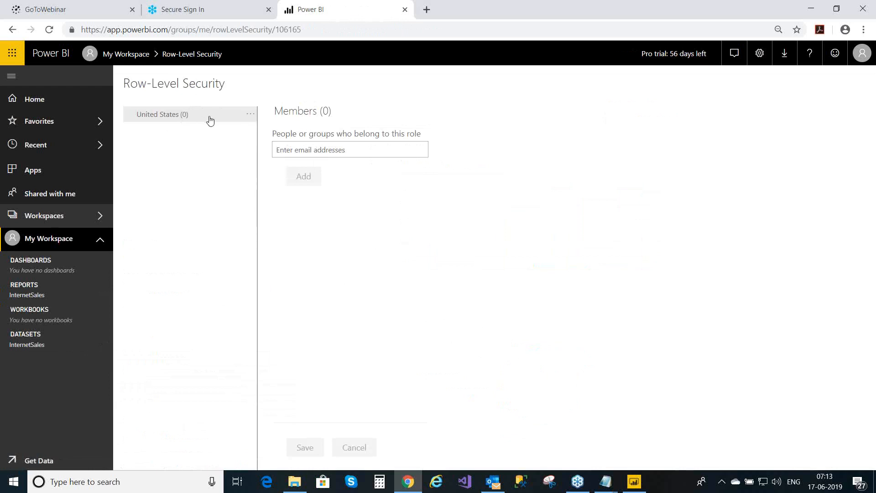
# - Start adding a member to the United States role, then return to My Workspace without adding anyone
pyautogui.click(285, 153)
pyautogui.click(130, 55)
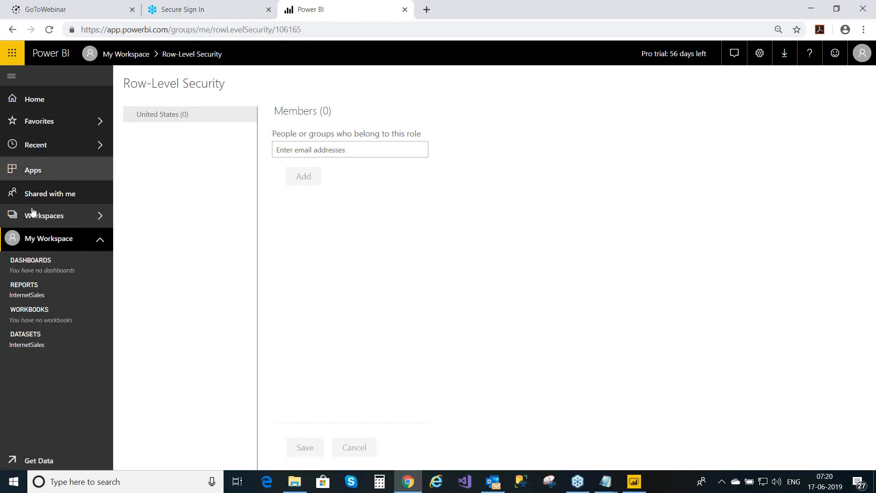
# - Check the workspaces list, account details and site address, ending with the workspaces list open
pyautogui.click(43, 216)
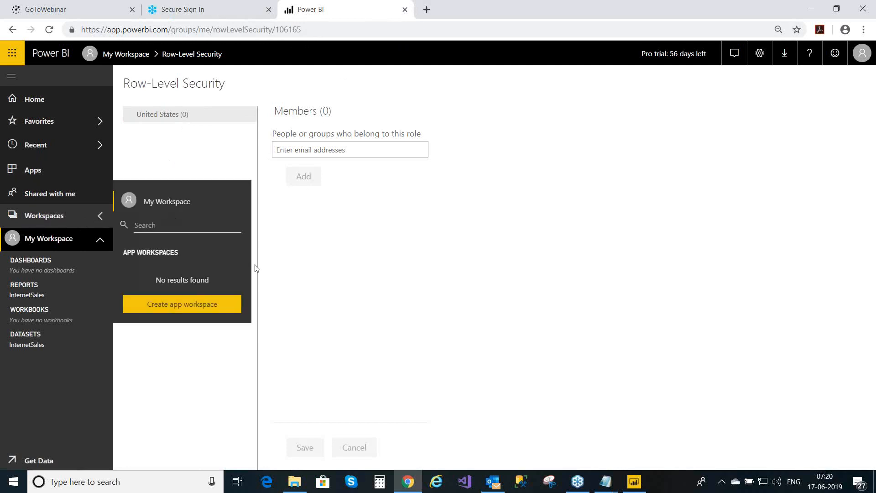
pyautogui.click(450, 279)
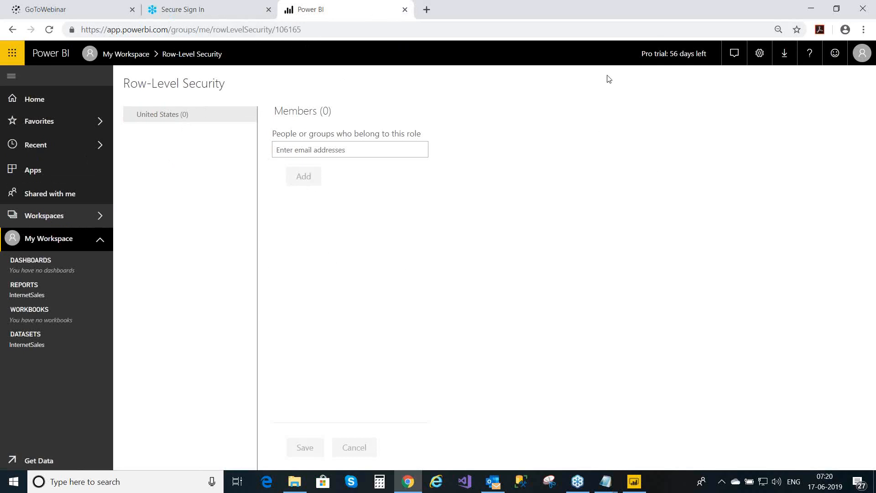
pyautogui.click(862, 61)
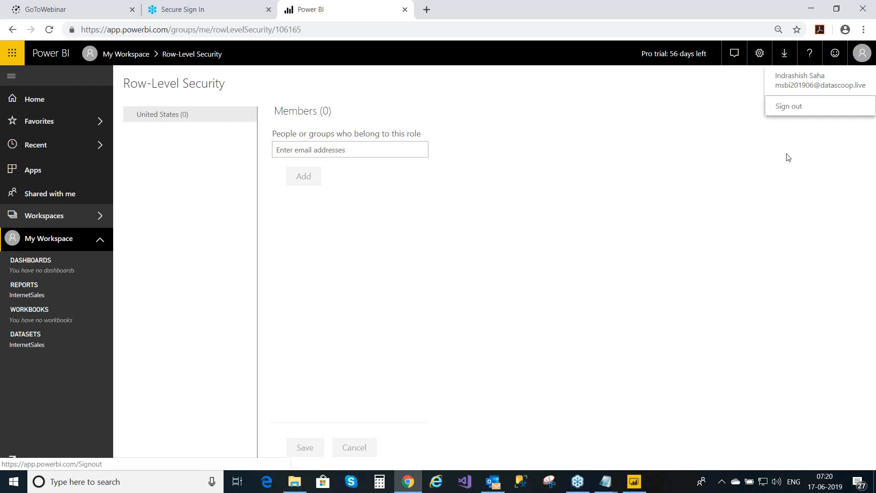
pyautogui.click(692, 147)
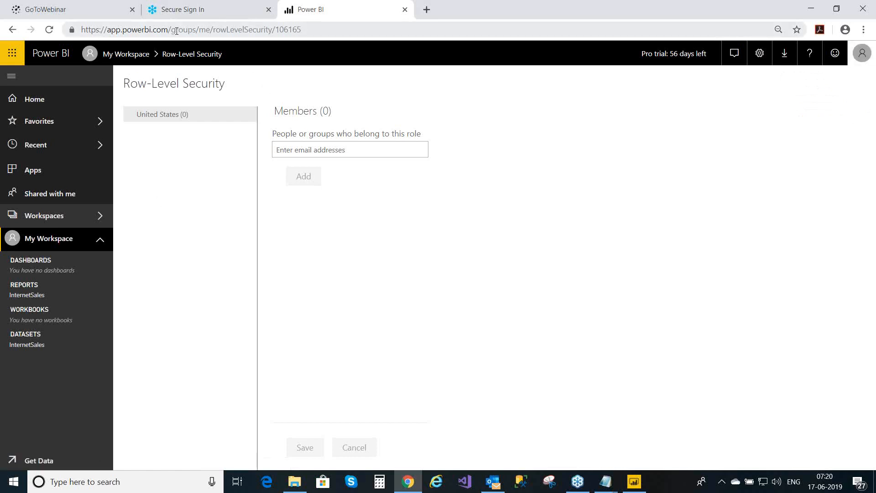
pyautogui.moveTo(172, 29); pyautogui.dragTo(83, 37)
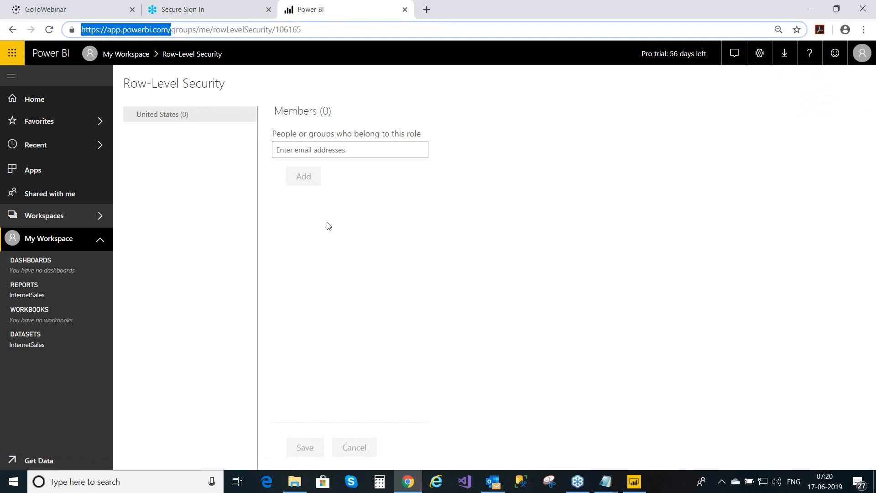
pyautogui.click(338, 234)
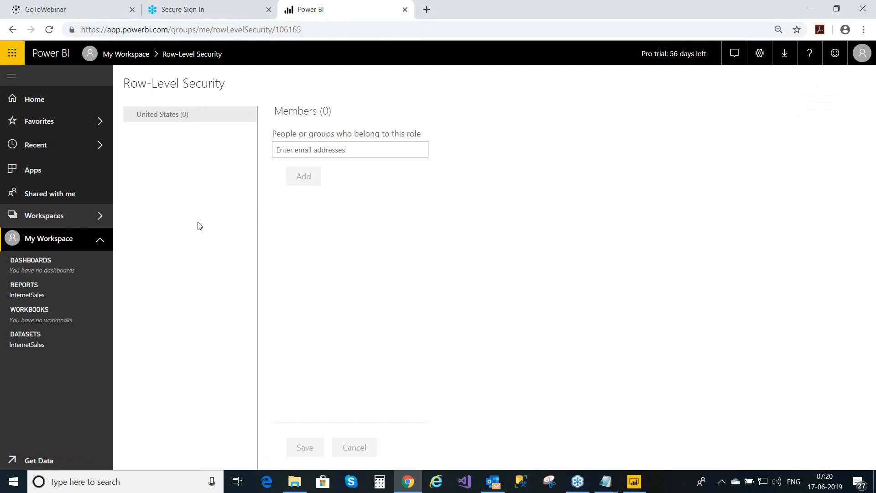
pyautogui.click(100, 216)
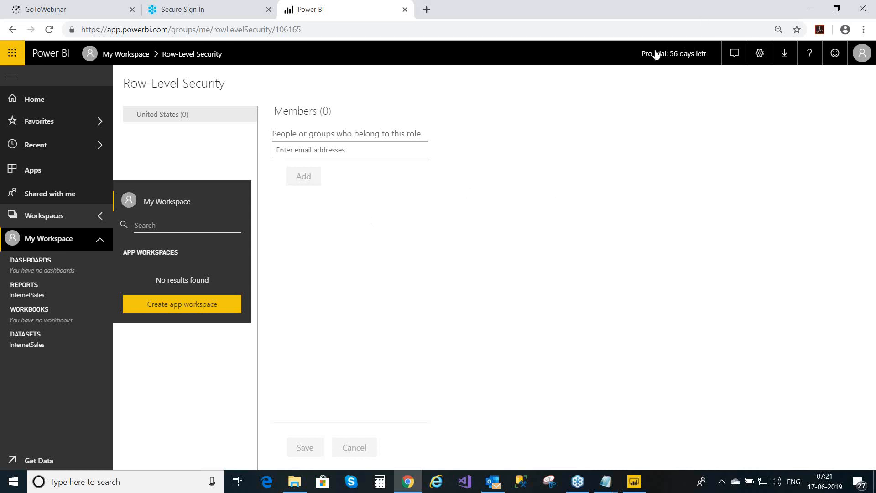
# - Start a new app workspace named 'Test' with the description 'PowerBI Training'
pyautogui.click(181, 309)
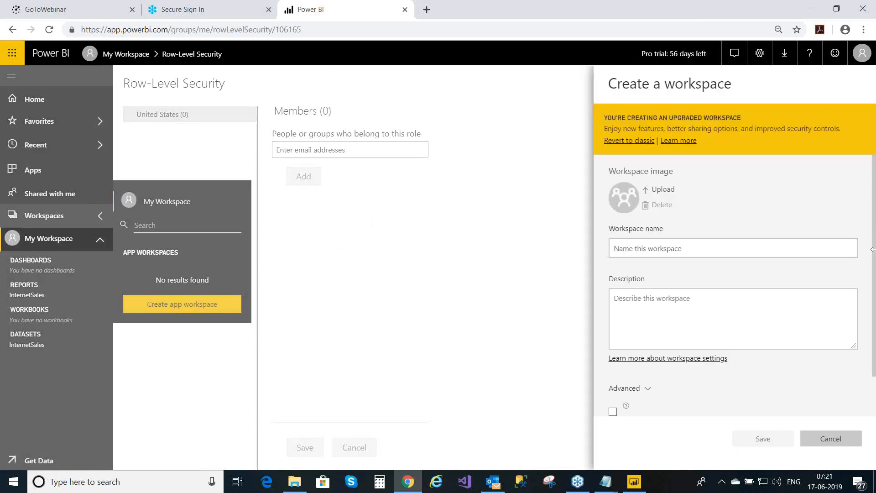
pyautogui.click(661, 249)
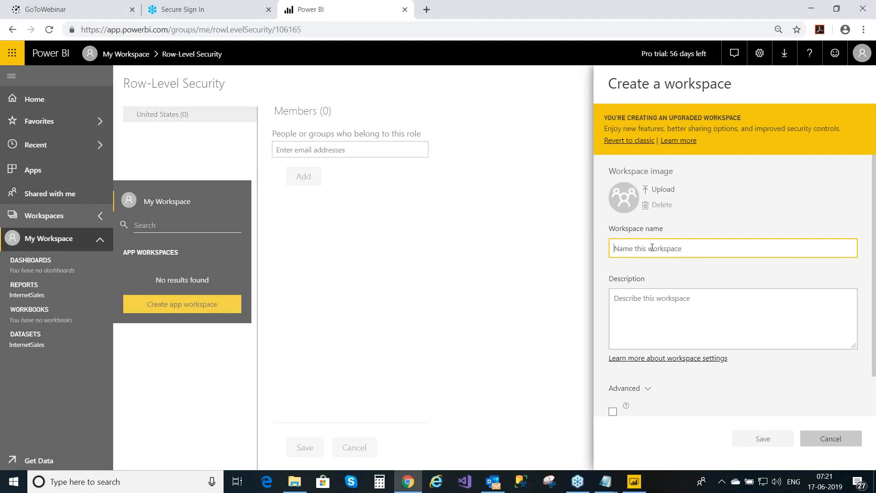
pyautogui.write('Test')
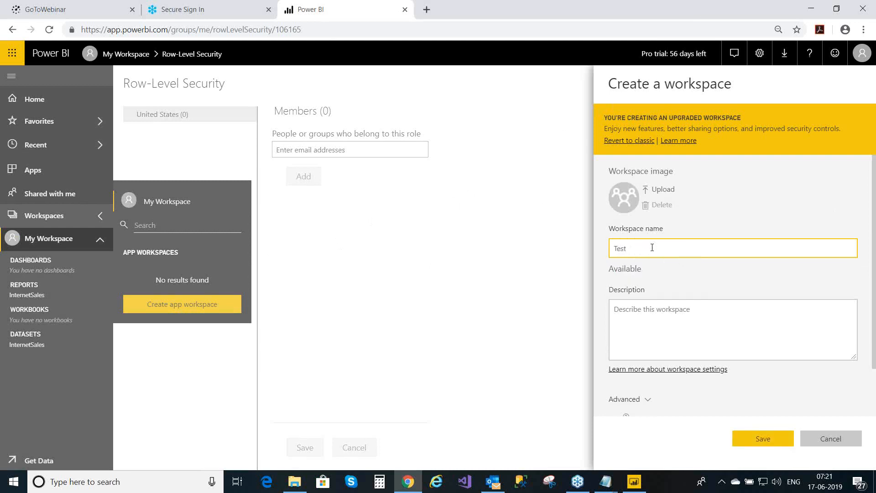
pyautogui.click(650, 311)
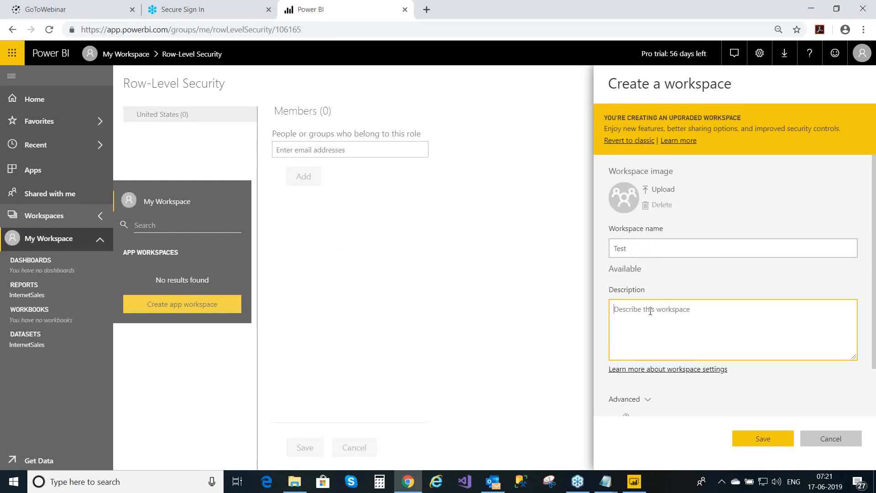
pyautogui.write('PowerBI Training')
# - Save the new Test workspace
pyautogui.click(766, 440)
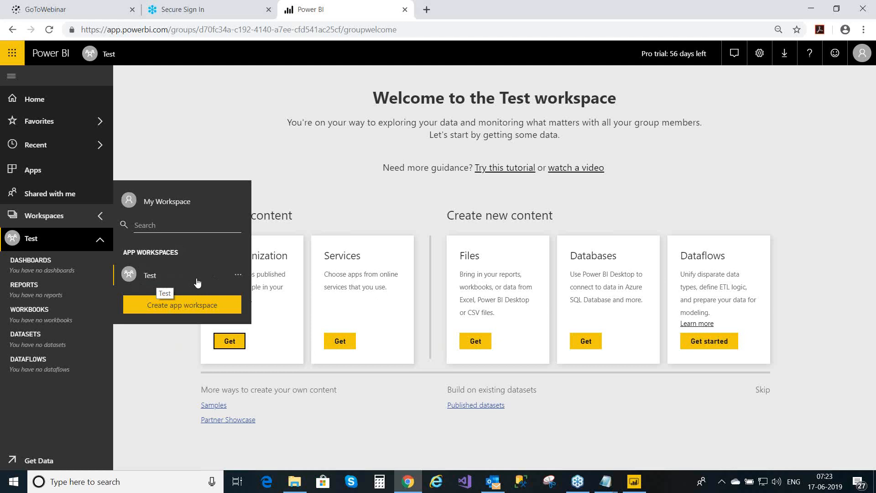
# - Open the Test workspace's Access settings and expand the Admin/Member/Contributor role list
pyautogui.click(238, 276)
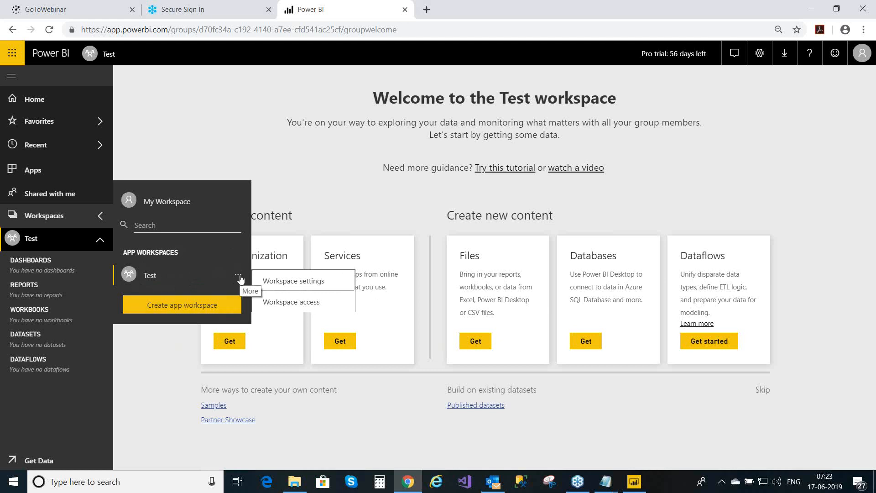
pyautogui.click(239, 277)
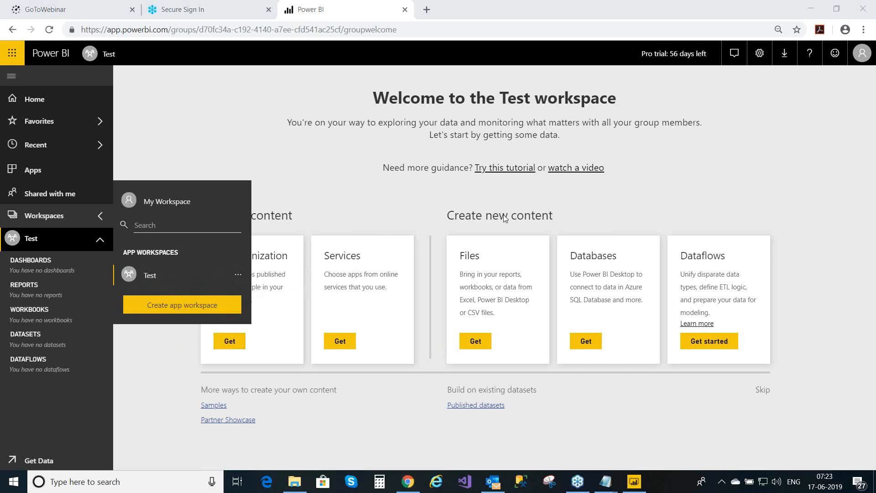
pyautogui.click(238, 277)
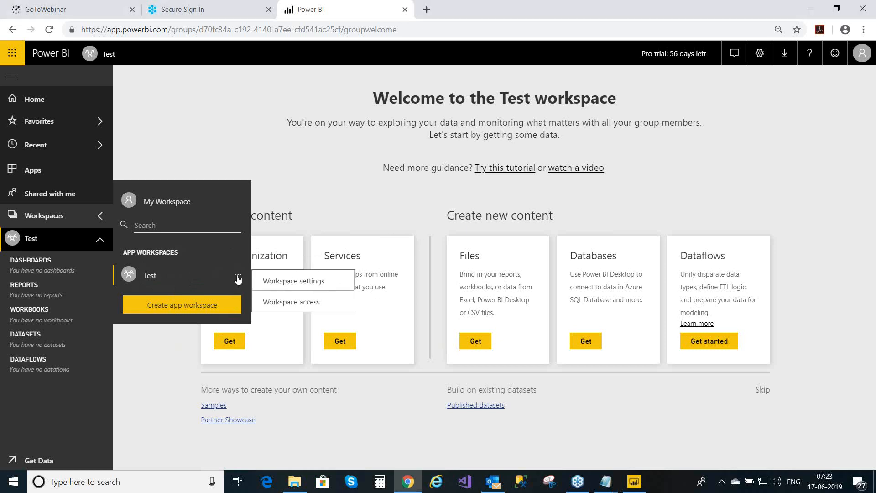
pyautogui.click(296, 302)
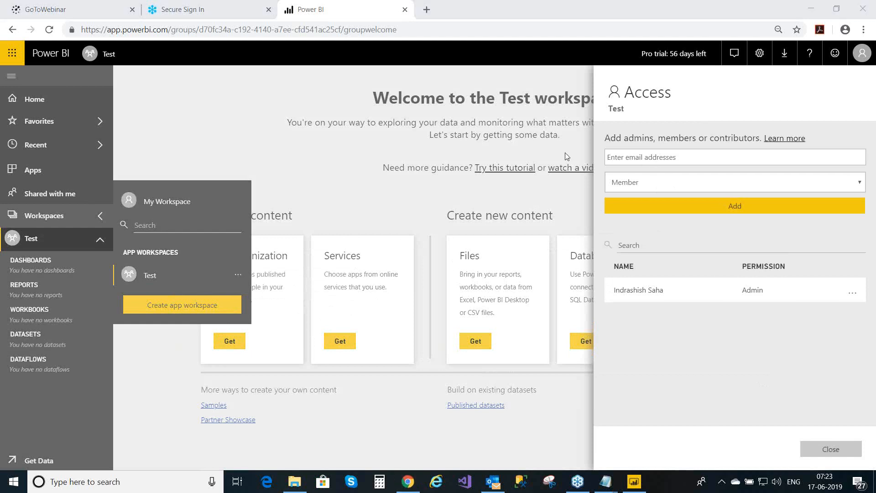
pyautogui.click(687, 155)
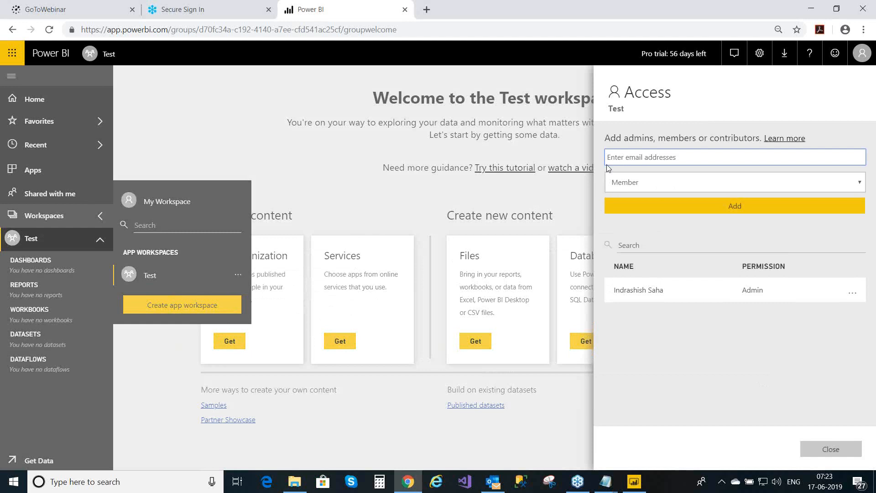
pyautogui.click(629, 182)
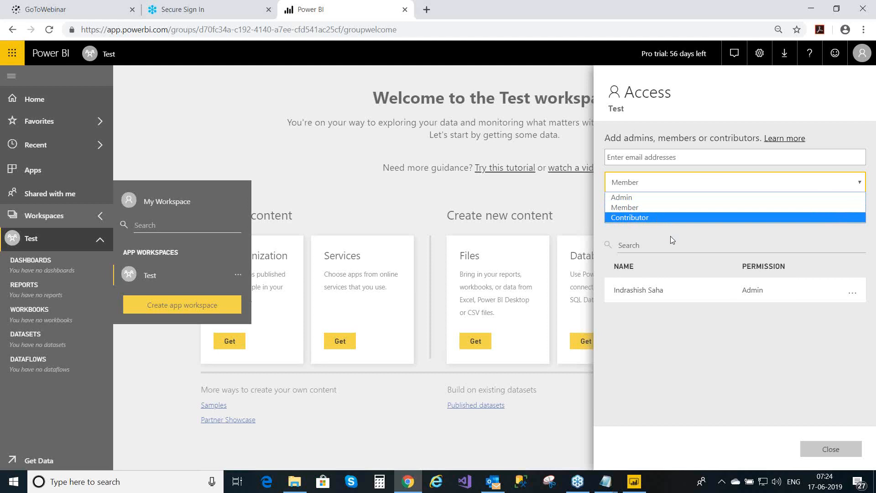
# - Leave Member as the role for new people, then search the workspace's existing members
pyautogui.click(669, 256)
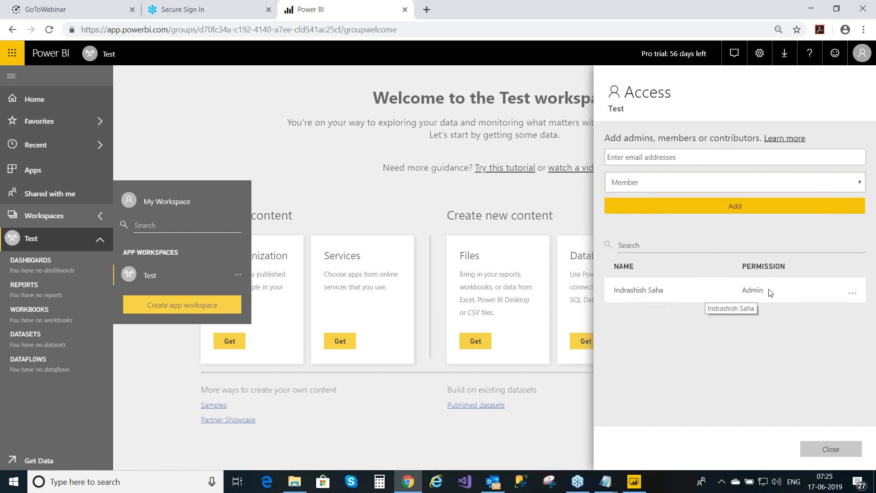
pyautogui.moveTo(754, 297)
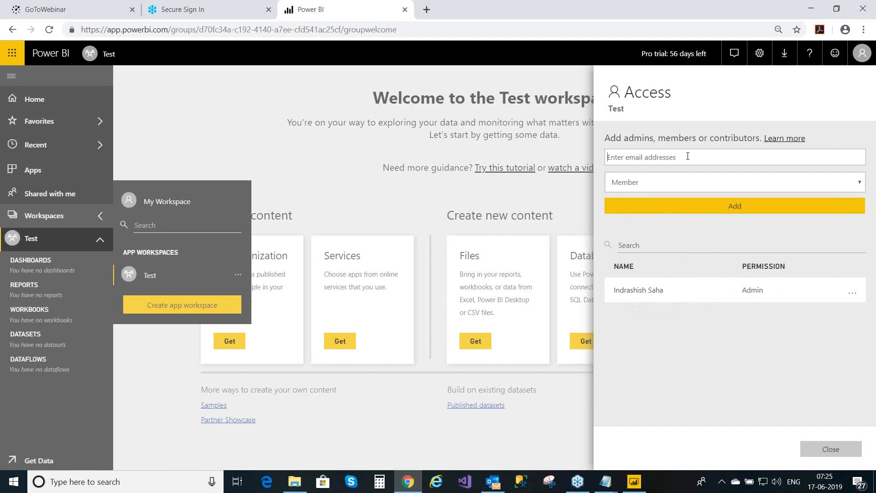
pyautogui.click(643, 186)
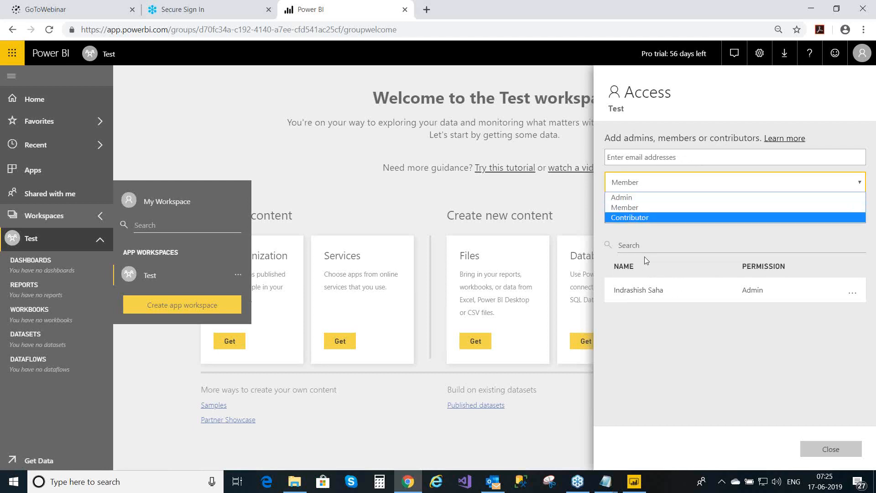
pyautogui.click(646, 243)
pyautogui.click(646, 244)
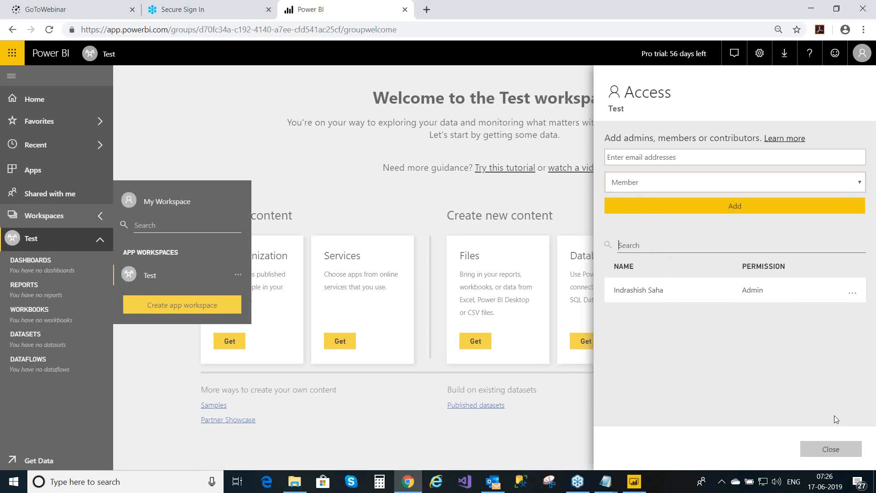
# - Close the Test workspace access settings and return to My Workspace in Power BI service
pyautogui.click(829, 451)
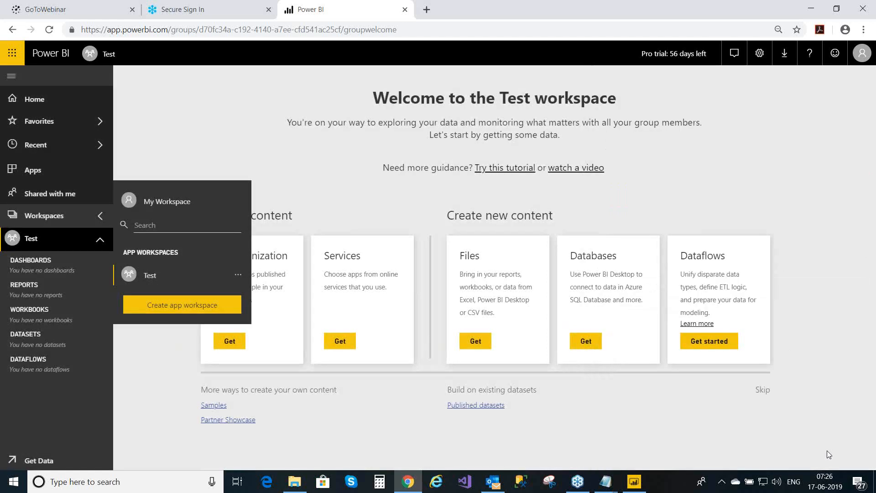
pyautogui.click(175, 351)
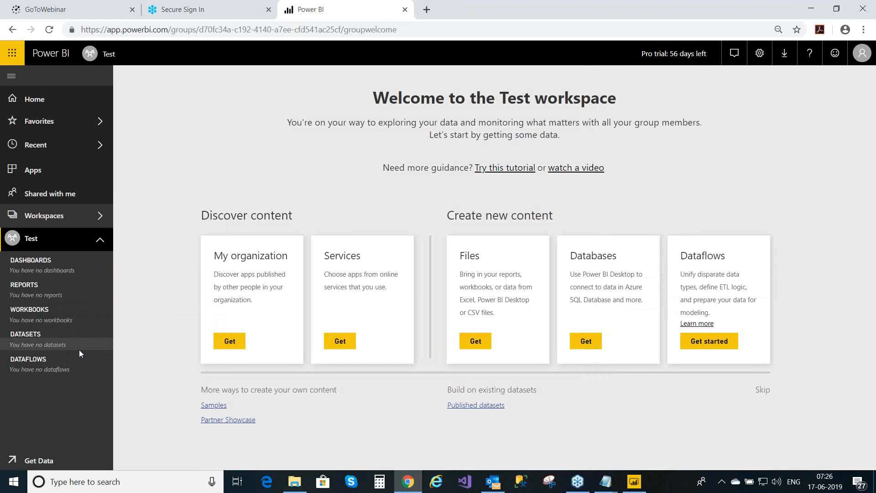
pyautogui.click(100, 220)
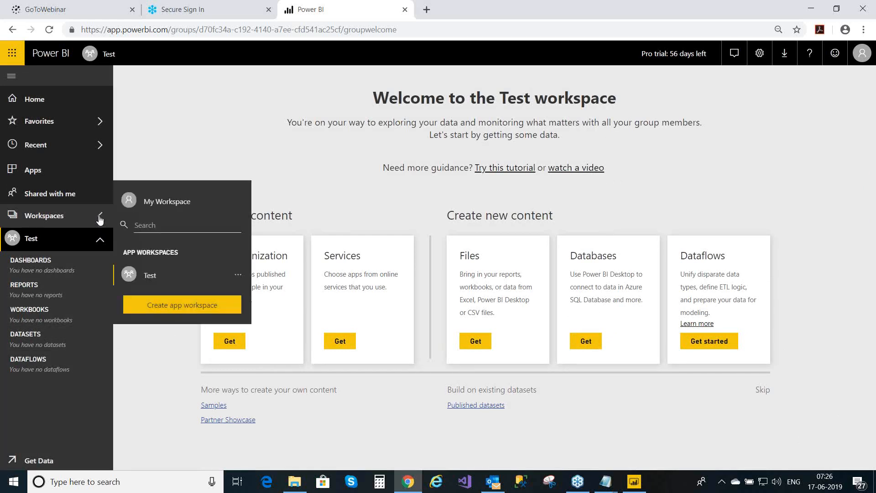
pyautogui.click(167, 202)
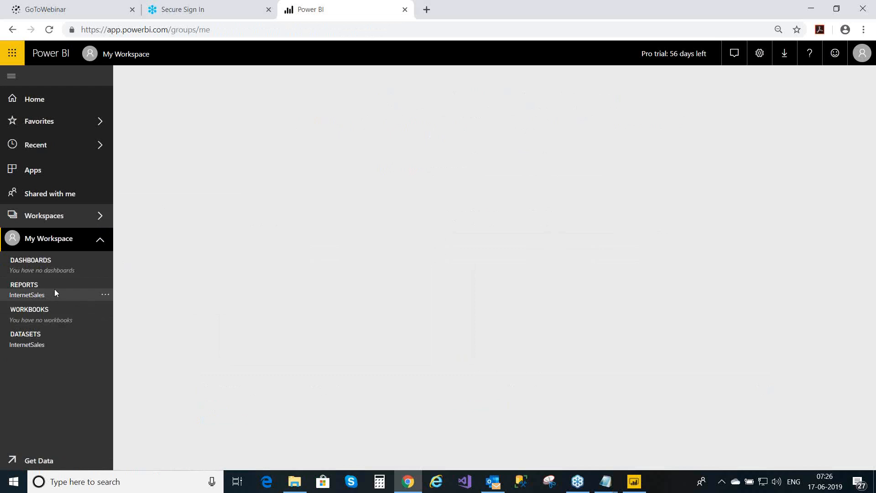
pyautogui.moveTo(85, 344)
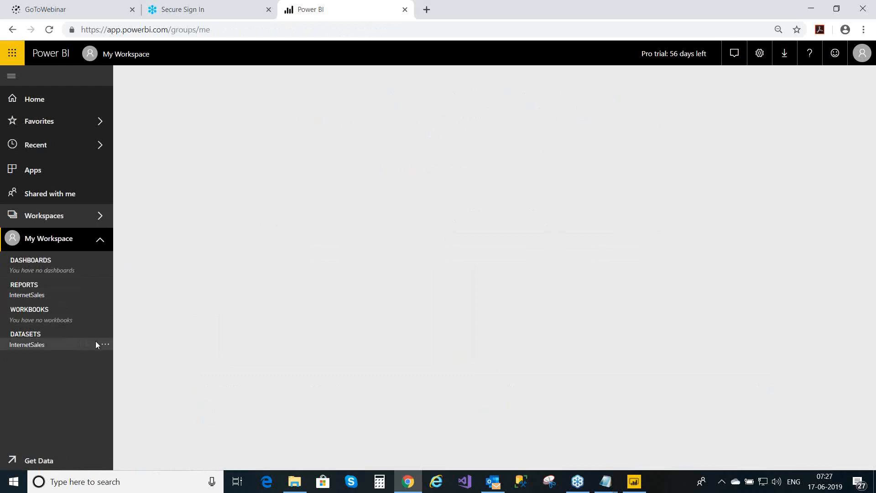
# - In Power BI Desktop, dismiss the earlier publish message and save InternetSales before republishing
pyautogui.click(635, 489)
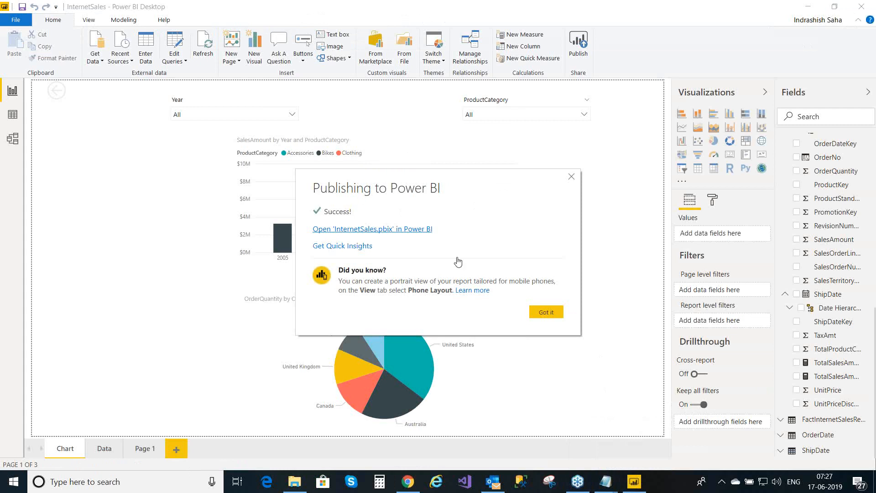
pyautogui.click(555, 317)
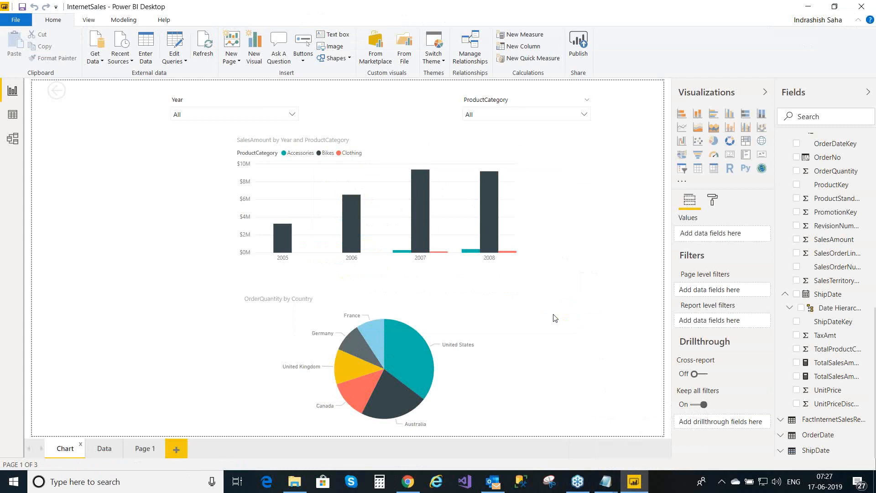
pyautogui.click(578, 54)
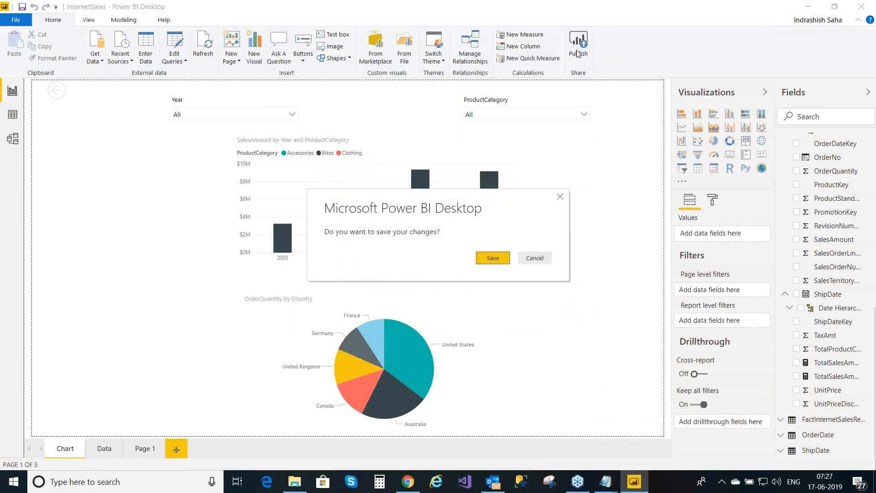
pyautogui.click(506, 258)
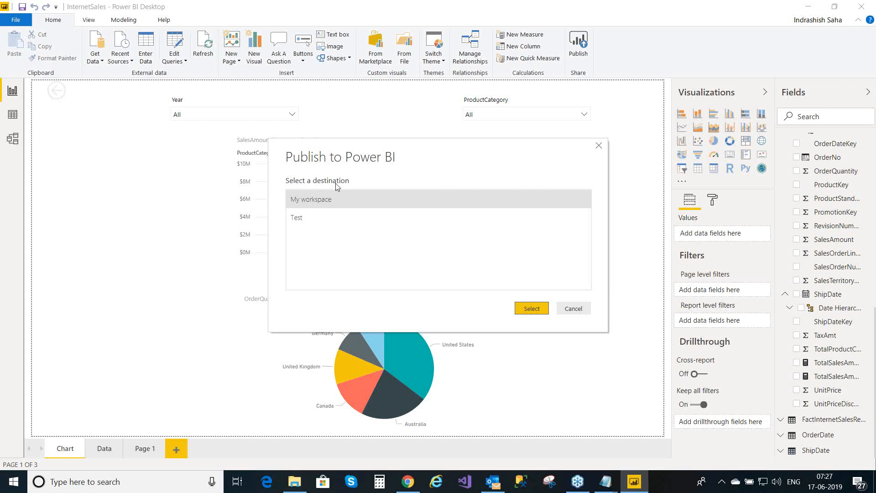
# - Publish InternetSales.pbix to the Test workspace and open the report in Power BI service
pyautogui.click(332, 218)
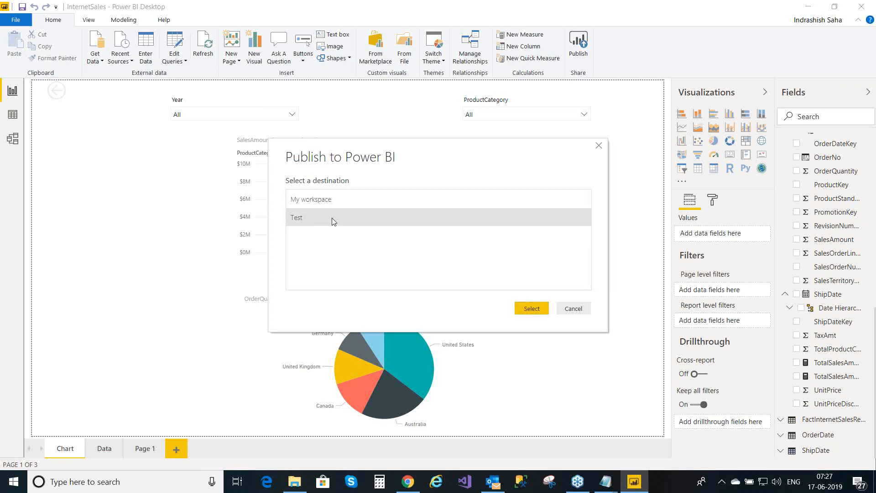
pyautogui.click(531, 310)
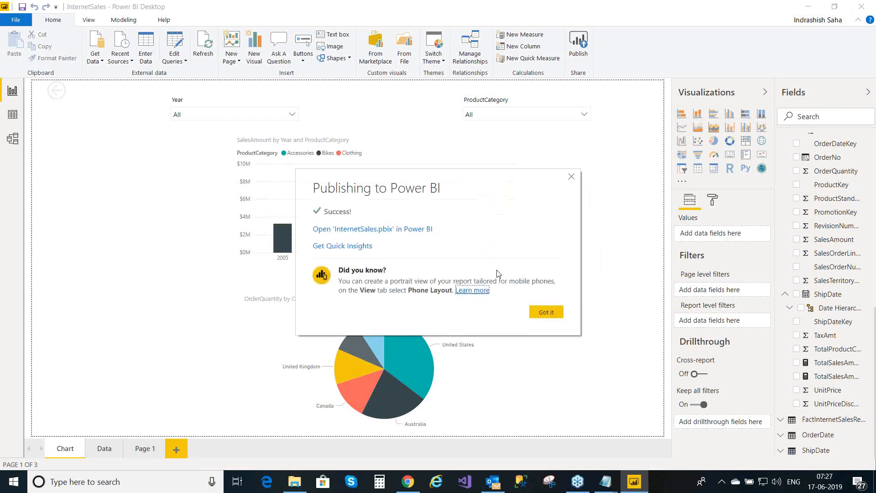
pyautogui.click(375, 235)
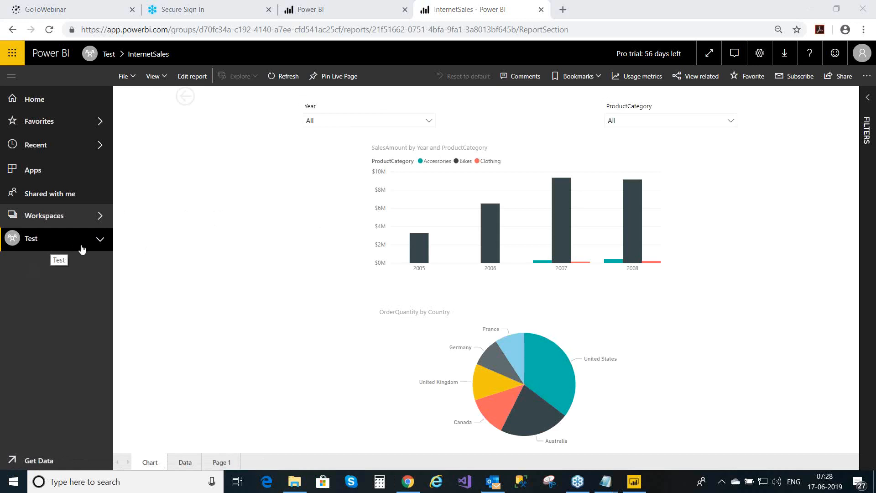
# - Expand the Test workspace to show the InternetSales report and dataset, then close the Workspaces list
pyautogui.click(100, 242)
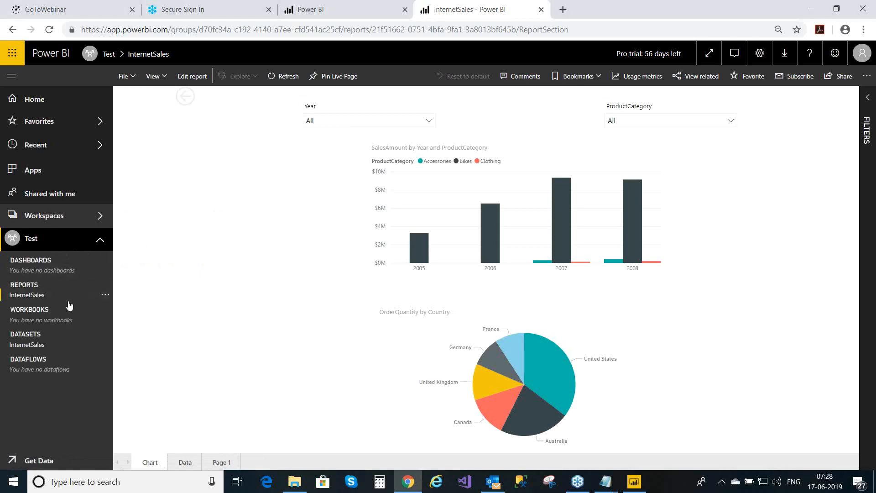
pyautogui.click(100, 216)
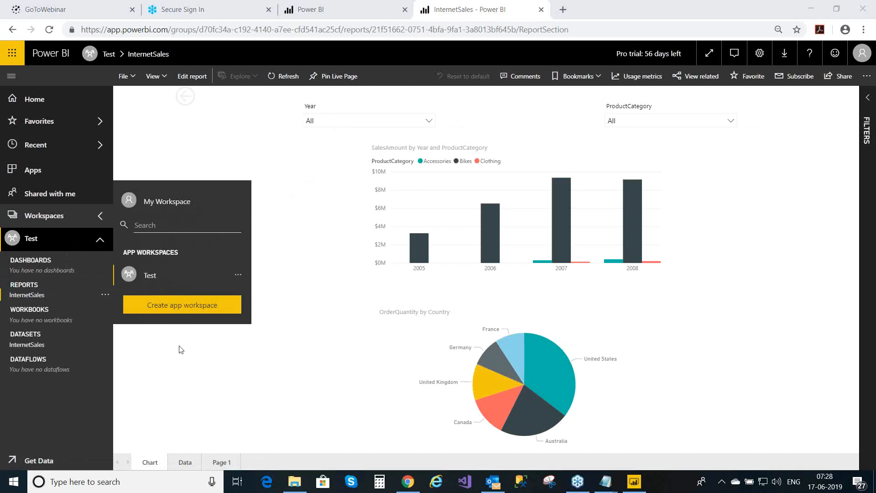
pyautogui.click(179, 358)
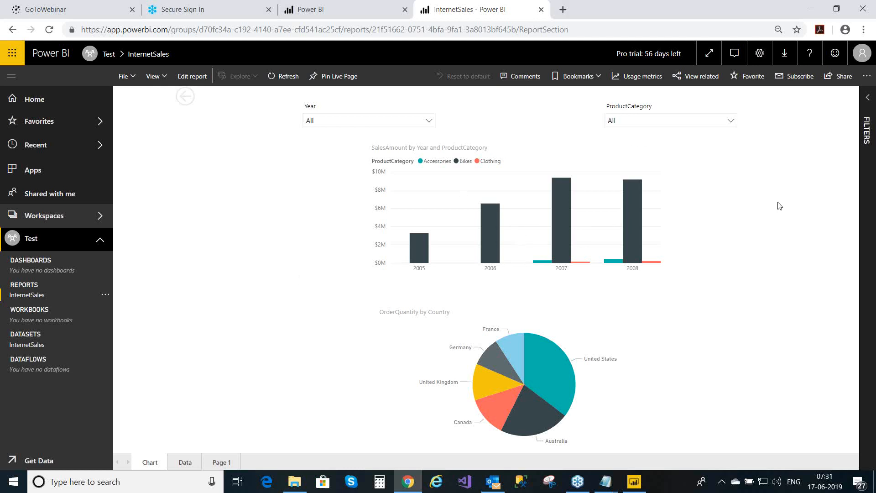
# - Check Manage gateways for existing gateways, then open the Data Gateway download page
pyautogui.click(758, 55)
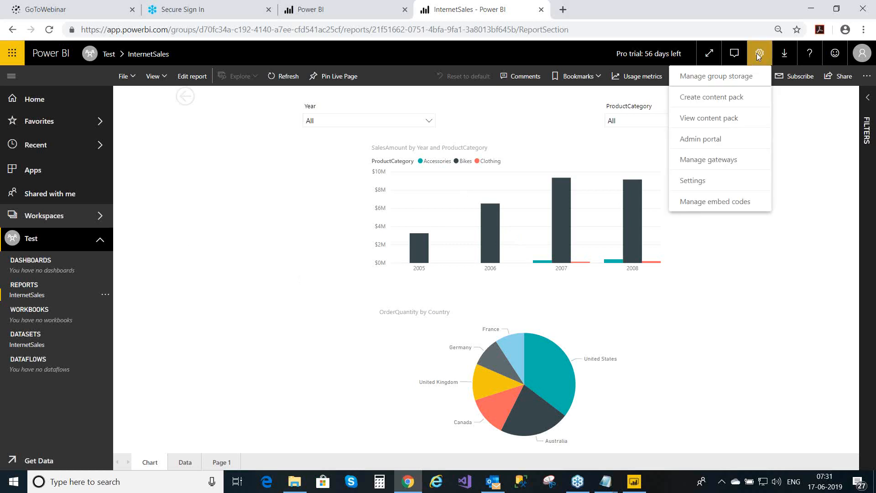
pyautogui.click(717, 160)
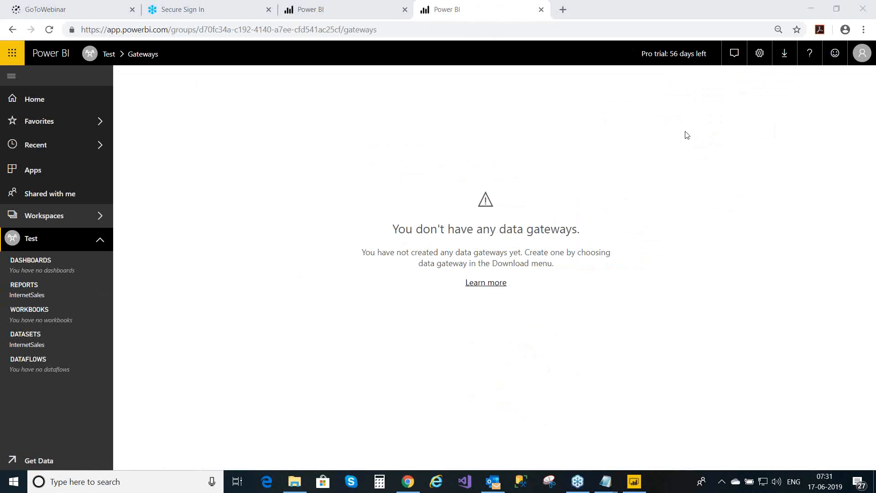
pyautogui.click(785, 60)
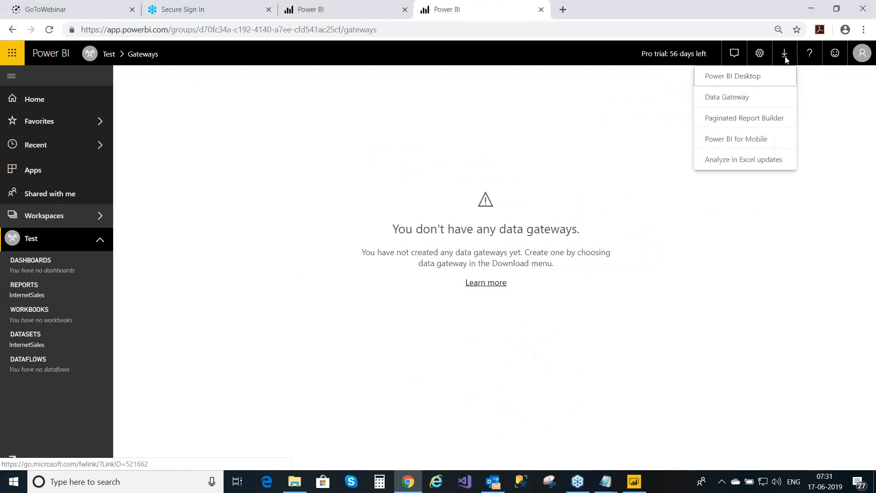
pyautogui.click(755, 98)
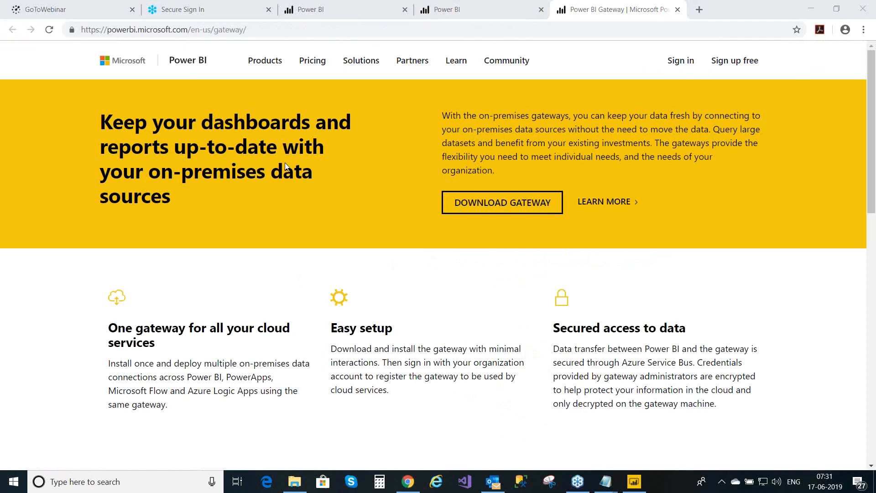
# - Download the PowerBIGatewayInstaller and run it from Chrome's download bar
pyautogui.click(518, 206)
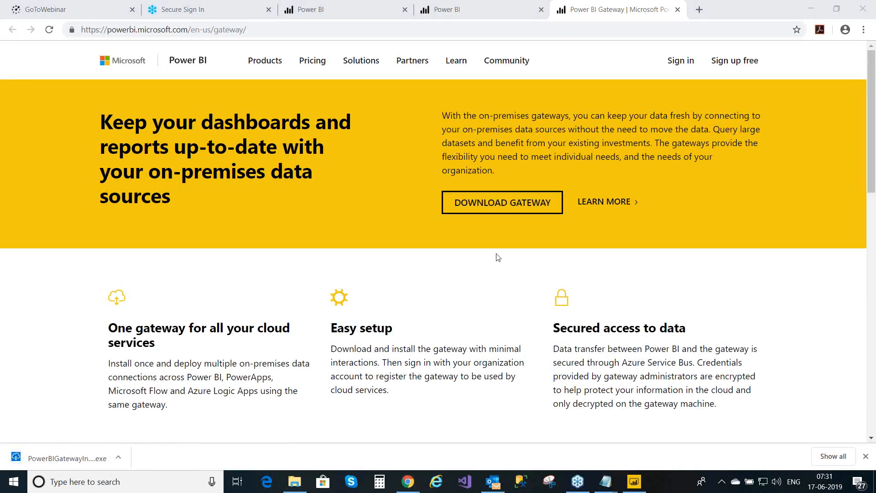
pyautogui.click(57, 458)
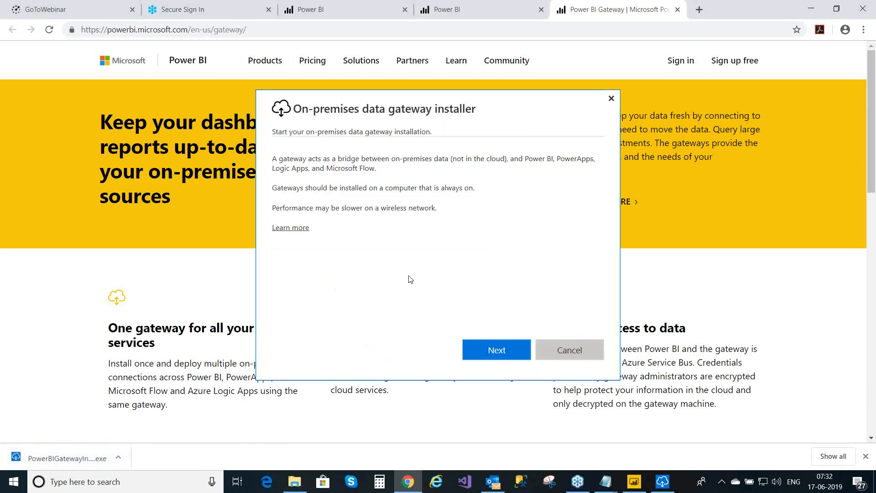
# - Attempt the recommended gateway install, then close the 'version already installed' failure message
pyautogui.click(504, 351)
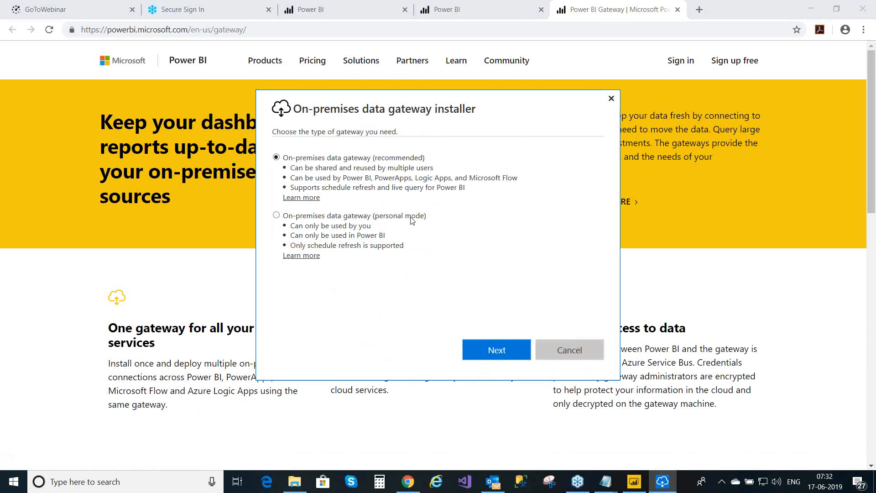
pyautogui.click(483, 350)
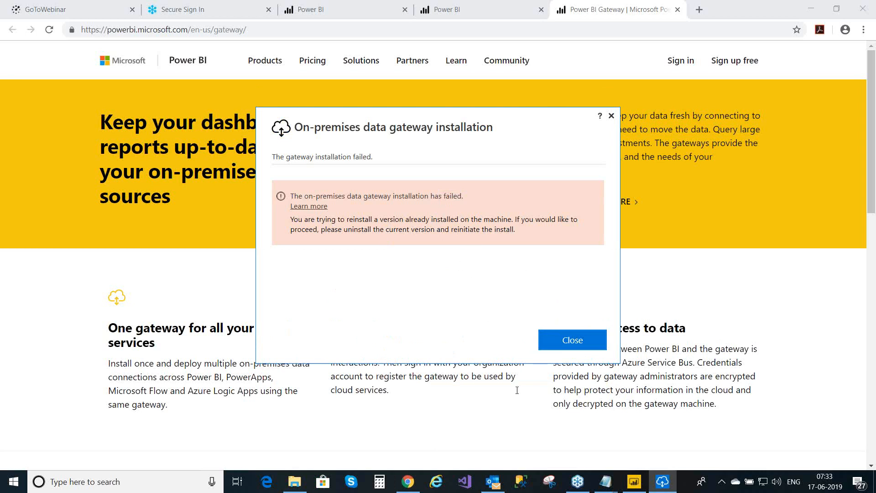
pyautogui.click(582, 346)
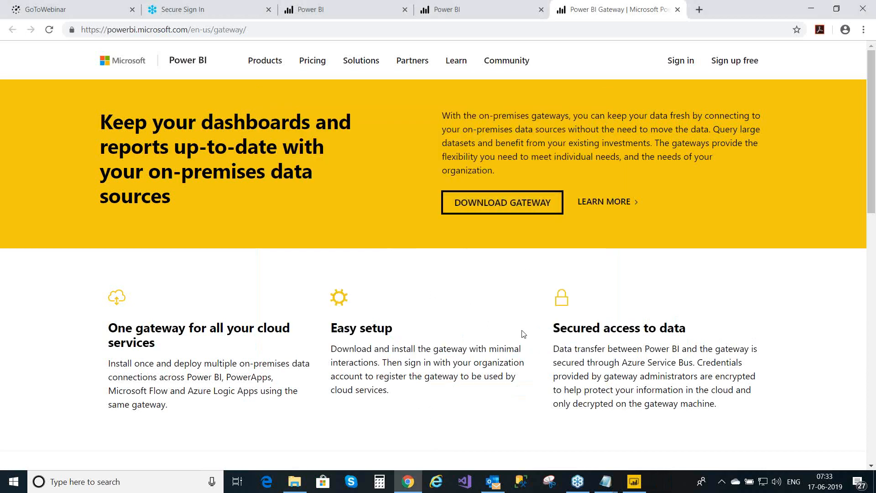
# - Find Control Panel through the Windows search box and open it
pyautogui.moveTo(630, 479)
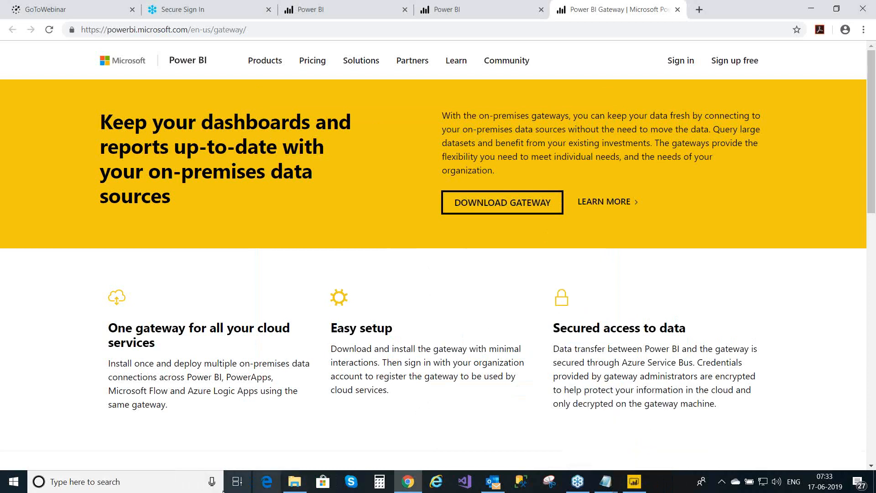
pyautogui.click(39, 482)
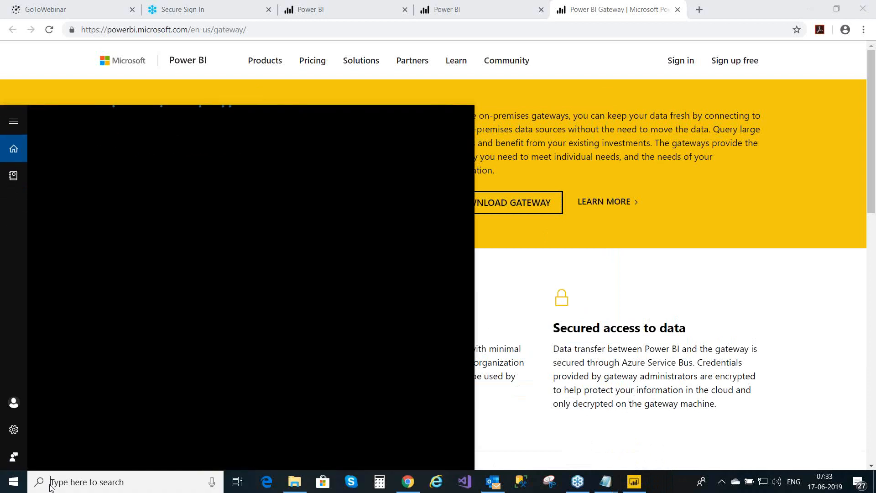
pyautogui.write('uni')
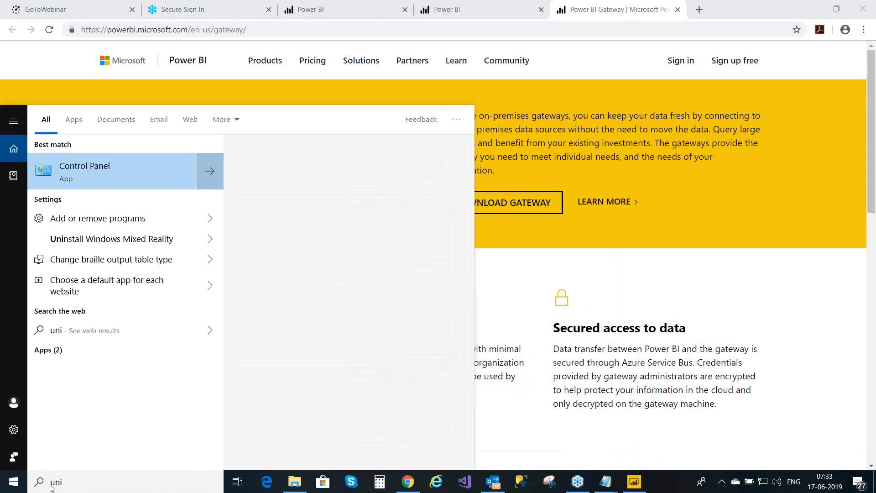
pyautogui.press('BackSpace')
pyautogui.press('BackSpace')
pyautogui.press('BackSpace')
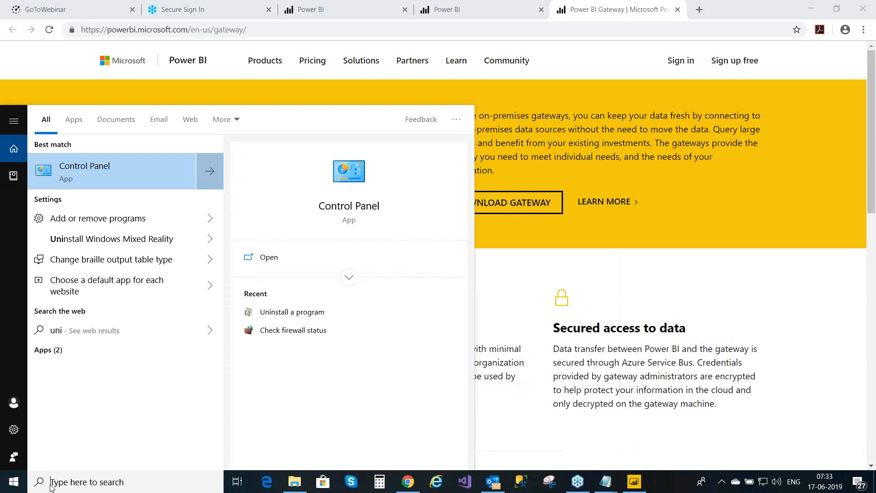
pyautogui.write('p')
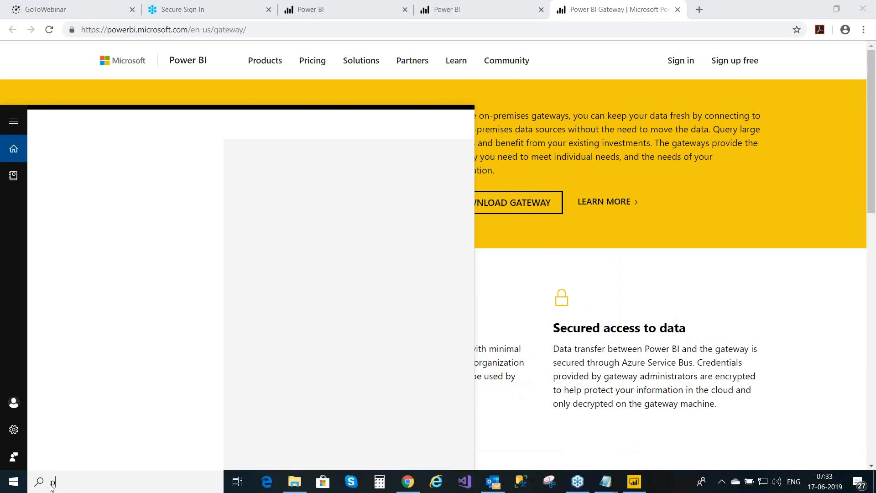
pyautogui.write('rogr')
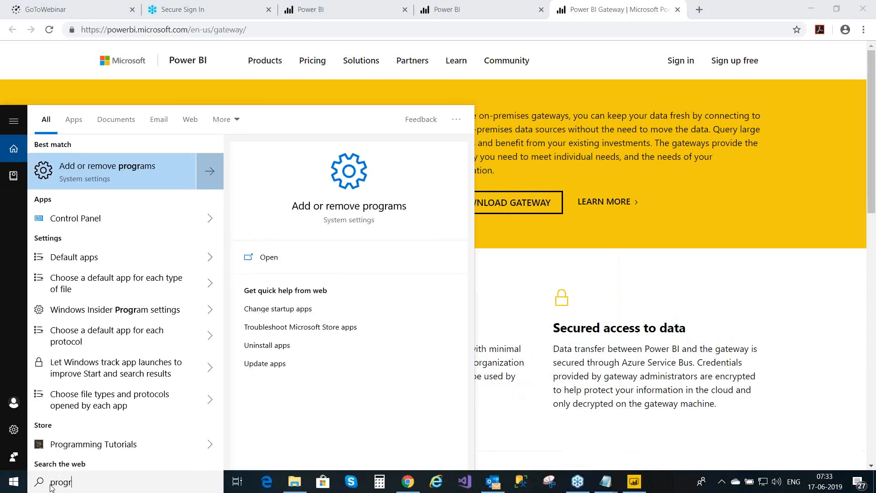
pyautogui.click(108, 218)
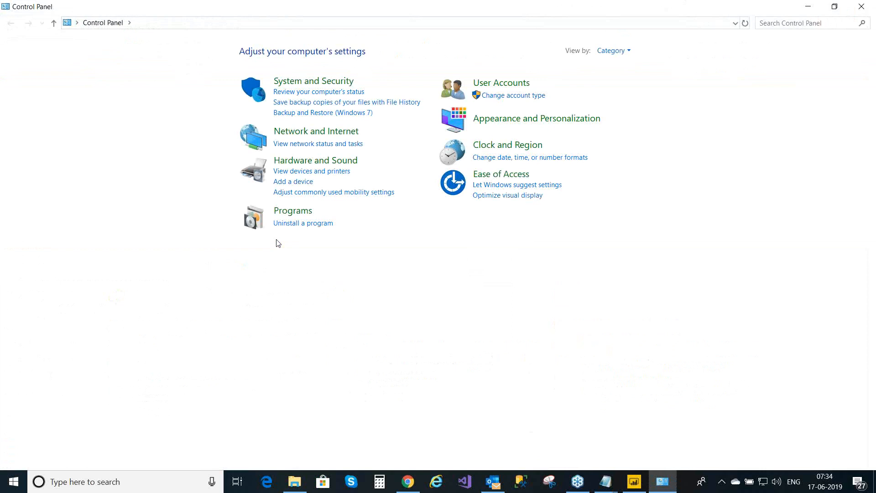
# - Uninstall the On-premises data gateway from Programs and Features, then close the programs list
pyautogui.click(306, 225)
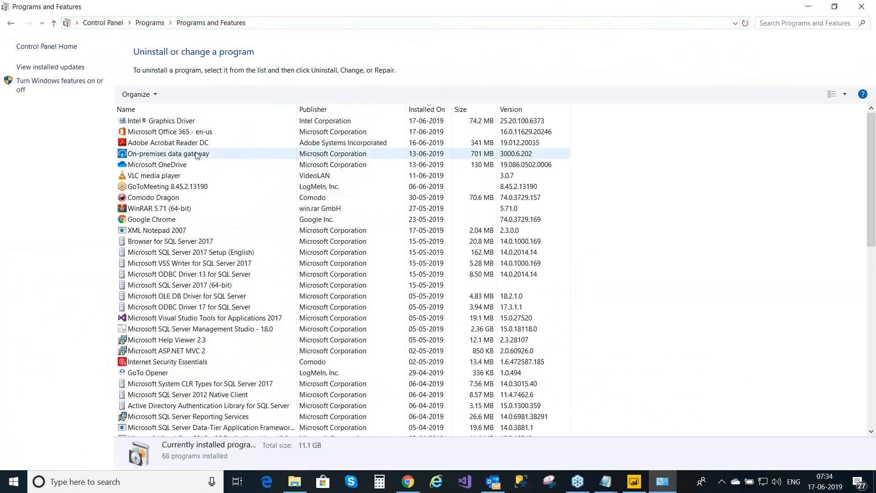
pyautogui.click(197, 154)
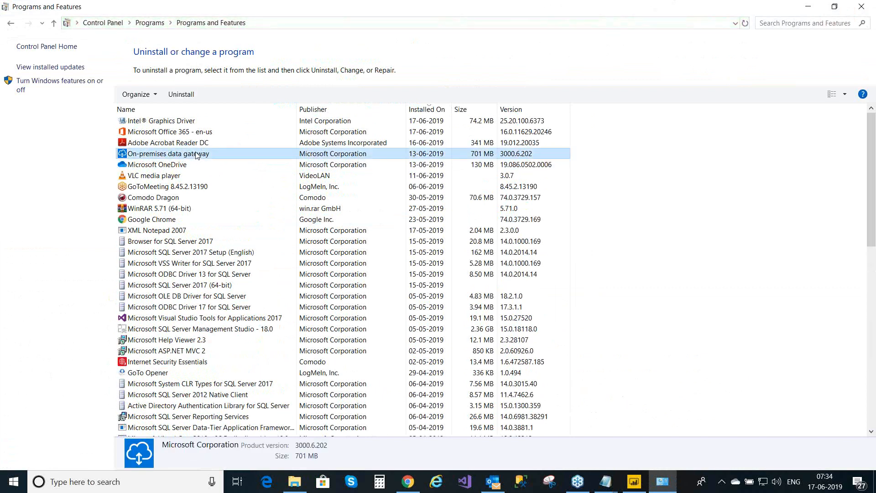
pyautogui.click(185, 97)
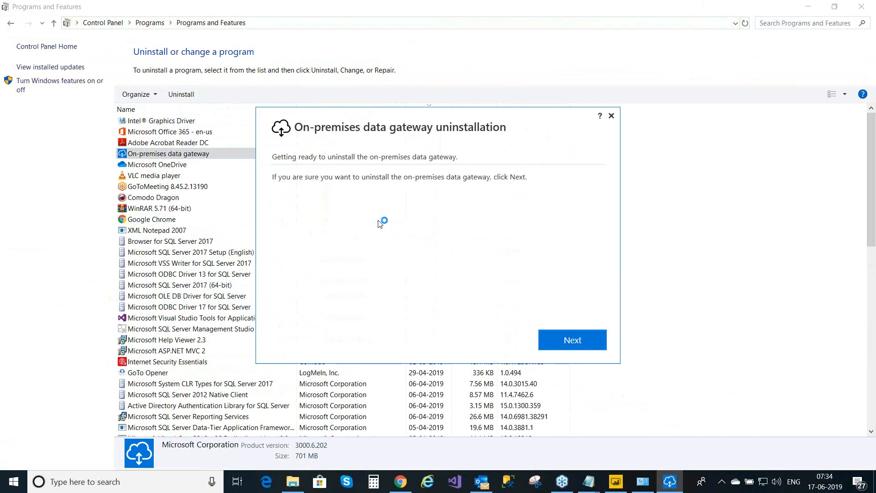
pyautogui.click(566, 338)
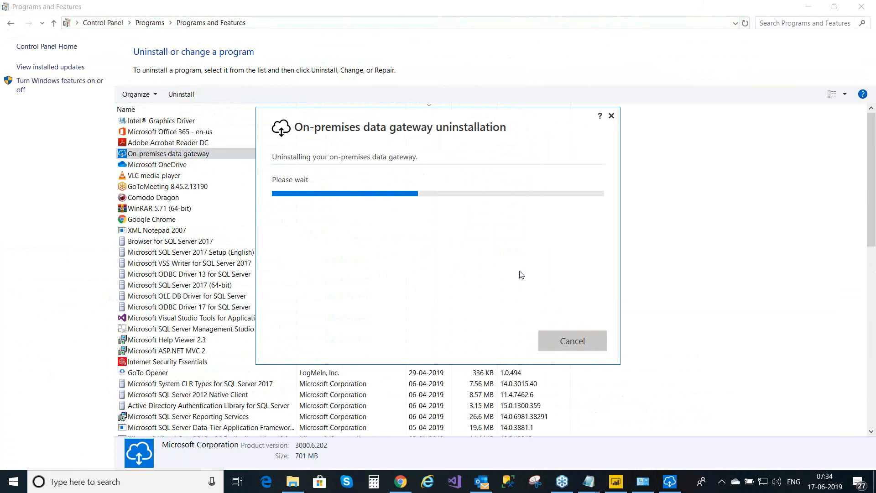
pyautogui.click(862, 6)
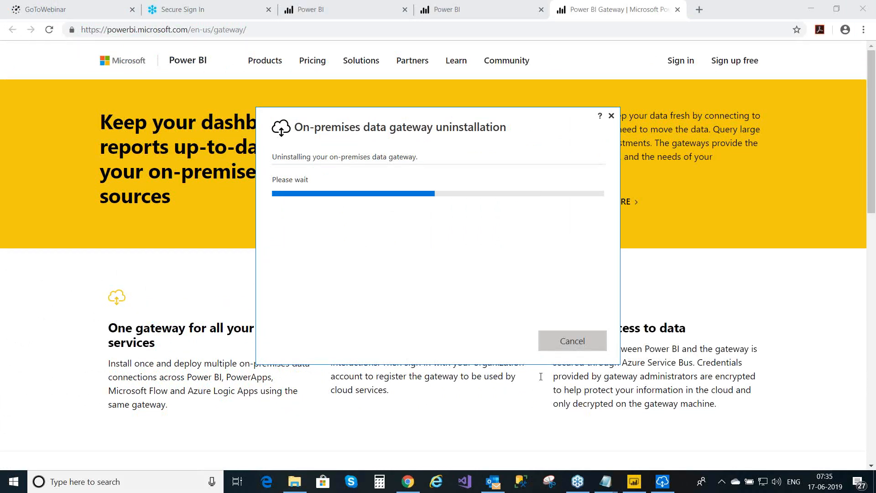
# - Select the User ID and password lines in the credentials notes, minimize Notepad, and close the uninstall-complete message
pyautogui.moveTo(607, 481)
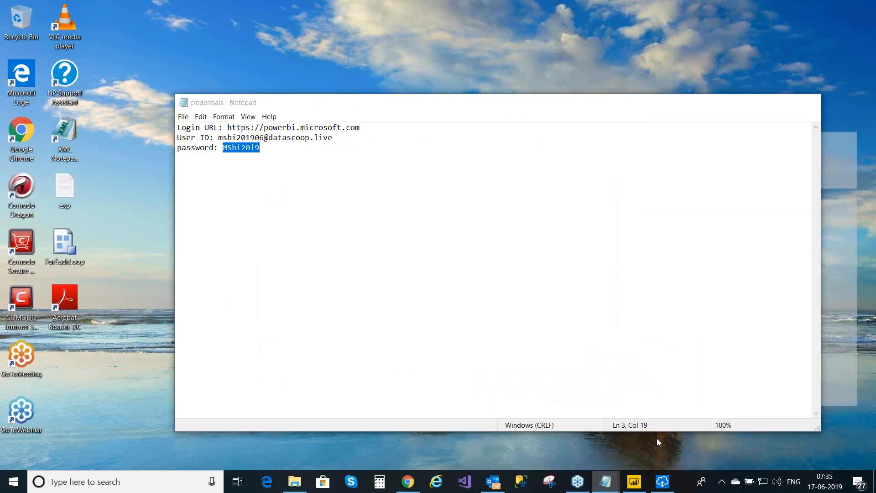
pyautogui.click(656, 439)
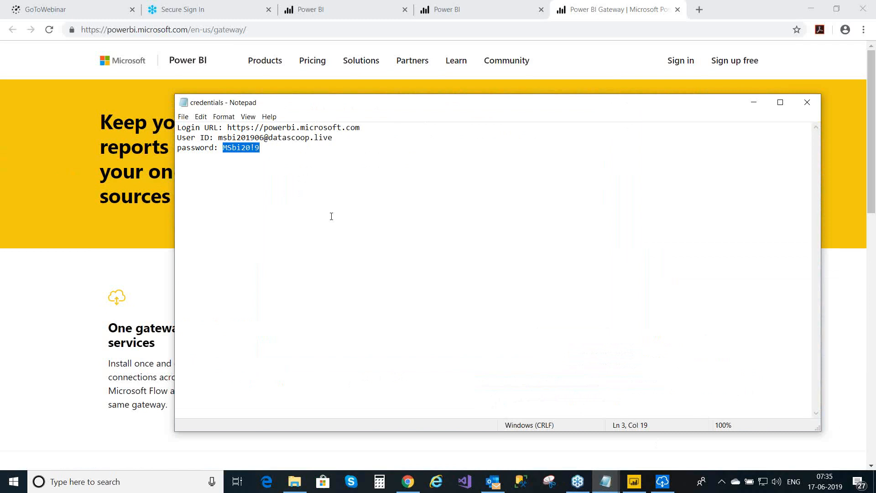
pyautogui.click(219, 138)
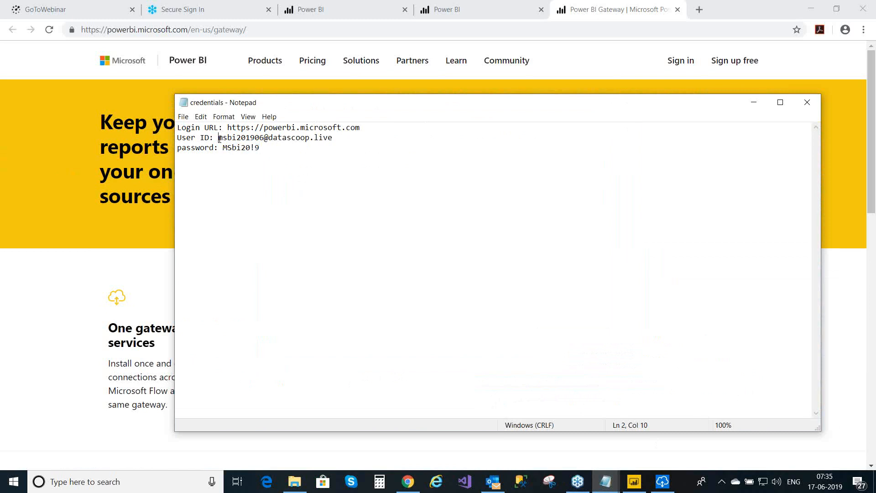
pyautogui.click(178, 138)
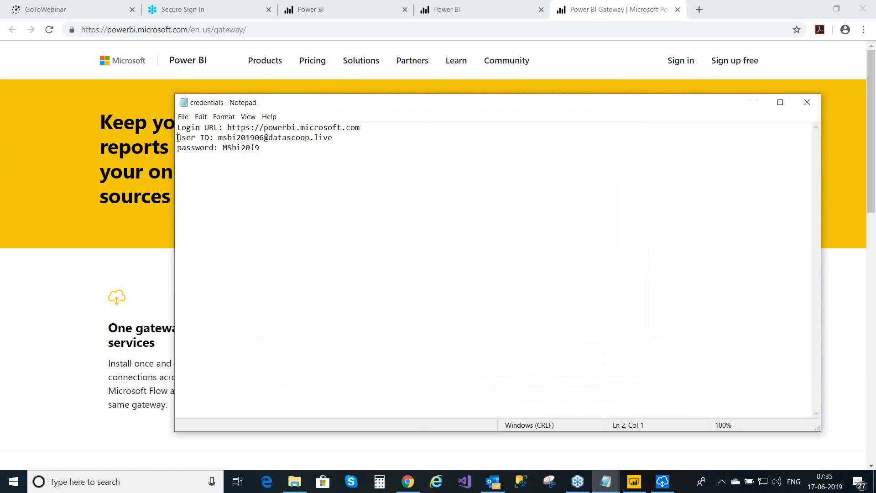
pyautogui.keyDown('shift'); pyautogui.click(284, 155); pyautogui.keyUp('shift')
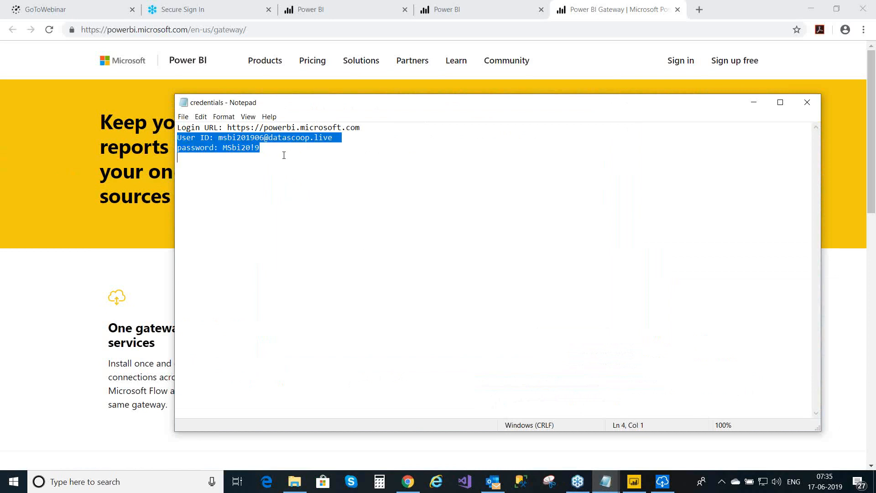
pyautogui.click(755, 103)
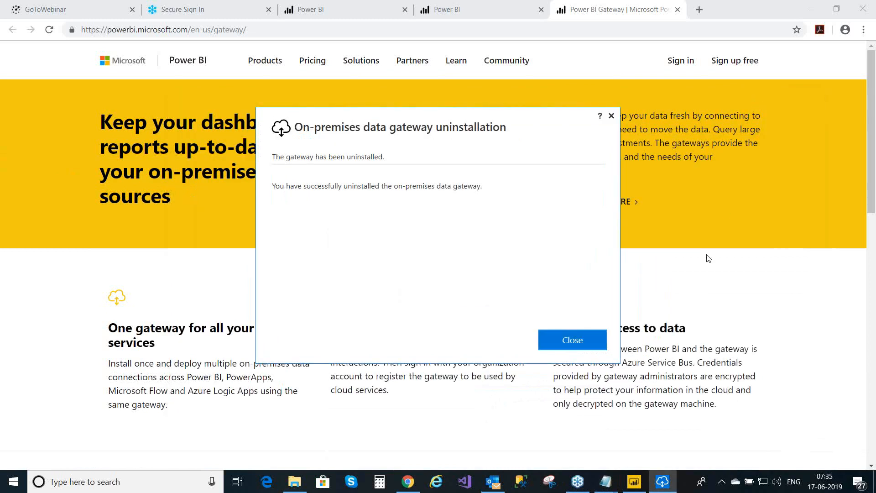
pyautogui.click(582, 343)
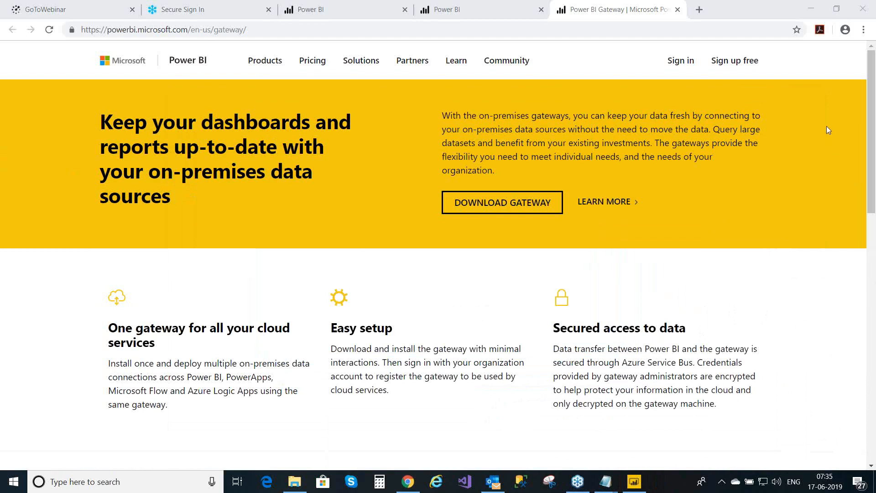
# - Rerun PowerBIGatewayInstaller (3) from Downloads, keeping the recommended on-premises data gateway type
pyautogui.click(577, 284)
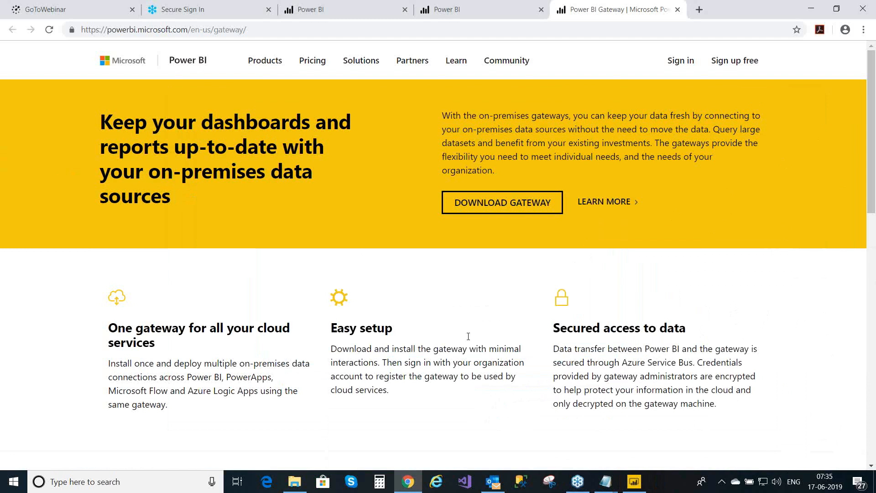
pyautogui.click(297, 484)
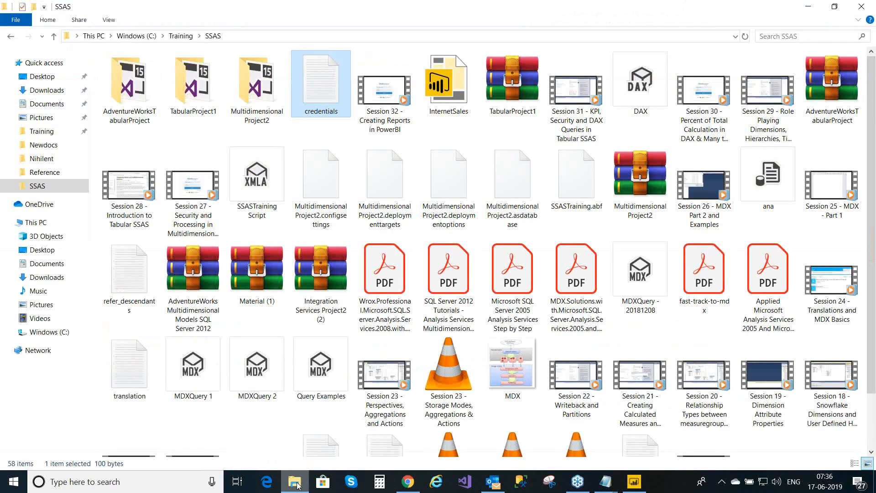
pyautogui.click(58, 93)
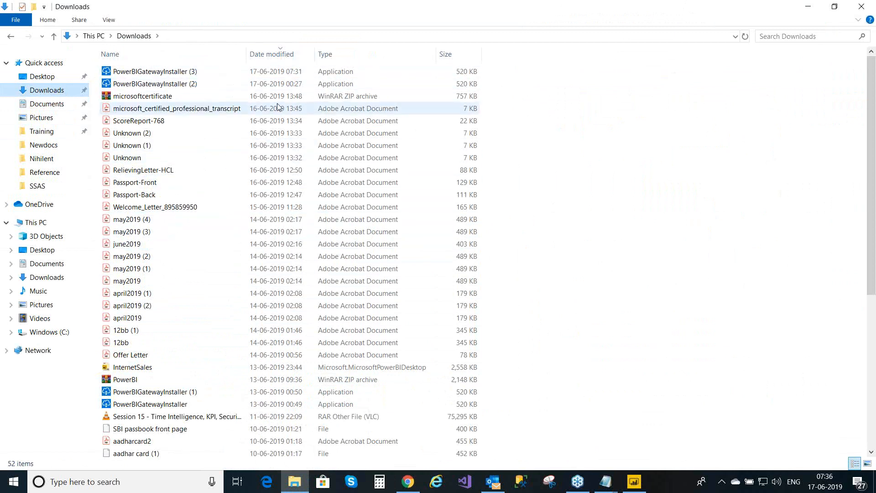
pyautogui.click(208, 74)
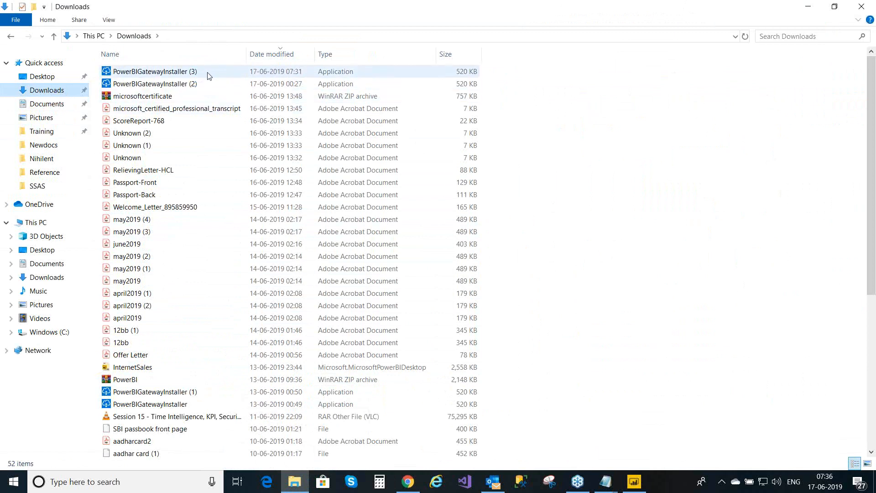
pyautogui.doubleClick(209, 75)
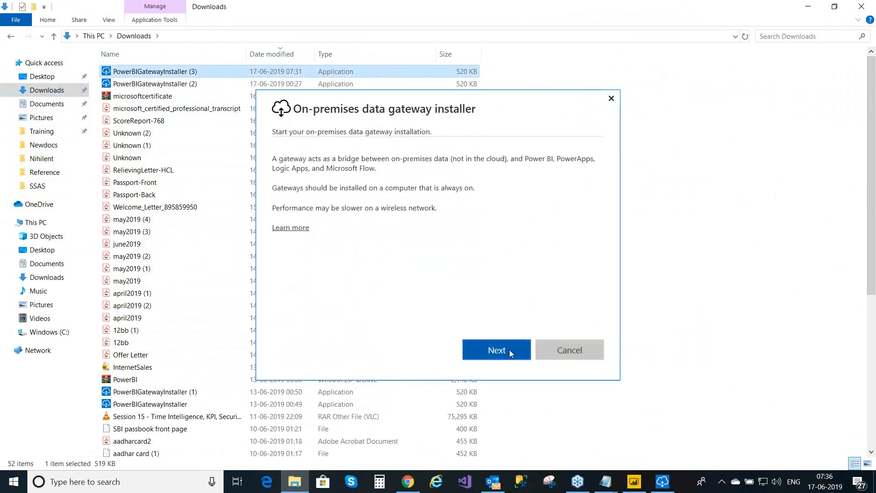
pyautogui.click(508, 349)
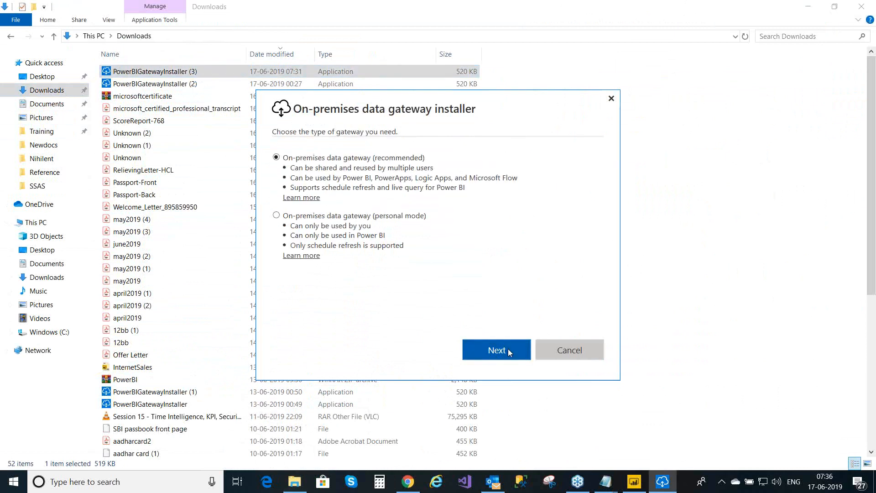
pyautogui.click(510, 351)
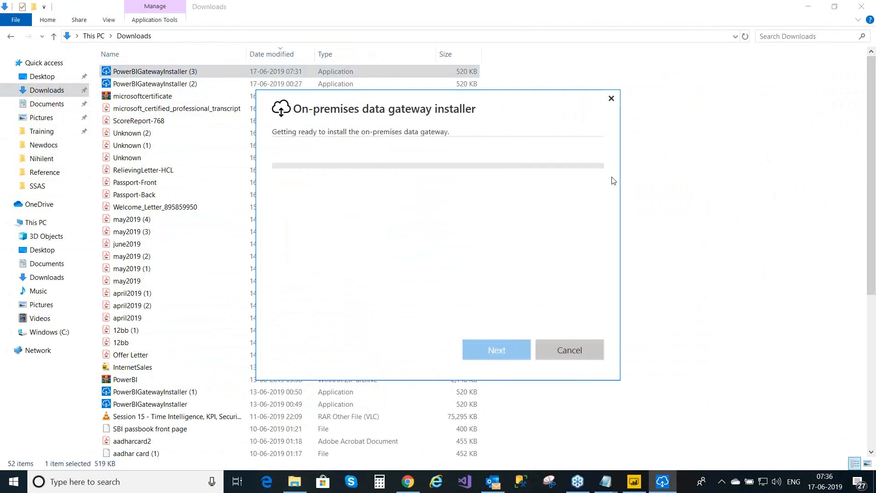
pyautogui.click(810, 8)
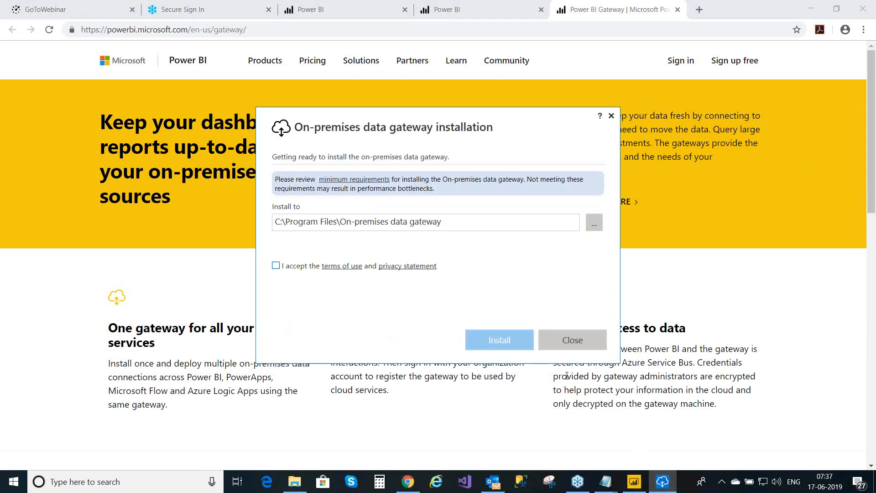
# - Accept the terms of use and privacy statement, install the gateway, and select the registration e-mail field
pyautogui.click(276, 266)
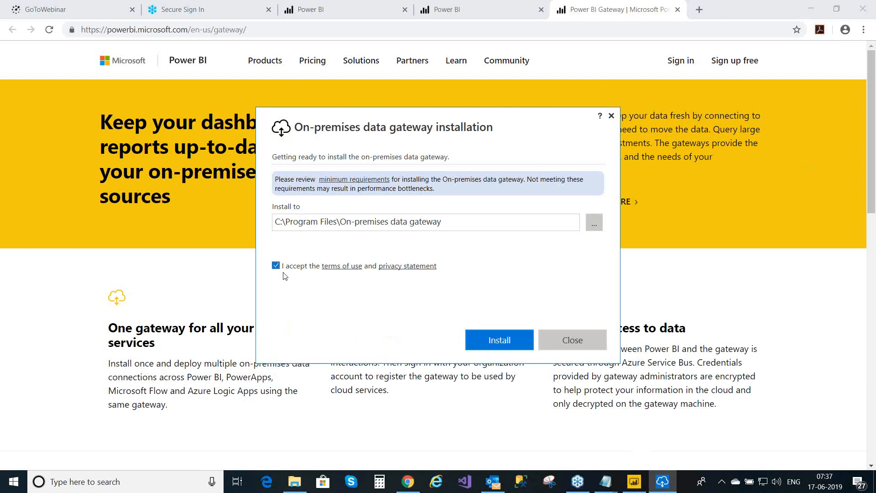
pyautogui.click(497, 342)
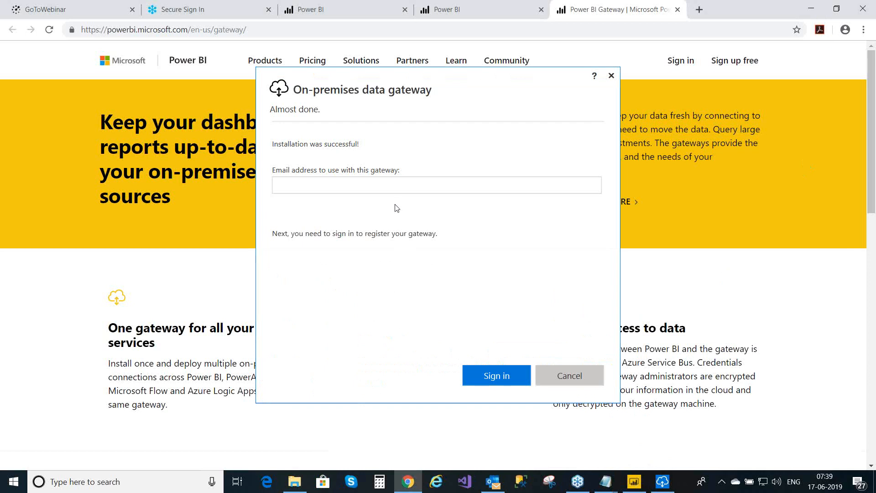
pyautogui.click(335, 191)
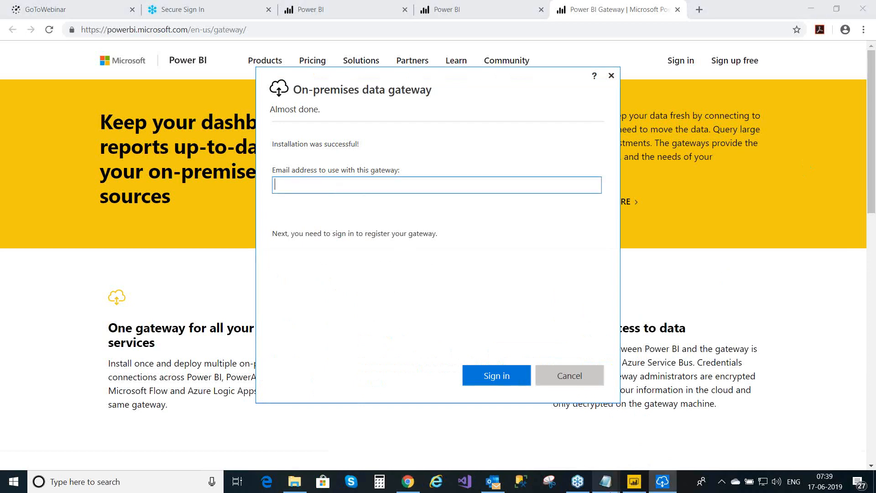
# - Copy the account's user ID e-mail from the credentials notes and paste it into the e-mail field
pyautogui.moveTo(620, 483)
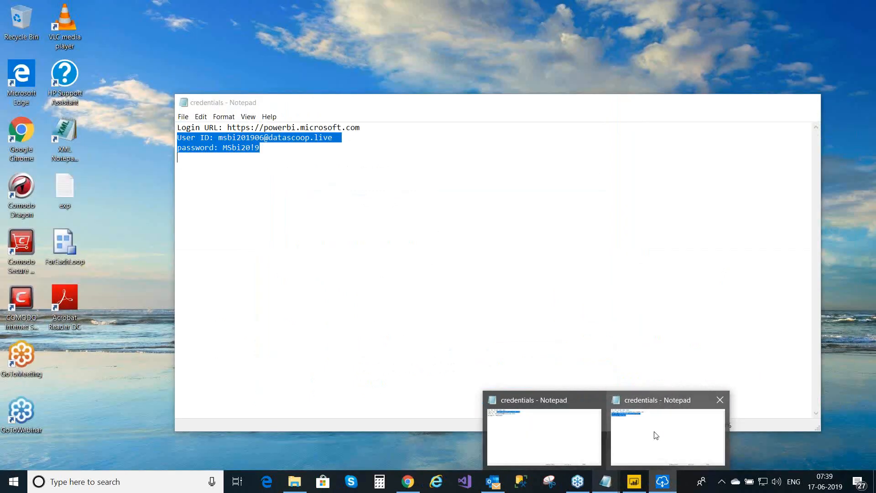
pyautogui.click(653, 433)
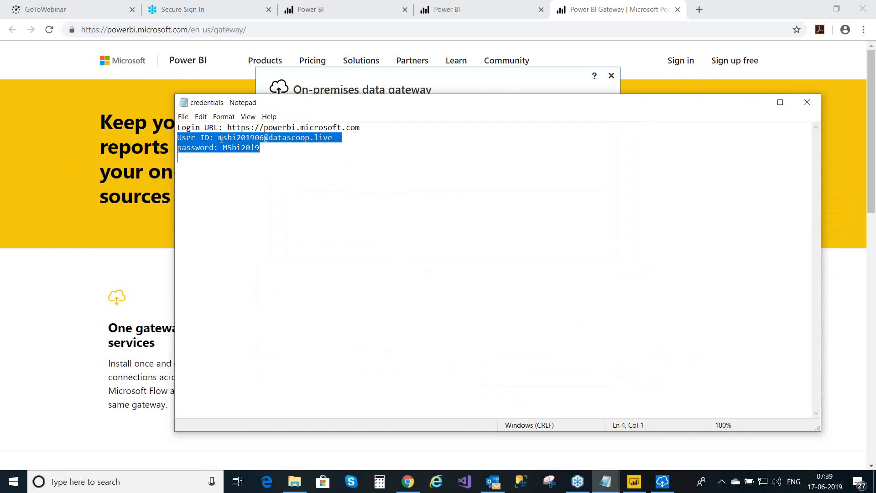
pyautogui.click(218, 138)
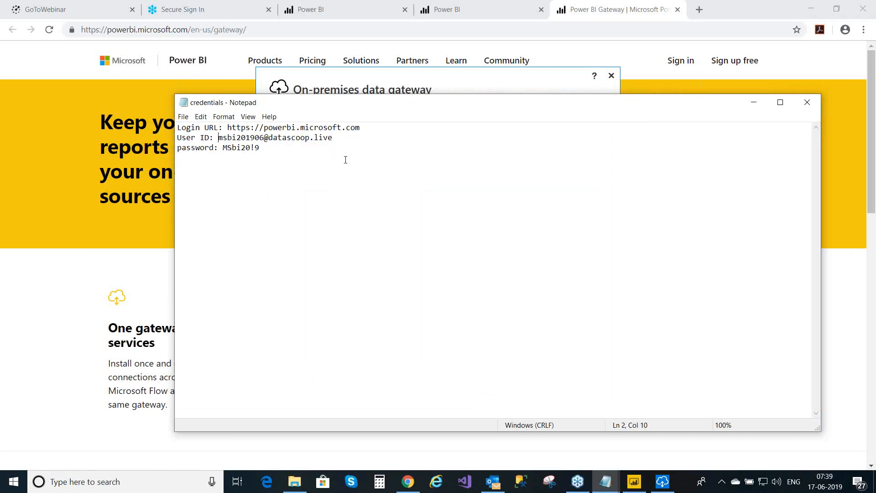
pyautogui.keyDown('shift'); pyautogui.click(333, 138); pyautogui.keyUp('shift')
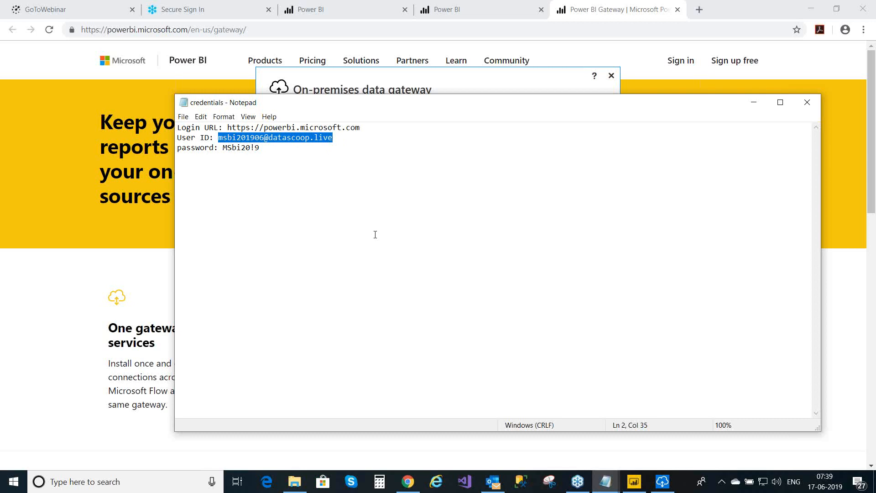
pyautogui.click(751, 105)
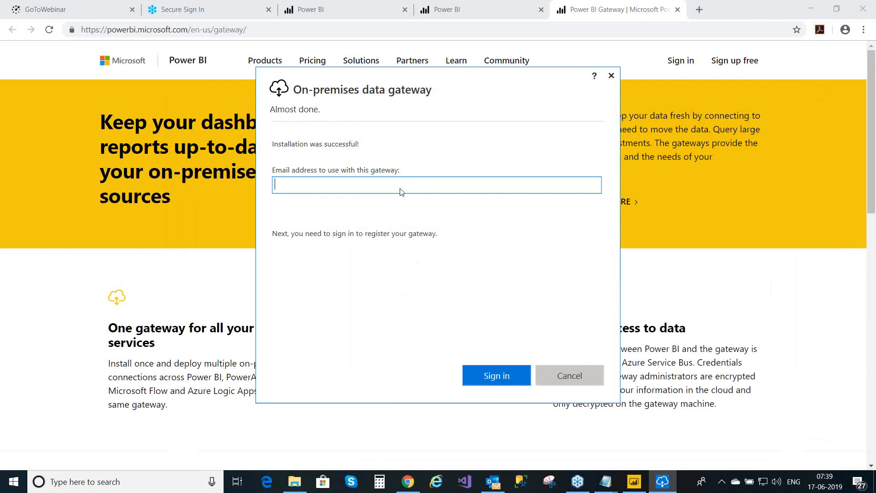
pyautogui.hotkey('ctrl', 'v')
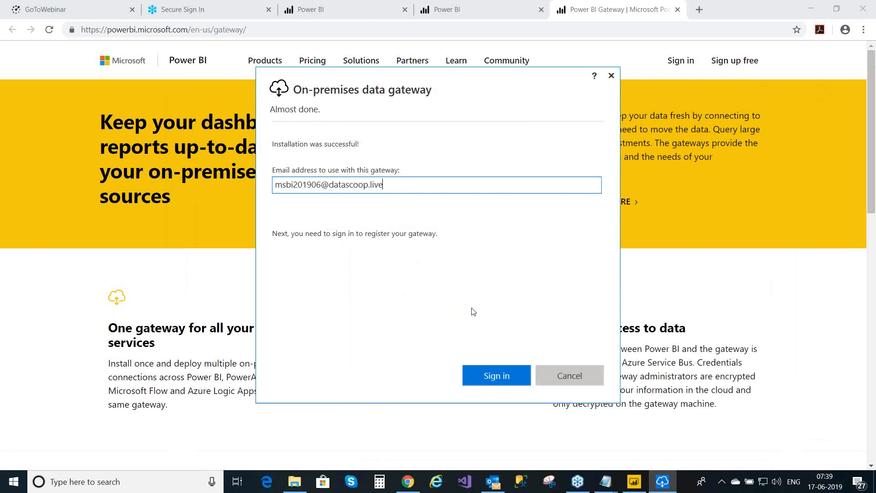
# - Sign in with the matching Azure account and paste the account password copied from the credentials notes
pyautogui.click(487, 375)
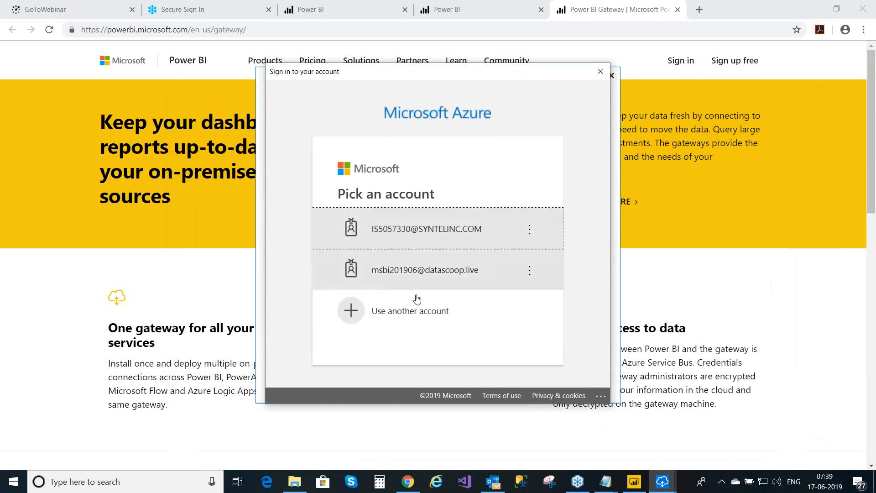
pyautogui.click(432, 274)
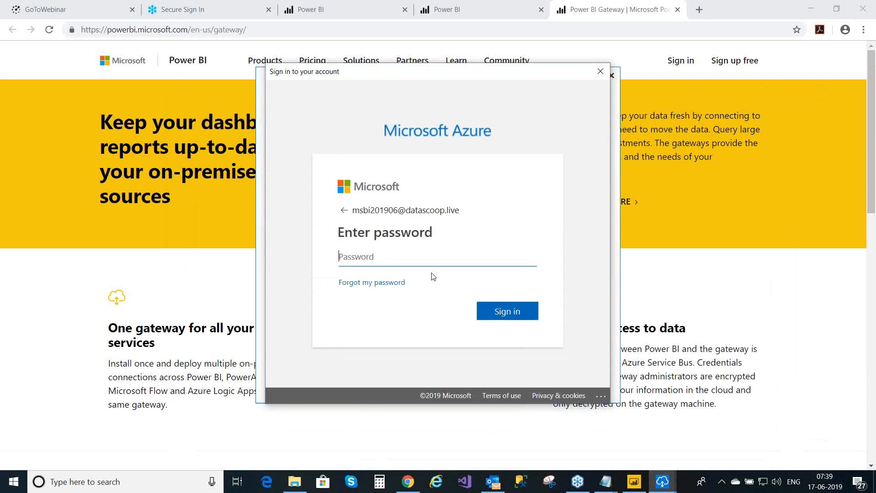
pyautogui.moveTo(597, 491)
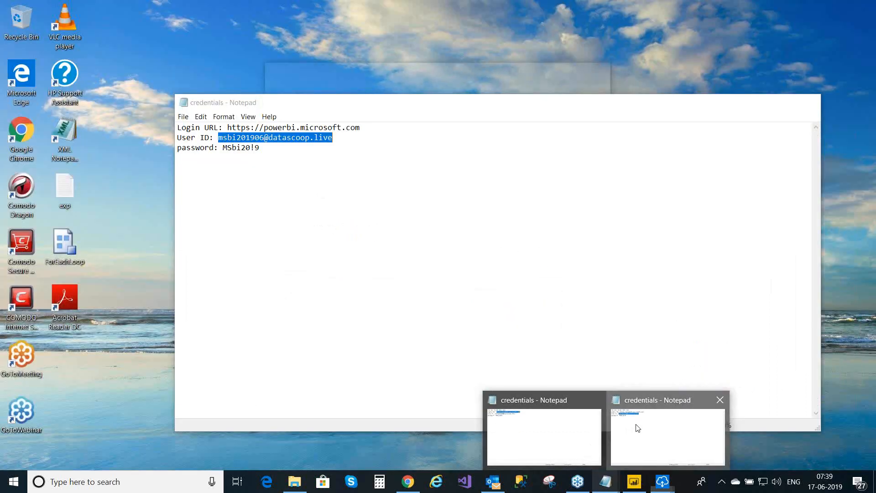
pyautogui.click(635, 426)
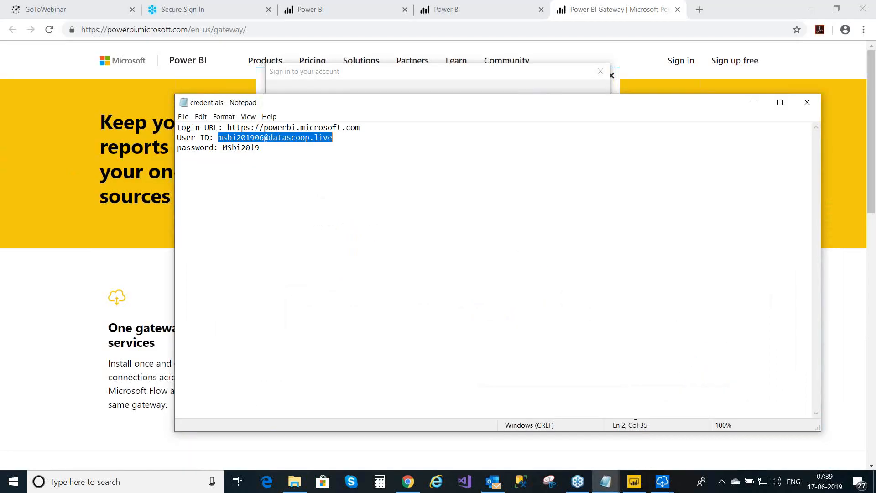
pyautogui.click(224, 147)
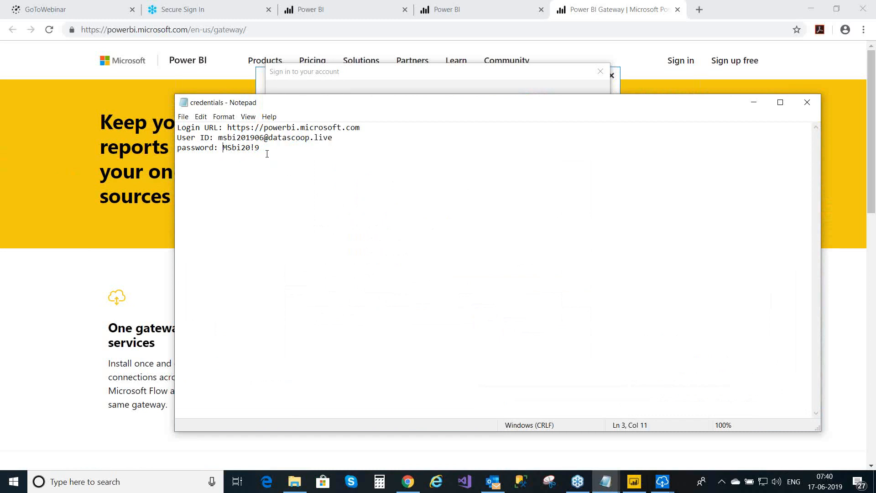
pyautogui.keyDown('shift'); pyautogui.click(260, 148); pyautogui.keyUp('shift')
pyautogui.click(753, 104)
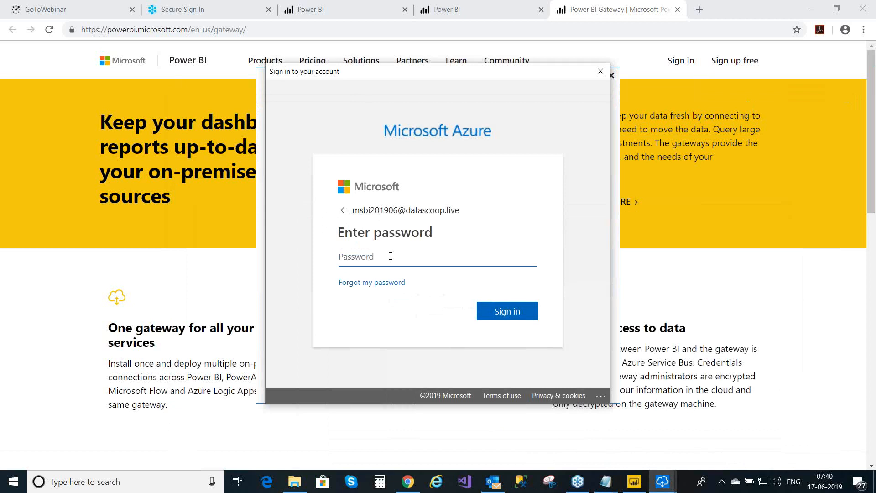
pyautogui.hotkey('ctrl', 'v')
# - Finish signing in and name the new gateway Training
pyautogui.click(520, 312)
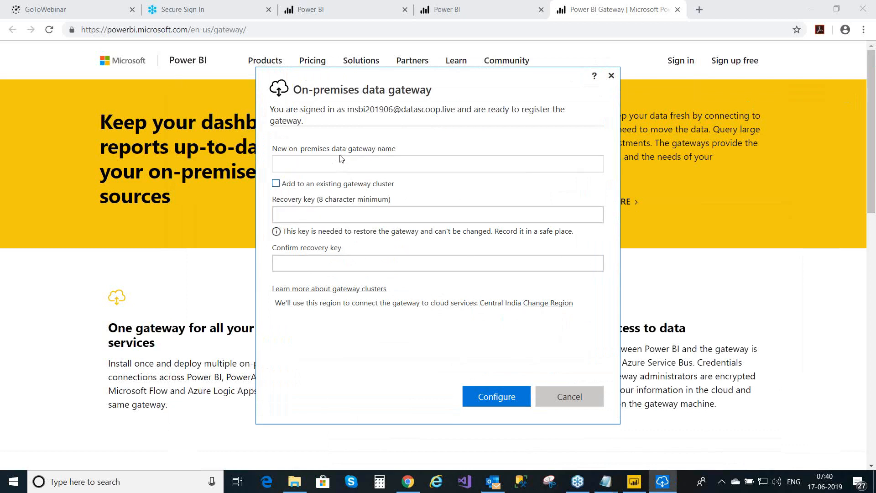
pyautogui.click(340, 168)
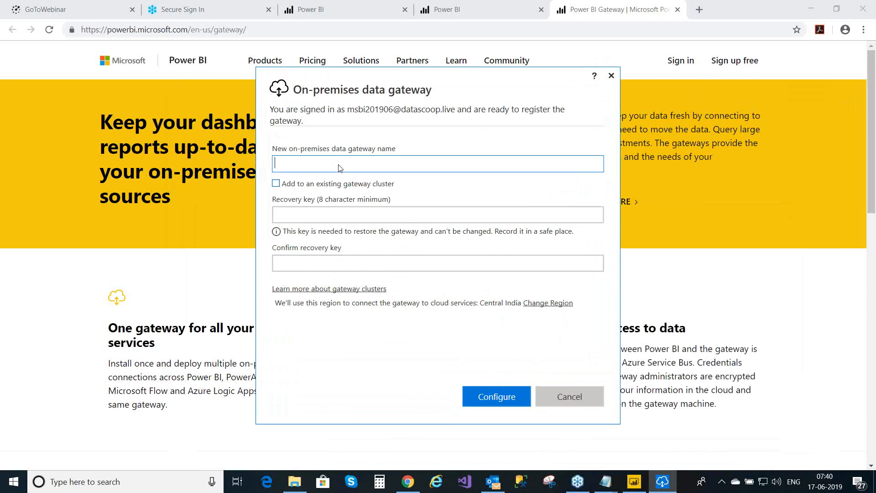
pyautogui.write('Power')
pyautogui.hotkey('ctrl', 'a')
pyautogui.press('BackSpace')
pyautogui.write('Training')
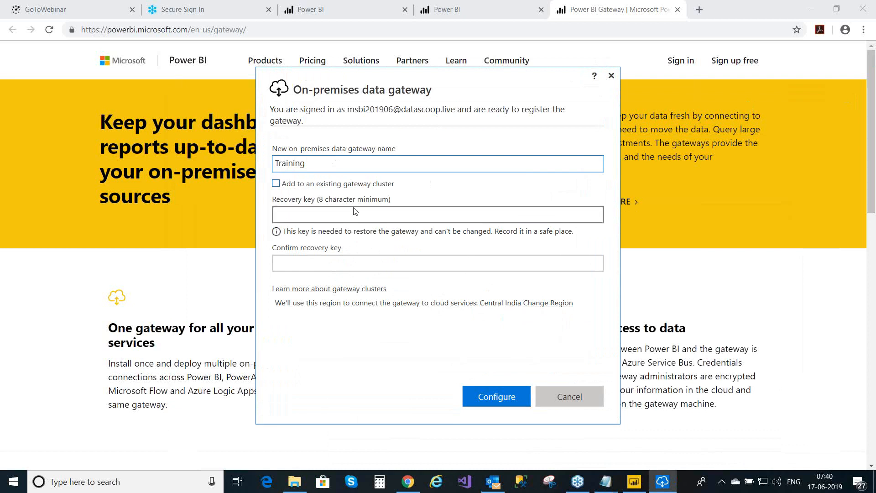
# - Enter the 8-character recovery key and confirm it
pyautogui.click(297, 216)
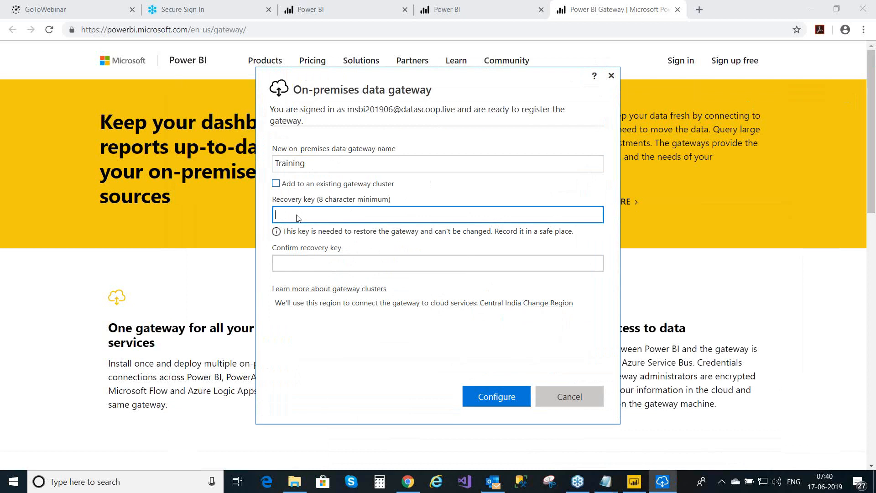
pyautogui.write('••••••••')
pyautogui.click(301, 265)
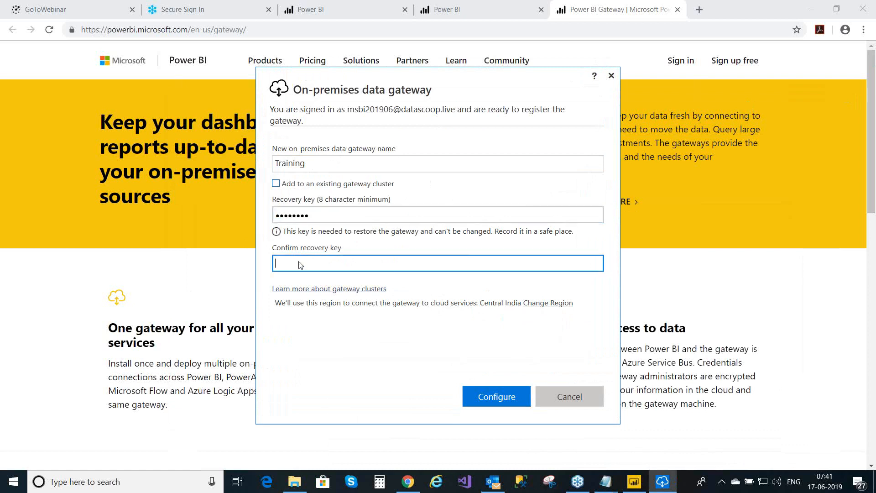
pyautogui.write('••••••••')
# - Register the Training gateway and review its service settings
pyautogui.click(495, 400)
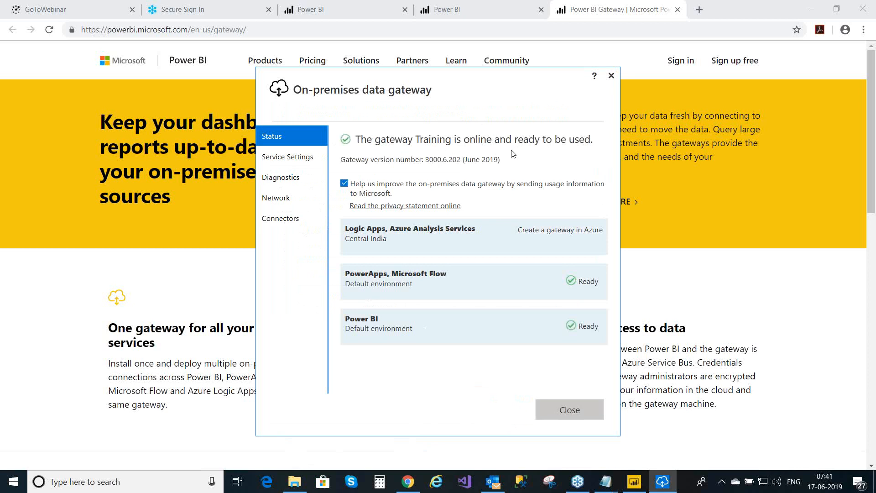
pyautogui.click(297, 158)
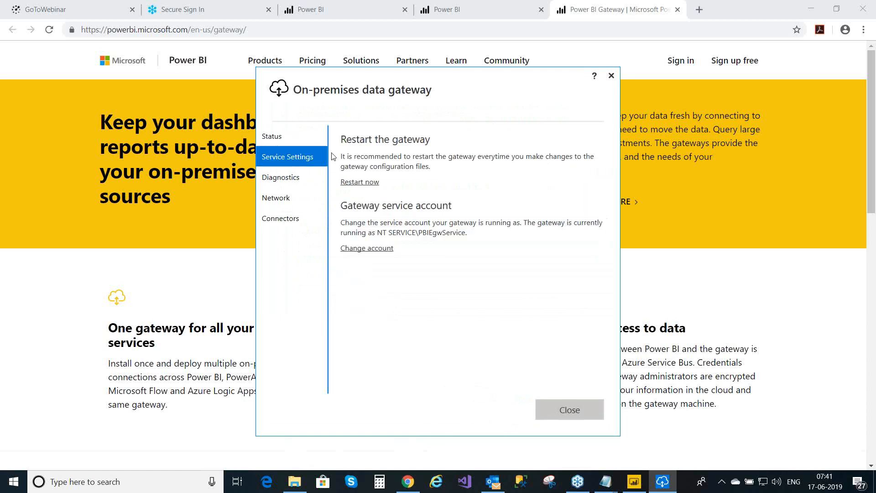
pyautogui.click(362, 182)
pyautogui.moveTo(377, 234); pyautogui.dragTo(400, 231)
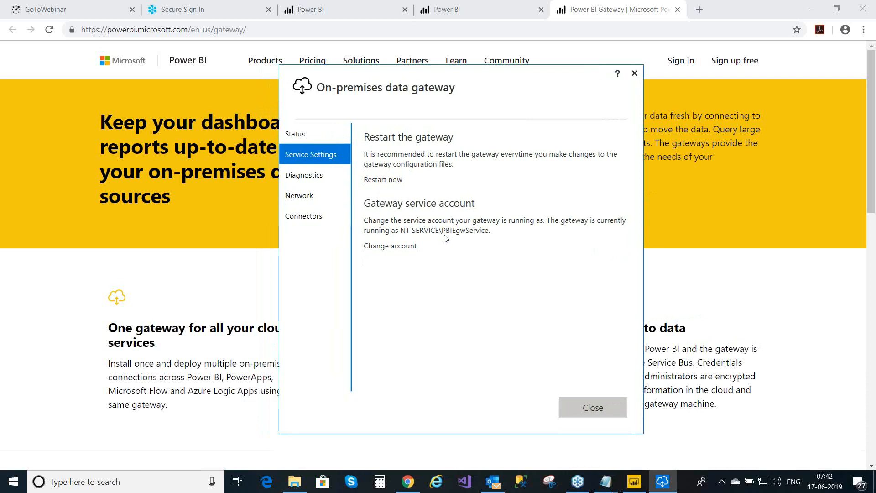
# - Check the network status is Connected with HTTPS mode on, then close the gateway window
pyautogui.click(321, 174)
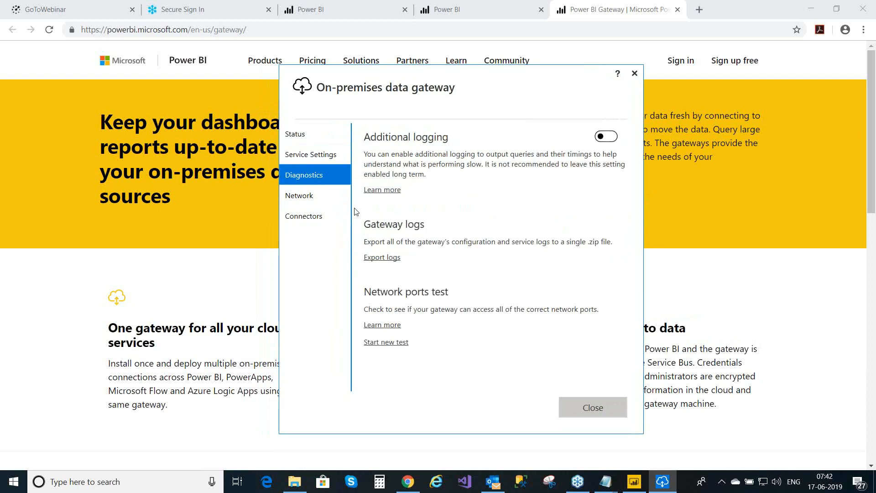
pyautogui.click(307, 195)
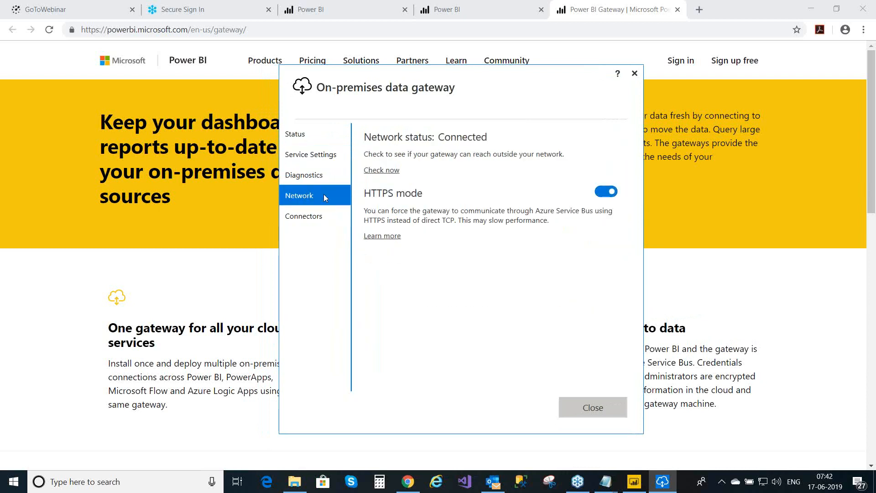
pyautogui.click(586, 411)
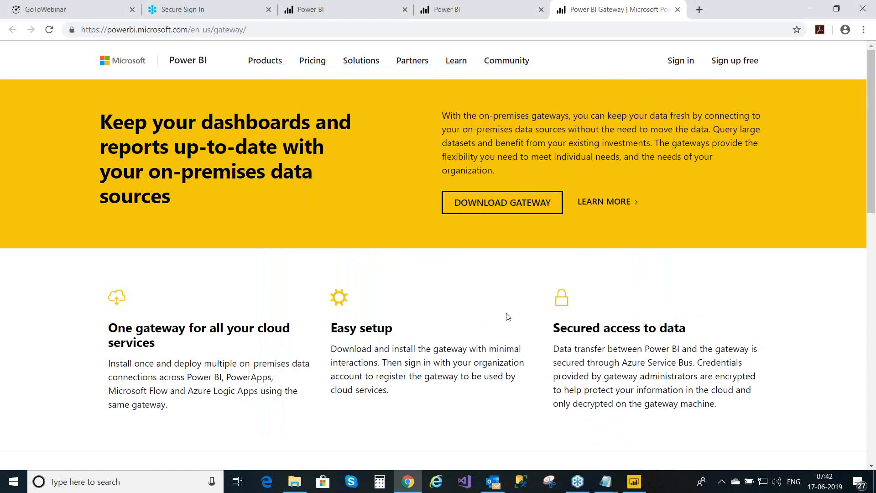
# - Return to the Power BI service home page and open the InternetSales report
pyautogui.hotkey('ctrl', 's')
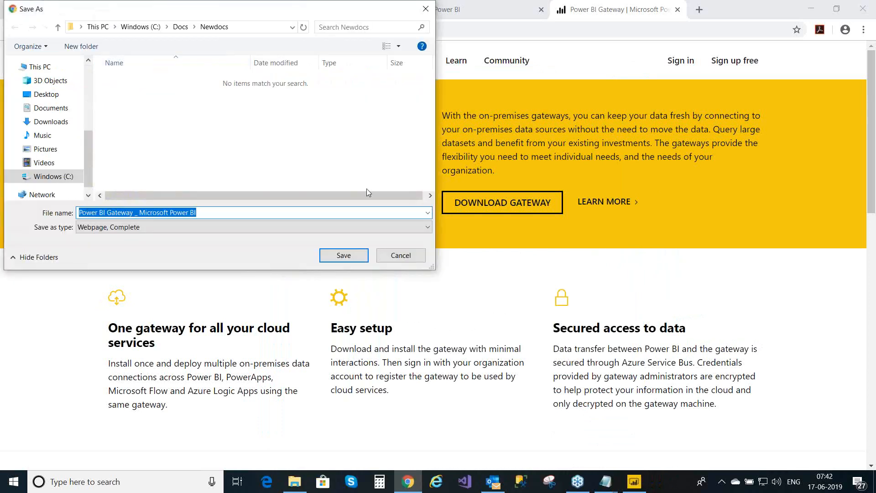
pyautogui.click(398, 255)
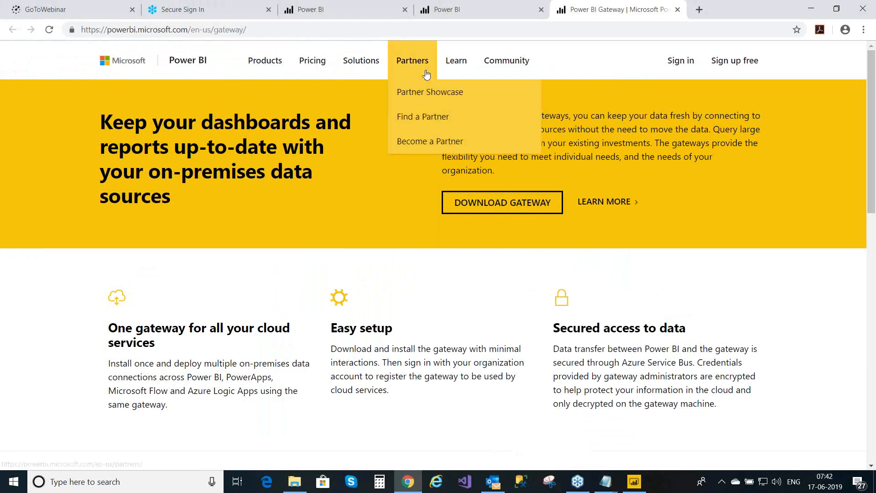
pyautogui.click(473, 8)
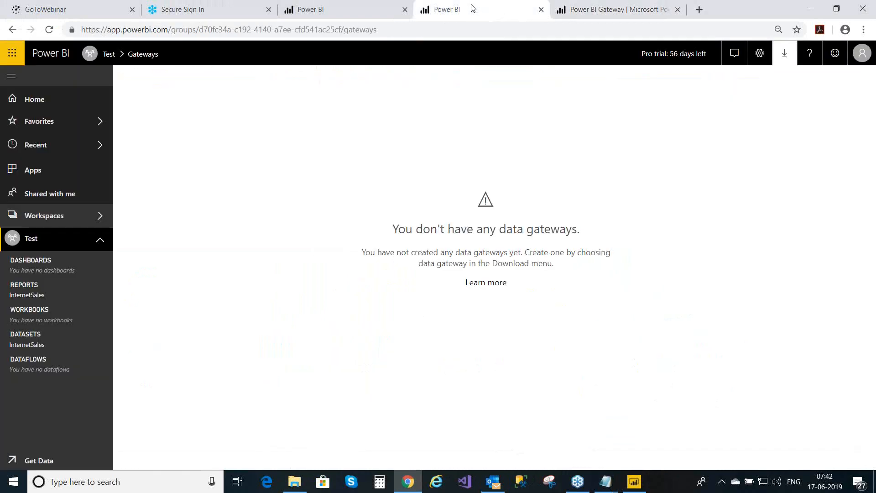
pyautogui.click(10, 58)
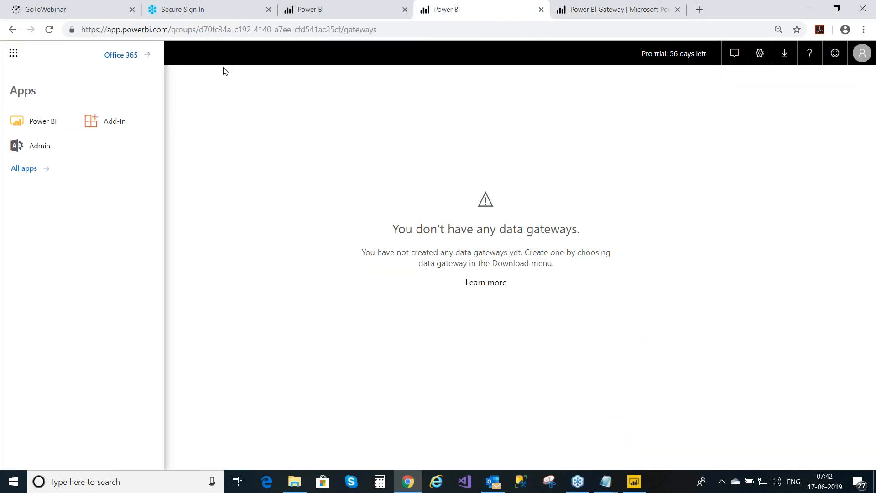
pyautogui.click(275, 61)
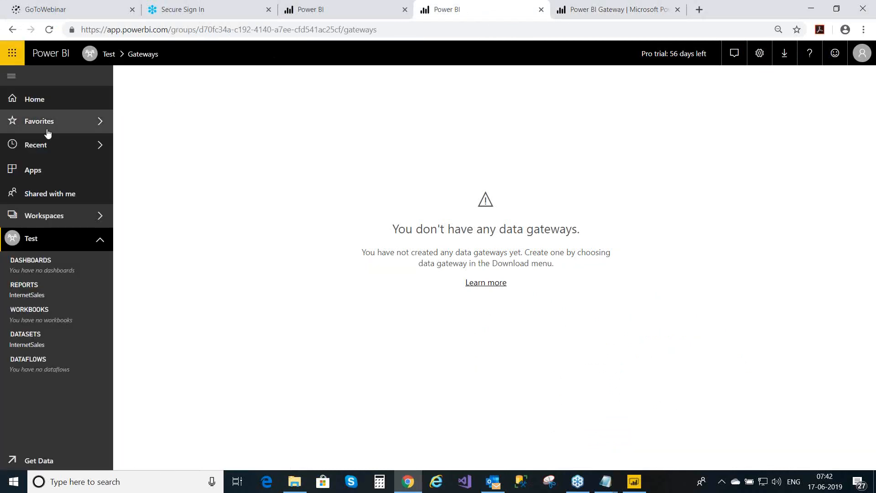
pyautogui.click(53, 100)
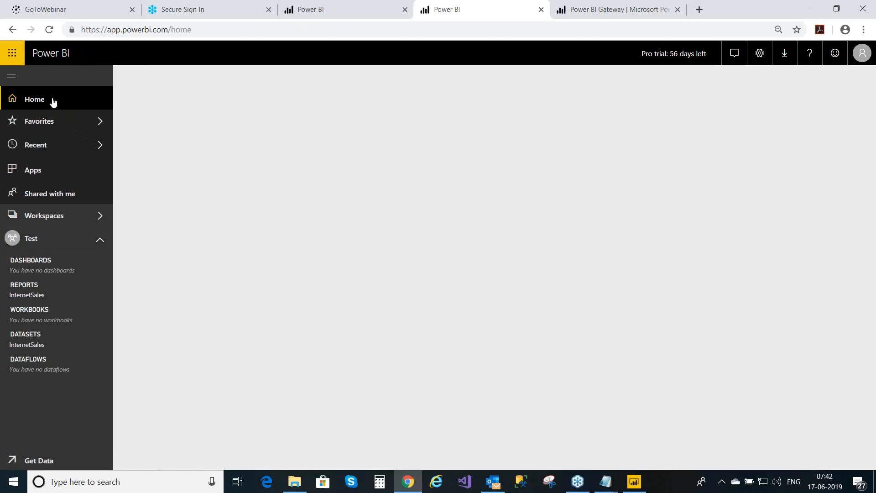
pyautogui.click(42, 295)
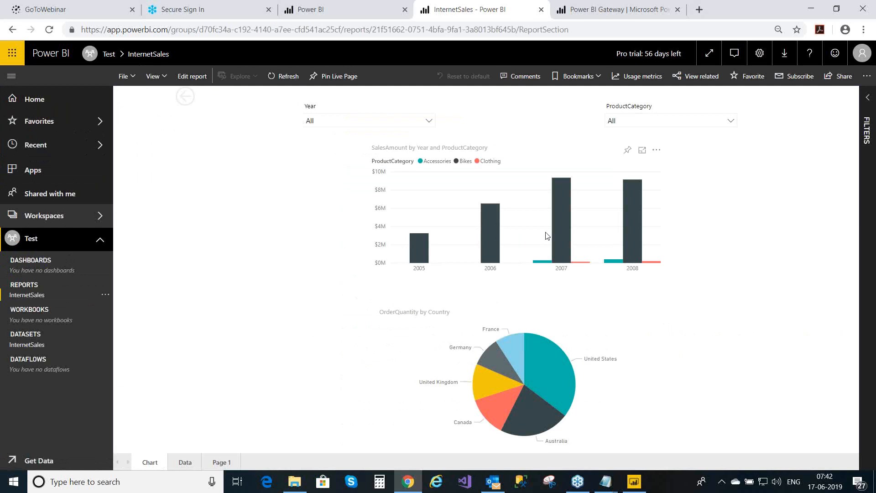
# - Go to Manage gateways from Settings and select the Training gateway cluster
pyautogui.click(758, 56)
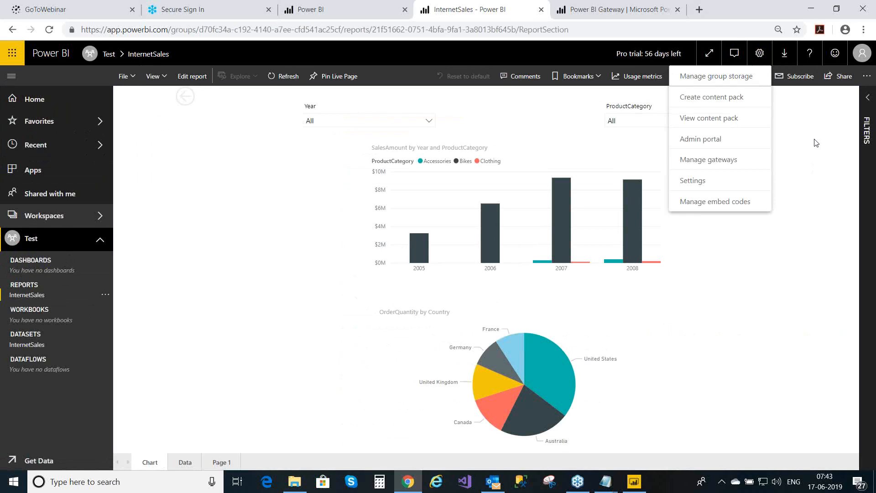
pyautogui.click(710, 165)
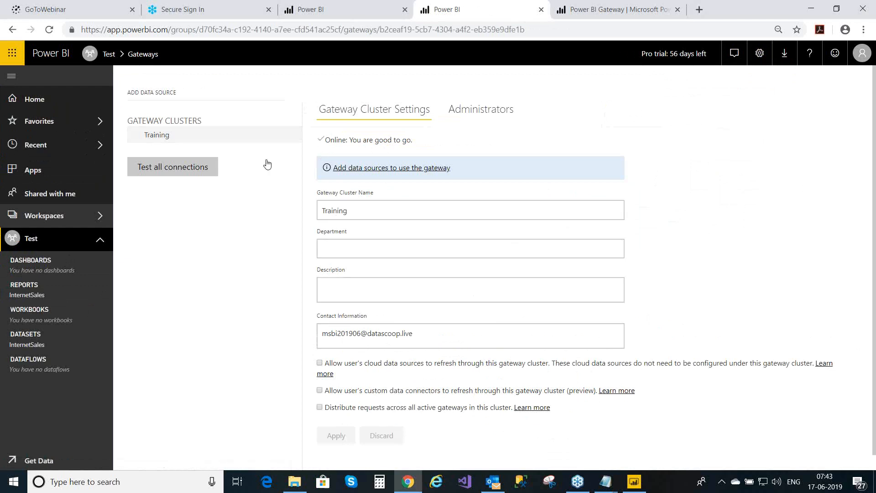
pyautogui.click(236, 146)
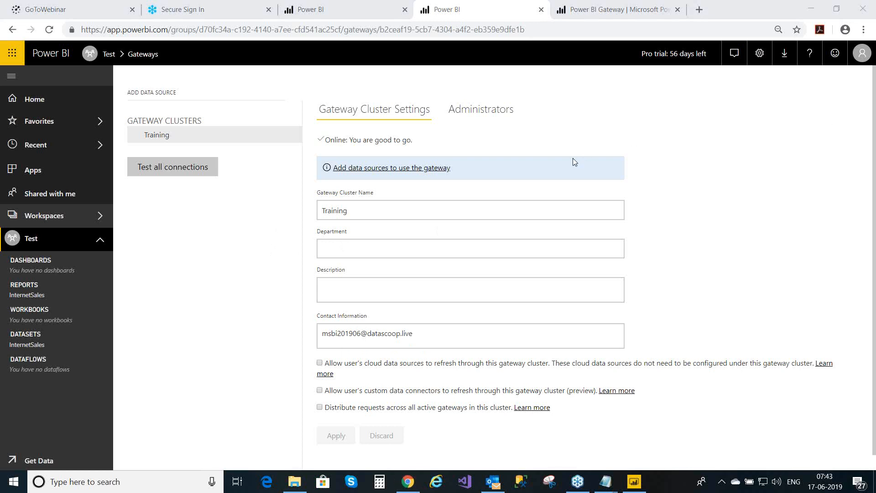
# - Add a new data source to the Training gateway and name it Relational
pyautogui.click(412, 169)
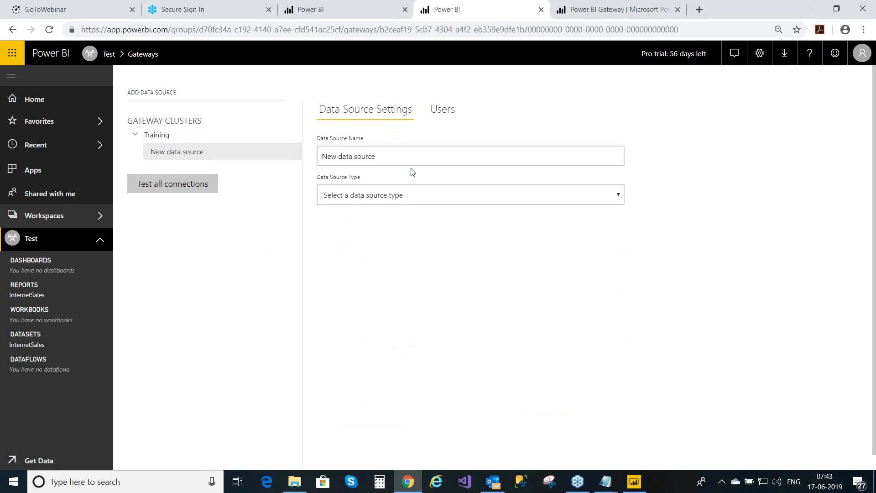
pyautogui.tripleClick(374, 159)
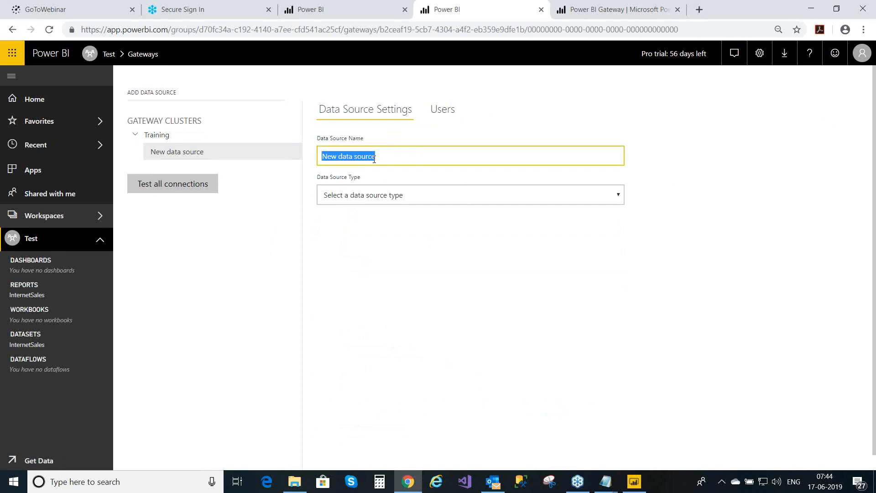
pyautogui.click(381, 159)
pyautogui.press('BackSpace')
pyautogui.press('BackSpace')
pyautogui.press('BackSpace')
pyautogui.press('BackSpace')
pyautogui.press('BackSpace')
pyautogui.press('BackSpace')
pyautogui.press('BackSpace')
pyautogui.press('BackSpace')
pyautogui.press('BackSpace')
pyautogui.press('BackSpace')
pyautogui.press('BackSpace')
pyautogui.press('BackSpace')
pyautogui.press('BackSpace')
pyautogui.press('BackSpace')
pyautogui.press('BackSpace')
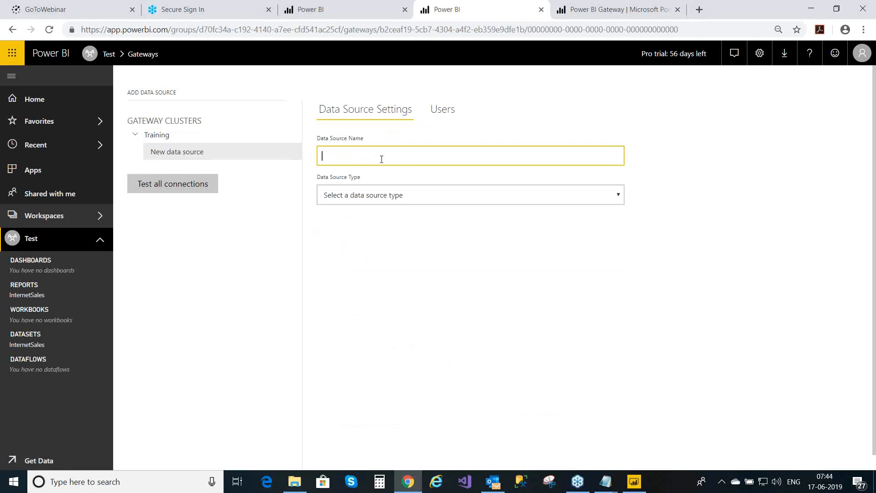
pyautogui.write('RelationalDatabase')
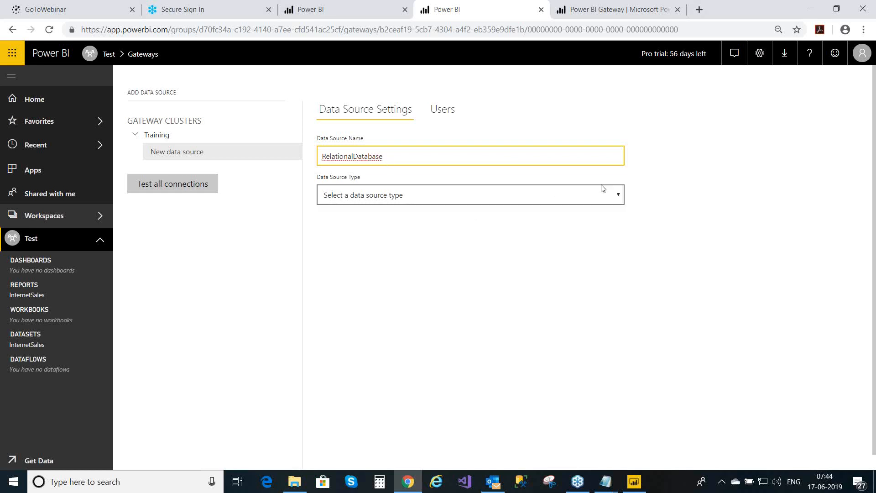
pyautogui.click(354, 157)
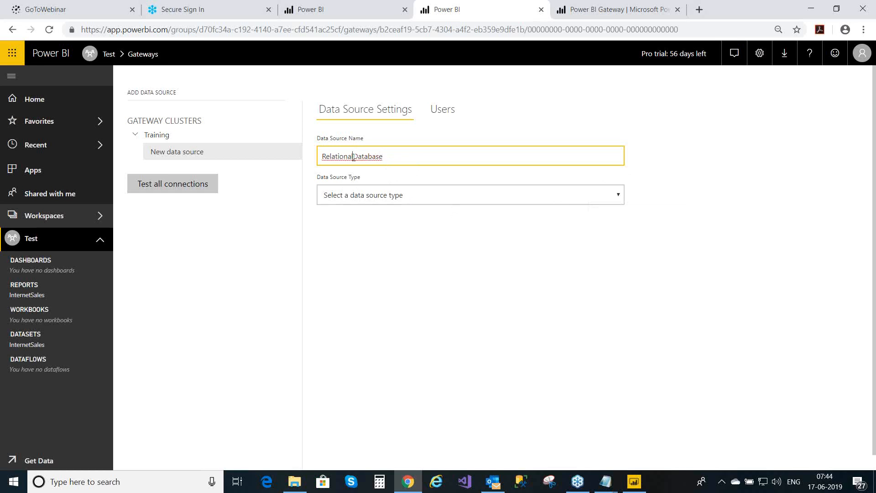
pyautogui.click(387, 157)
pyautogui.press('BackSpace')
pyautogui.press('BackSpace')
pyautogui.press('BackSpace')
pyautogui.press('BackSpace')
pyautogui.press('BackSpace')
pyautogui.press('BackSpace')
pyautogui.click(619, 197)
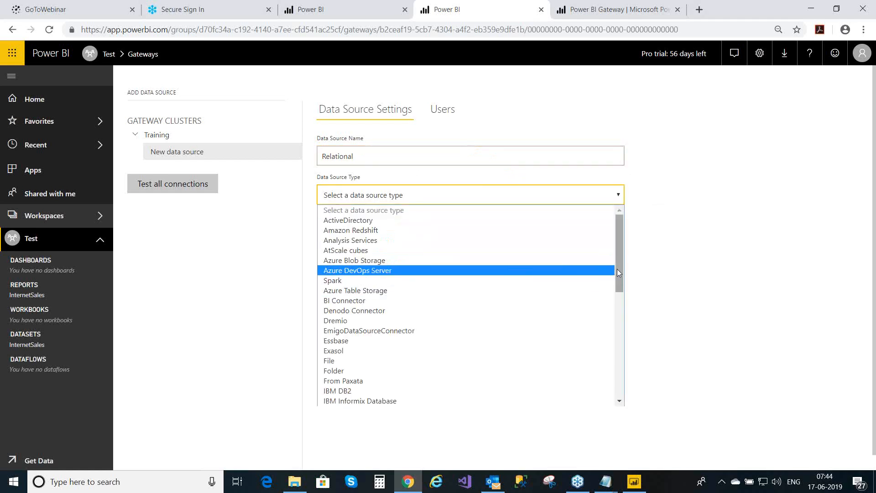
# - Set the Relational data source type to SQL Server
pyautogui.moveTo(621, 269); pyautogui.dragTo(622, 380)
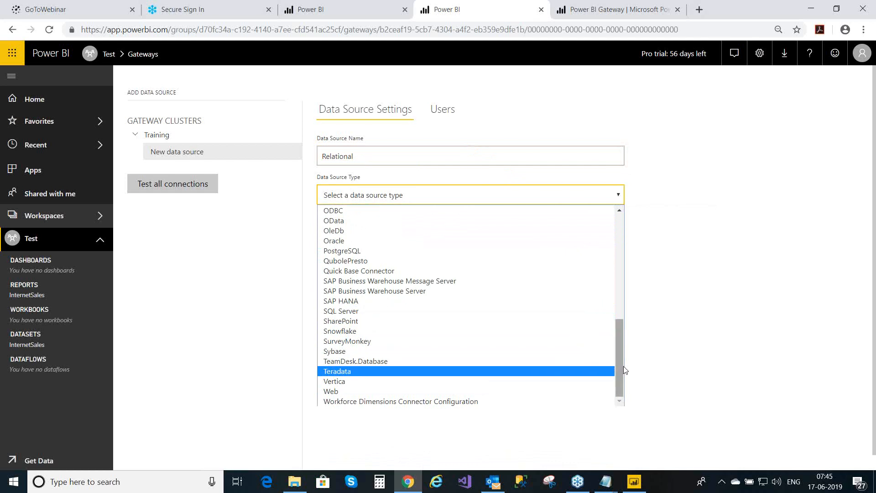
pyautogui.moveTo(623, 365); pyautogui.dragTo(617, 391)
pyautogui.click(348, 311)
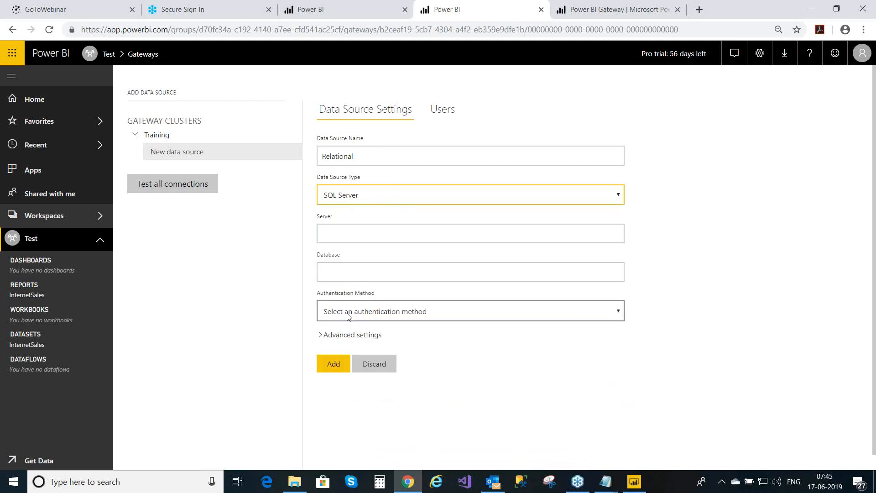
# - Enter localhost\dev01 as the Relational data source's server
pyautogui.click(338, 230)
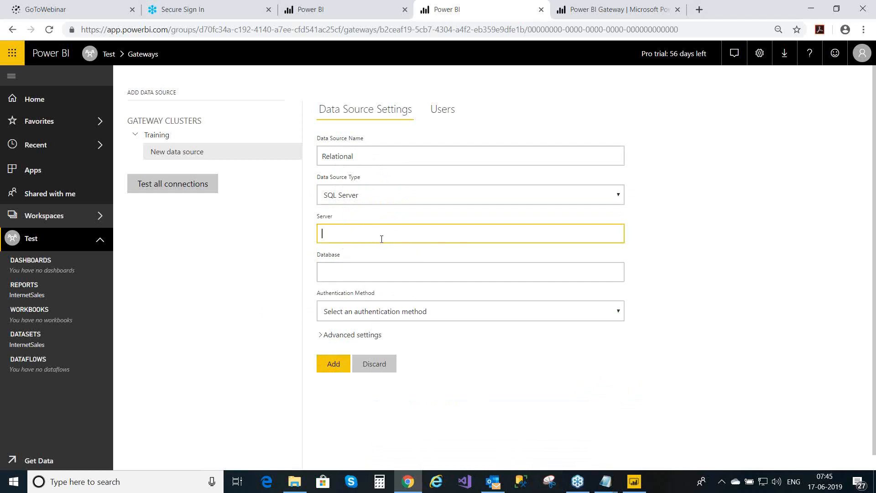
pyautogui.write('localhost\\dev01')
pyautogui.click(357, 272)
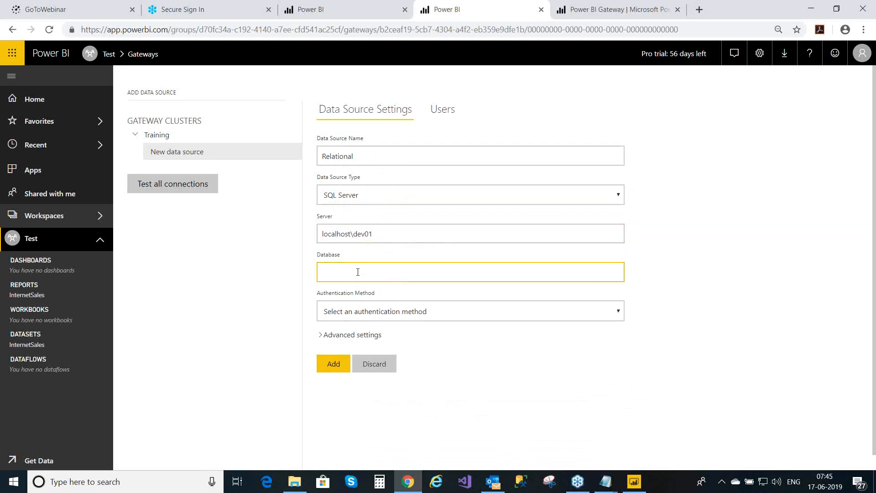
# - Switch to SQL Server Management Studio and minimize the Chrome window
pyautogui.click(524, 488)
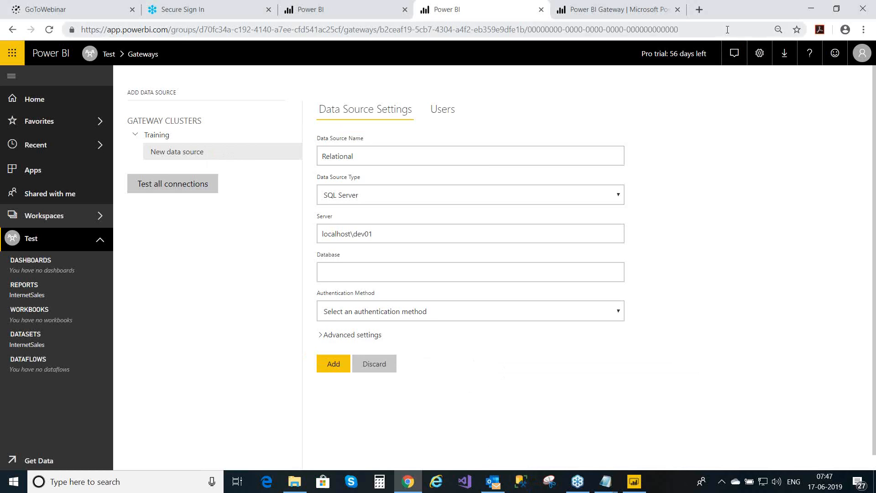
pyautogui.click(808, 7)
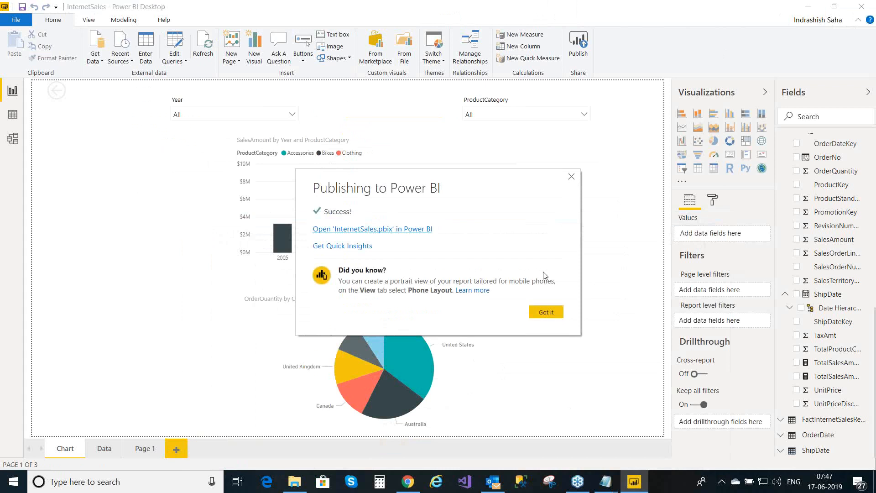
# - Dismiss the Publishing to Power BI success message and minimize Power BI Desktop
pyautogui.click(545, 311)
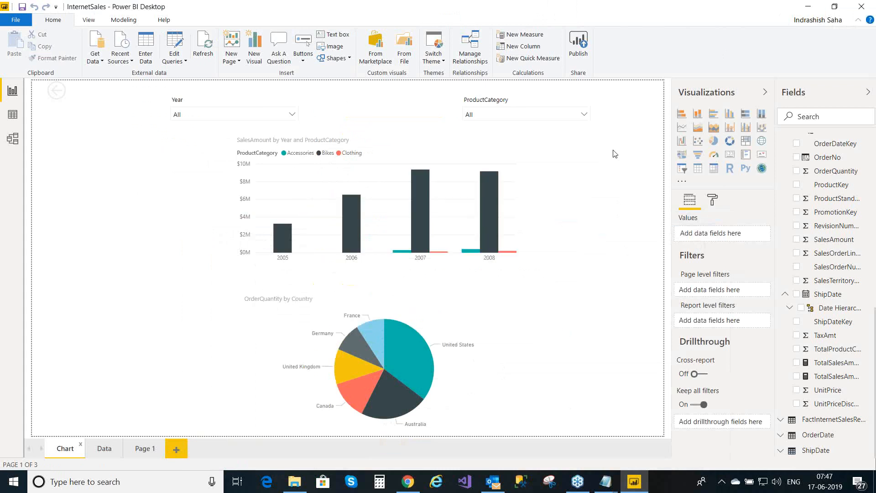
pyautogui.click(809, 6)
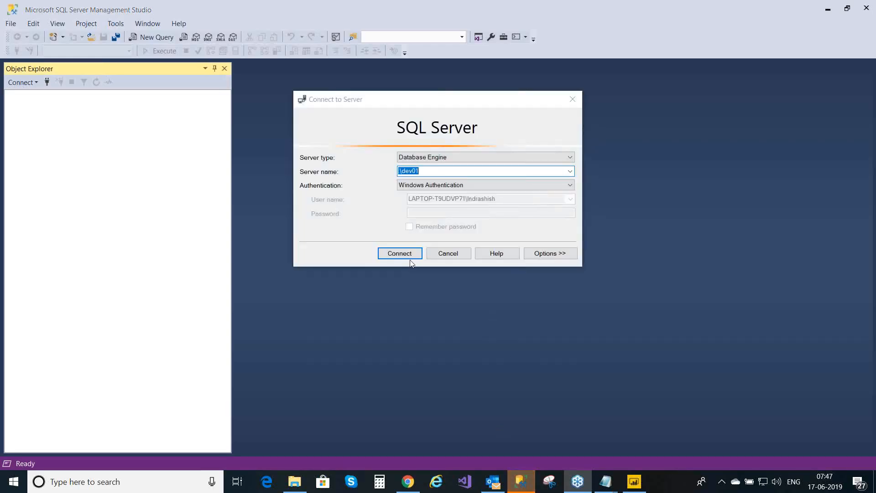
pyautogui.click(402, 254)
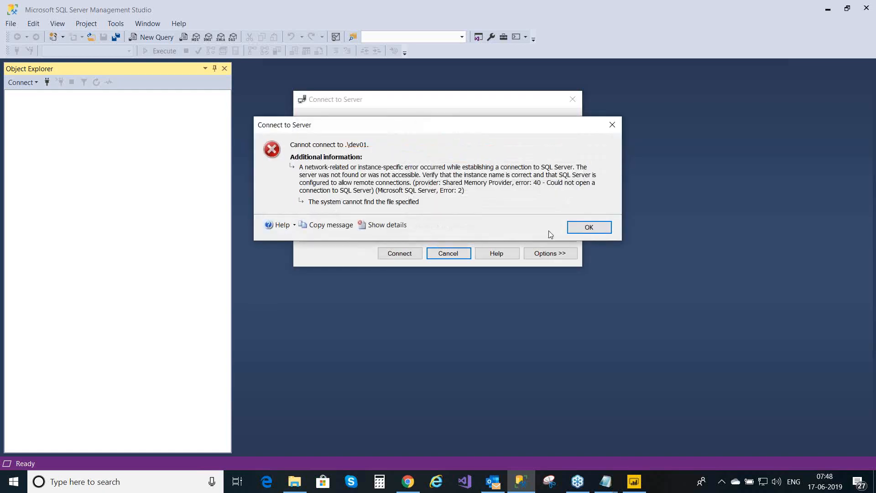
pyautogui.click(584, 228)
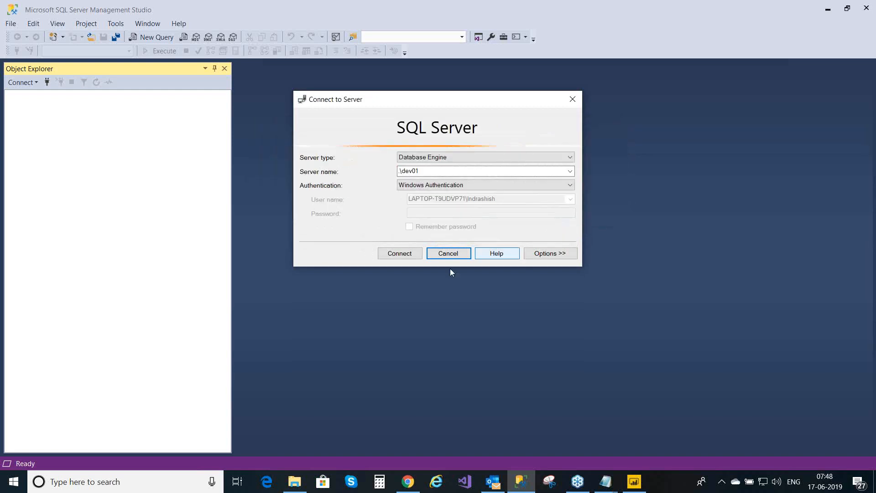
# - Search Windows for 'configurat' and launch SQL Server 2017 Configuration Manager
pyautogui.click(105, 483)
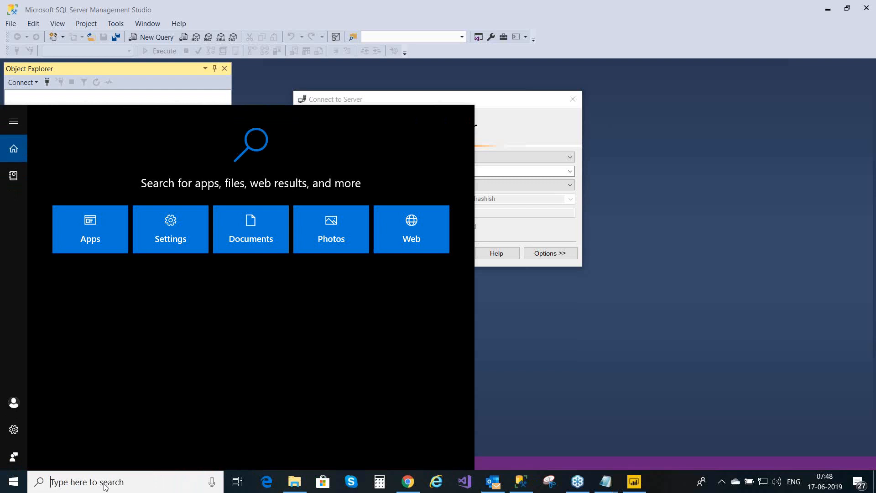
pyautogui.write('conf')
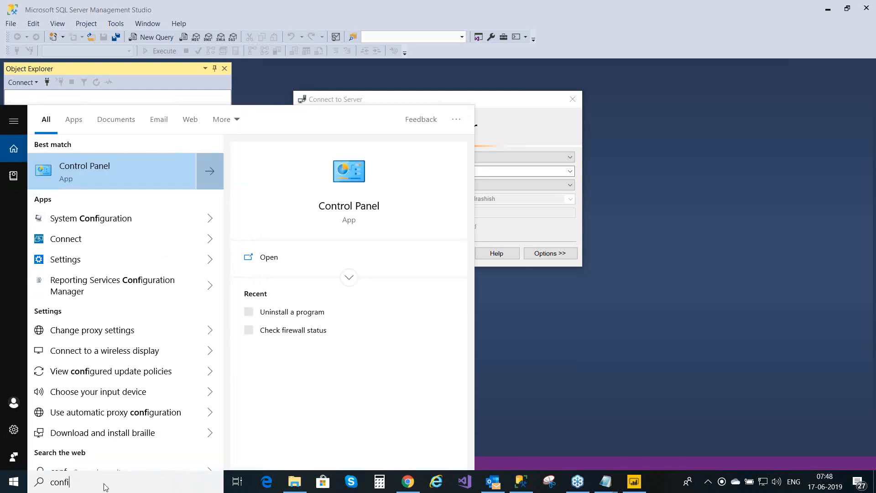
pyautogui.write('i')
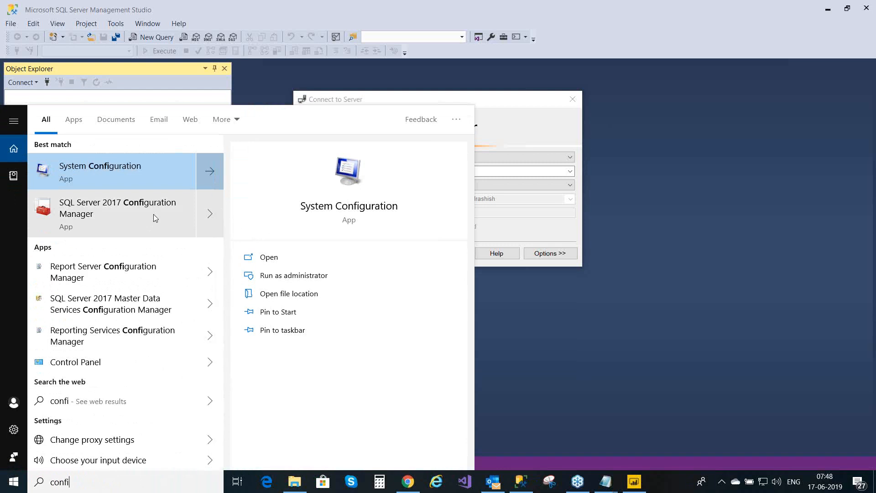
pyautogui.write('gur')
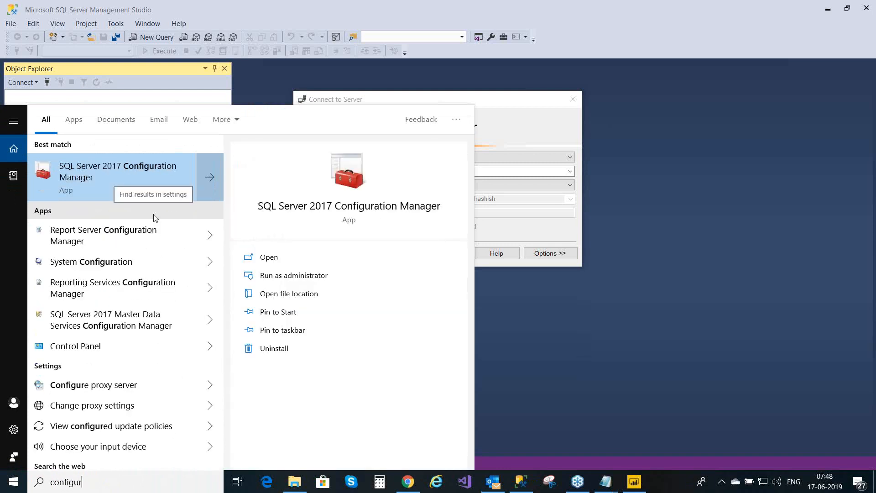
pyautogui.write('at')
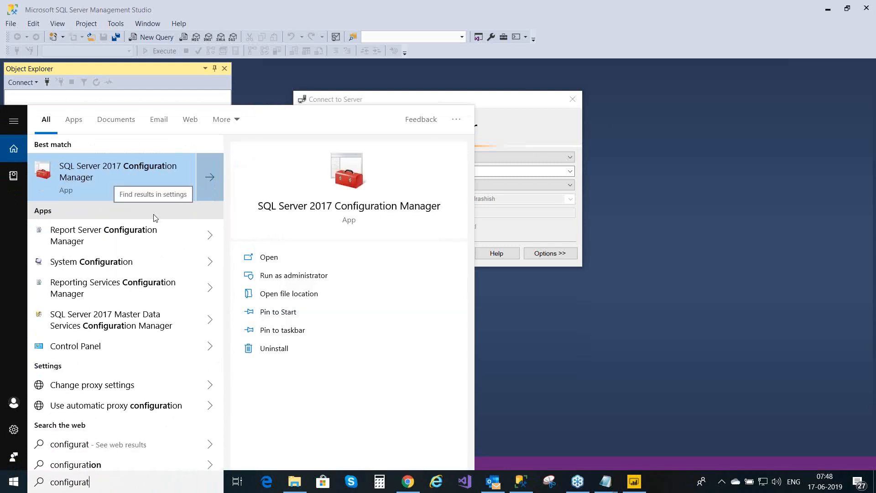
pyautogui.click(152, 173)
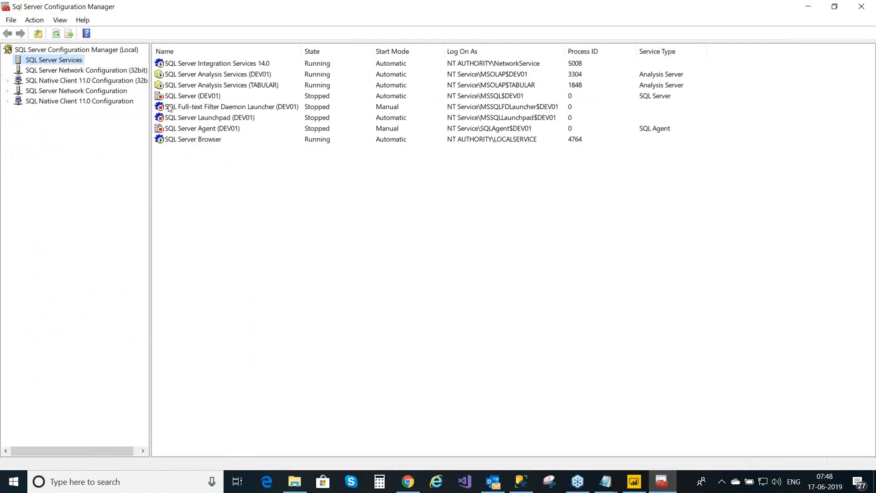
# - Start the stopped SQL Server (DEV01) service, then close SQL Server Configuration Manager
pyautogui.click(184, 99)
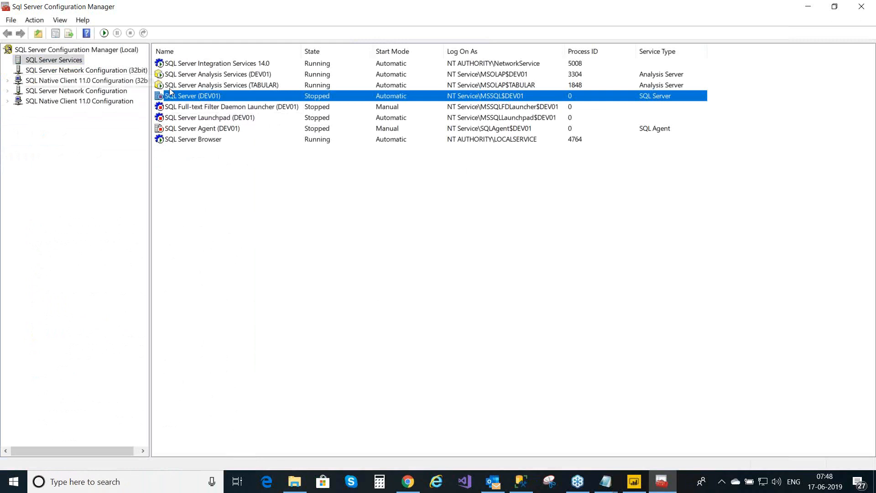
pyautogui.rightClick(196, 97)
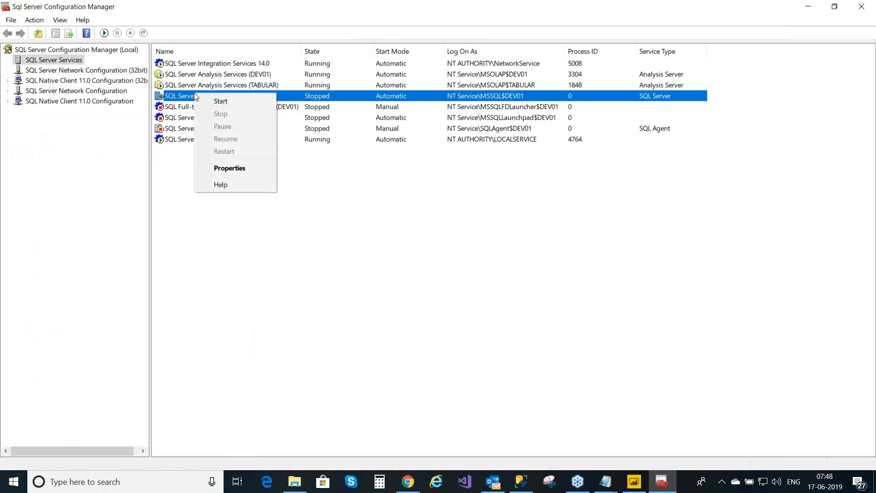
pyautogui.click(217, 101)
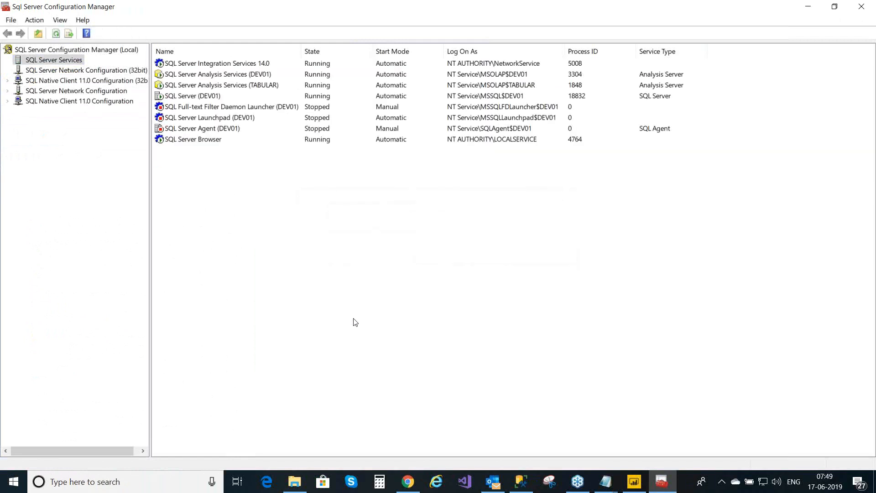
pyautogui.click(869, 15)
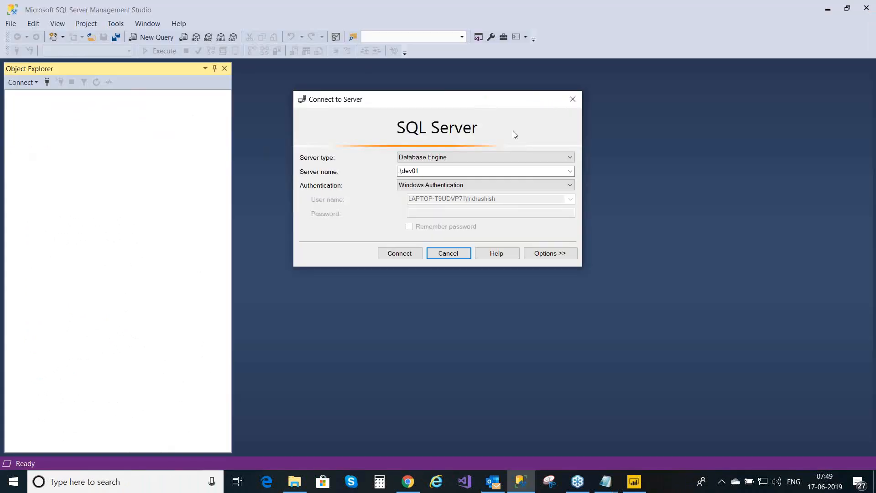
# - Connect to .\dev01, expand Databases and copy the AdventureWorksDW2012 database name
pyautogui.click(409, 253)
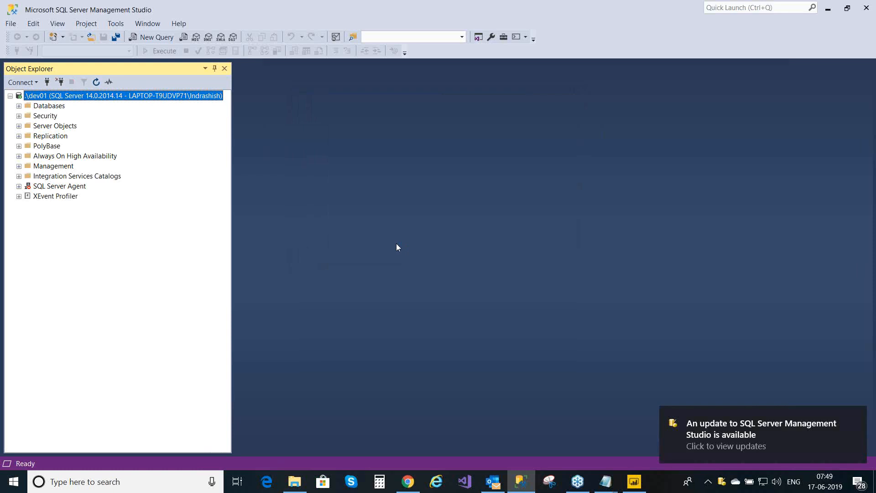
pyautogui.click(19, 107)
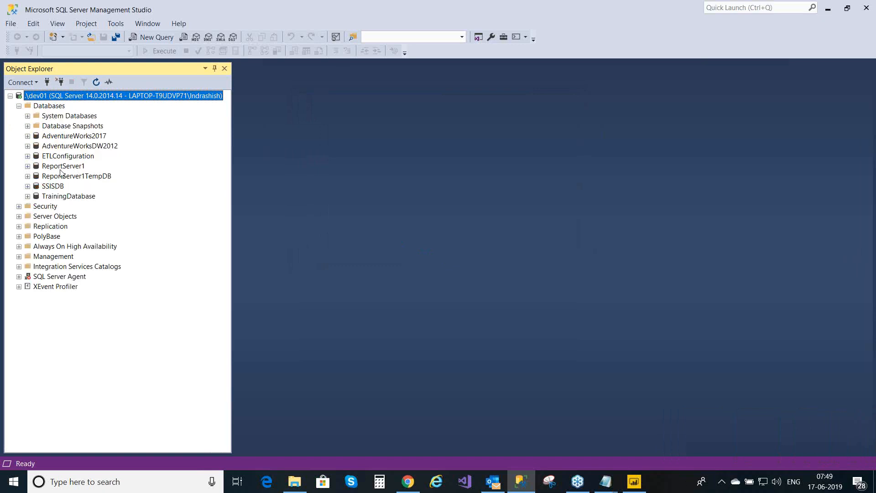
pyautogui.click(106, 147)
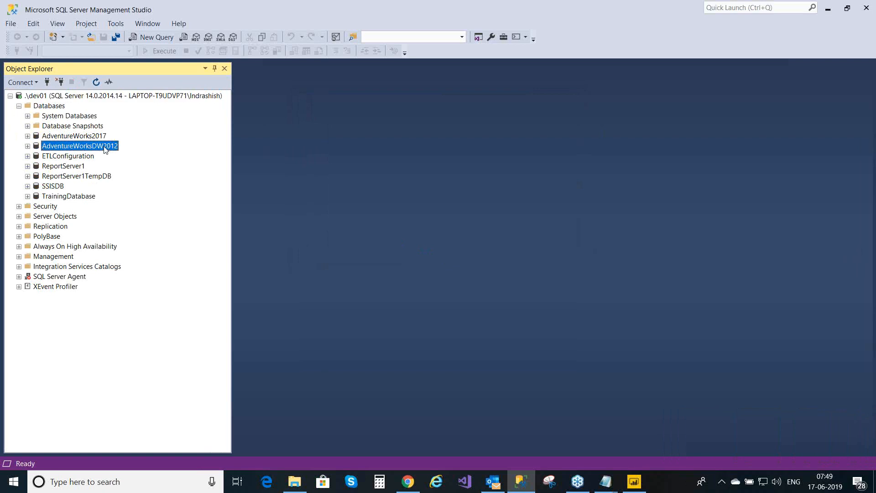
pyautogui.click(105, 146)
pyautogui.hotkey('ctrl', 'c')
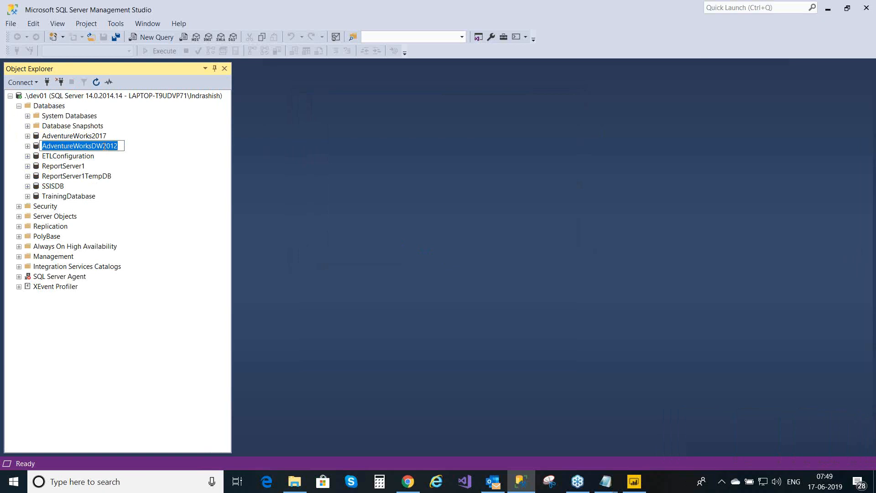
pyautogui.click(169, 209)
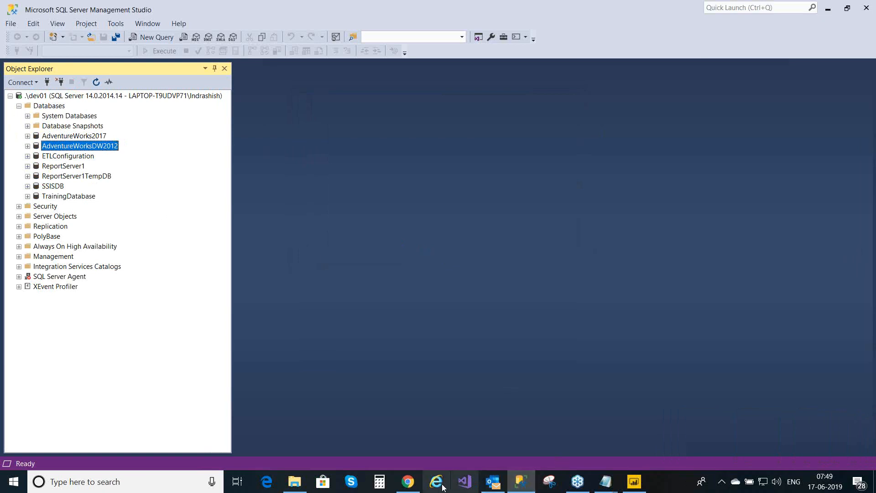
# - Paste AdventureWorksDW2012 into the Power BI data source's Database field
pyautogui.click(415, 485)
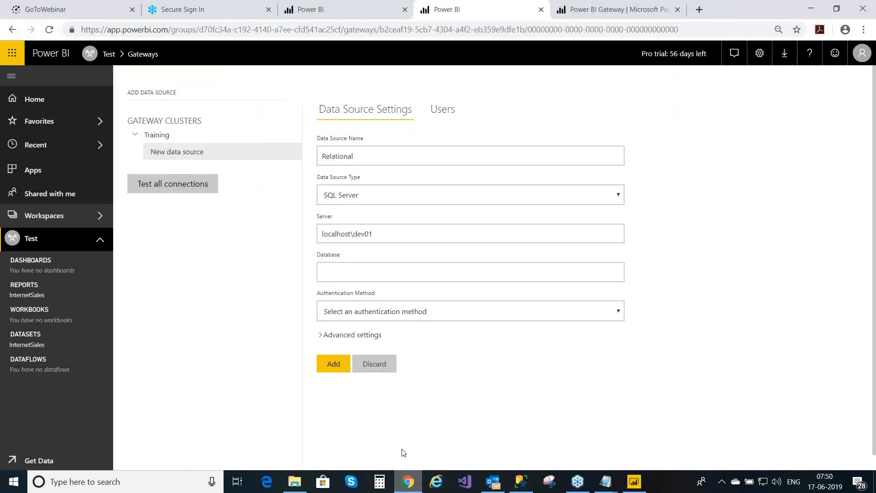
pyautogui.click(350, 271)
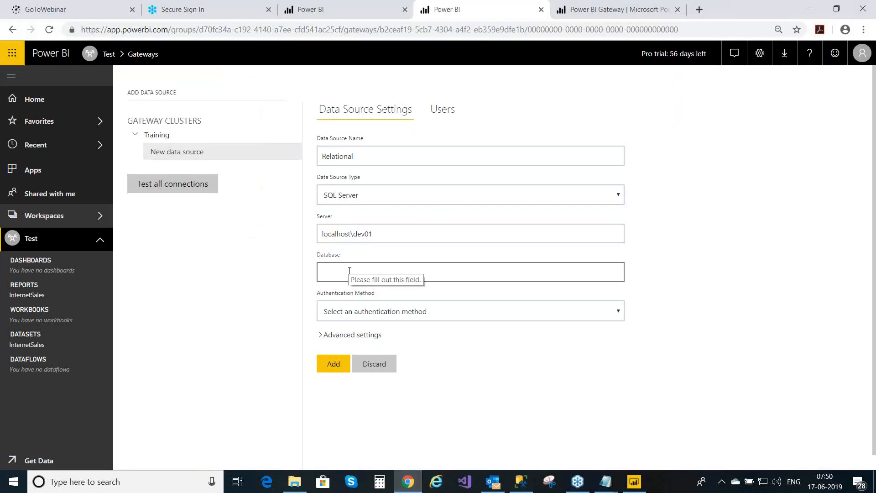
pyautogui.hotkey('ctrl', 'v')
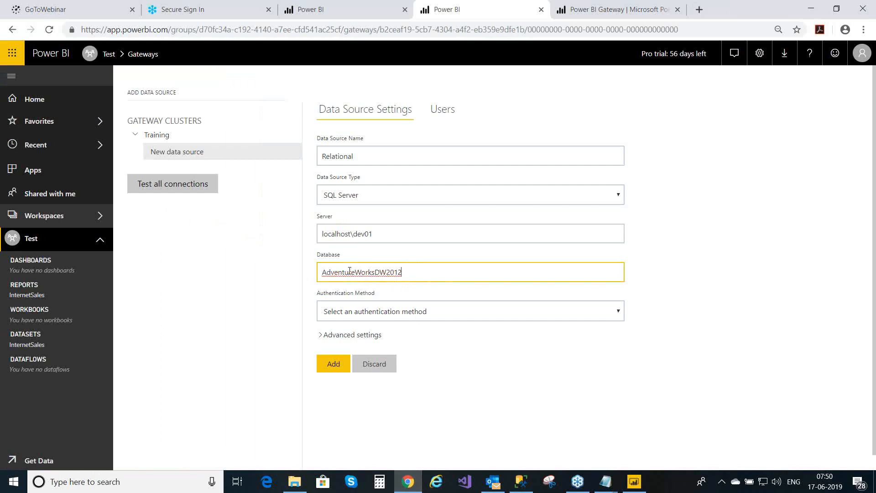
pyautogui.click(413, 315)
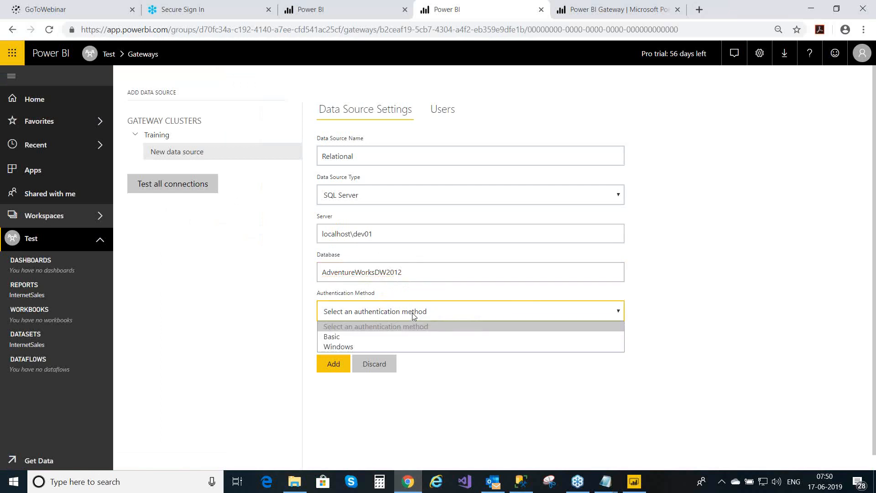
# - Choose Windows as the data source's authentication method
pyautogui.click(388, 346)
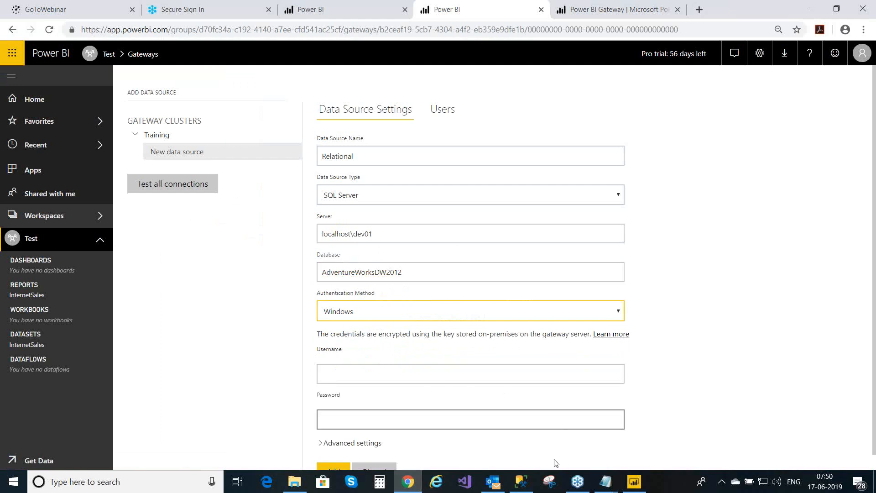
# - Collapse the .\dev01 server tree in SQL Server Management Studio
pyautogui.click(520, 480)
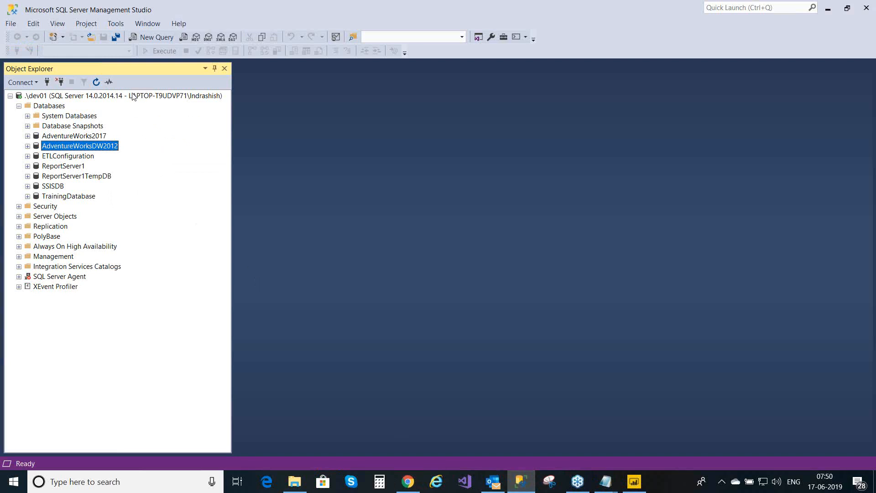
pyautogui.click(155, 96)
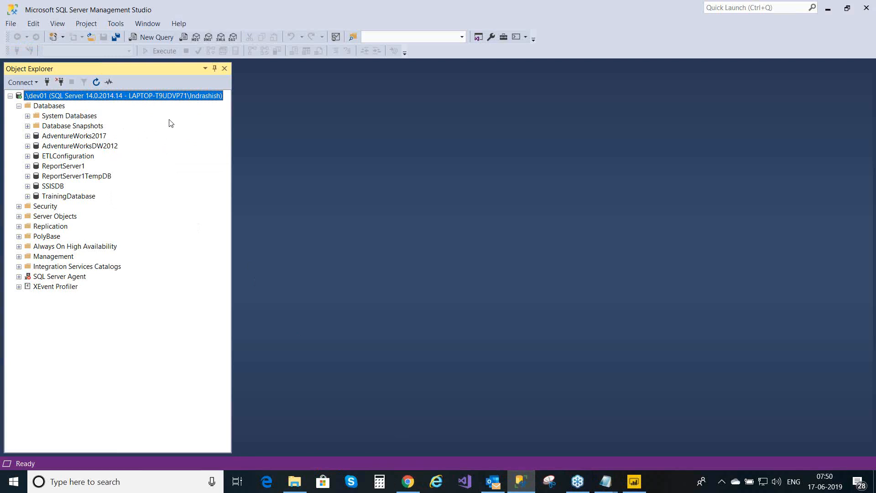
pyautogui.click(26, 83)
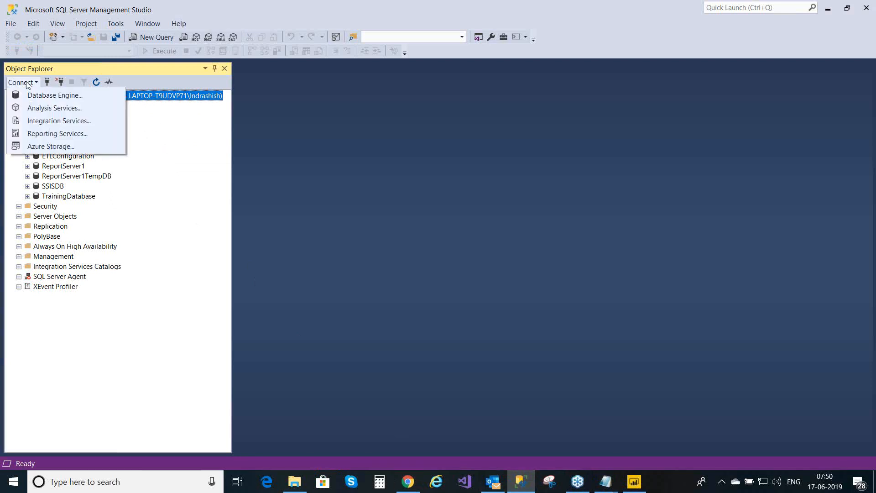
pyautogui.click(212, 191)
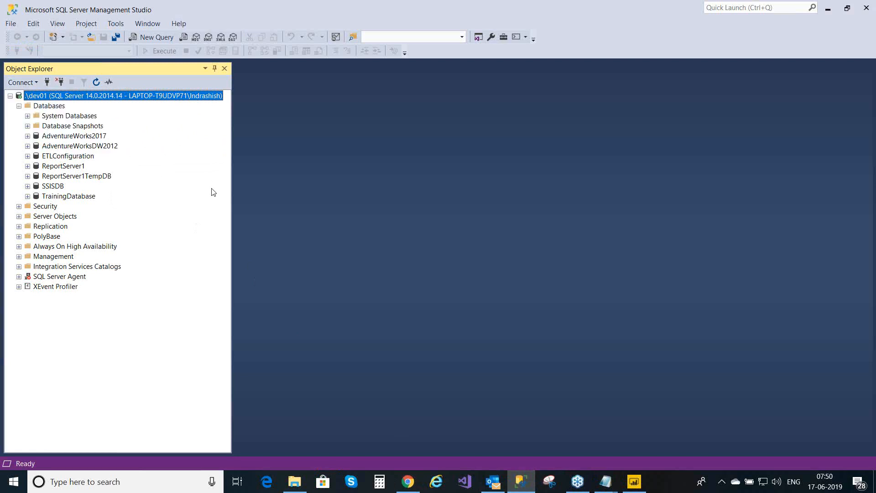
pyautogui.doubleClick(167, 100)
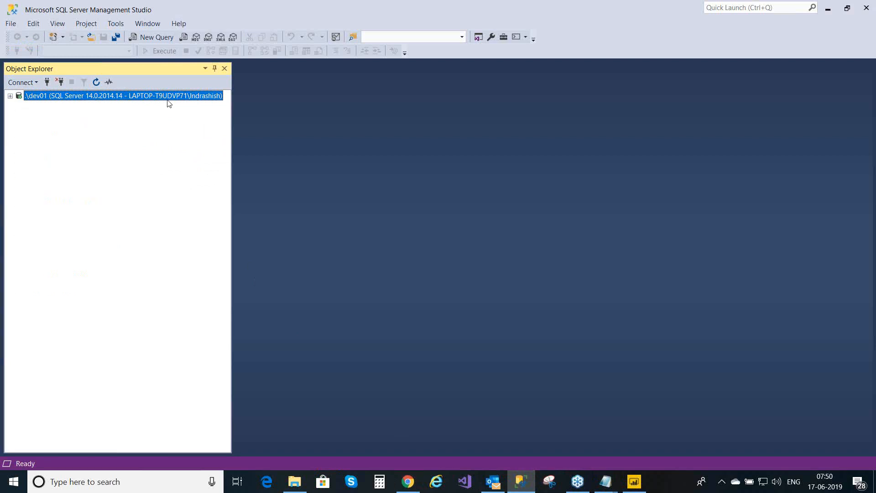
# - Start a new Database Engine connection to .\dev01 using Windows Authentication
pyautogui.click(17, 82)
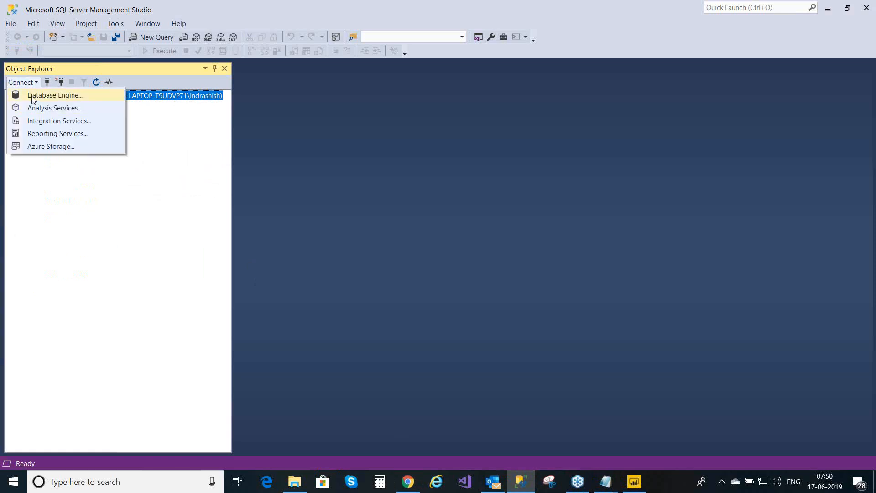
pyautogui.click(33, 98)
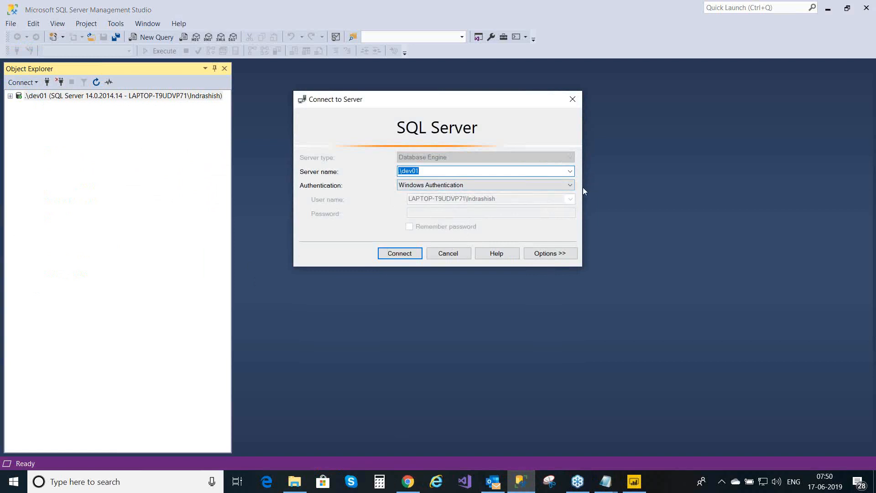
pyautogui.click(570, 185)
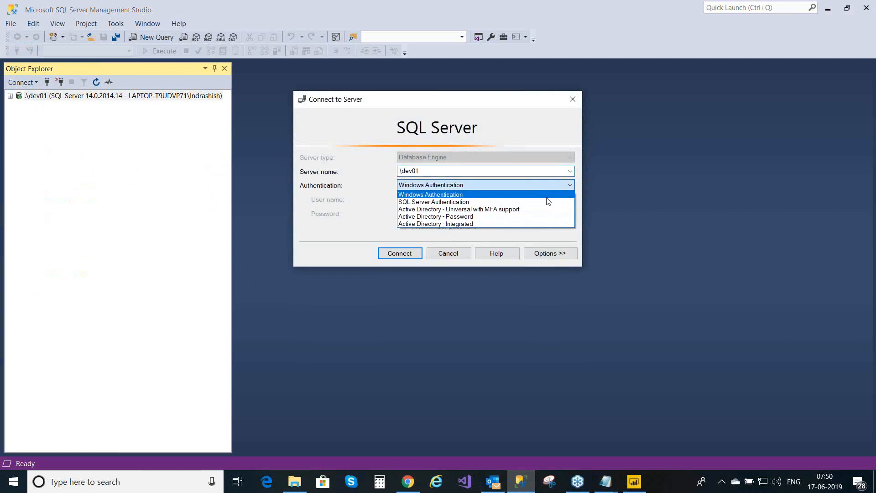
pyautogui.click(532, 203)
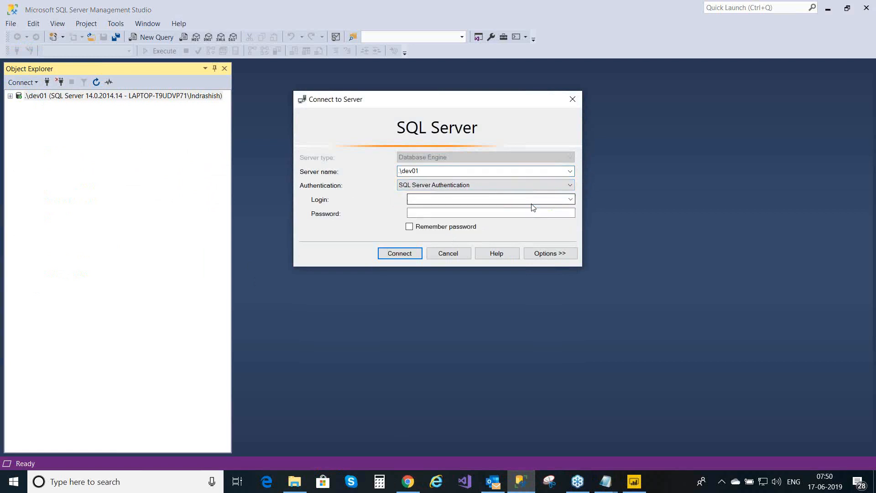
pyautogui.click(571, 186)
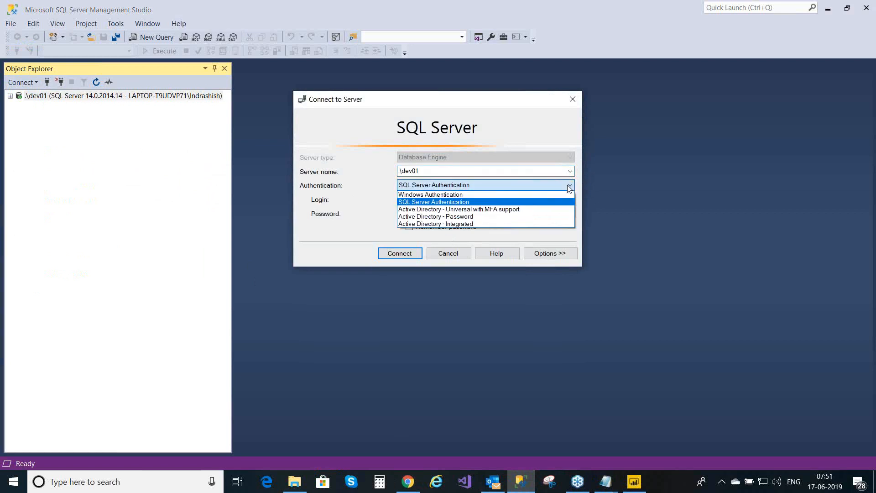
pyautogui.click(534, 196)
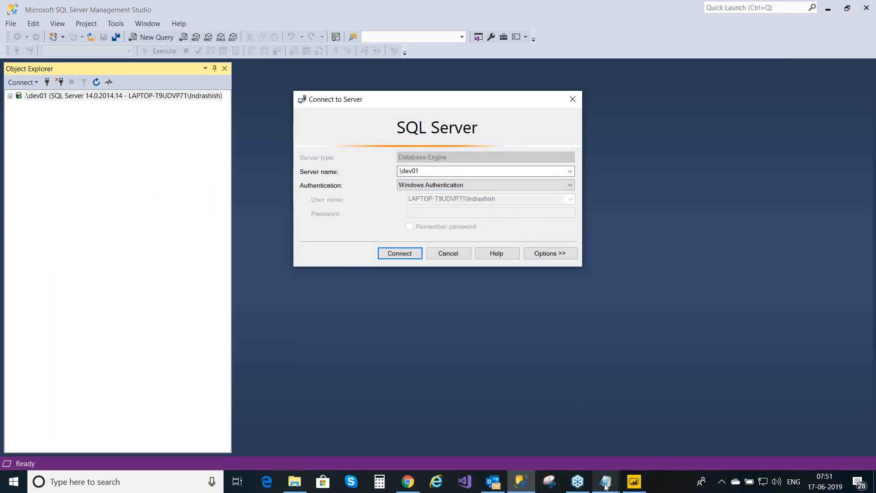
# - Type the machine-name prefix 'Laptop' into the data source's Username field
pyautogui.click(405, 486)
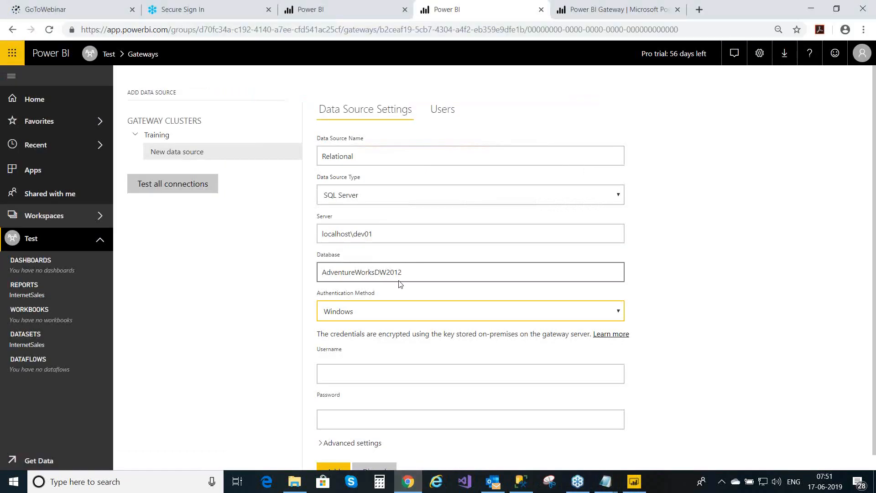
pyautogui.click(337, 373)
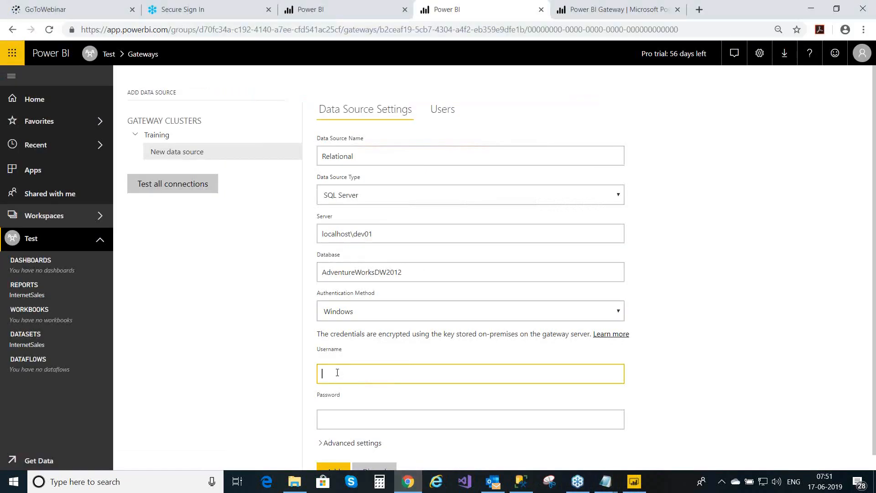
pyautogui.write('l')
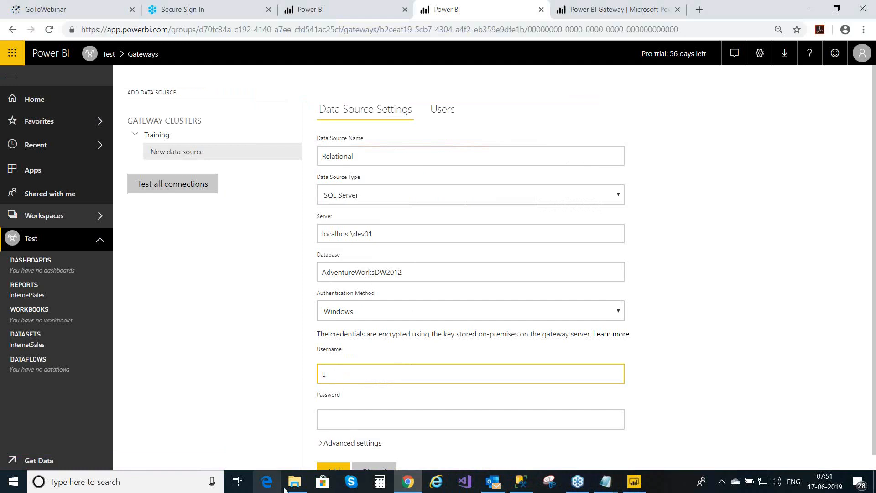
pyautogui.moveTo(295, 483)
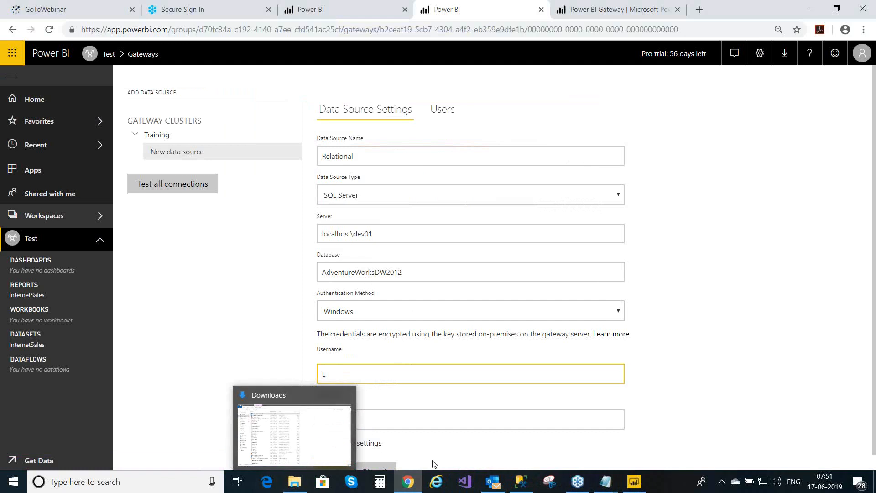
pyautogui.moveTo(581, 490)
pyautogui.write('a')
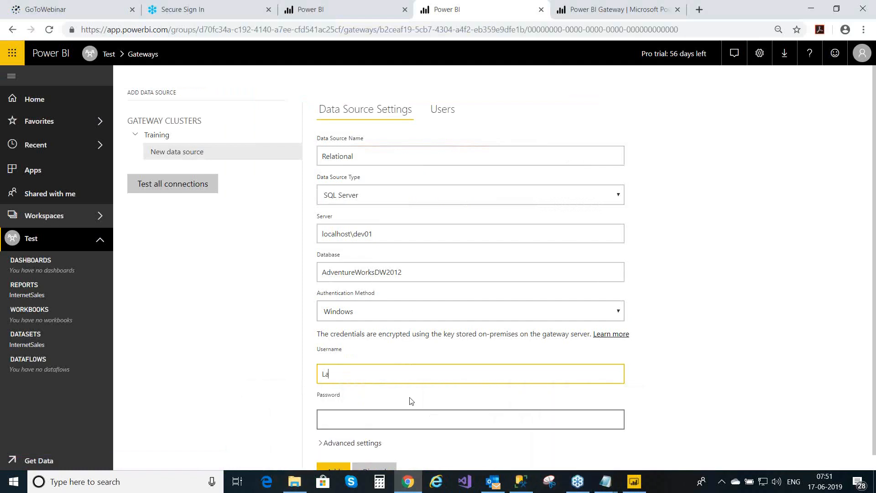
pyautogui.write('p')
pyautogui.click(14, 487)
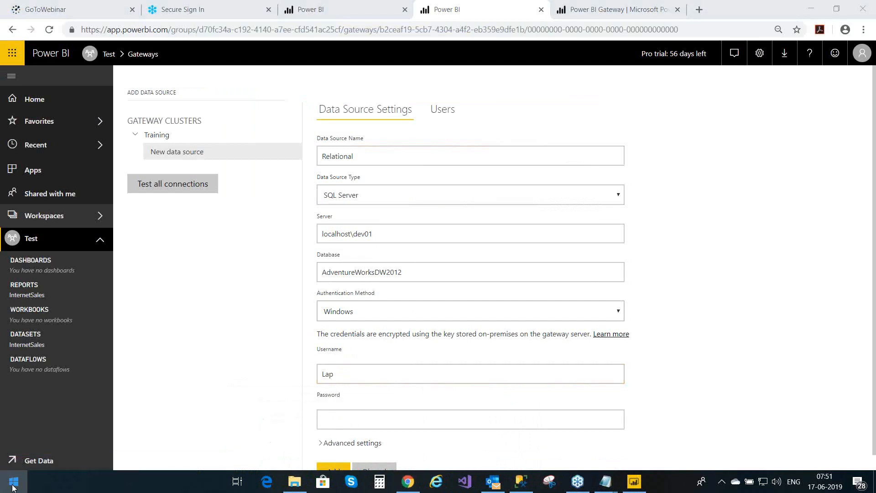
pyautogui.click(634, 438)
pyautogui.click(339, 374)
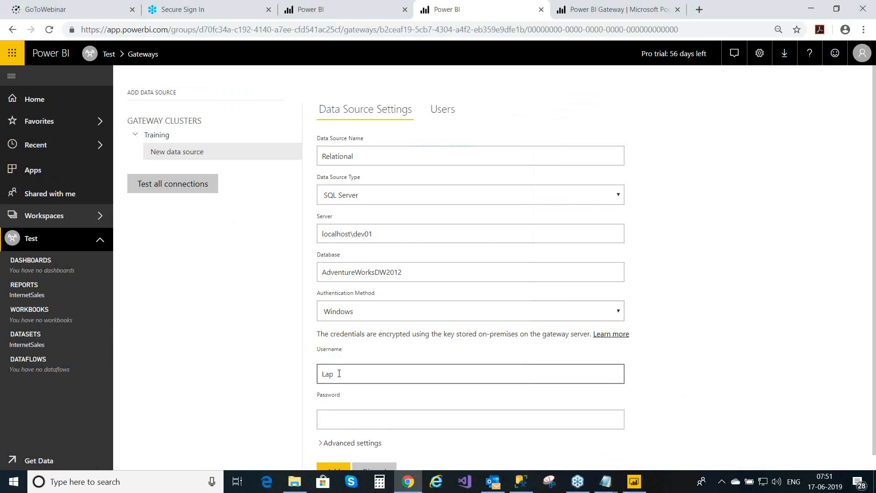
pyautogui.write('top')
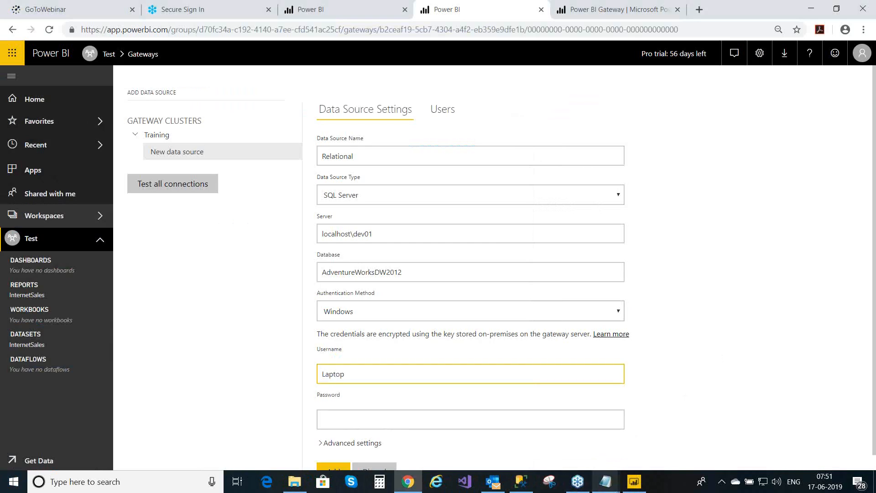
# - Check the account name in SSMS and return to the browser's data source form
pyautogui.click(534, 487)
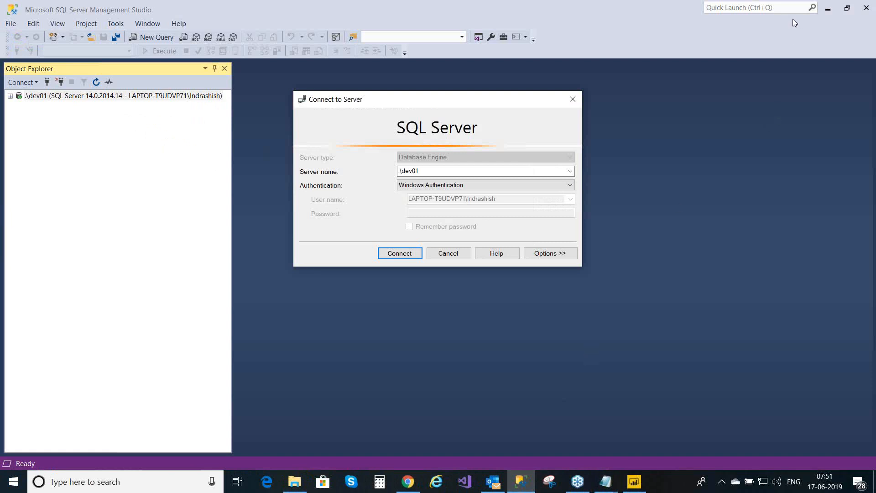
pyautogui.click(829, 9)
pyautogui.click(634, 483)
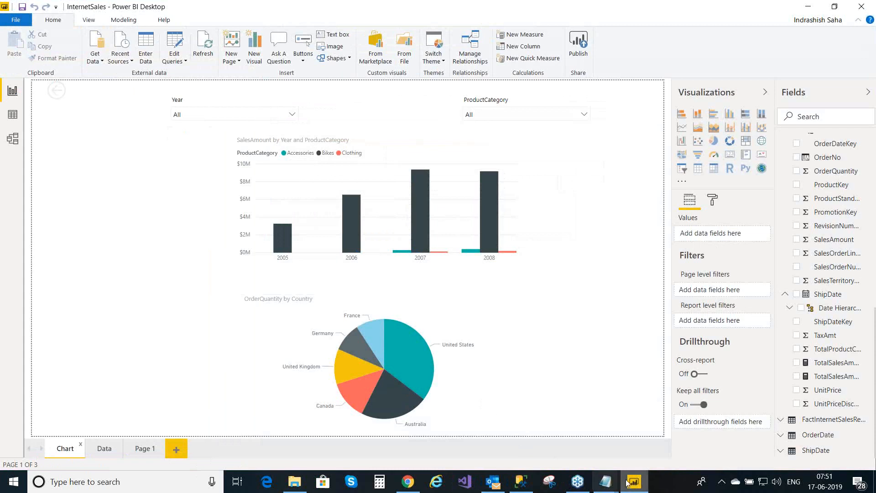
pyautogui.click(402, 487)
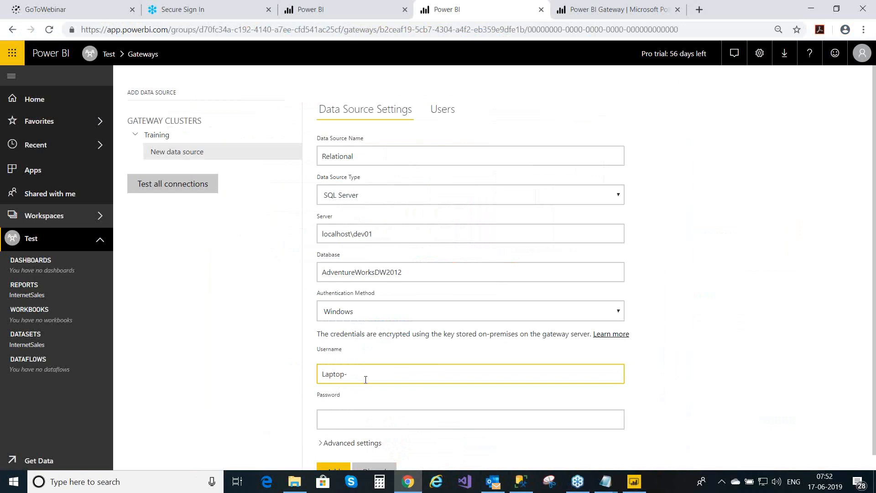
# - Complete Username with the full machine-qualified Windows account name shown in SSMS
pyautogui.write('T9U')
pyautogui.click(524, 486)
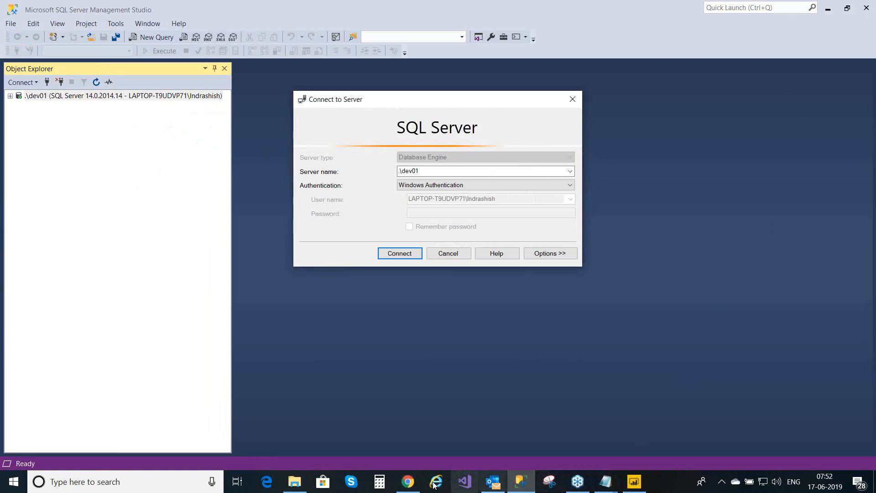
pyautogui.click(411, 487)
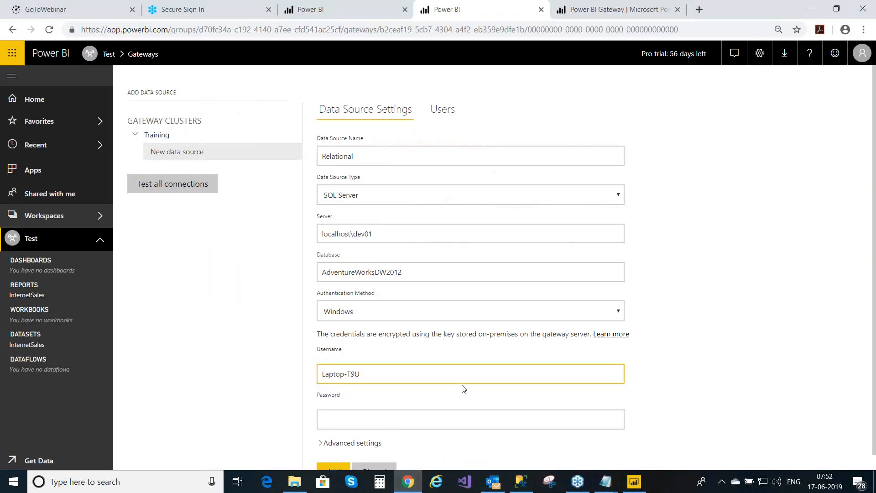
pyautogui.write('DVP71\\')
pyautogui.click(530, 484)
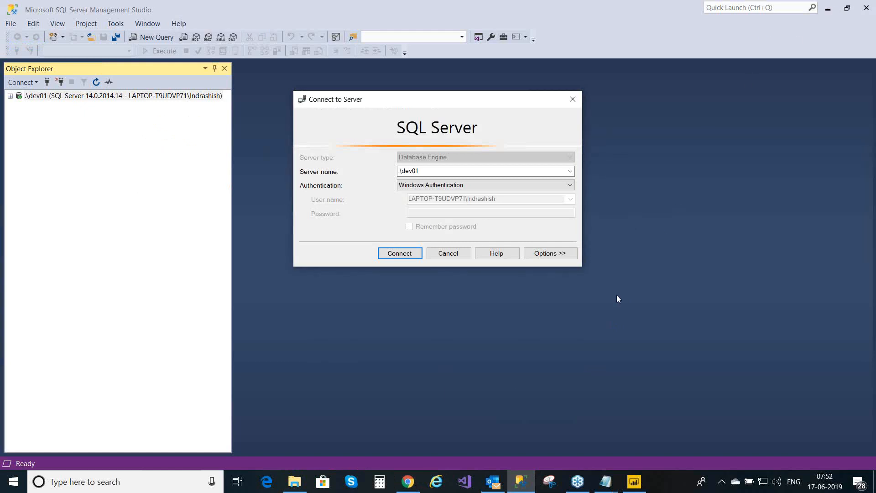
pyautogui.click(404, 487)
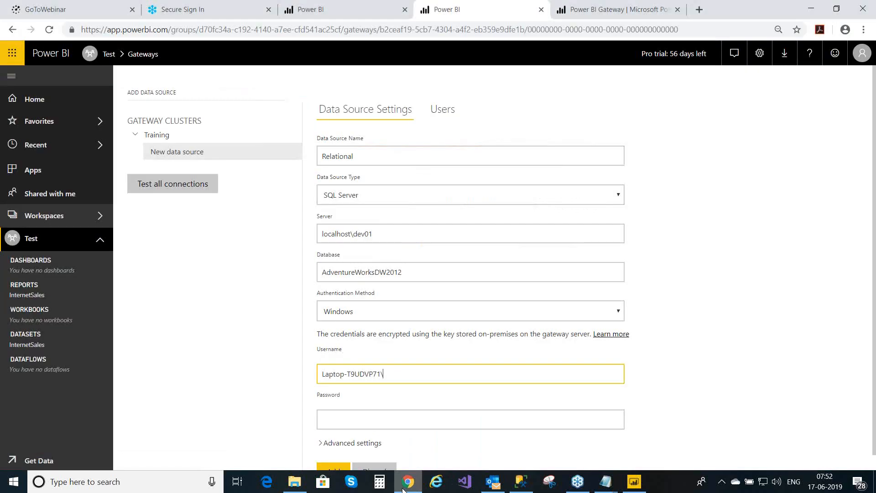
pyautogui.write('Indrashish')
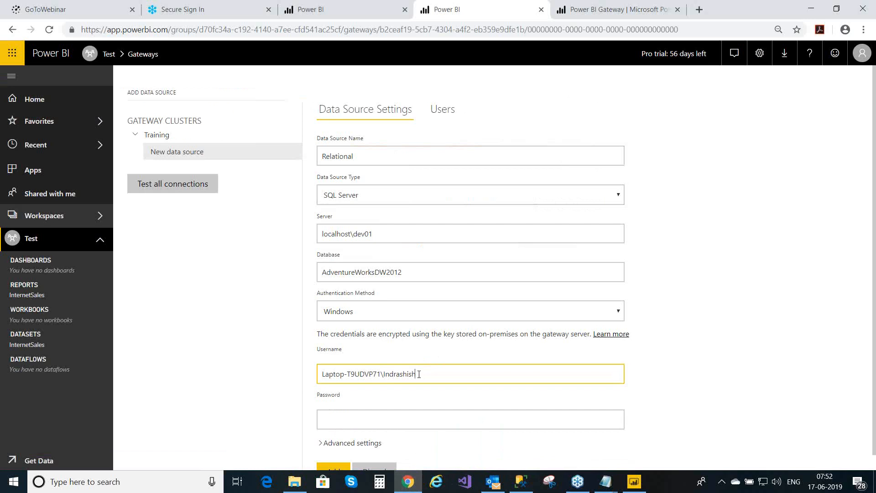
pyautogui.click(330, 419)
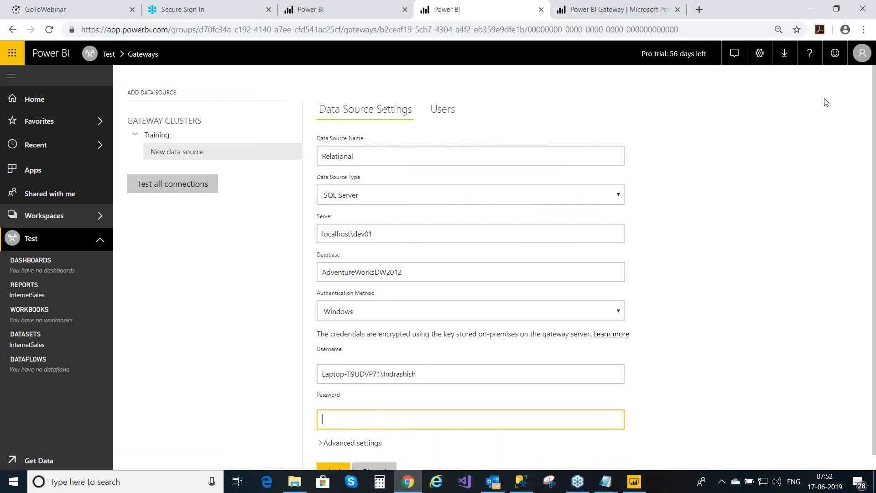
# - Enter the account password and add the data source to the Training gateway
pyautogui.click(824, 117)
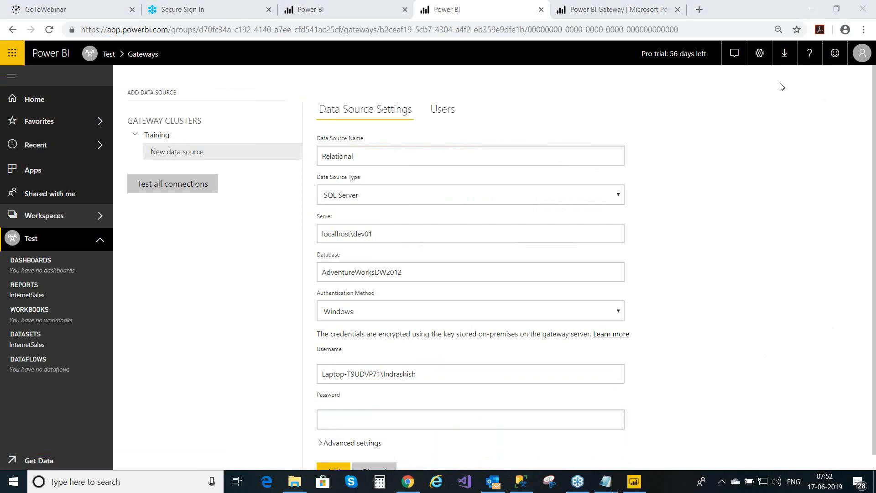
pyautogui.moveTo(874, 119); pyautogui.dragTo(875, 192)
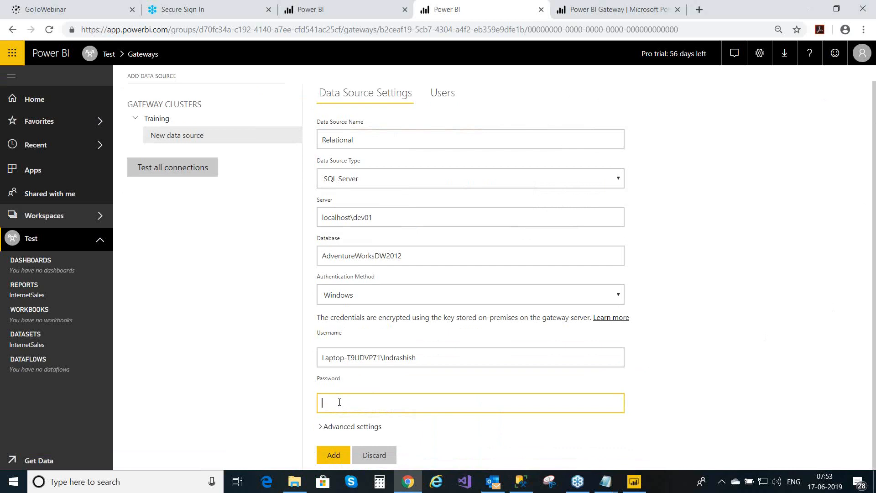
pyautogui.click(338, 460)
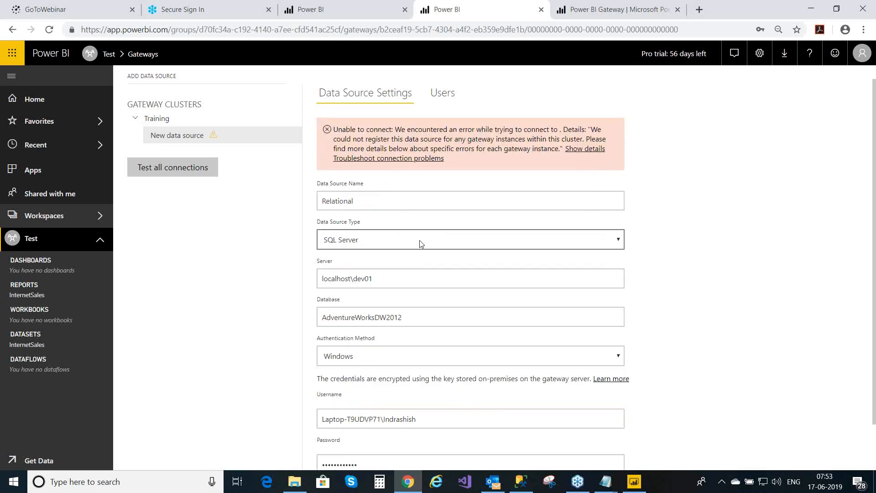
# - Clear and retype the password, then retry adding the data source
pyautogui.click(404, 462)
pyautogui.press('BackSpace')
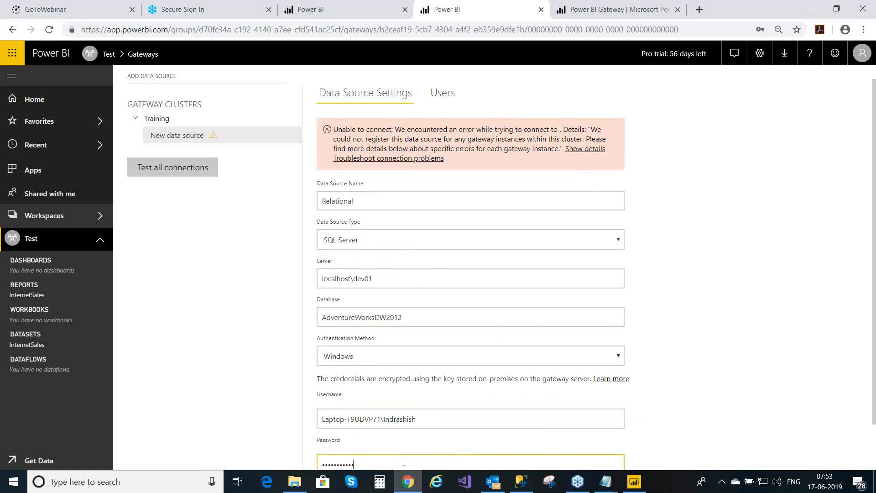
pyautogui.press('BackSpace')
pyautogui.press('BackSpace')
pyautogui.press('BackSpace')
pyautogui.press('BackSpace')
pyautogui.press('BackSpace')
pyautogui.press('BackSpace')
pyautogui.press('BackSpace')
pyautogui.press('BackSpace')
pyautogui.press('BackSpace')
pyautogui.press('BackSpace')
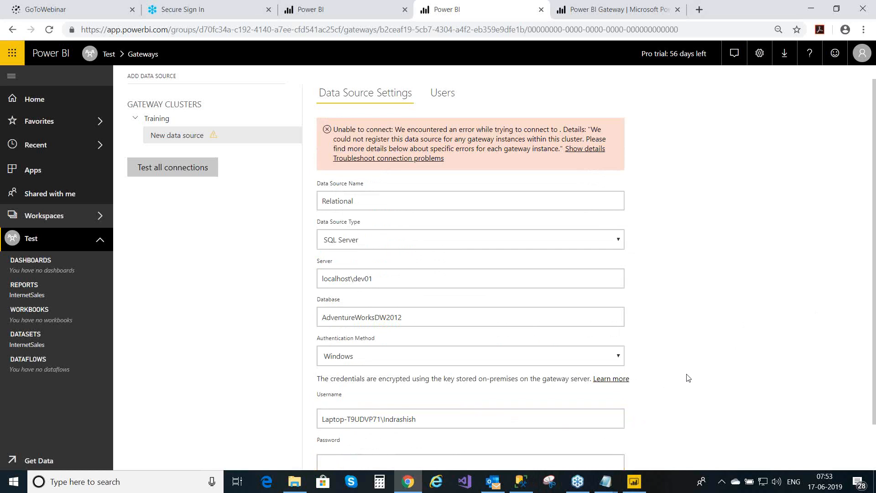
pyautogui.scroll(-1, 688, 378)
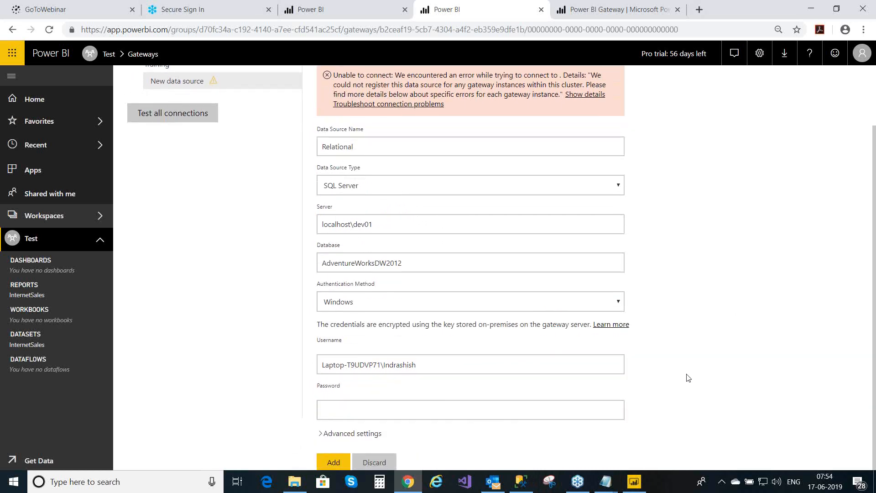
pyautogui.click(436, 413)
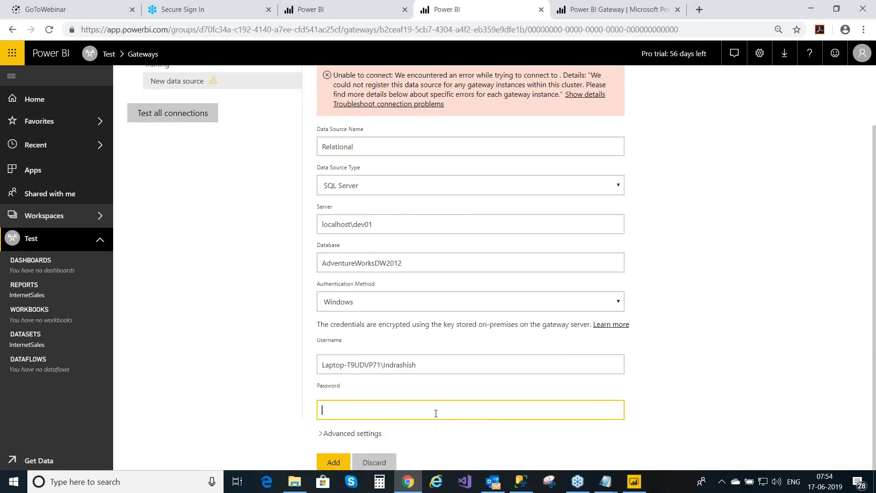
pyautogui.write('•••••')
pyautogui.click(338, 464)
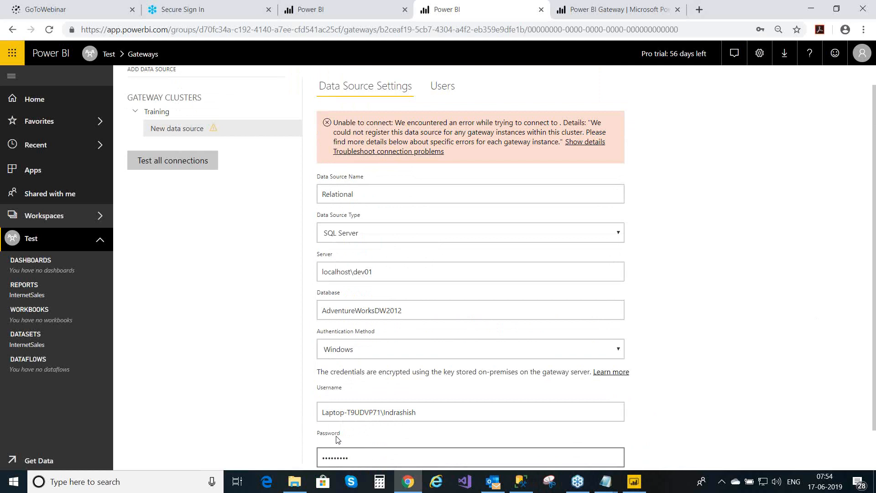
# - Fix the password's last character, retry Add, then erase the Username field
pyautogui.click(379, 459)
pyautogui.press('BackSpace')
pyautogui.press('BackSpace')
pyautogui.press('BackSpace')
pyautogui.press('BackSpace')
pyautogui.press('BackSpace')
pyautogui.press('BackSpace')
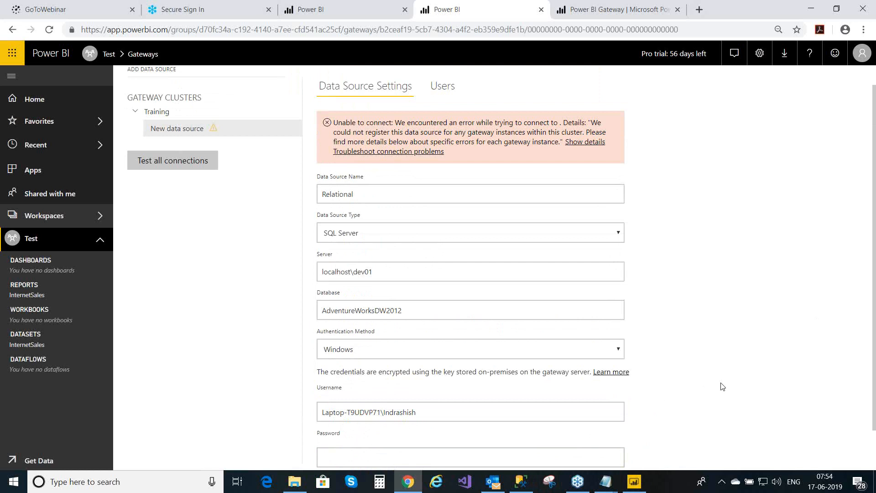
pyautogui.scroll(-1, 723, 387)
pyautogui.click(362, 409)
pyautogui.write('p')
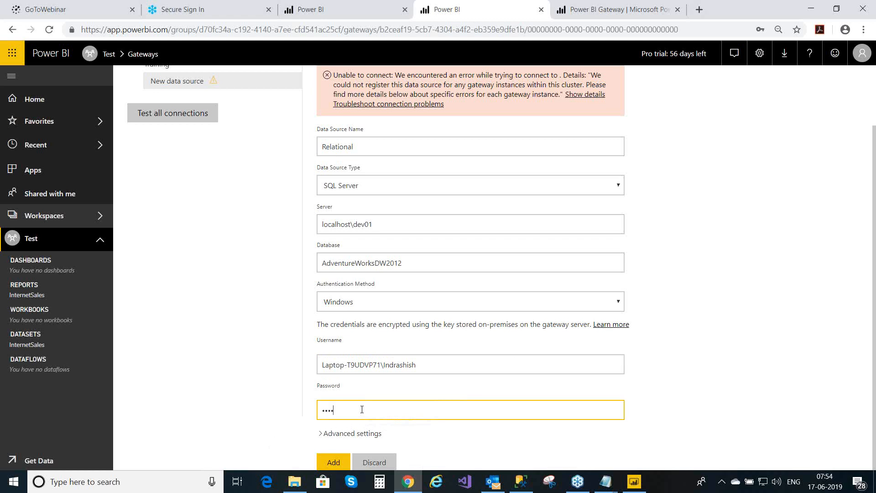
pyautogui.click(337, 462)
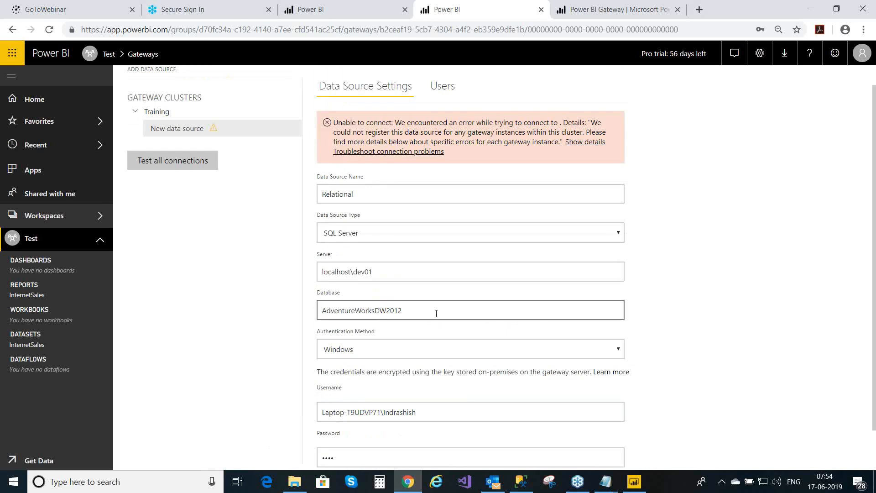
pyautogui.click(434, 417)
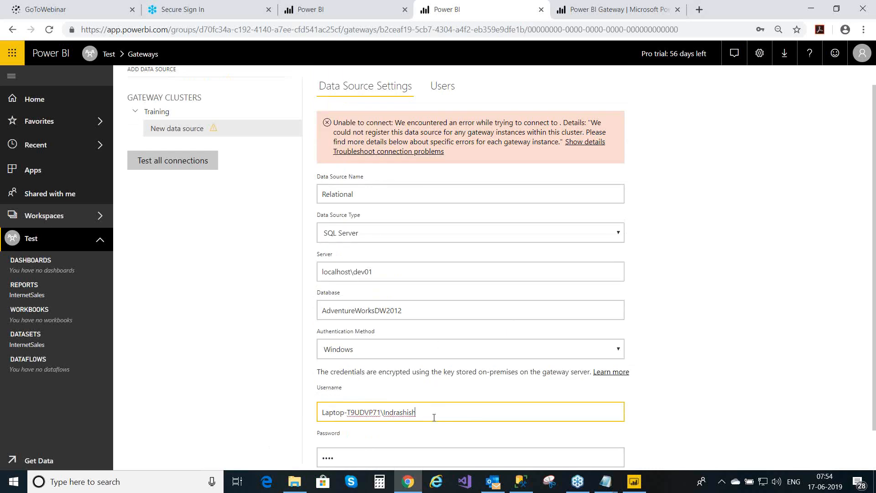
pyautogui.press('BackSpace')
pyautogui.press('BackSpace')
pyautogui.press('BackSpace')
pyautogui.press('BackSpace')
pyautogui.press('BackSpace')
pyautogui.press('BackSpace')
pyautogui.press('BackSpace')
pyautogui.press('BackSpace')
pyautogui.press('BackSpace')
pyautogui.press('BackSpace')
pyautogui.press('BackSpace')
pyautogui.press('BackSpace')
pyautogui.press('BackSpace')
pyautogui.press('BackSpace')
pyautogui.press('BackSpace')
pyautogui.press('BackSpace')
pyautogui.press('BackSpace')
pyautogui.press('BackSpace')
pyautogui.press('BackSpace')
pyautogui.press('BackSpace')
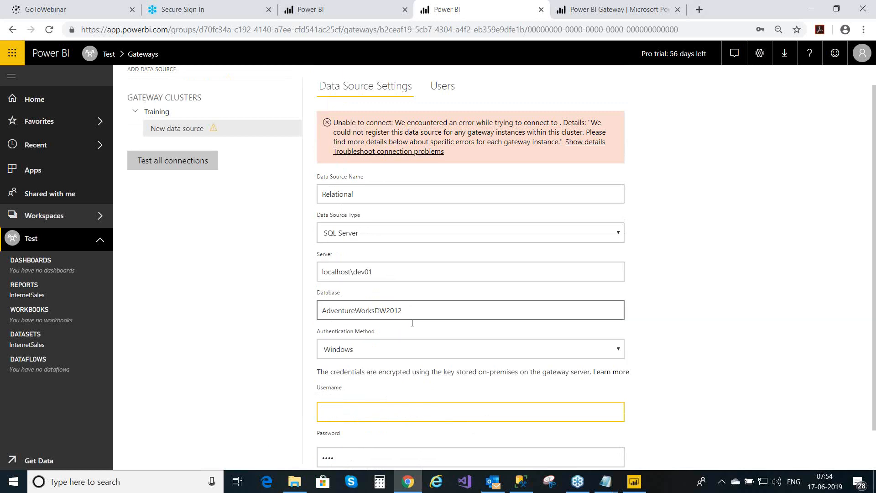
# - Switch to Basic authentication with username sa and its password, then add the data source
pyautogui.click(618, 350)
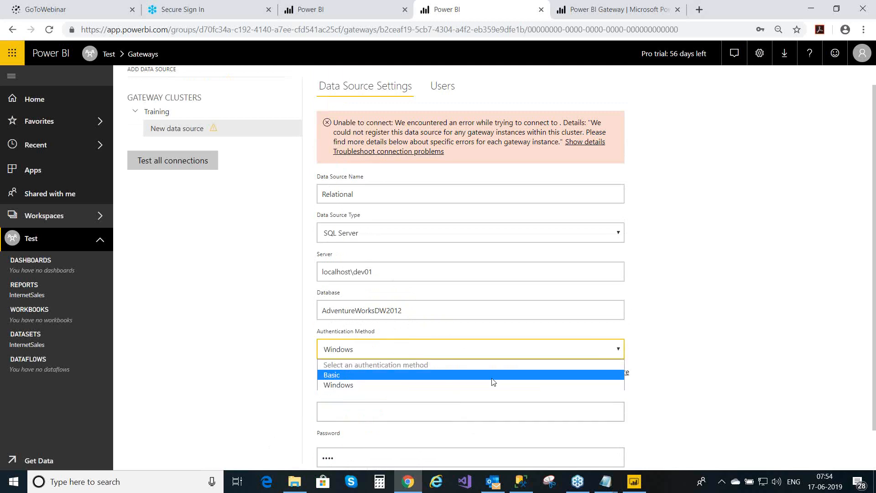
pyautogui.click(353, 375)
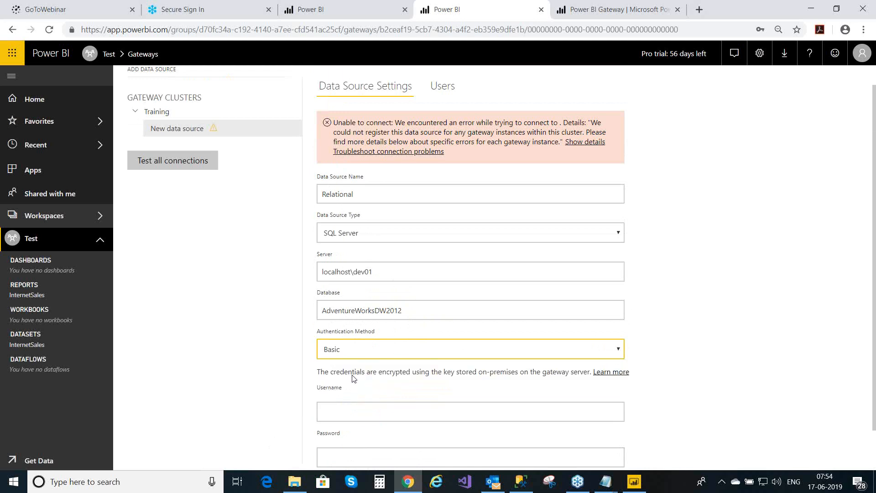
pyautogui.click(337, 409)
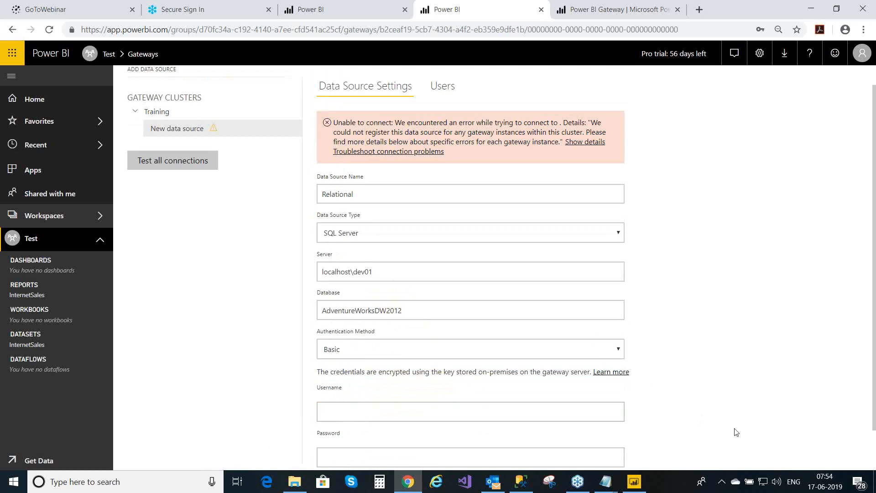
pyautogui.scroll(-2, 736, 432)
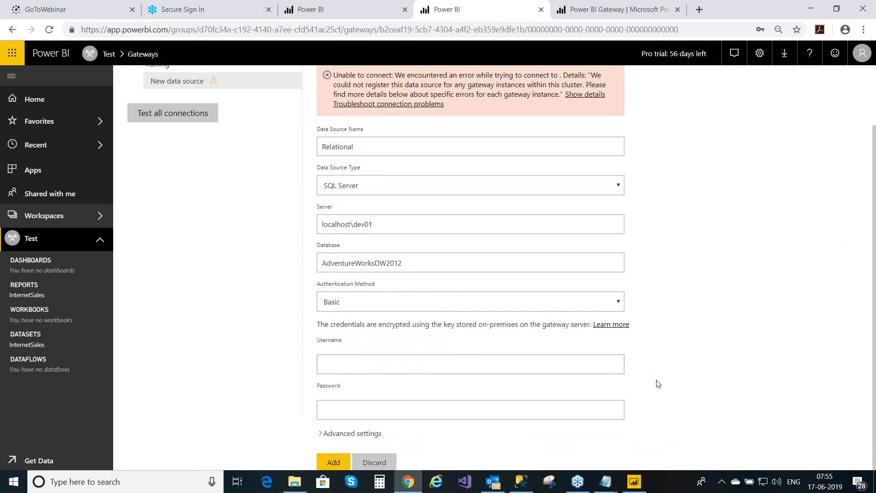
pyautogui.click(451, 369)
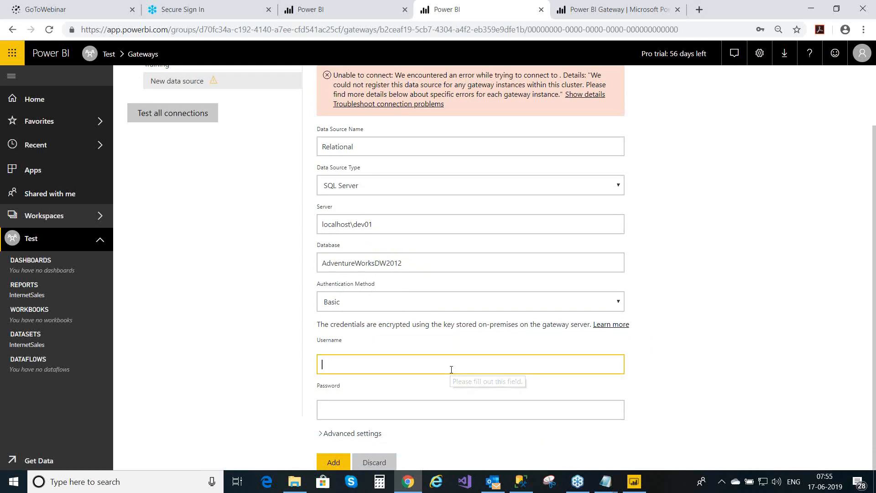
pyautogui.write('sa')
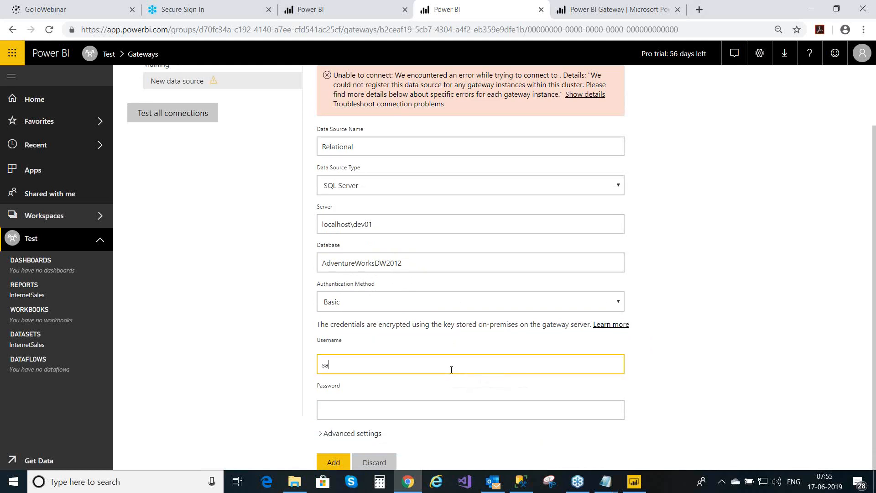
pyautogui.click(364, 416)
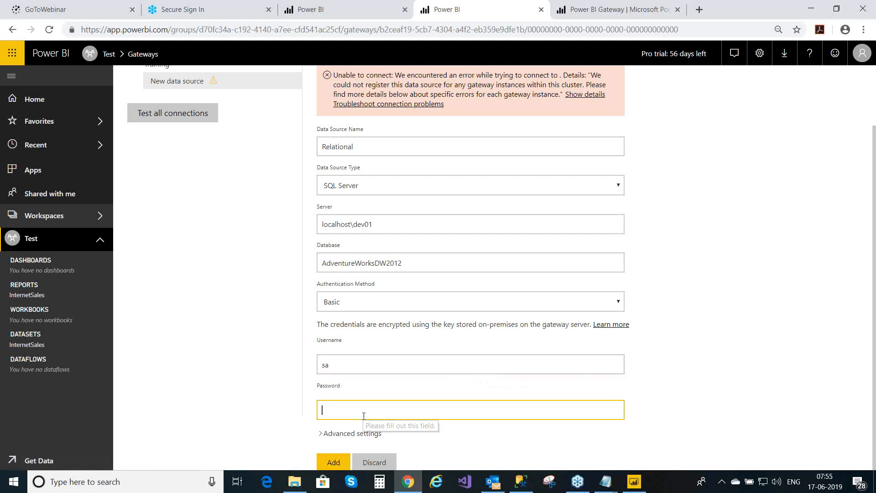
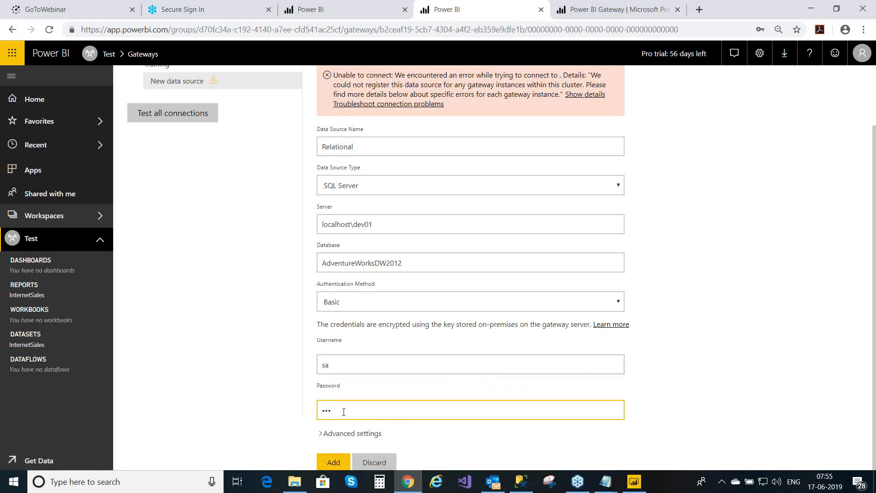
pyautogui.click(332, 462)
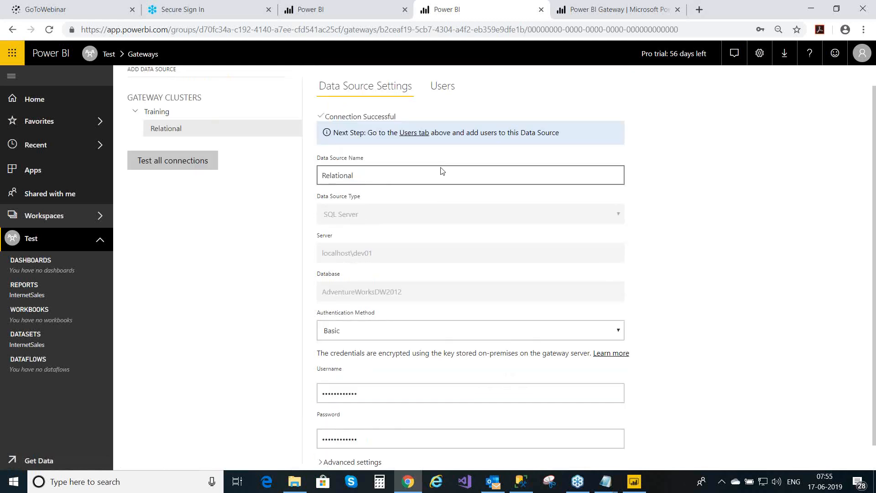
pyautogui.click(446, 89)
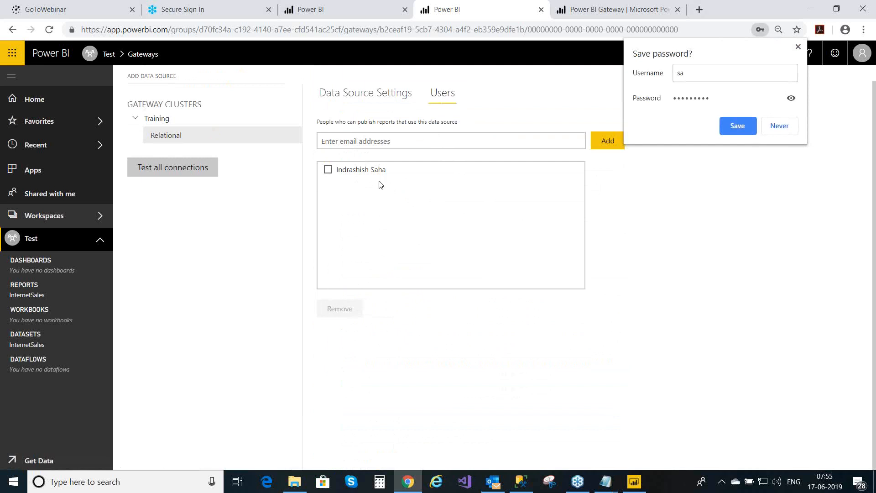
pyautogui.click(339, 144)
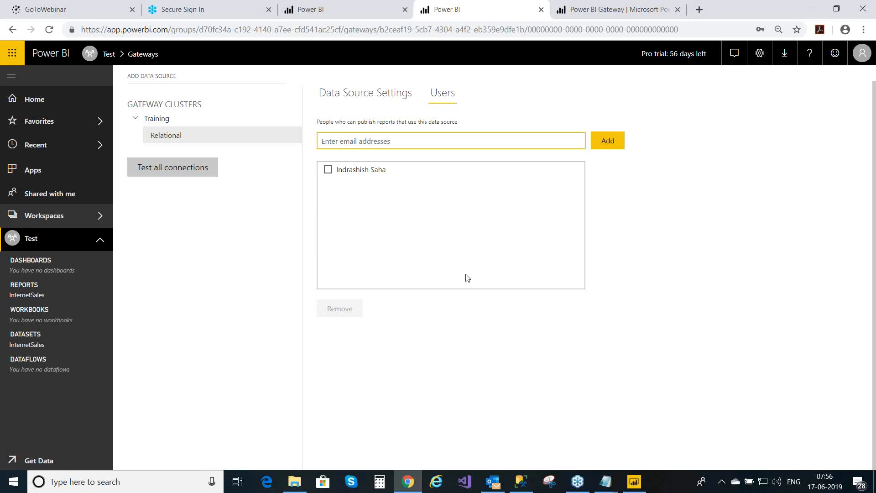
pyautogui.click(385, 97)
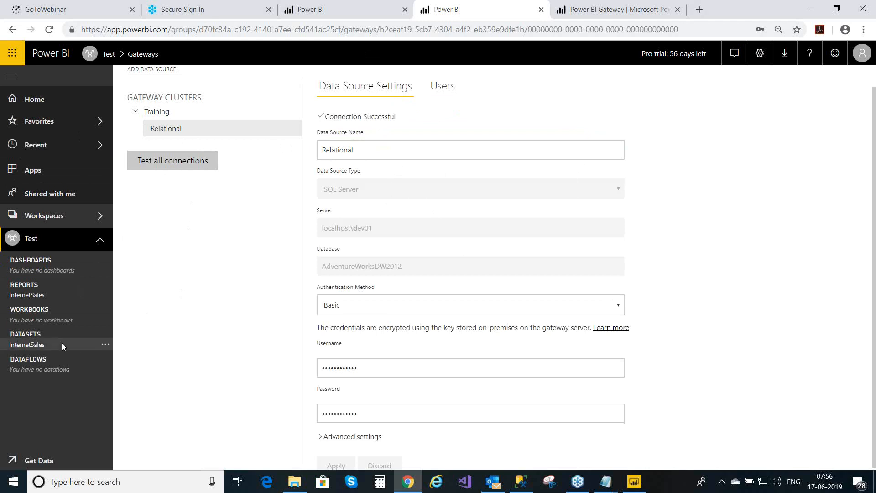
# - Go to Schedule Refresh for the InternetSales dataset from its options menu in the nav pane
pyautogui.click(105, 347)
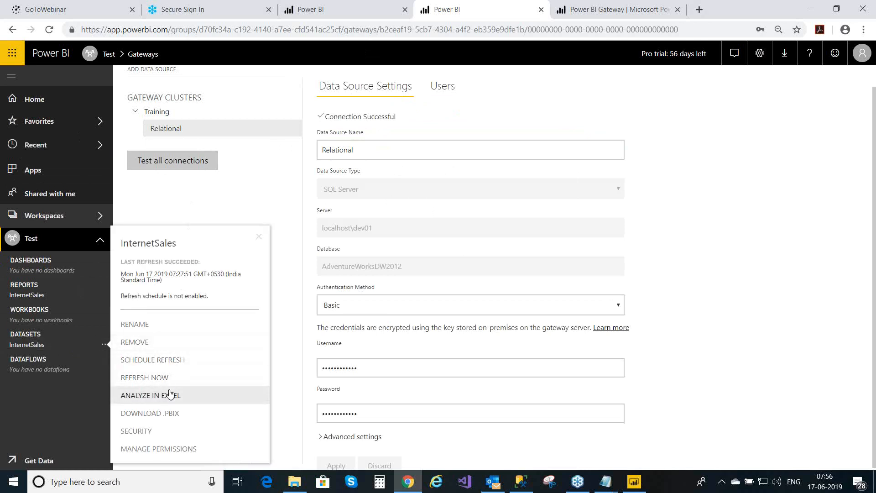
pyautogui.click(171, 361)
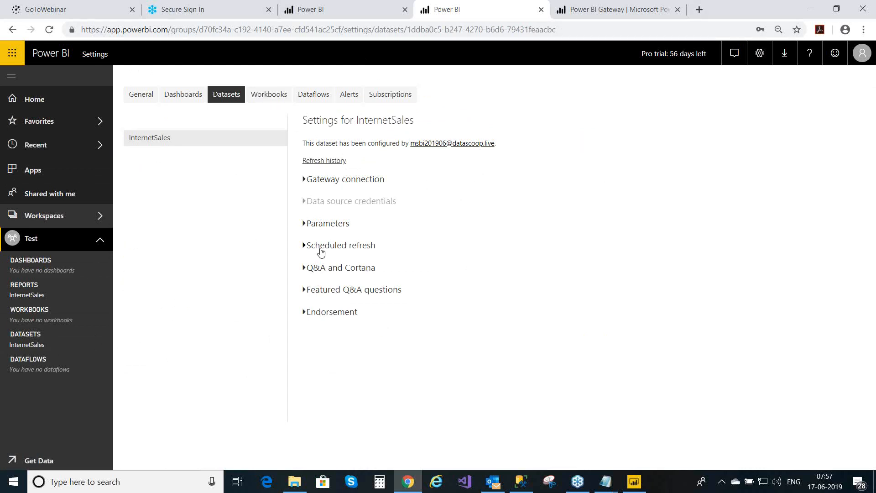
# - Map the InternetSales dataset to the Training gateway and apply the change
pyautogui.click(307, 180)
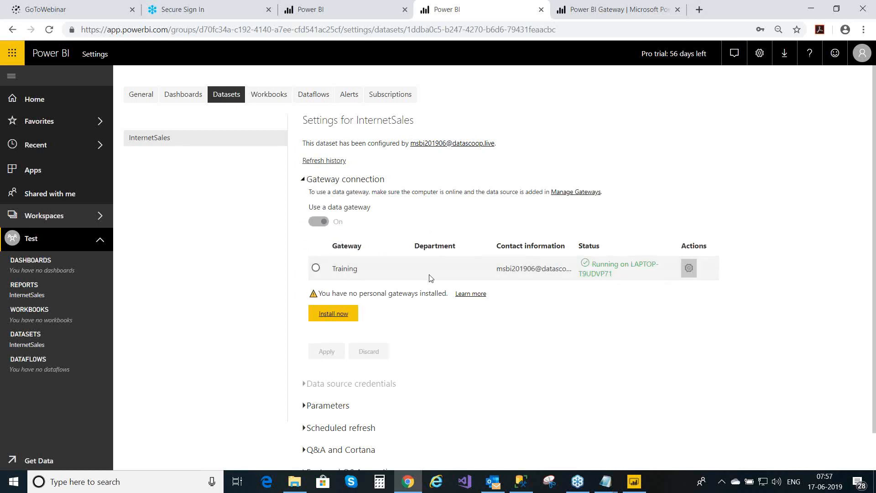
pyautogui.click(315, 269)
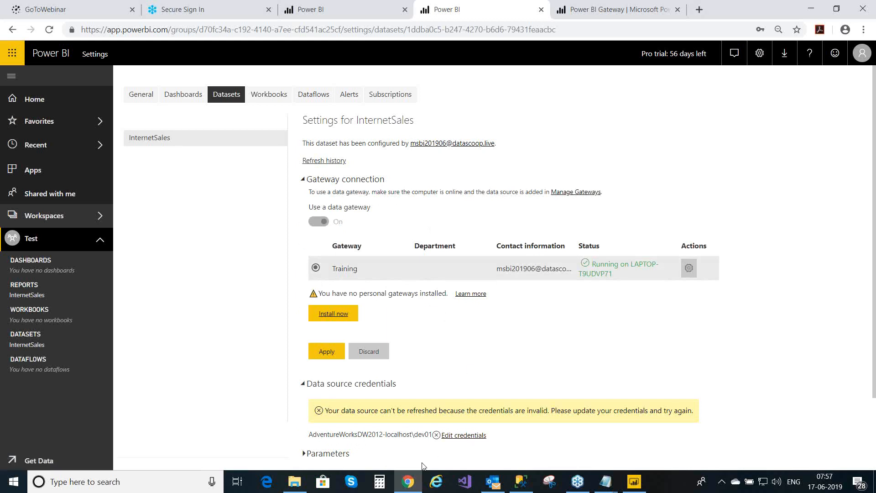
pyautogui.click(328, 354)
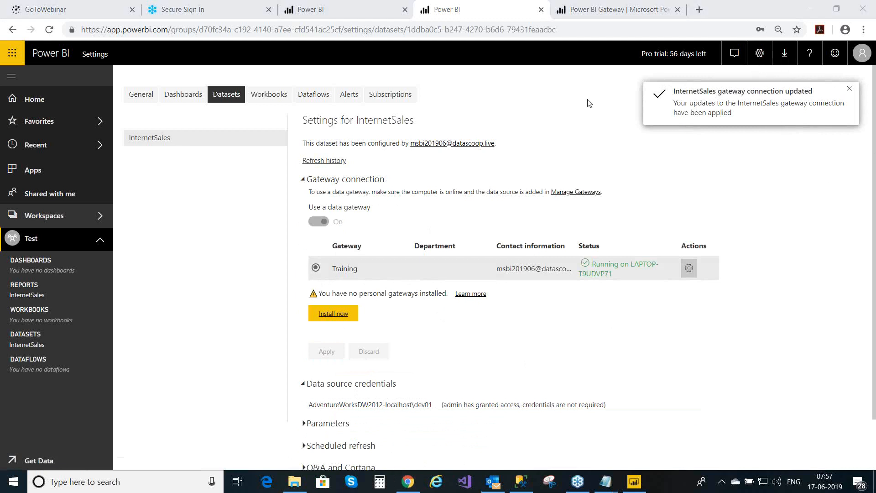
pyautogui.click(304, 179)
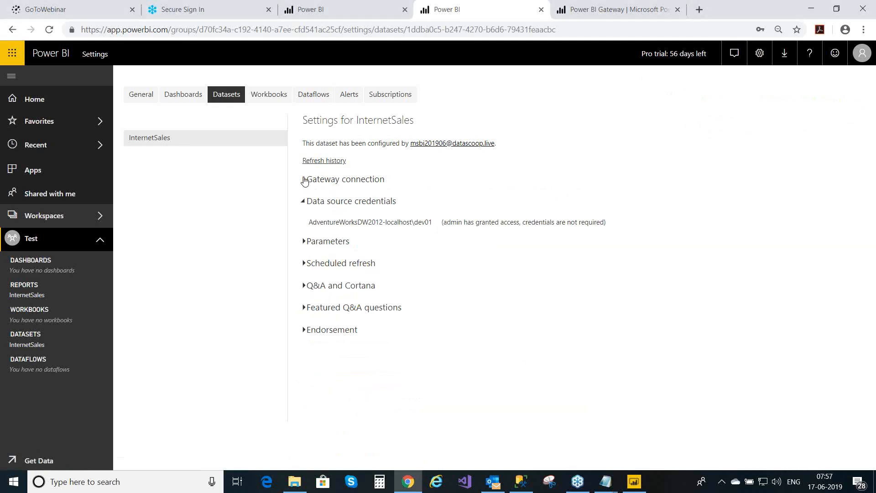
# - Turn scheduled refresh On for InternetSales with a Daily refresh frequency
pyautogui.click(305, 264)
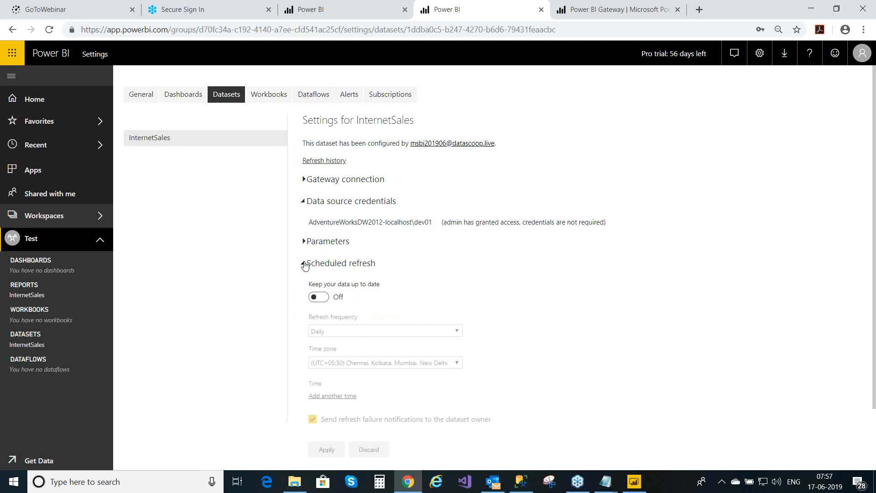
pyautogui.click(326, 299)
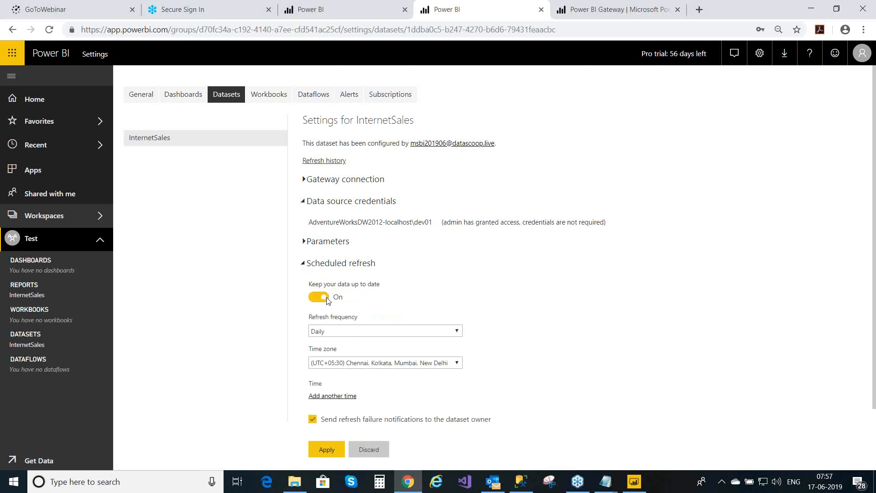
pyautogui.click(366, 333)
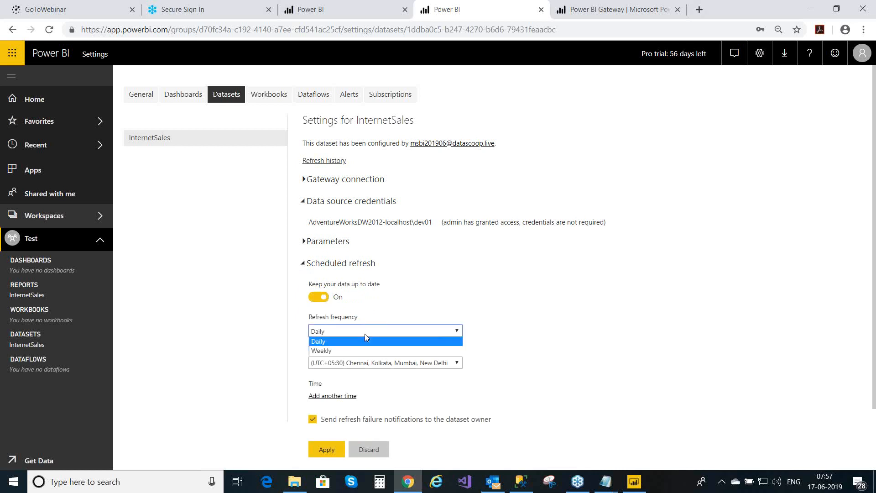
pyautogui.click(342, 345)
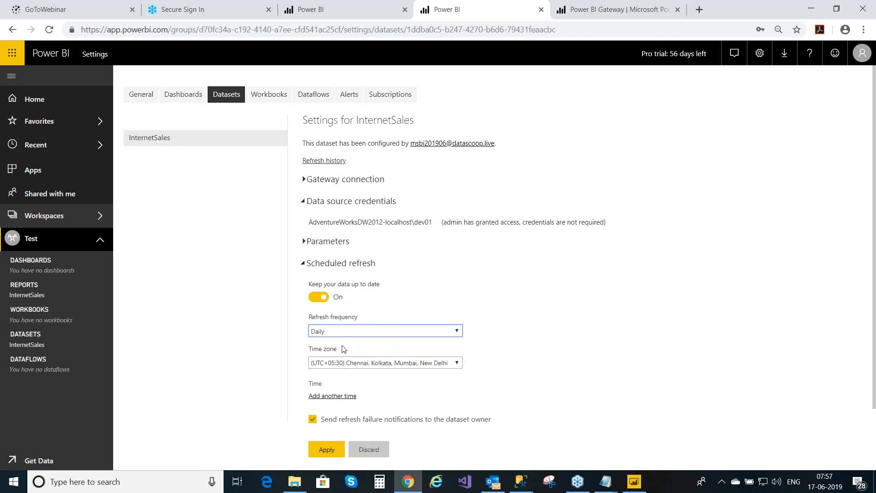
# - Add a refresh time slot of 6:00 AM
pyautogui.click(330, 398)
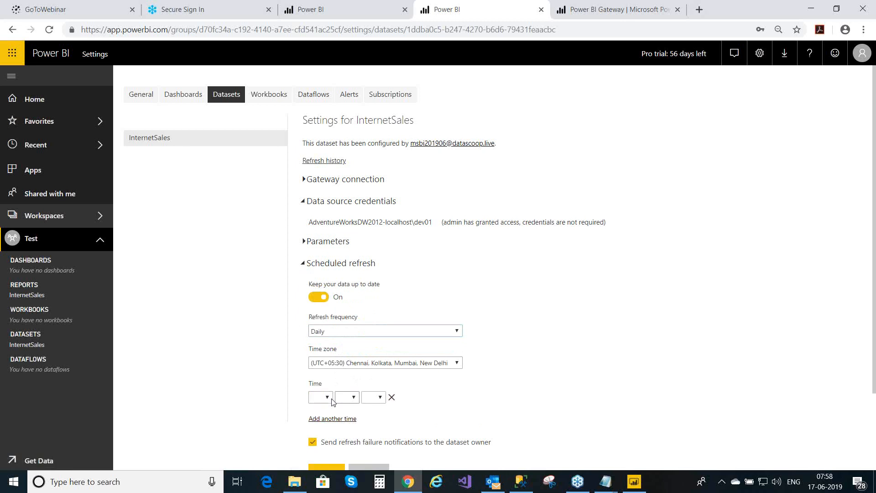
pyautogui.click(327, 398)
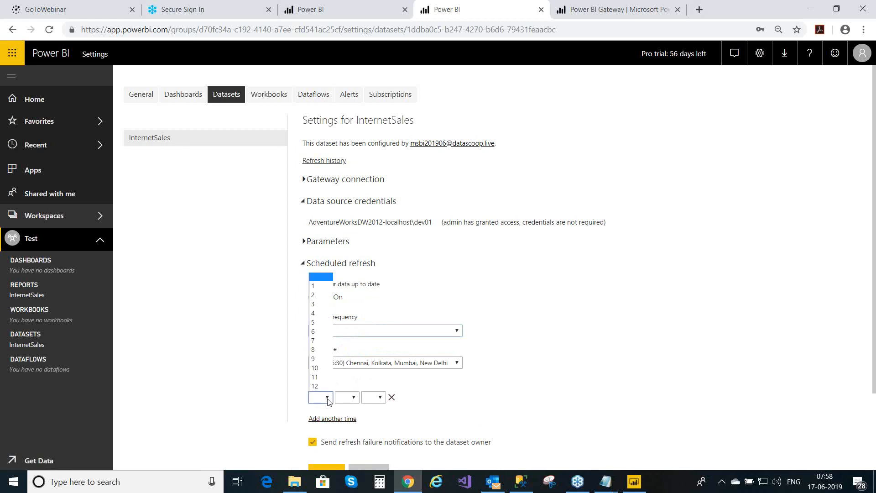
pyautogui.click(315, 331)
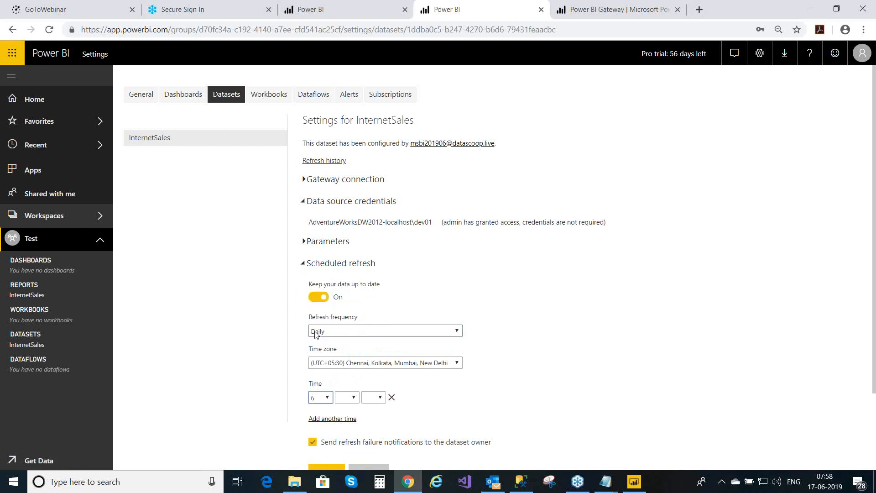
pyautogui.click(354, 398)
pyautogui.click(355, 398)
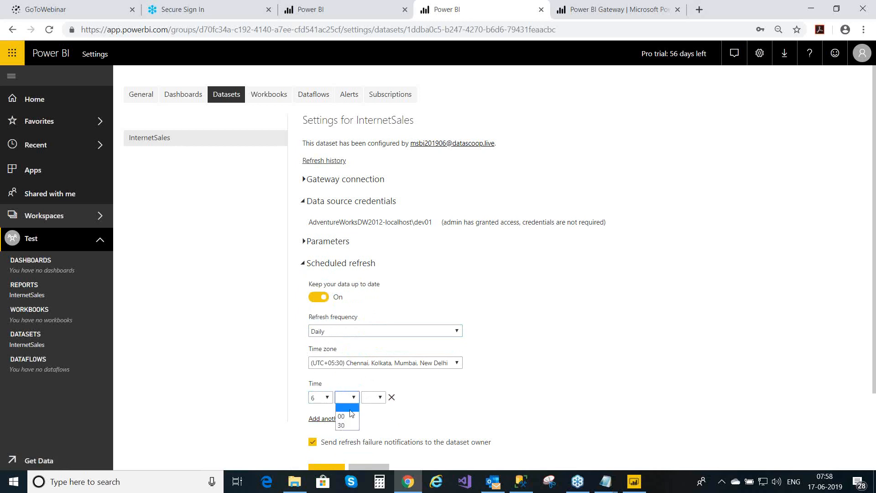
pyautogui.click(351, 417)
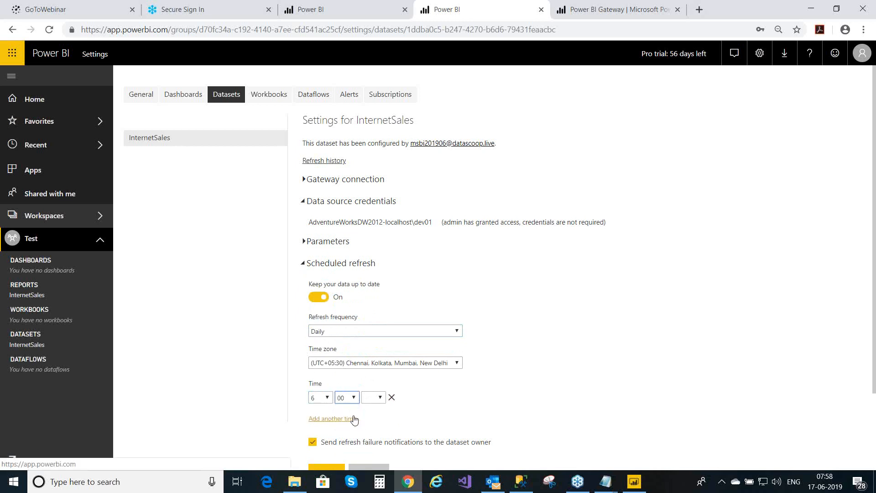
pyautogui.click(382, 398)
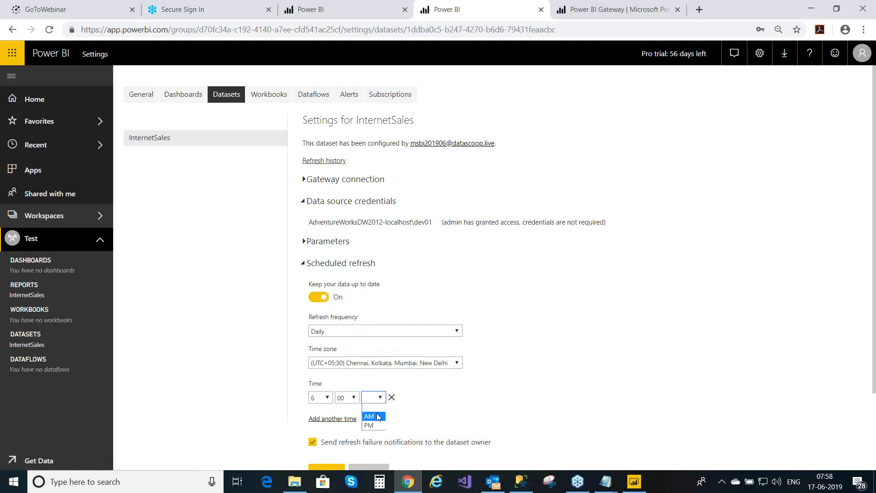
pyautogui.click(378, 417)
# - Apply the daily 6:00 AM UTC+05:30 refresh schedule with failure notifications
pyautogui.click(491, 408)
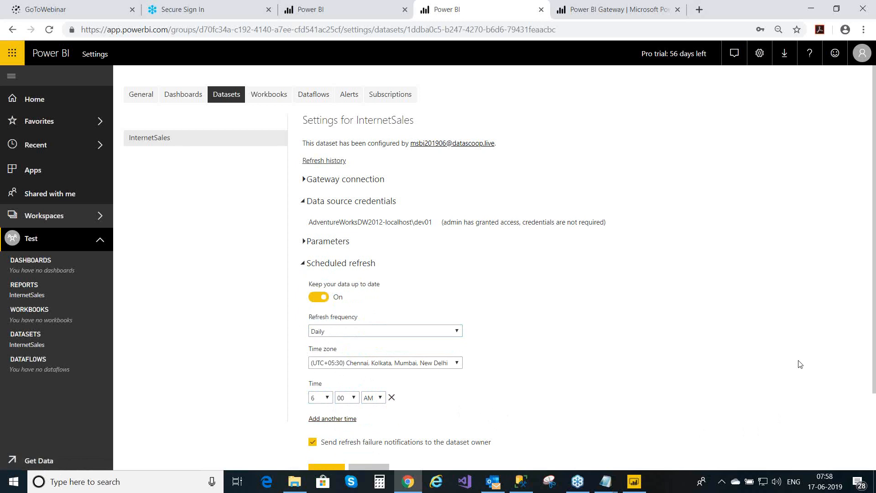
pyautogui.scroll(-2, 800, 363)
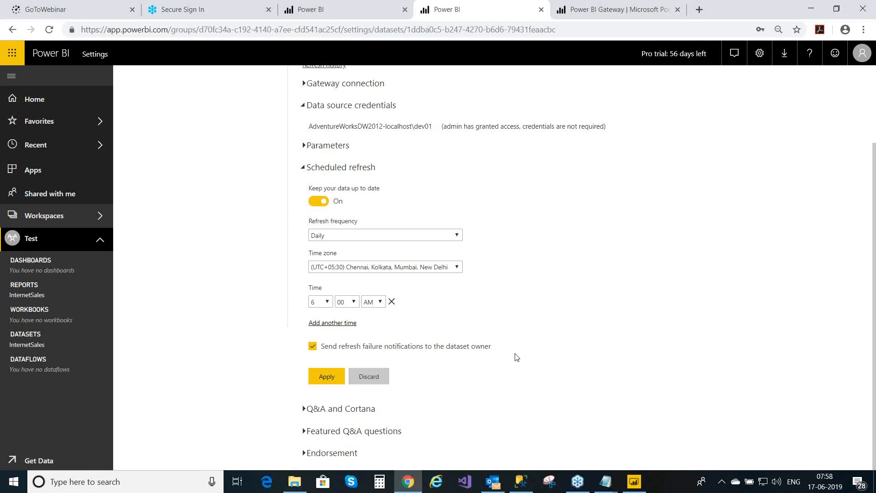
pyautogui.click(339, 381)
pyautogui.click(331, 382)
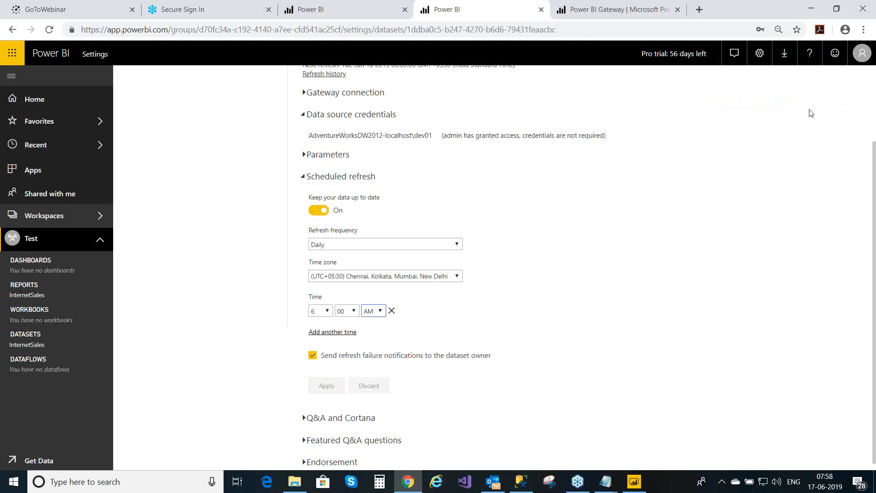
# - Collapse Scheduled refresh and switch to the General settings Privacy Settings page
pyautogui.click(304, 178)
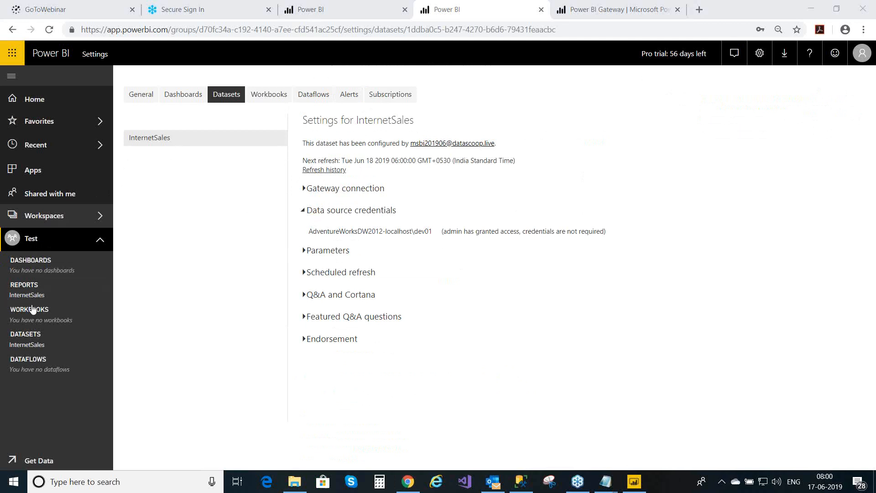
pyautogui.click(146, 97)
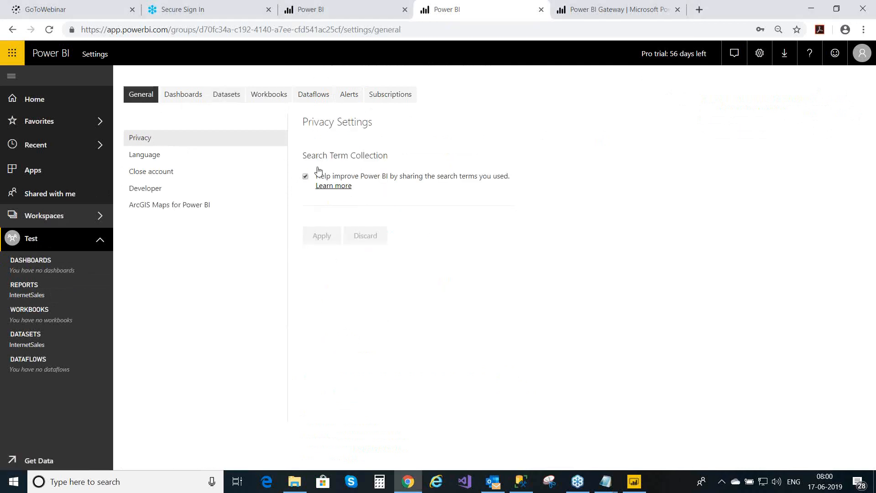